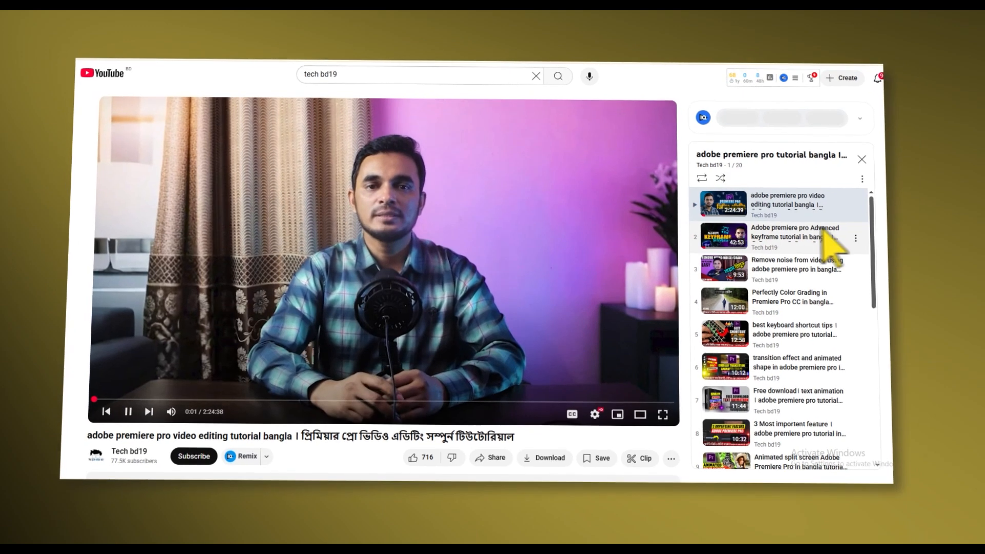
left_click_drag(866, 230, 870, 327)
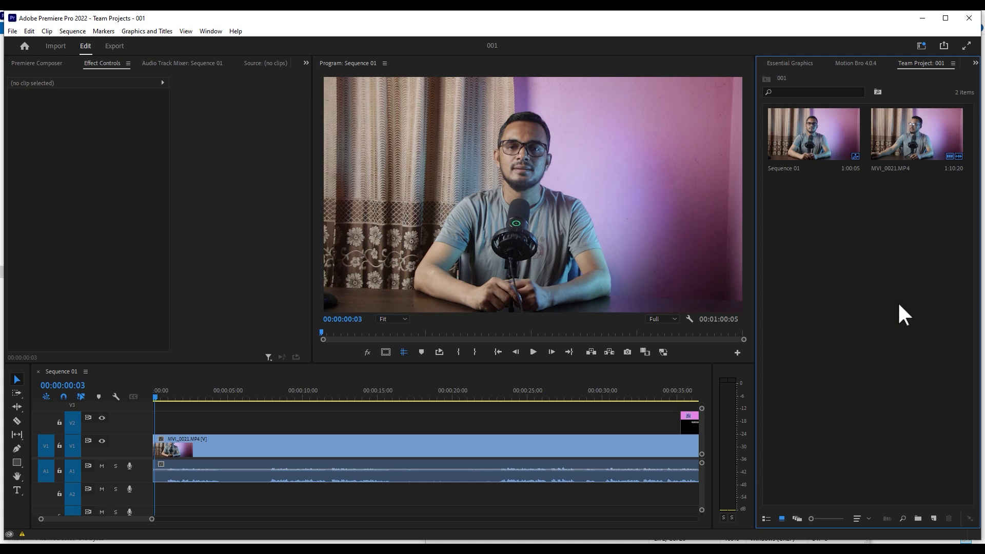
- Ripple trim the start of the MVI_0021.MP4 clip up to 00:00:04:13
left_click(420, 396)
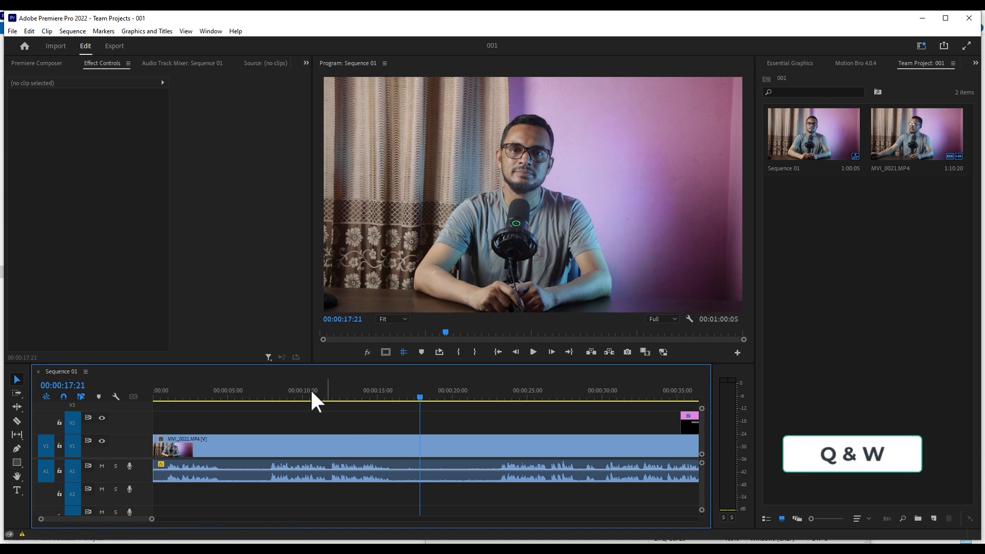
left_click_drag(206, 389, 220, 391)
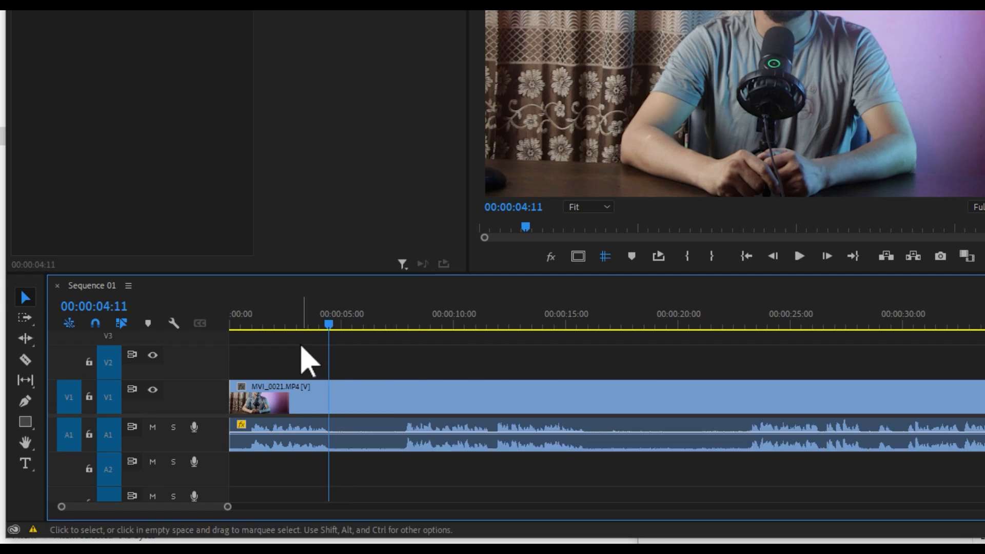
left_click(330, 323)
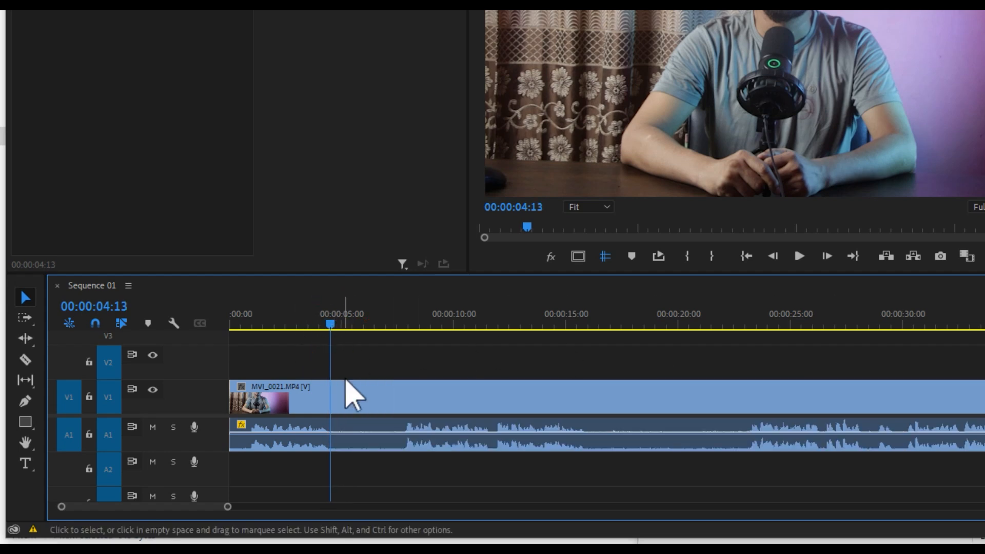
key("q")
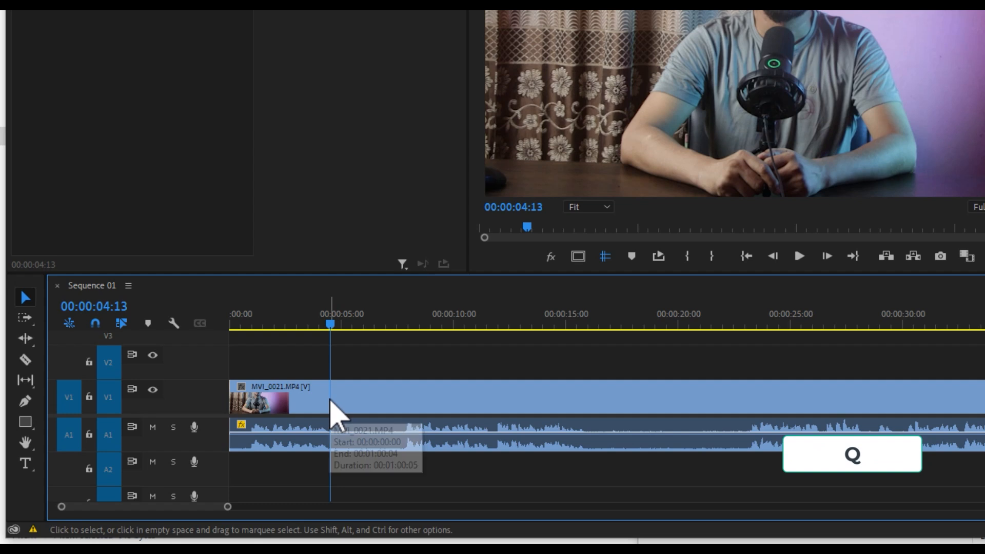
key("q")
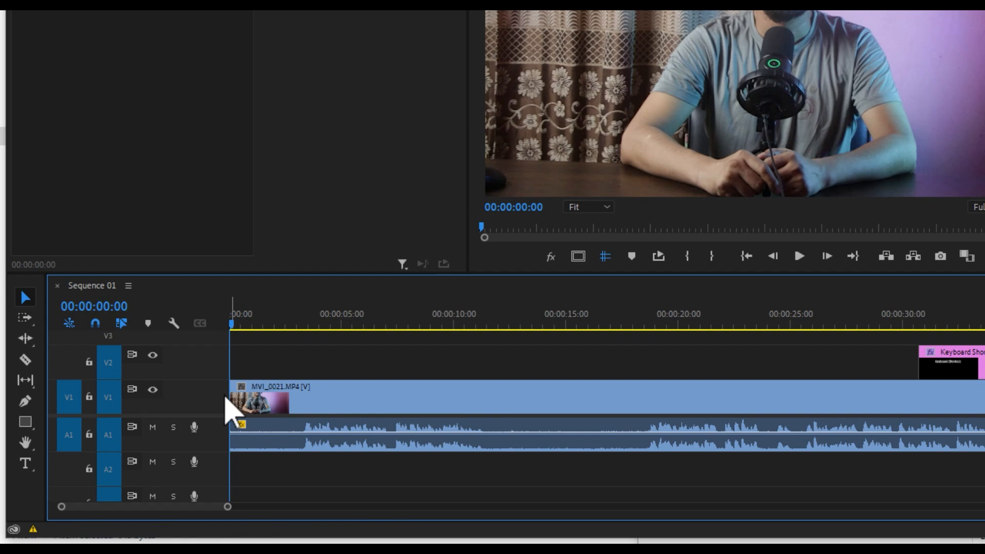
- Place the playhead at 00:00:04:15 and ripple trim everything after it up to the next edit
left_click(294, 317)
left_click_drag(311, 331, 345, 331)
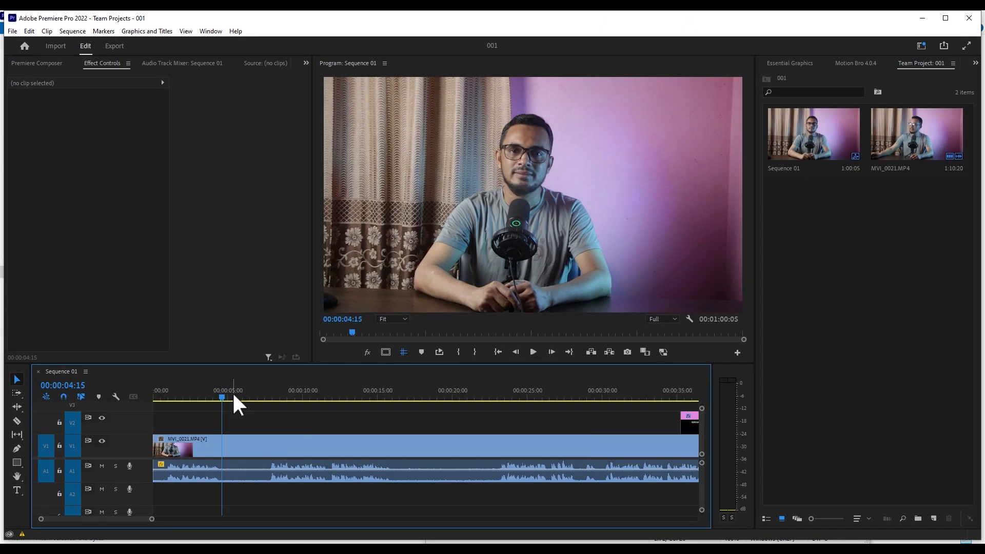
- Split the MVI_0021.MP4 clip at 00:00:04:12, where the first silent section begins
left_click_drag(222, 392, 471, 403)
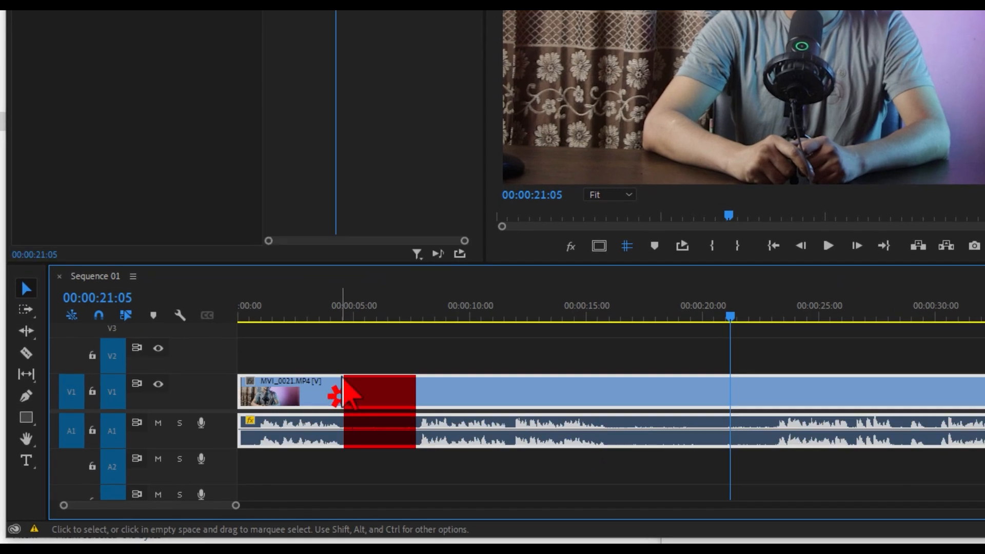
left_click(345, 316)
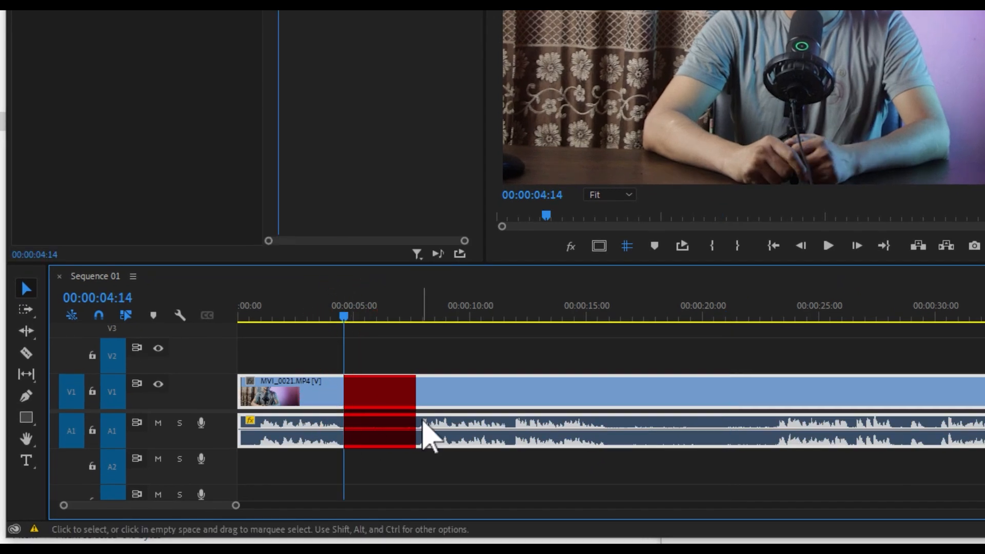
left_click(413, 356)
left_click(347, 314)
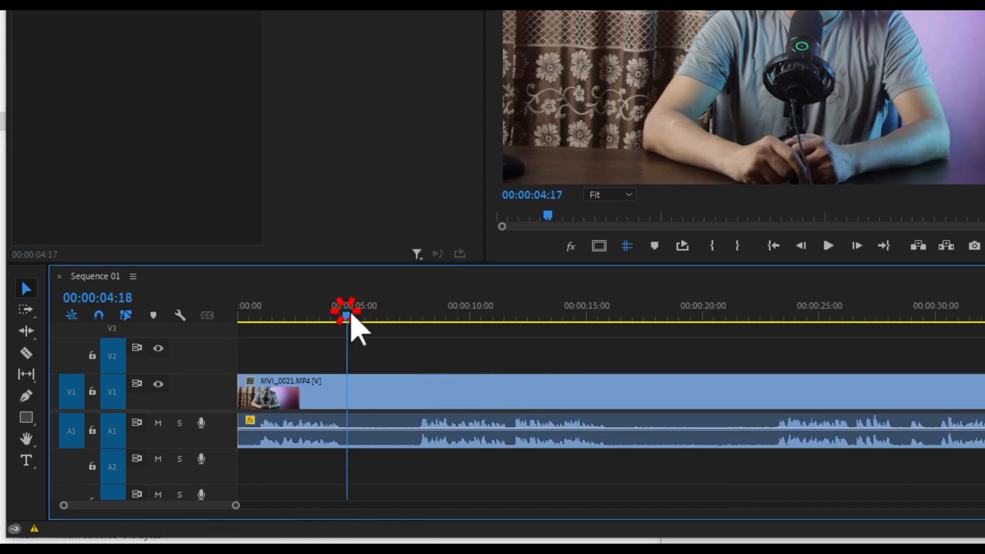
left_click(341, 317)
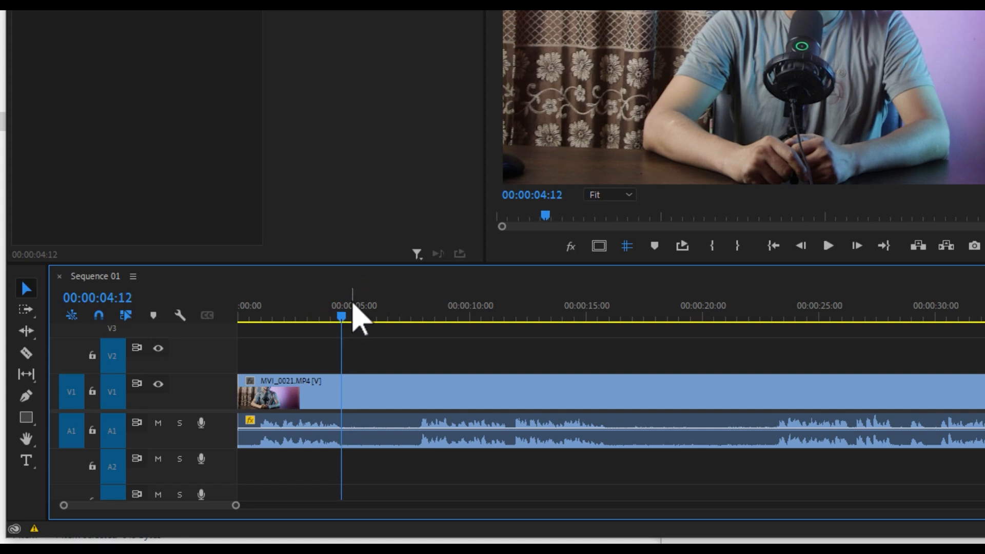
key("ctrl+k")
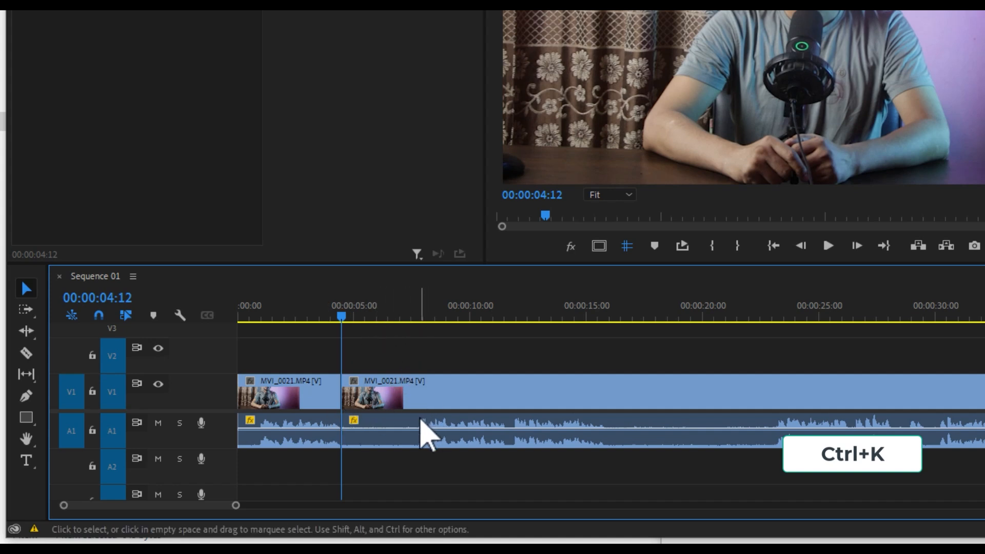
- Remove the silent section from the cut up to 00:00:07:19 with a ripple trim to the playhead
left_click_drag(407, 315, 420, 316)
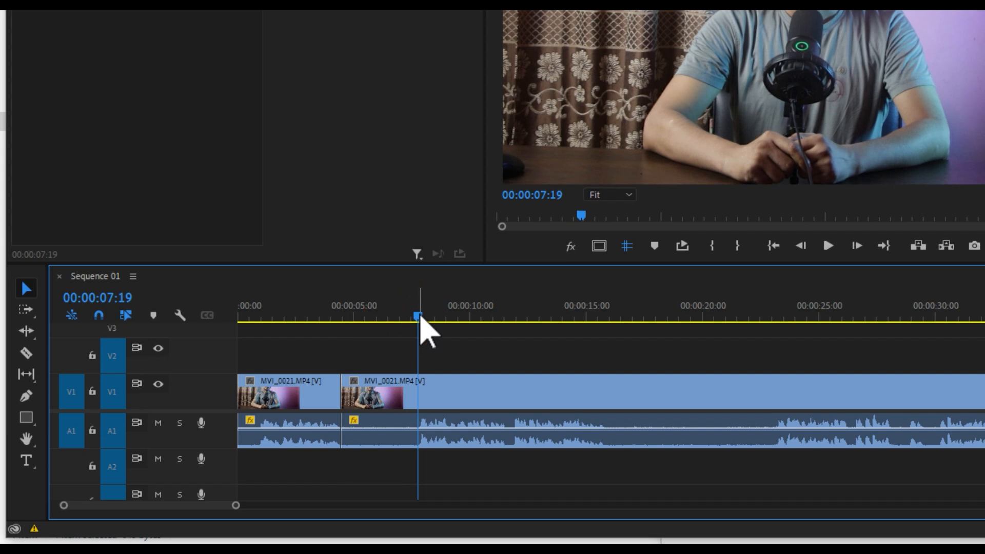
key("q")
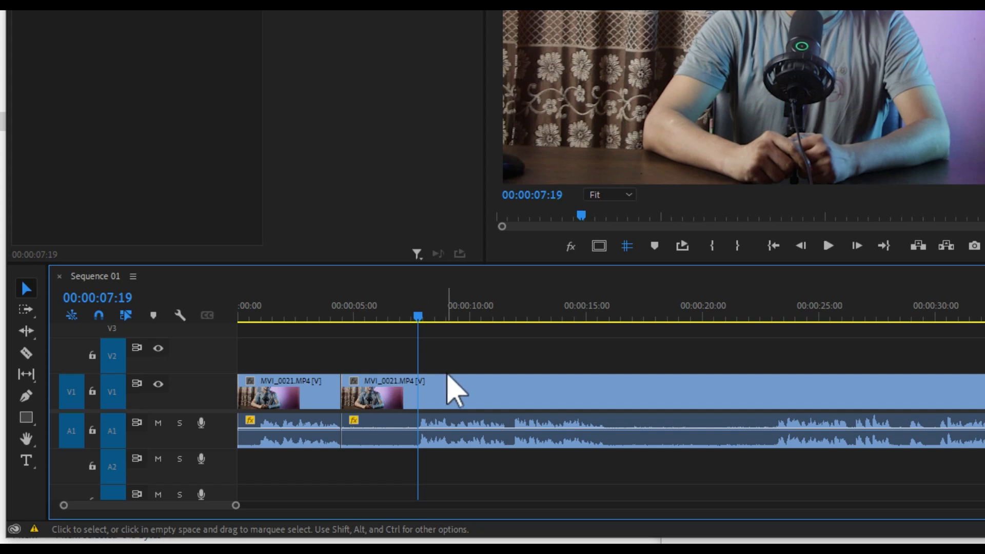
key("q")
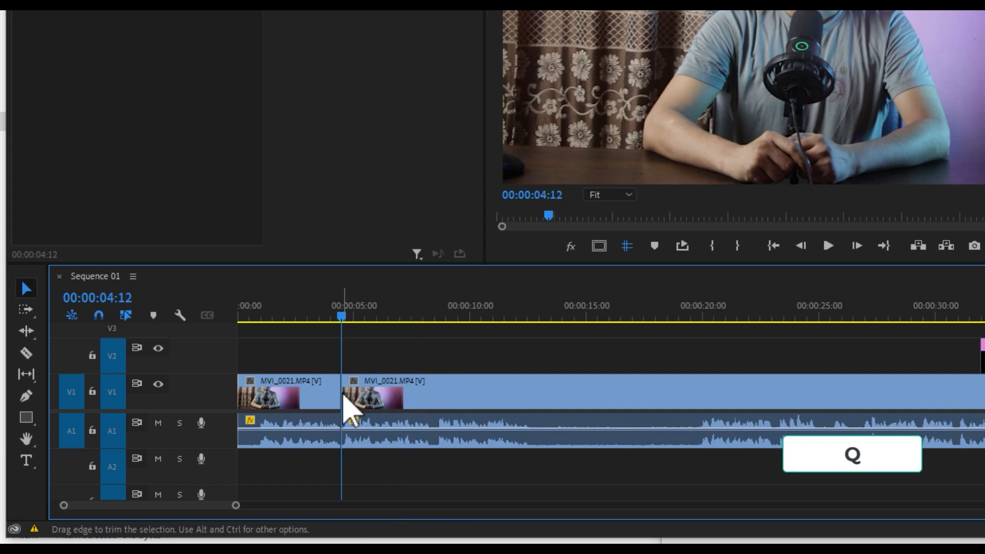
- Ripple trim the end of the second clip from 00:00:12:15 up to the Keyboard Shortcut graphic, and clear the selection
left_click(455, 313)
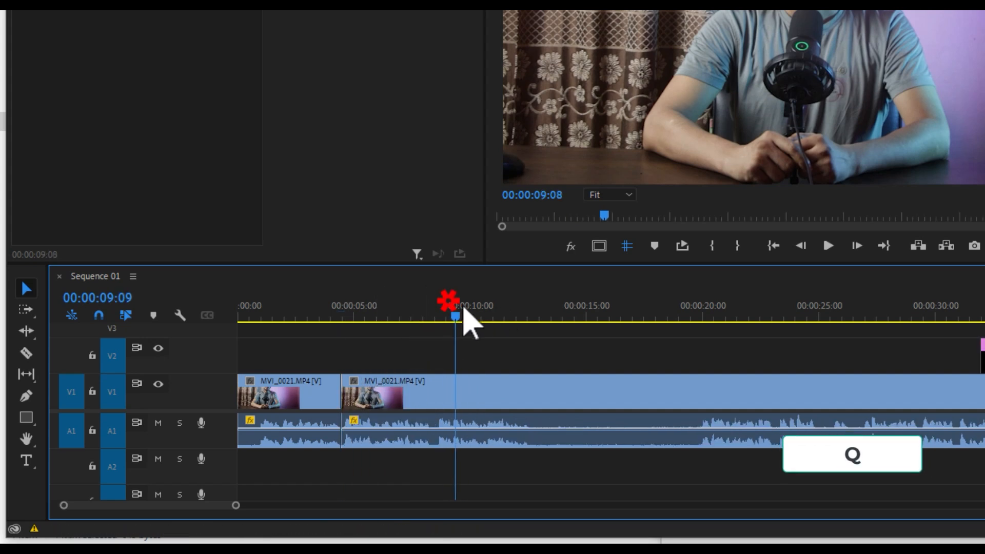
left_click_drag(463, 310, 482, 314)
left_click(531, 314)
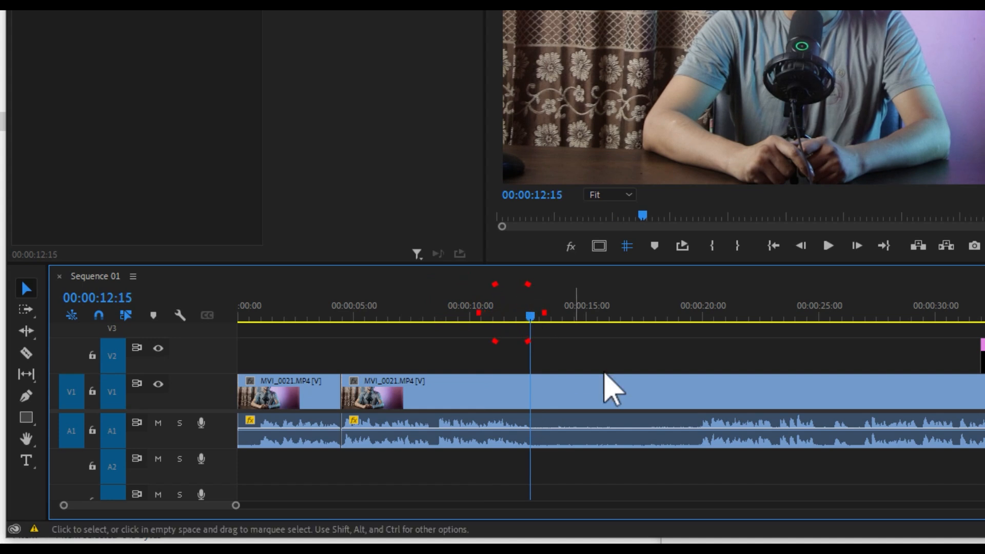
left_click(588, 397)
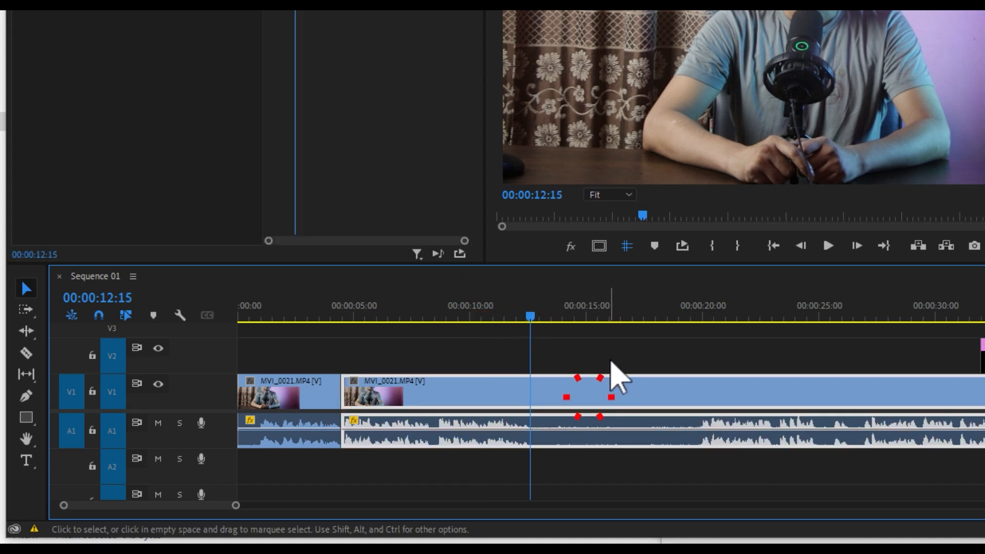
left_click(530, 314)
key("w")
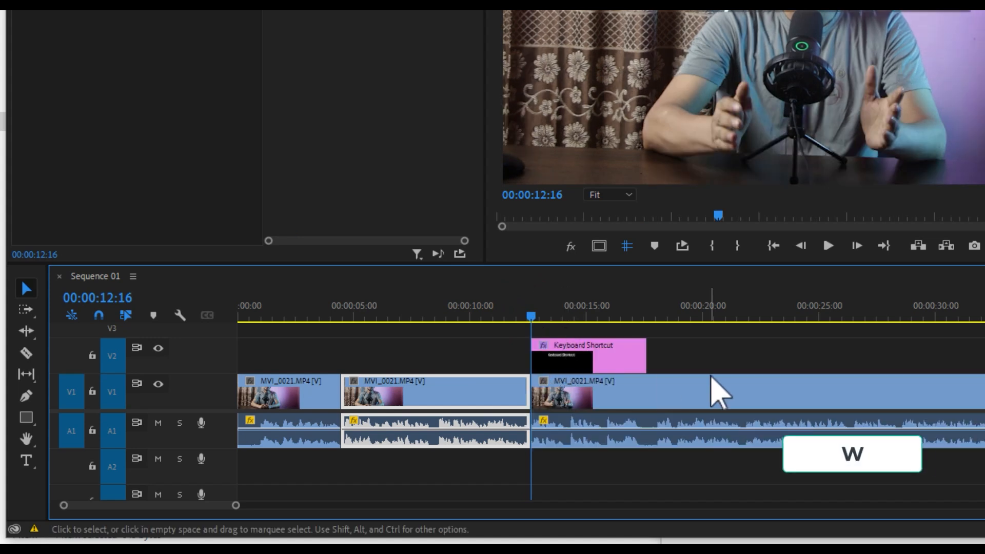
left_click_drag(676, 338, 604, 444)
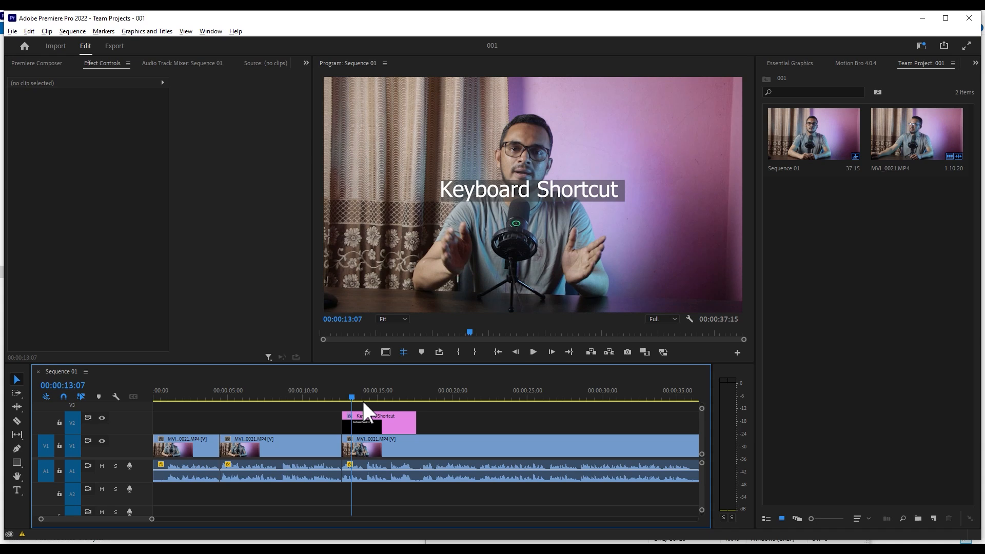
- Open the Keyboard Shortcuts settings and look through the list of application commands and their assigned shortcuts
left_click(337, 394)
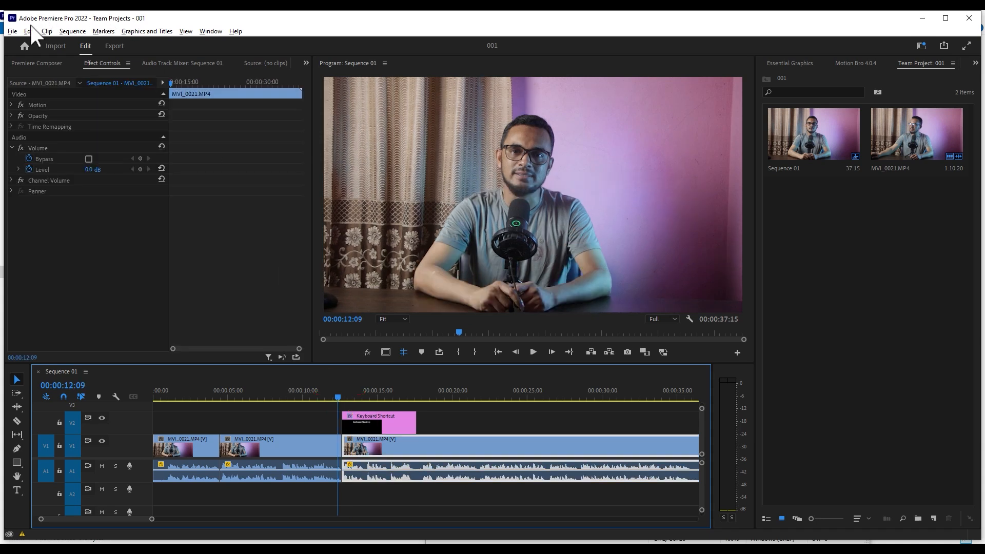
left_click(30, 30)
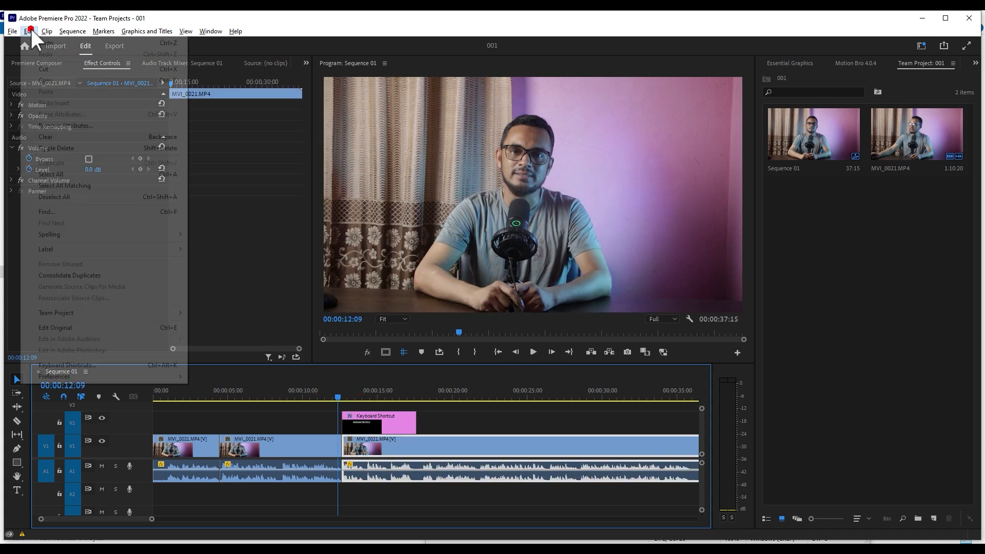
left_click(234, 31)
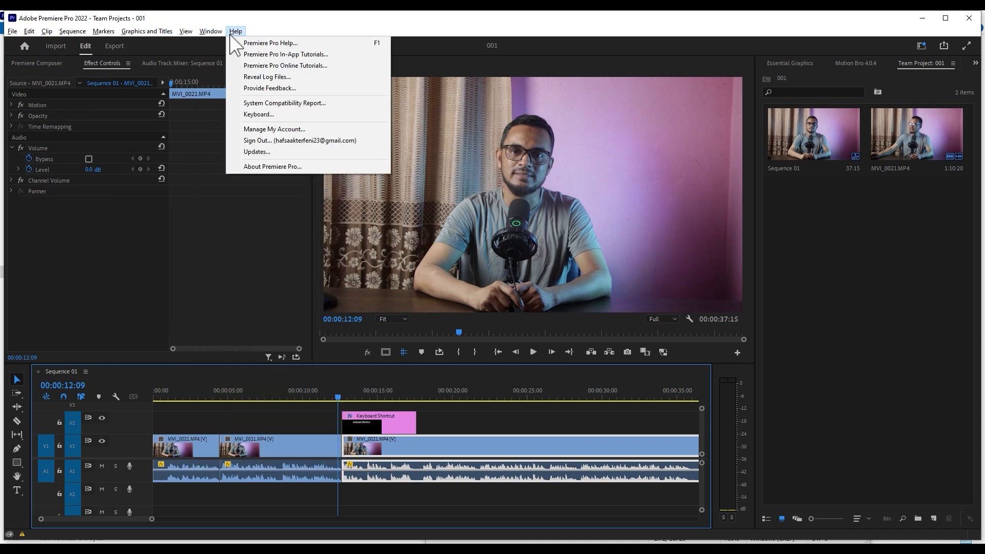
left_click(29, 30)
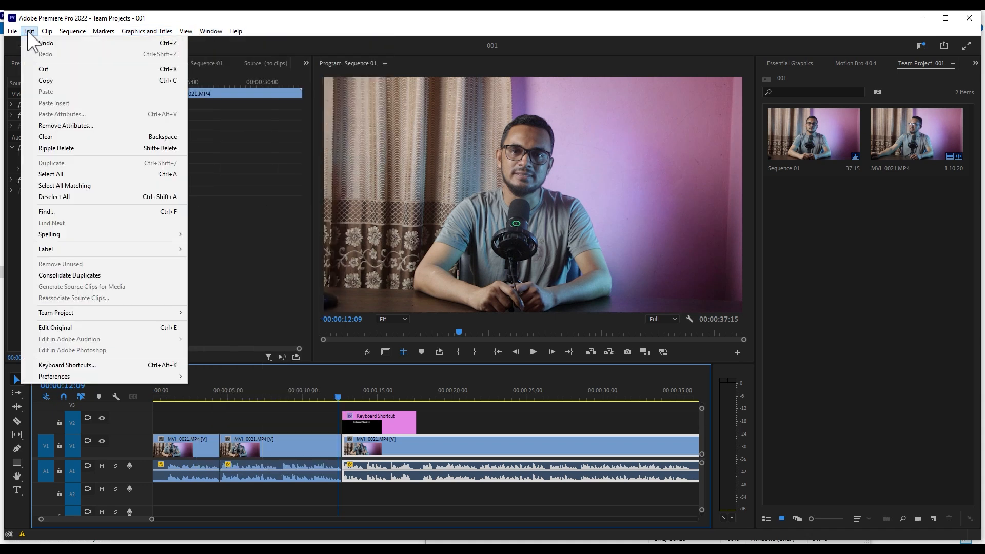
left_click(96, 365)
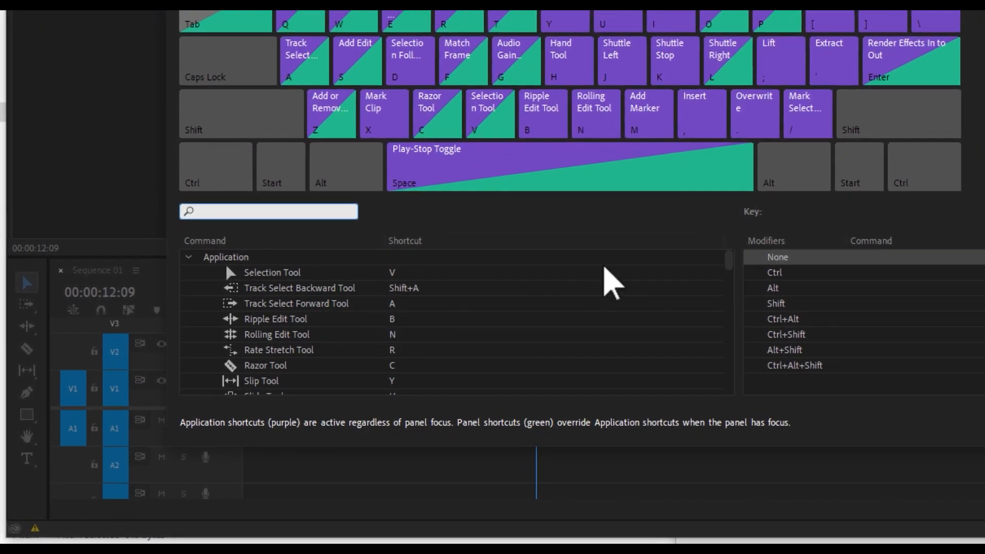
left_click_drag(728, 259, 727, 257)
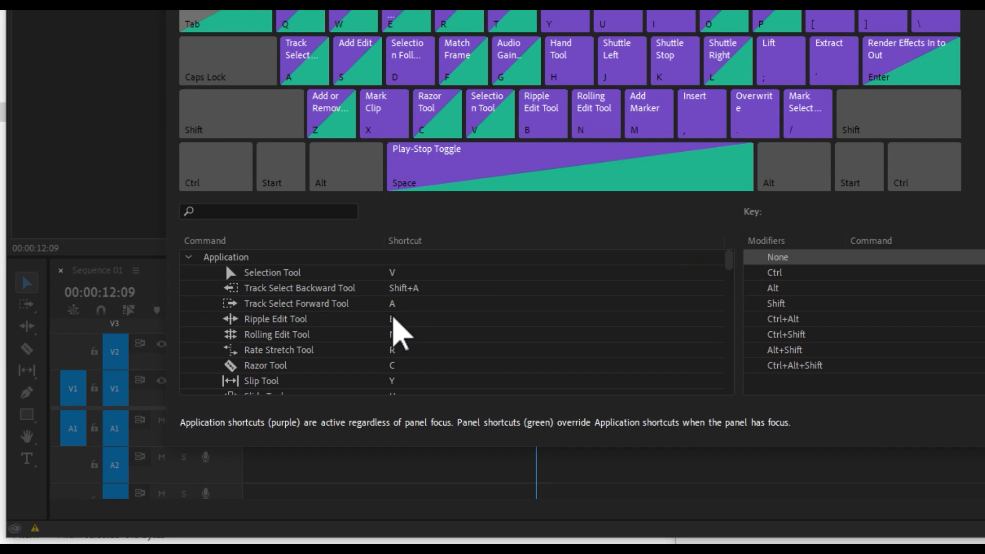
left_click_drag(729, 264, 725, 391)
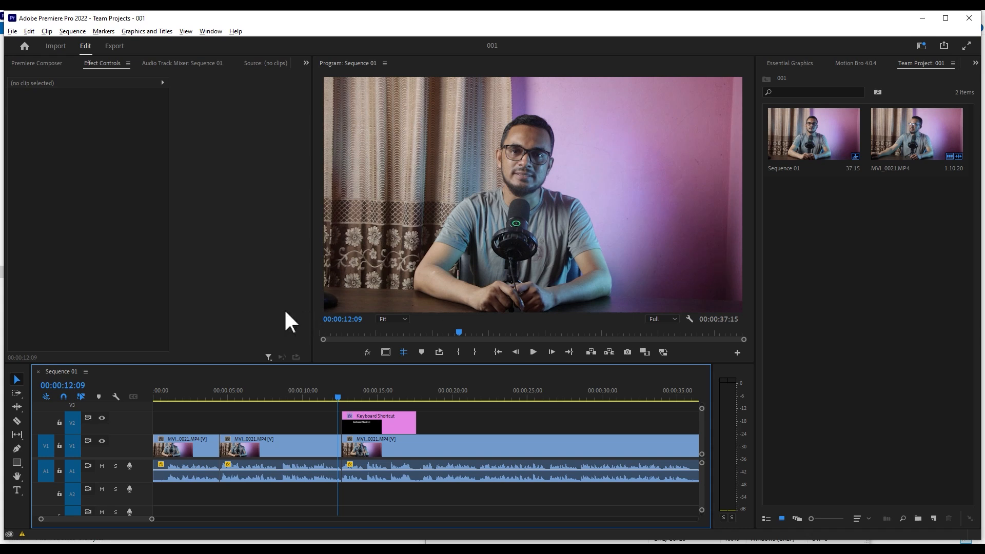
- Place the playhead at 00:00:08:12 and repeatedly select and deselect the second clip on V1
left_click(280, 398)
left_click(283, 439)
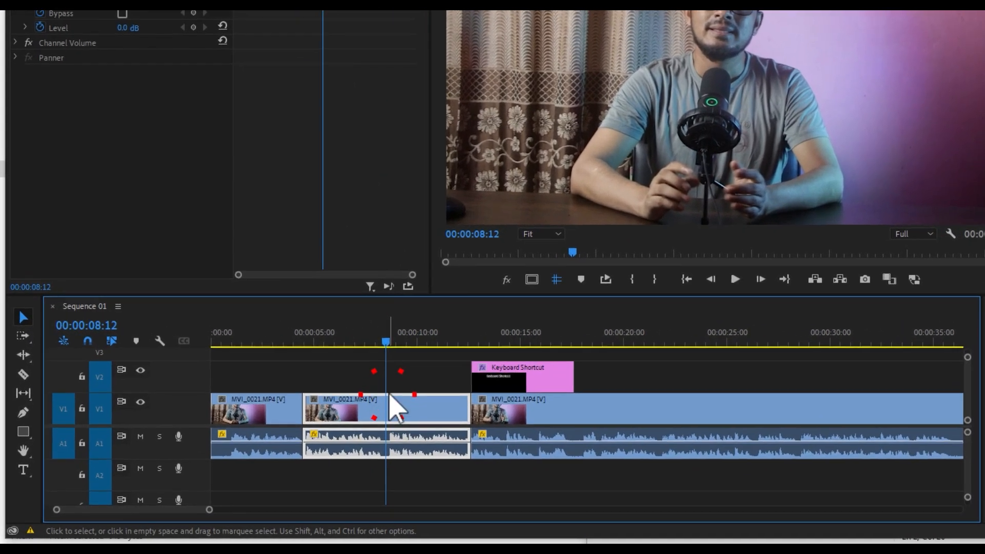
left_click(389, 381)
left_click(402, 380)
left_click(395, 399)
left_click(405, 379)
left_click(391, 414)
left_click(410, 379)
left_click(397, 410)
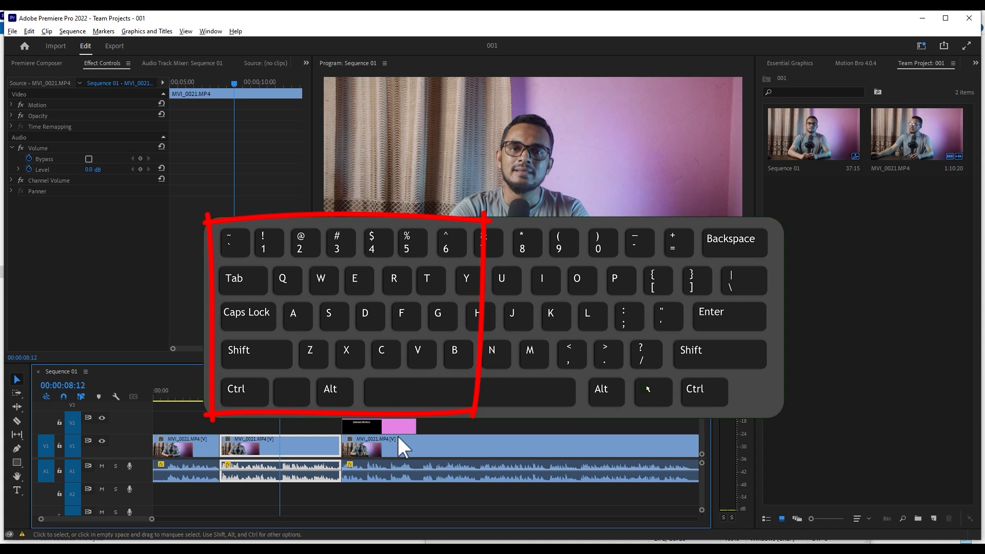
- Move the playhead to 00:00:10:11 with nothing selected and select the clip under it
left_click(310, 423)
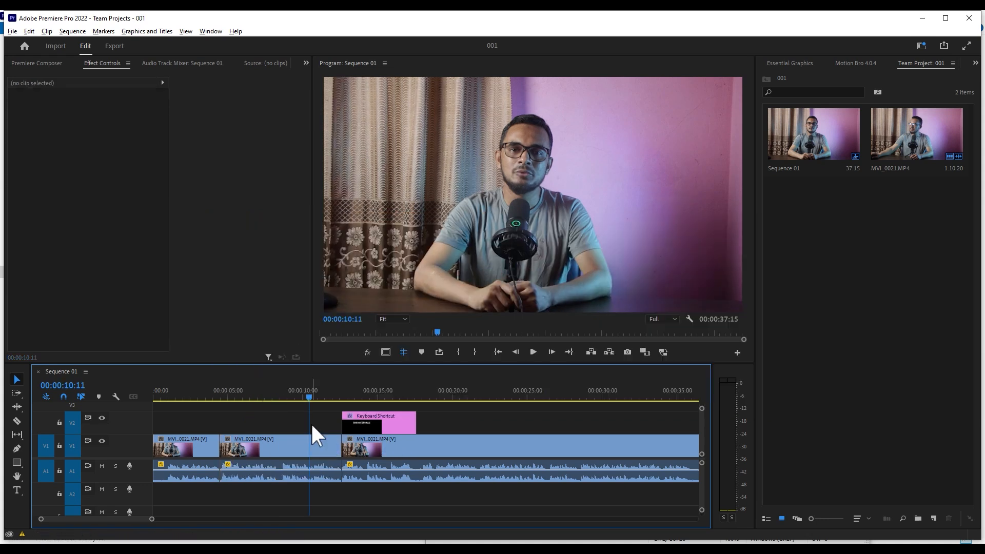
key("d")
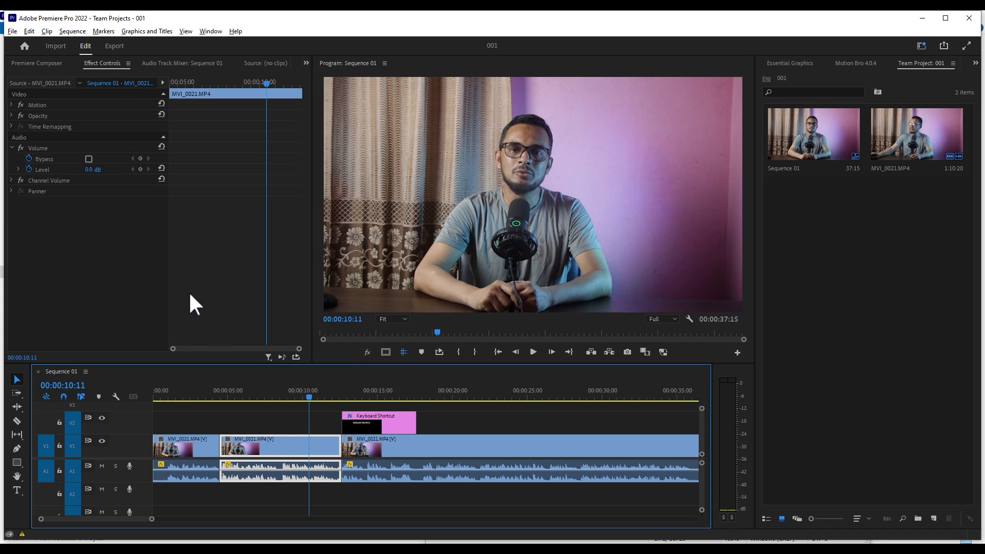
- Select the Keyboard Shortcut graphic on V2 and briefly play the sequence from 00:00:12:16
left_click(341, 394)
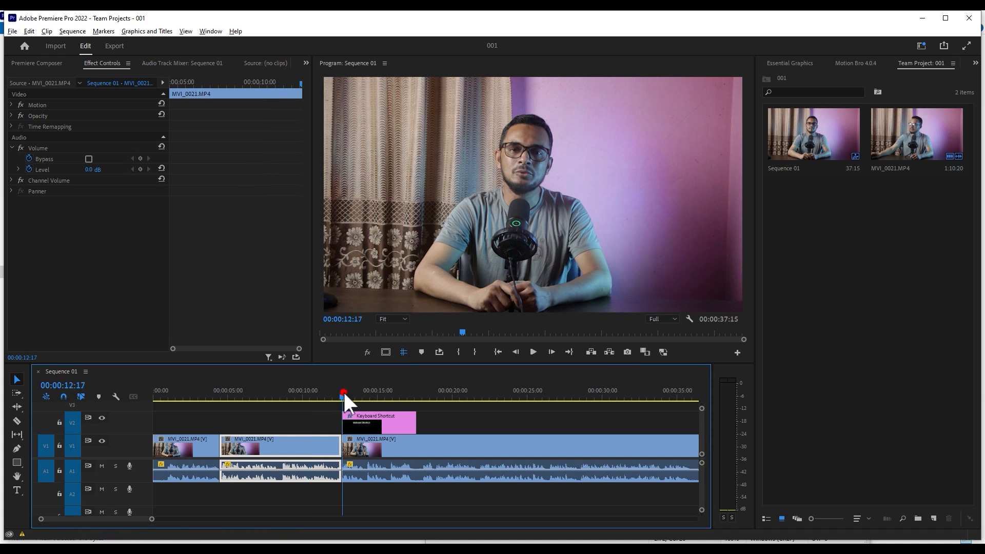
left_click(356, 414)
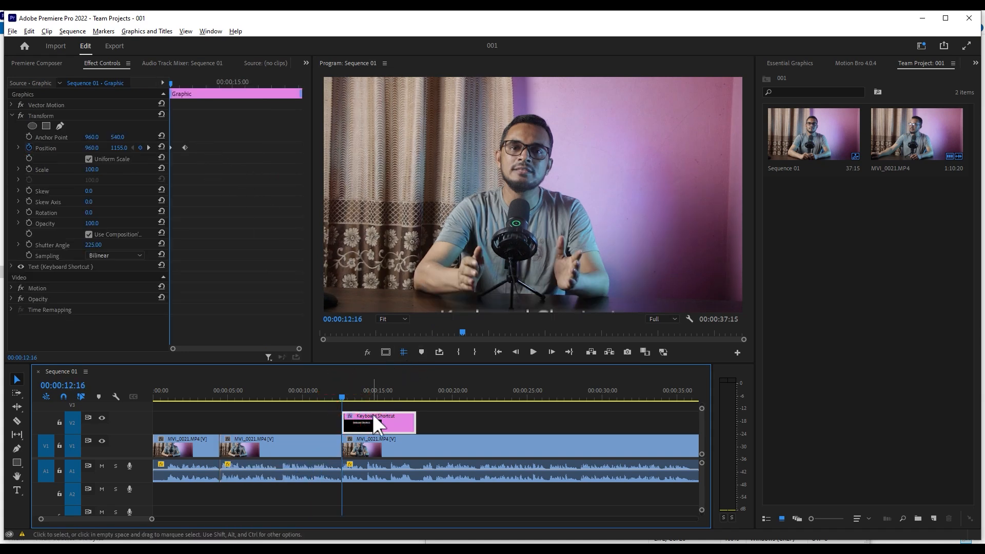
left_click(347, 404)
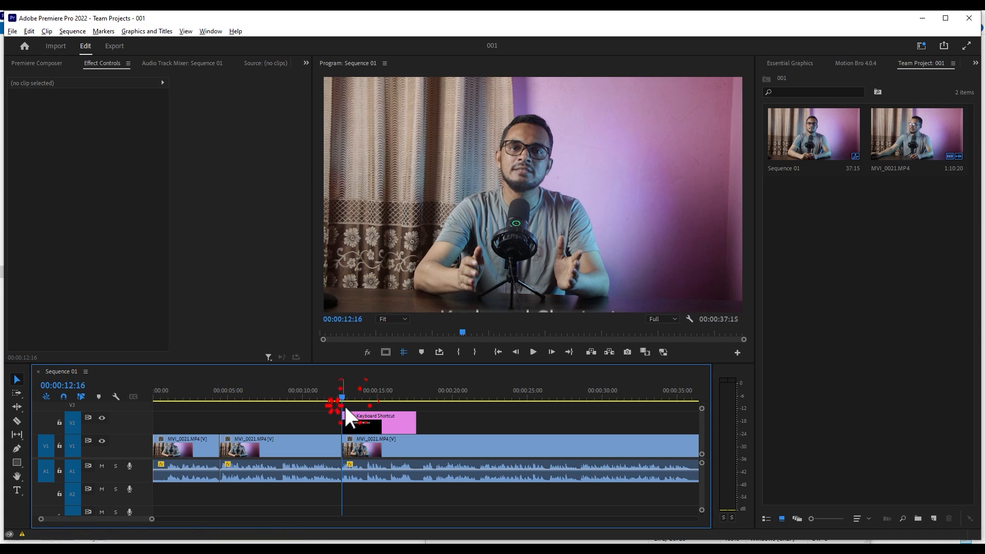
left_click(352, 414)
key("space")
key("space")
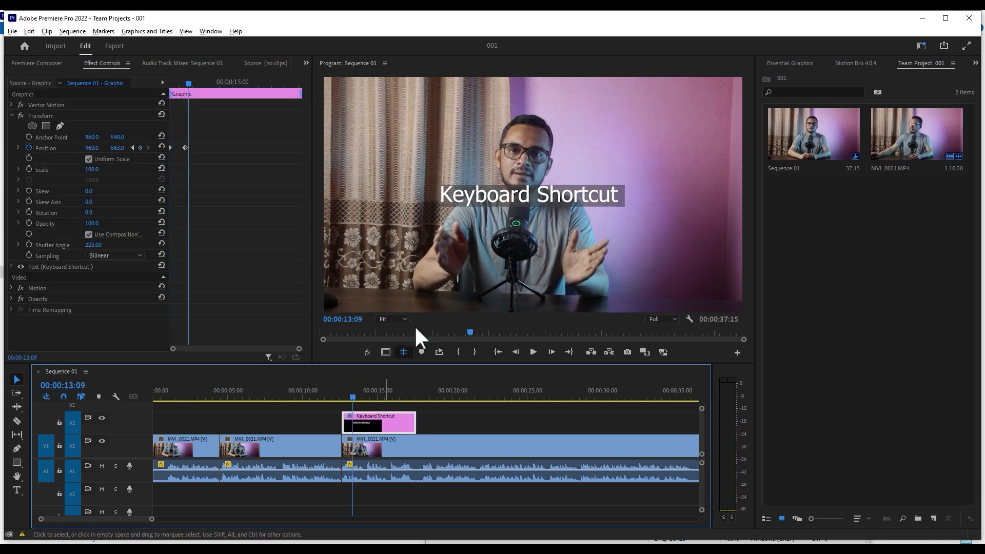
- Play the sequence from the start of the Keyboard Shortcut graphic to preview its entrance animation
left_click(342, 397)
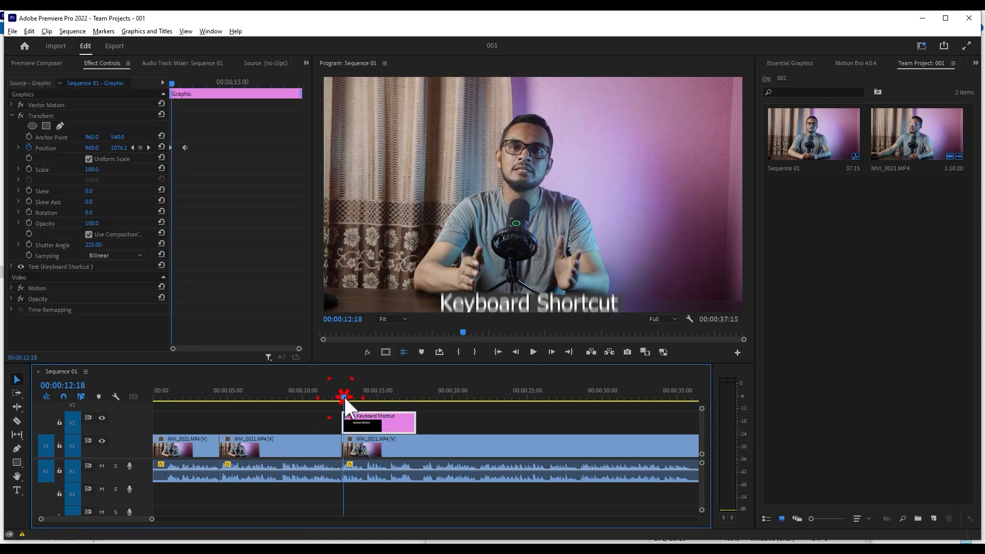
key("space")
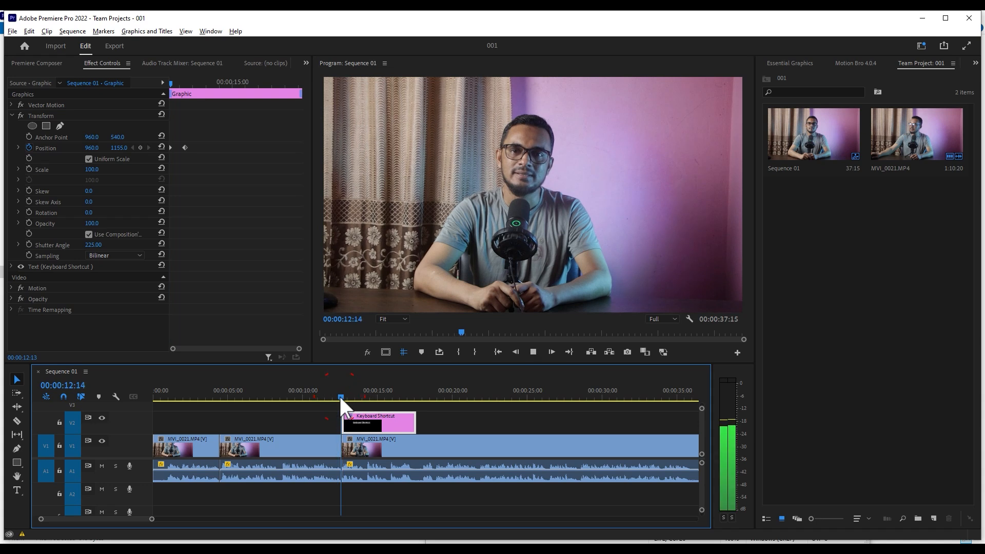
key("space")
- Apply Ease In and Ease Out temporal interpolation to both Position keyframes of the Keyboard Shortcut graphic
left_click(234, 197)
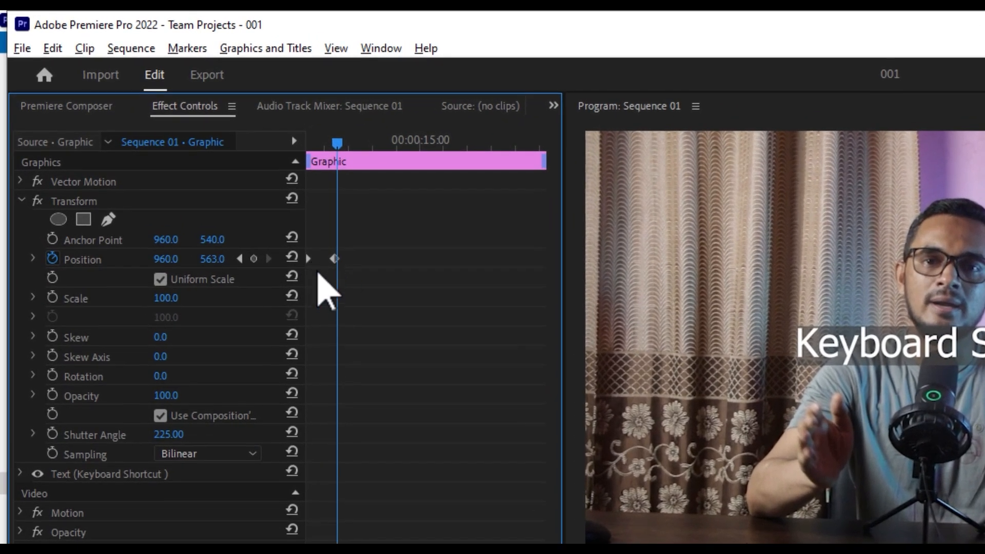
left_click_drag(351, 248, 287, 279)
right_click(335, 258)
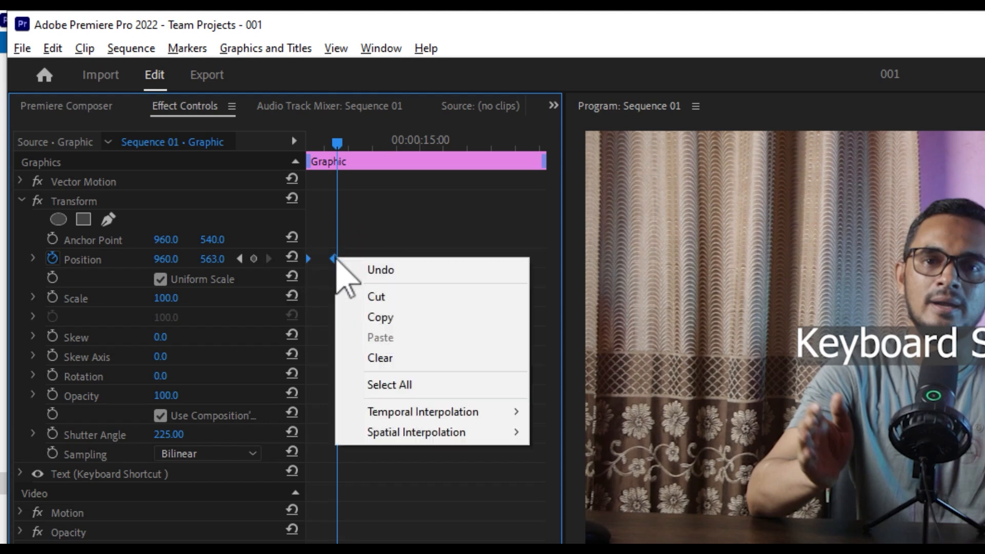
mouse_move(505, 414)
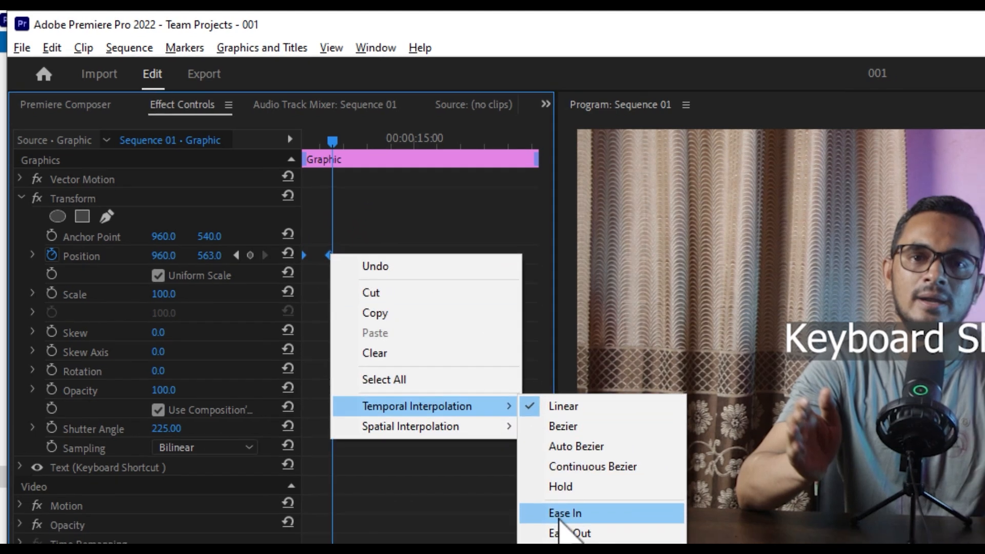
left_click(561, 514)
right_click(329, 255)
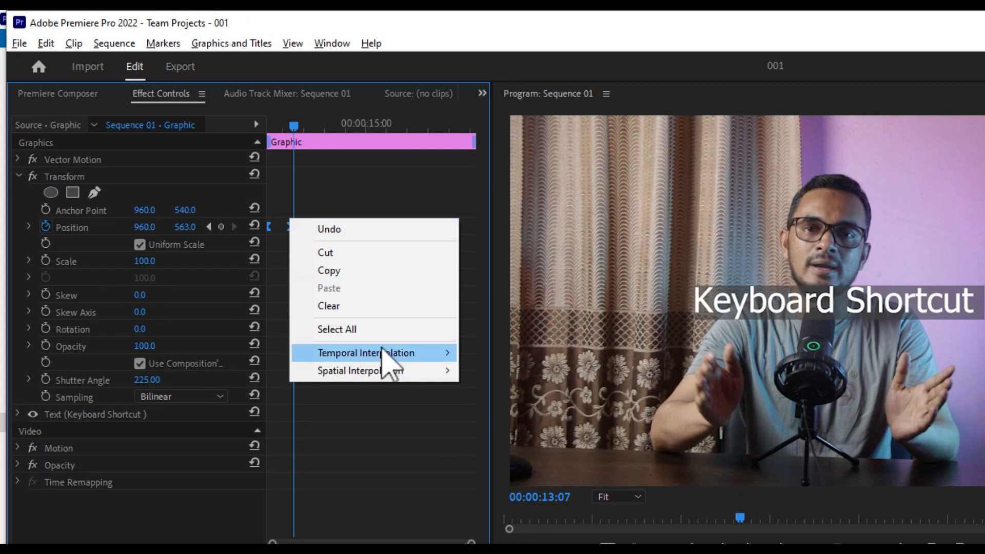
mouse_move(436, 397)
left_click(496, 459)
- Expand the Position property to show its velocity graph and select both keyframes
left_click(382, 331)
left_click(355, 214)
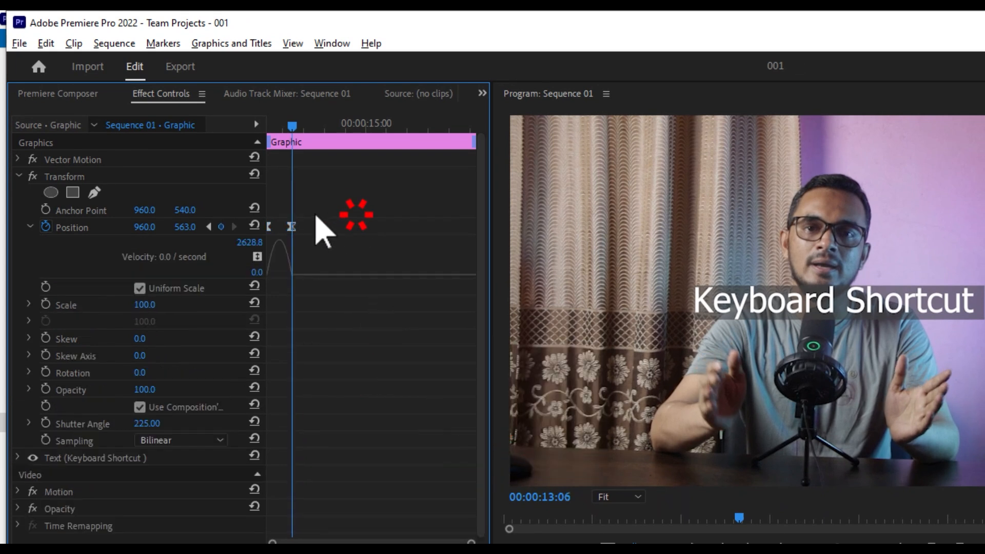
left_click_drag(313, 214, 253, 245)
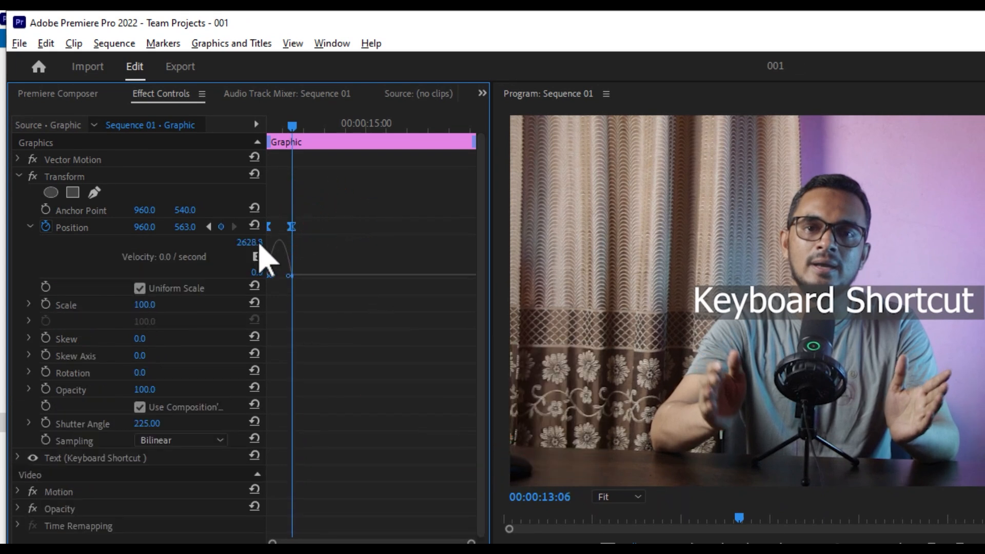
left_click_drag(324, 214, 242, 238)
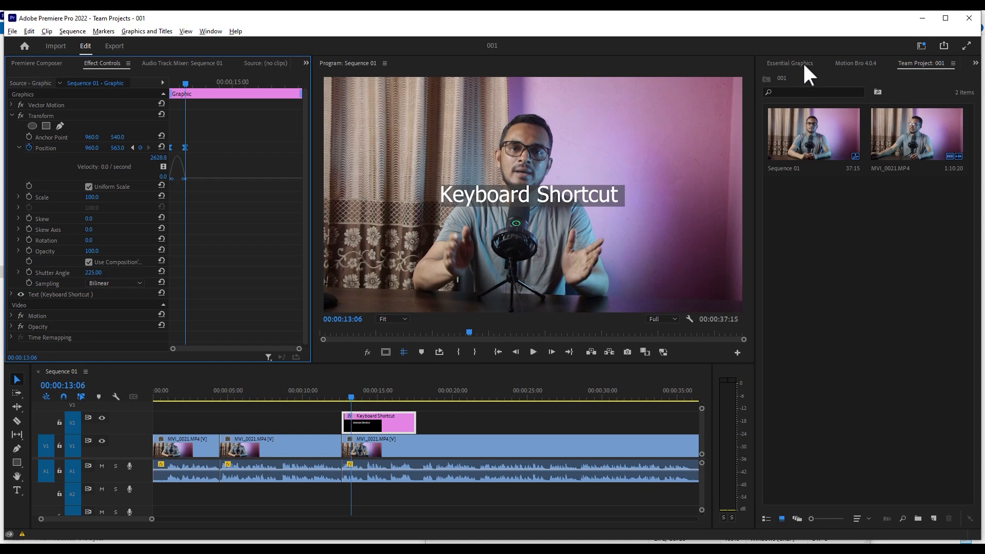
- Switch between the Essential Graphics, Lumetri Color and Motion Bro tools to look over each one, ending on Lumetri Color
left_click(802, 64)
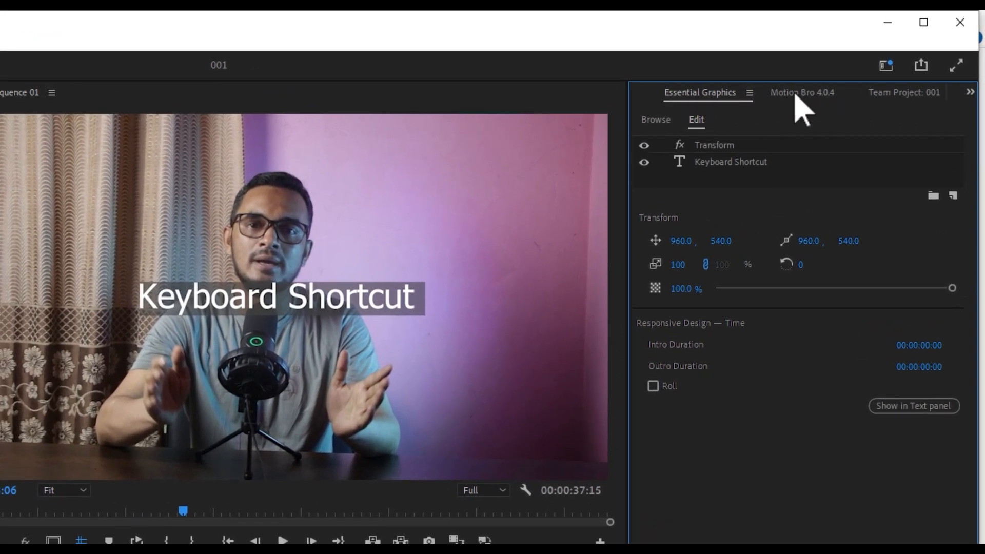
left_click(937, 132)
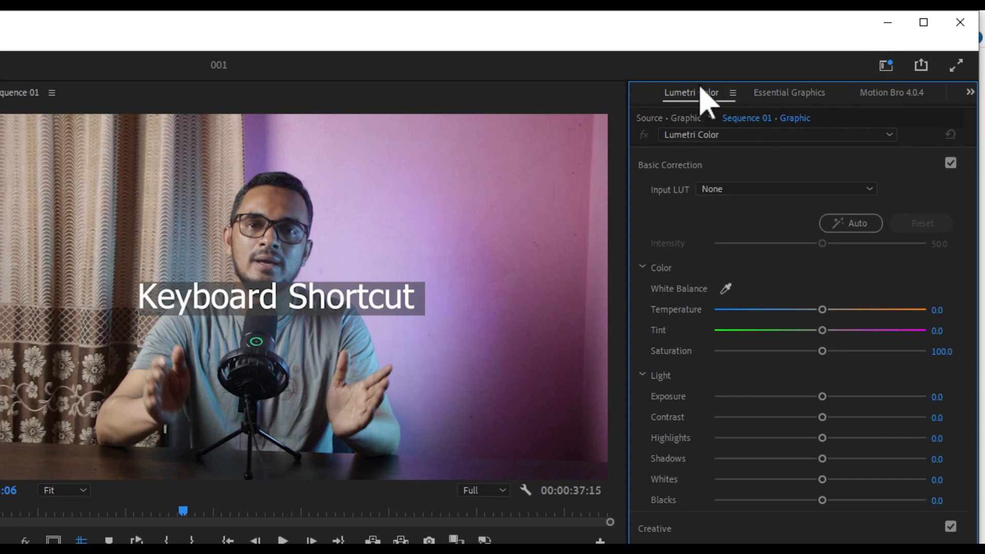
left_click(771, 94)
left_click(874, 95)
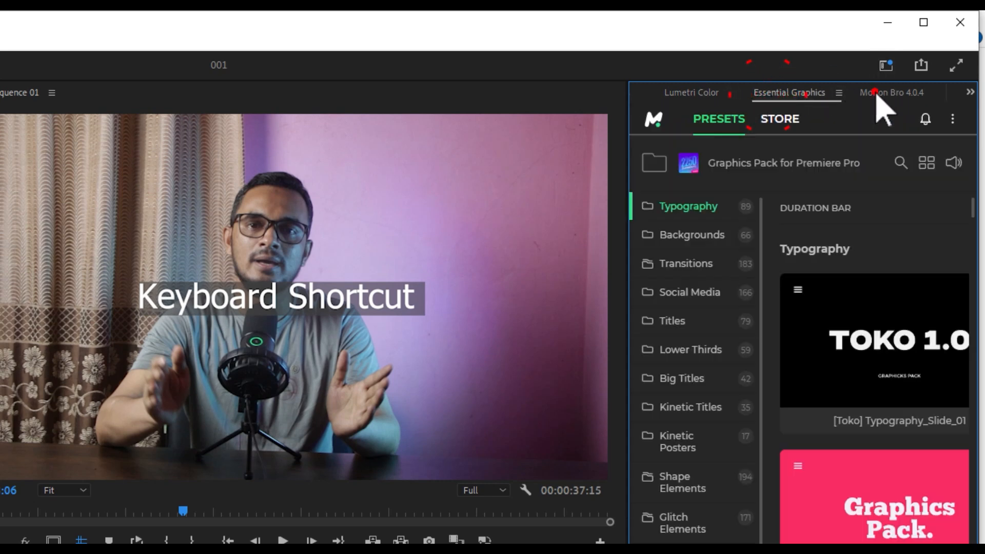
left_click(970, 93)
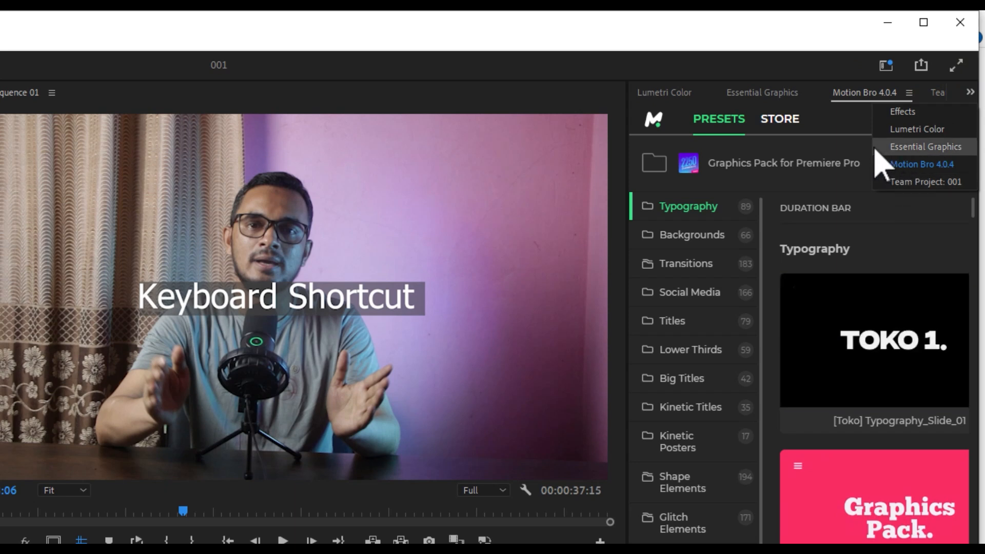
left_click(917, 128)
left_click(709, 97)
left_click(801, 93)
left_click(689, 95)
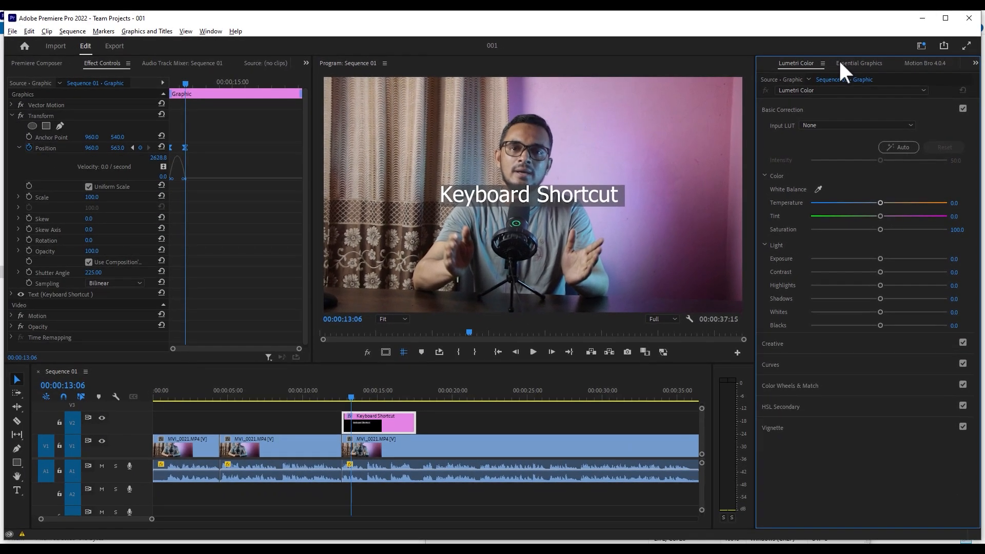
- Select the Keyboard Shortcut graphic with the playhead at 00:00:16:04, and move the playhead to 00:00:19:07
left_click(520, 425)
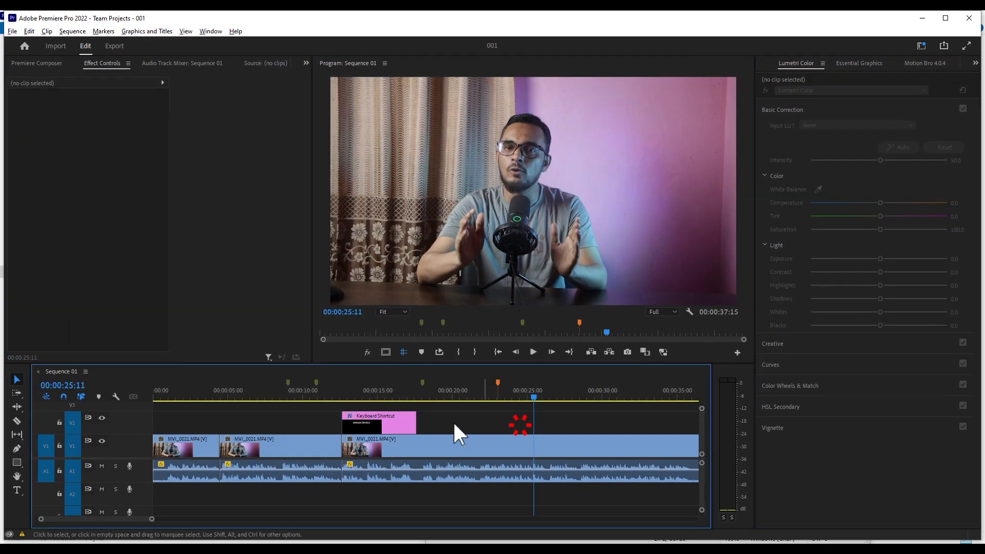
left_click(396, 388)
left_click(390, 414)
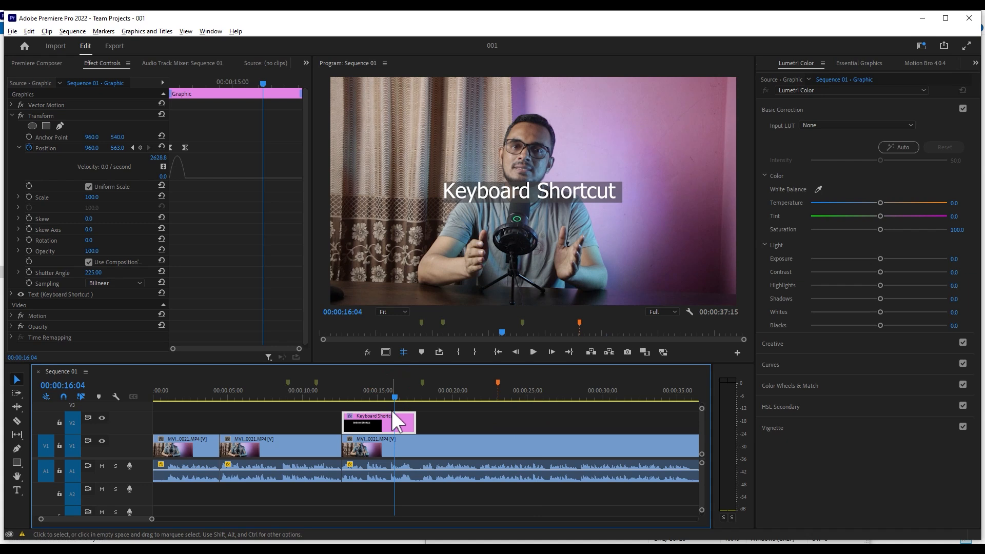
left_click(441, 387)
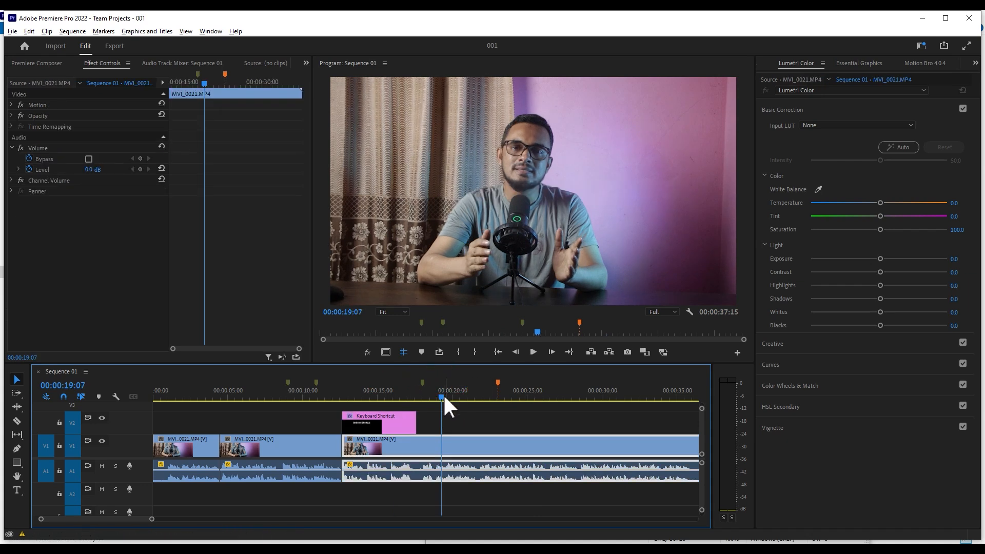
- Move the Keyboard Shortcut graphic above the second V1 clip and select both clips to examine the Nest command available for them
left_click_drag(382, 421, 260, 425)
left_click(269, 464)
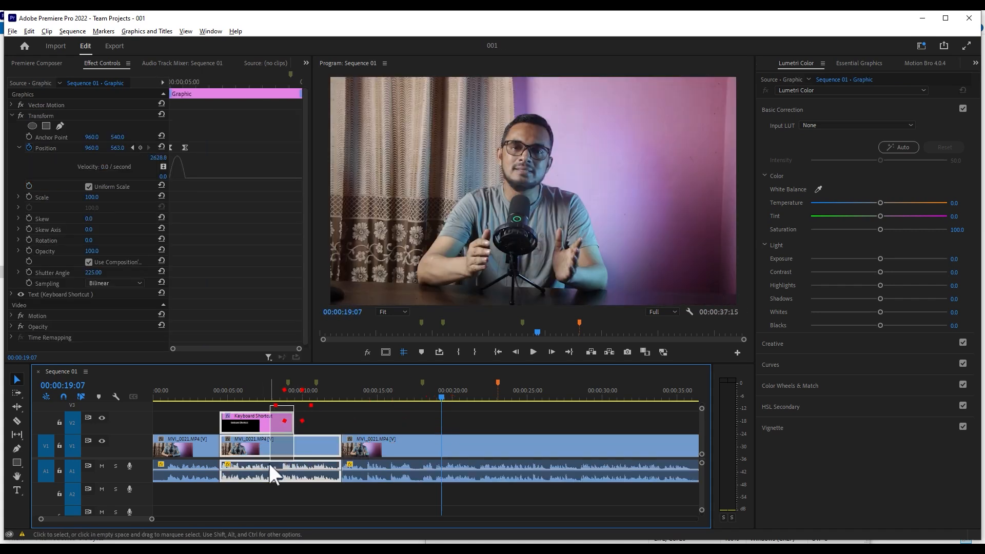
left_click(267, 392)
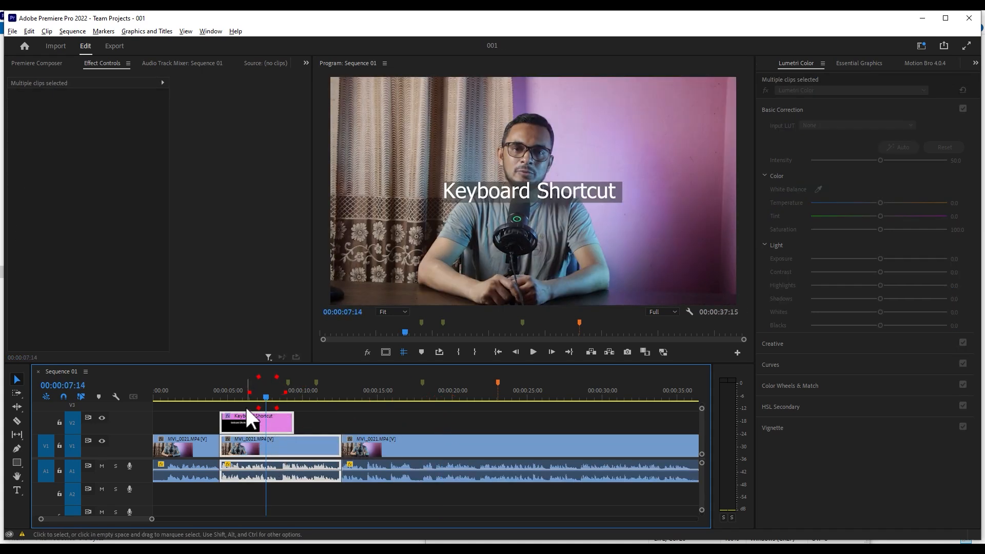
right_click(275, 416)
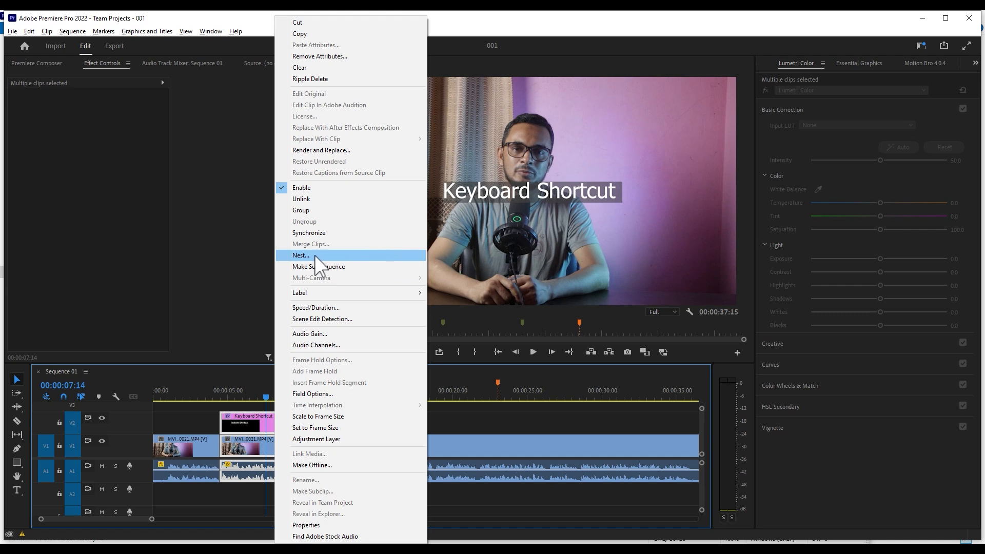
left_click(490, 425)
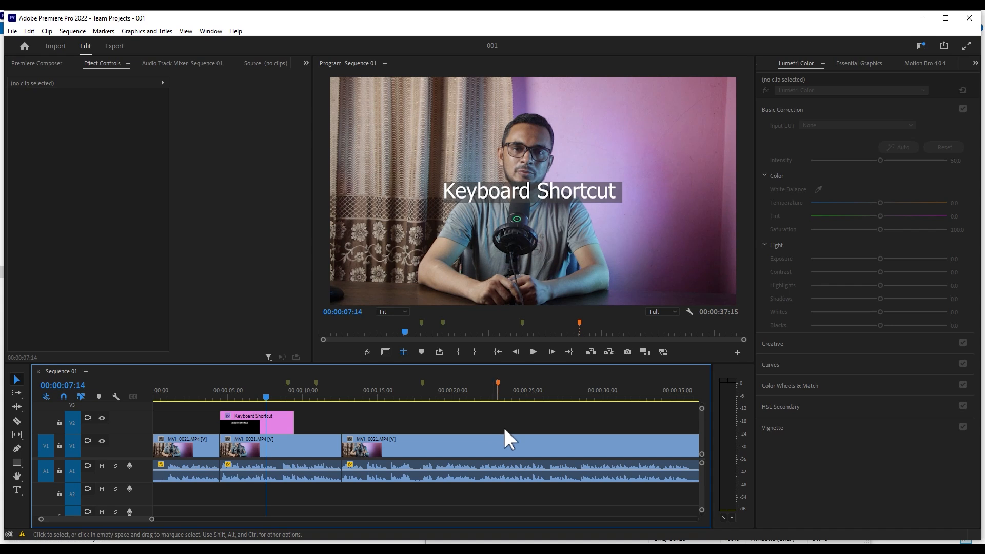
- Move the Keyboard Shortcut graphic above the start of the third V1 clip and set its Position keyframes to Linear temporal interpolation
left_click(295, 407)
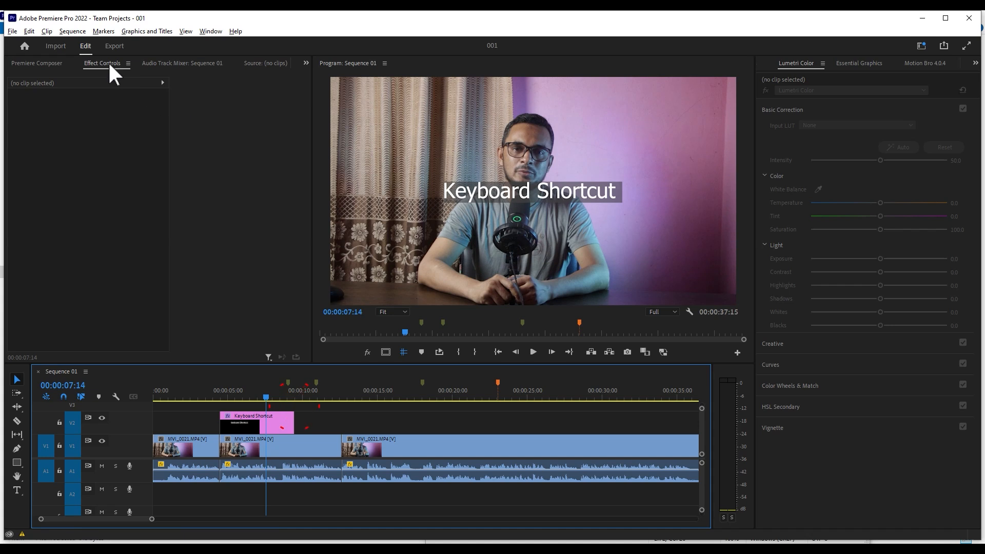
left_click_drag(254, 420, 374, 413)
left_click(198, 137)
right_click(186, 147)
mouse_move(256, 234)
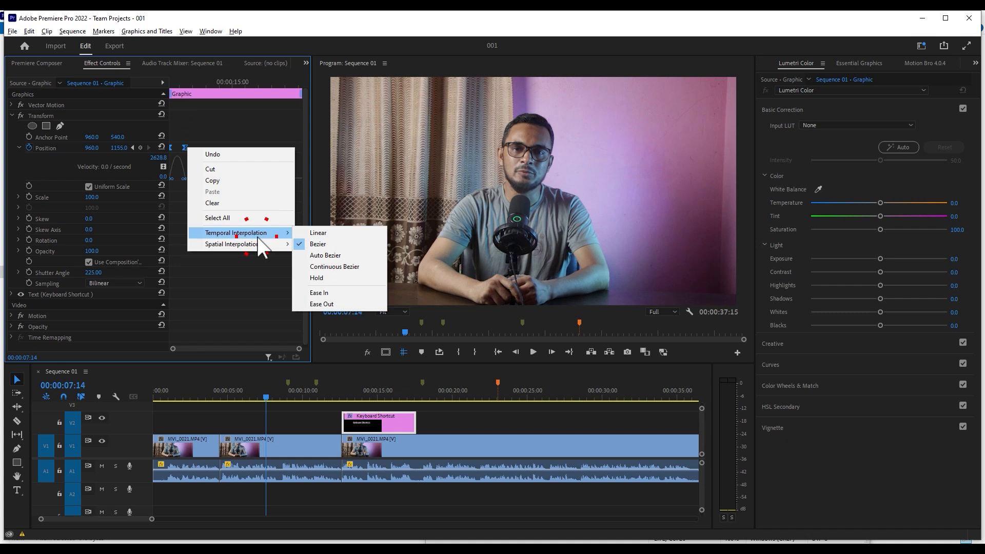
left_click(322, 232)
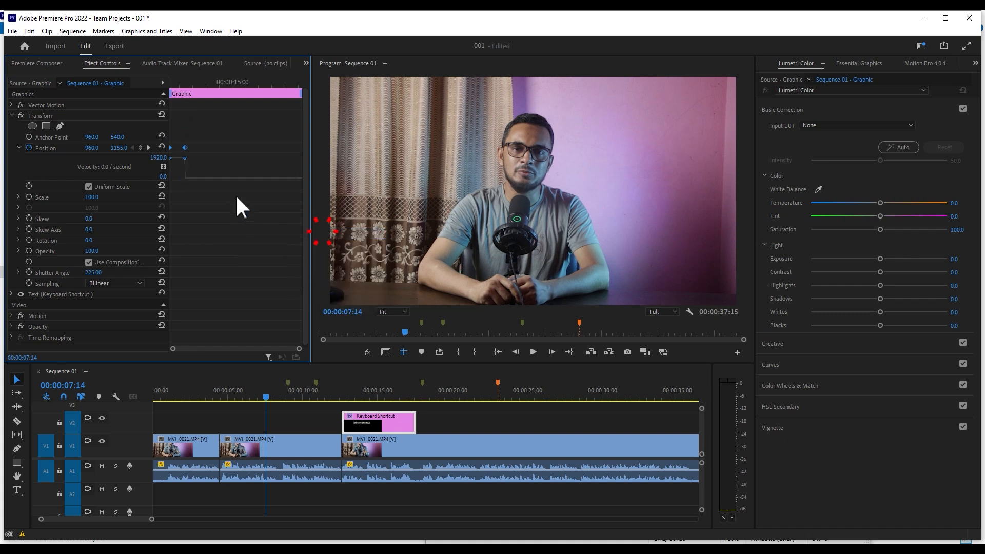
left_click(19, 148)
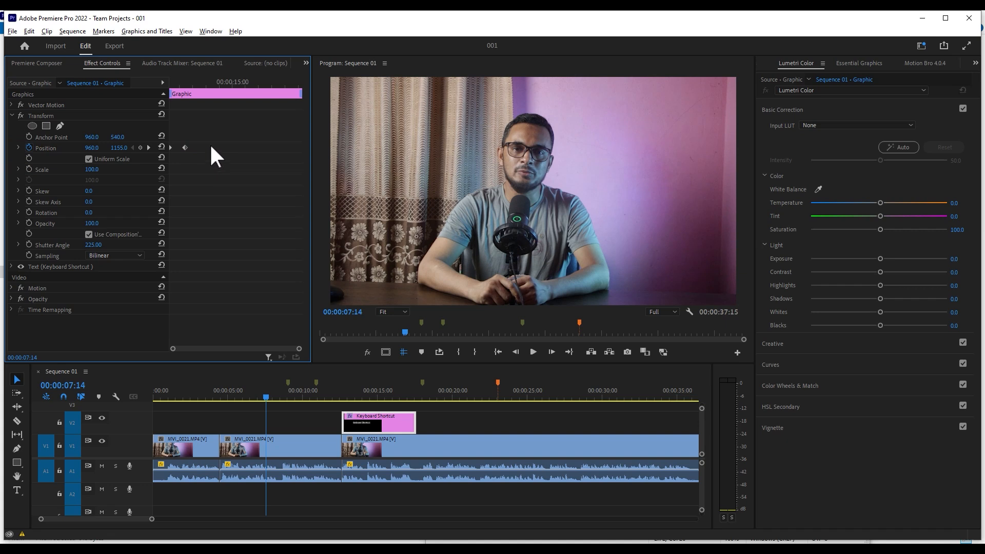
- Open the Keyboard Shortcuts settings and search the commands for "add ed"
left_click(31, 31)
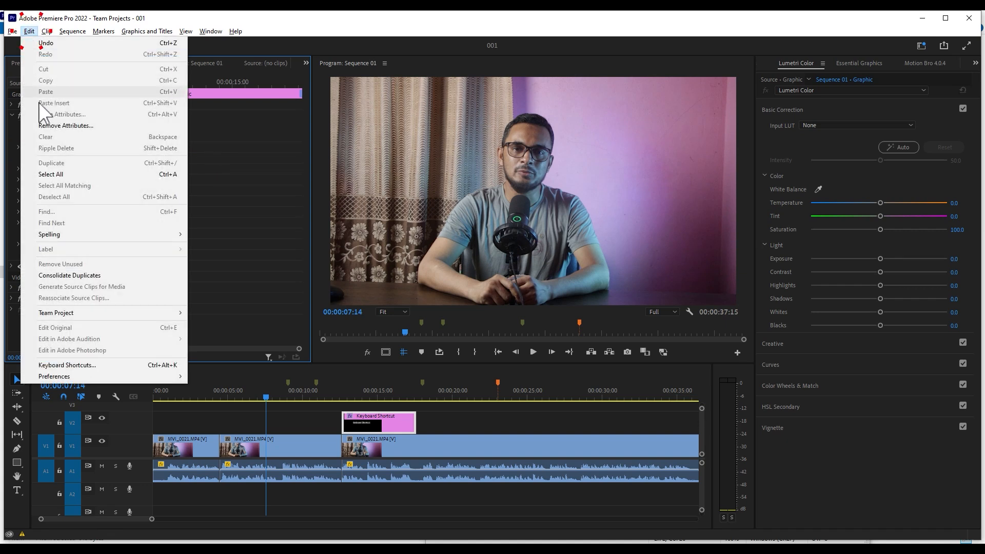
left_click(70, 365)
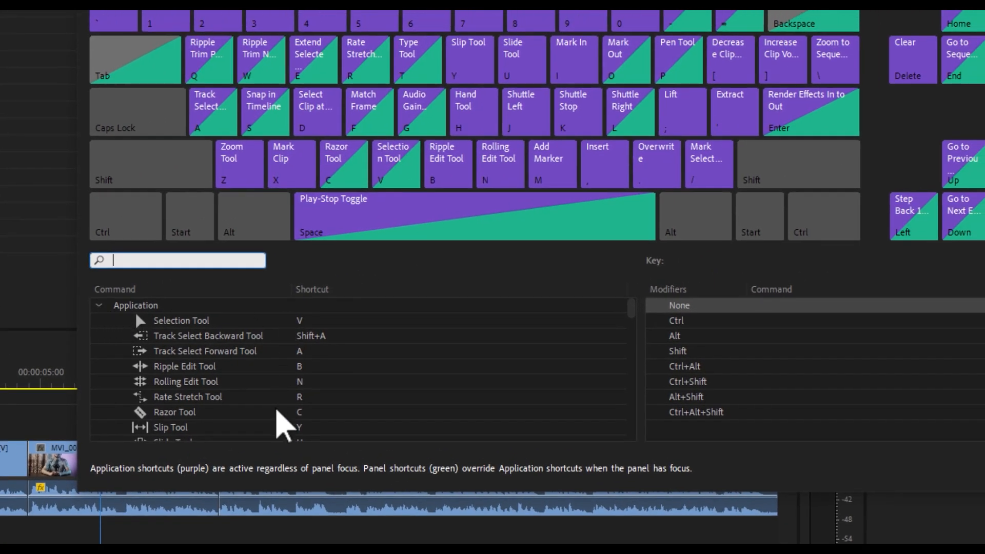
left_click(156, 261)
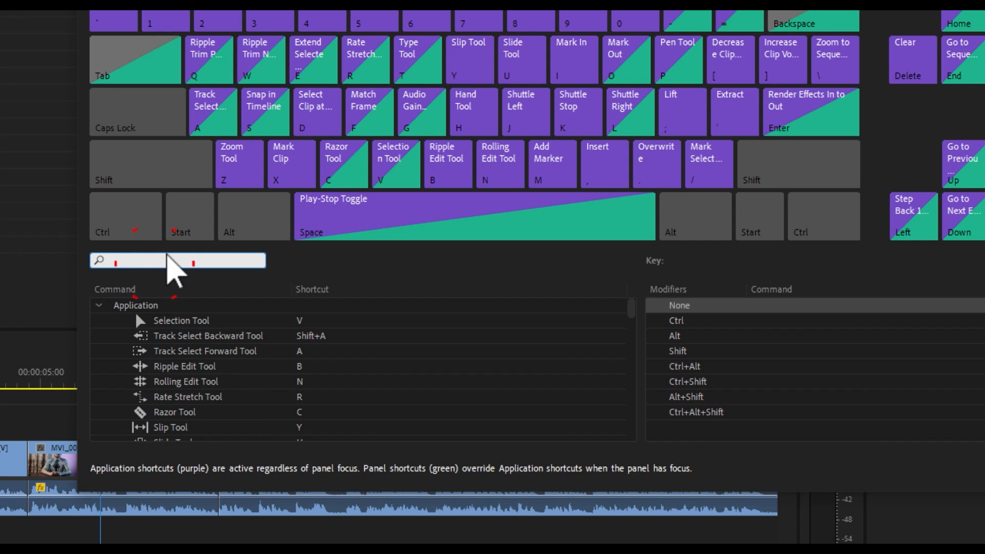
type("add ed")
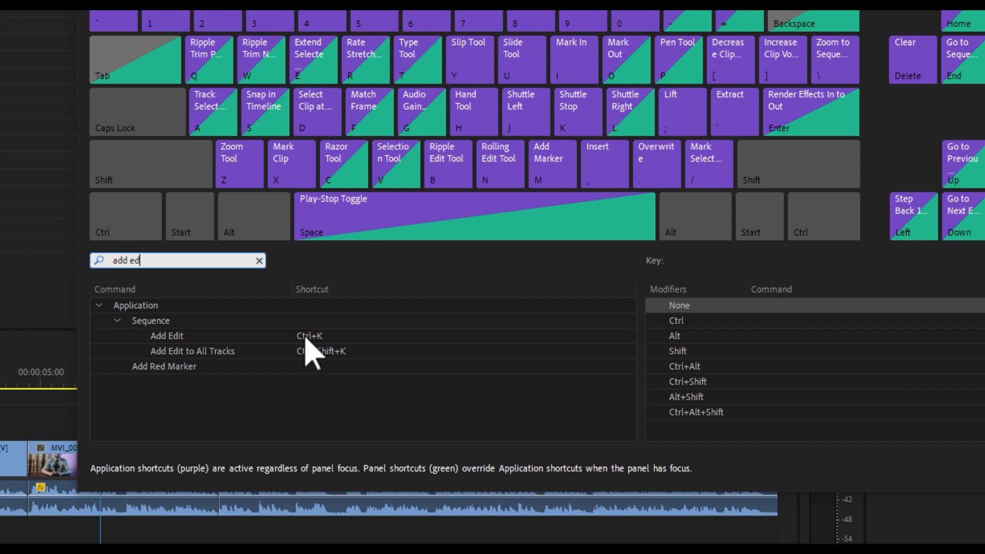
- Replace the Add Edit command's shortcut with S and apply the change
left_click(310, 382)
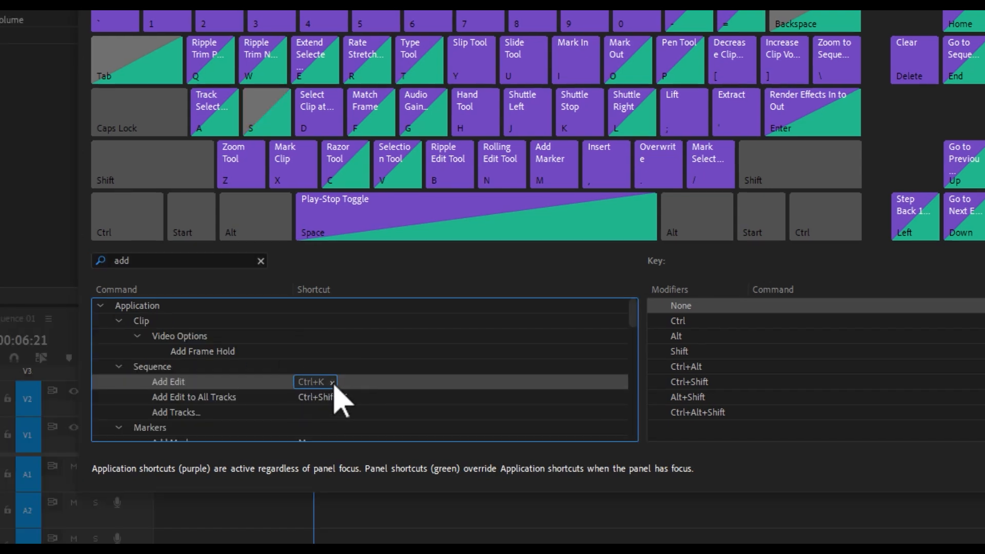
left_click(331, 382)
left_click(309, 382)
left_click(313, 382)
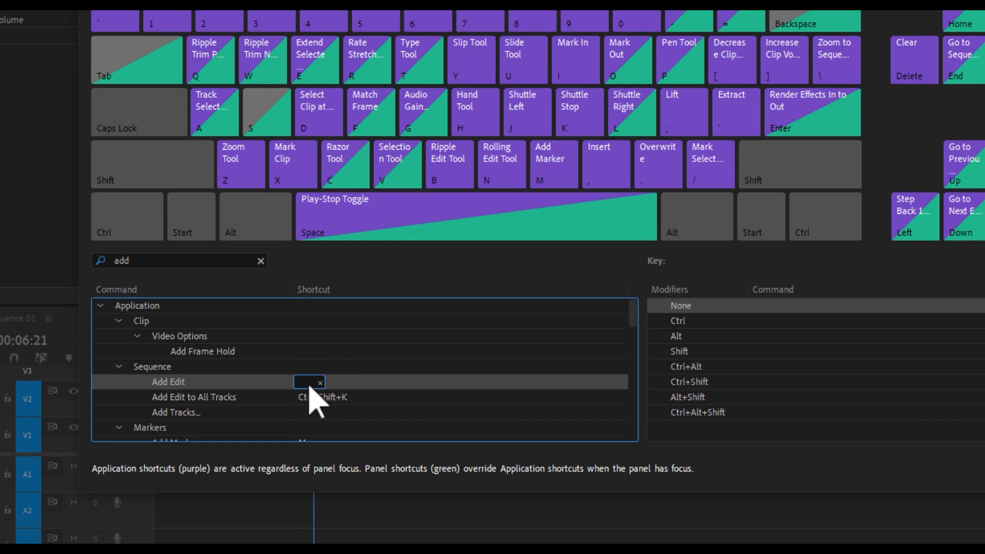
key("s")
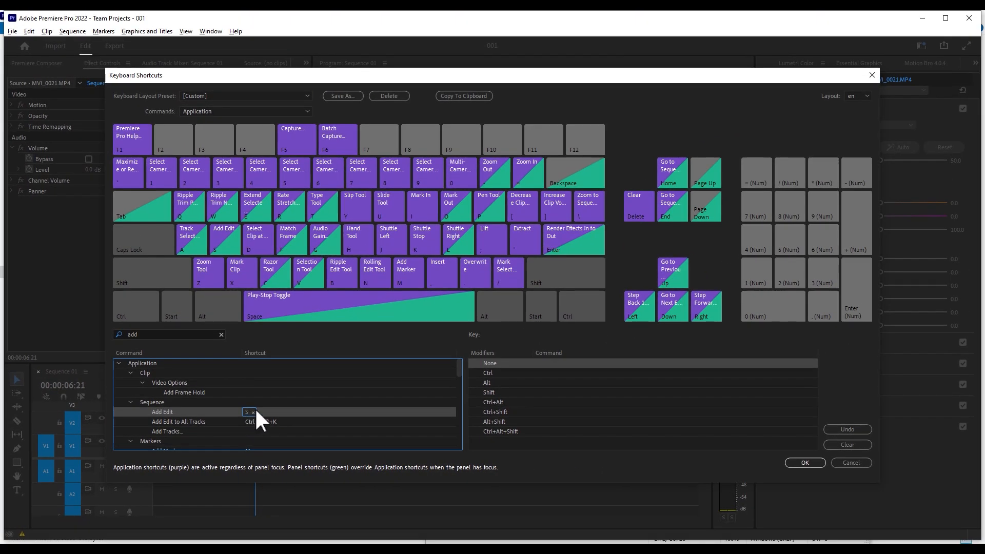
left_click(789, 462)
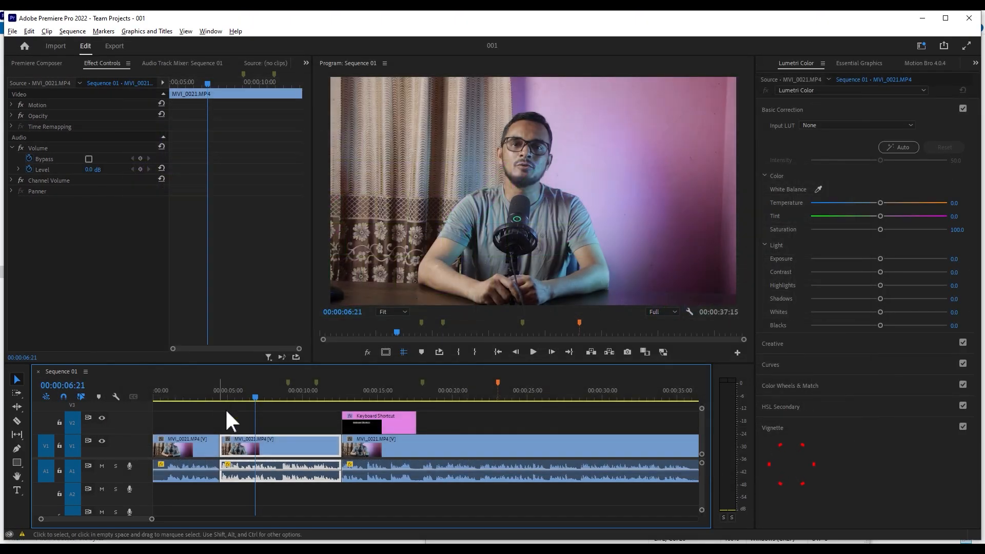
- Split the second V1 clip and its audio at 00:00:07:19 with Add Edit
left_click(270, 427)
left_click(317, 425)
left_click_drag(261, 398, 270, 396)
key("s")
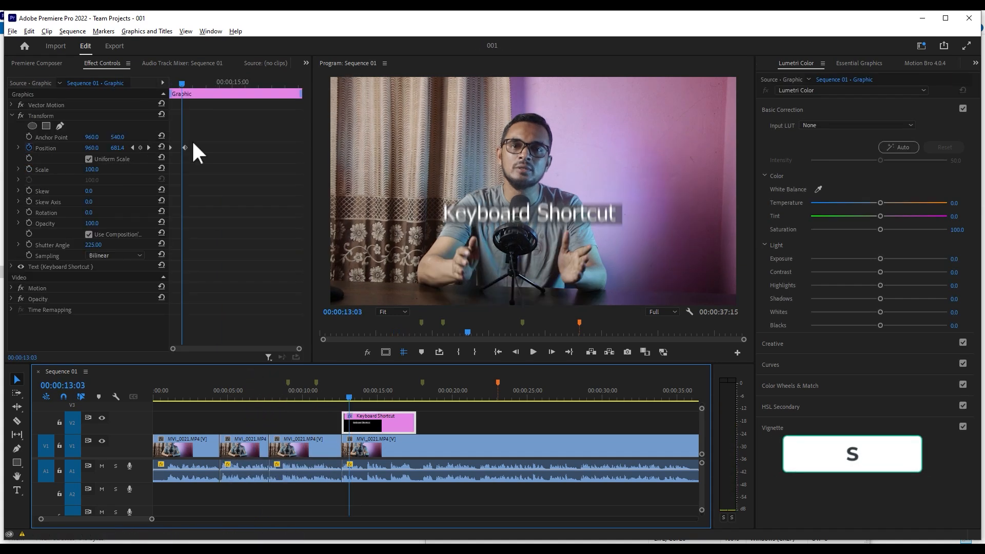
- Open the Keyboard Shortcuts settings and search the commands for "interpolation"
left_click(197, 138)
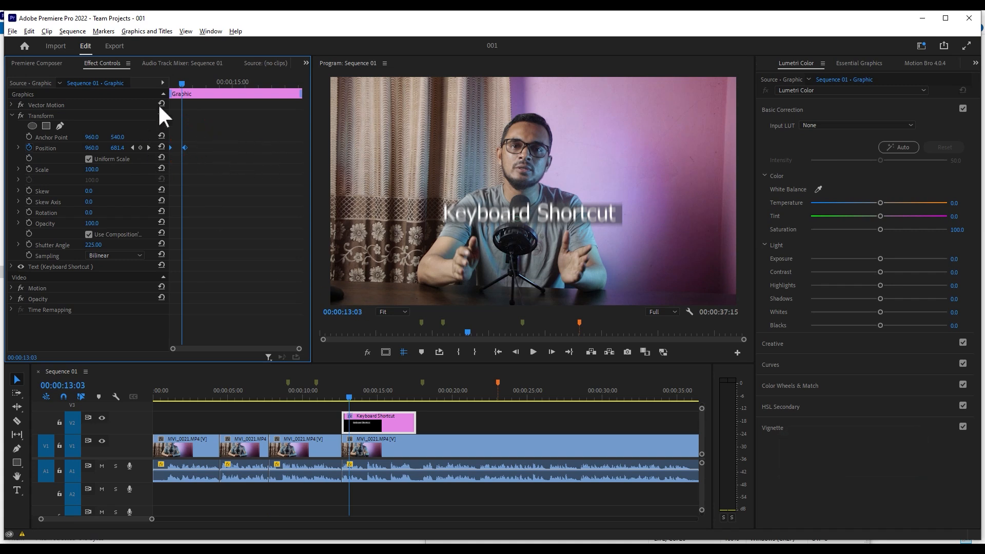
left_click(28, 31)
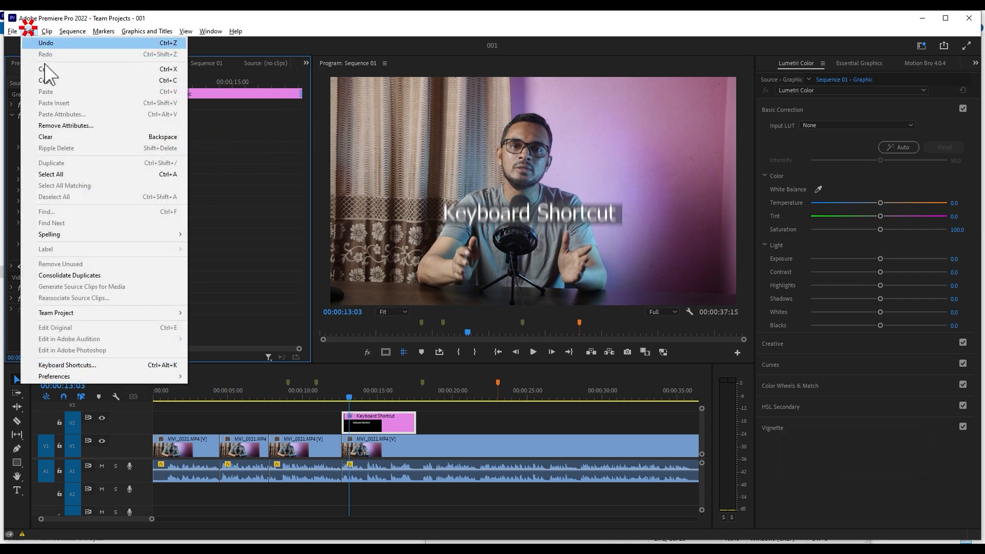
left_click(97, 364)
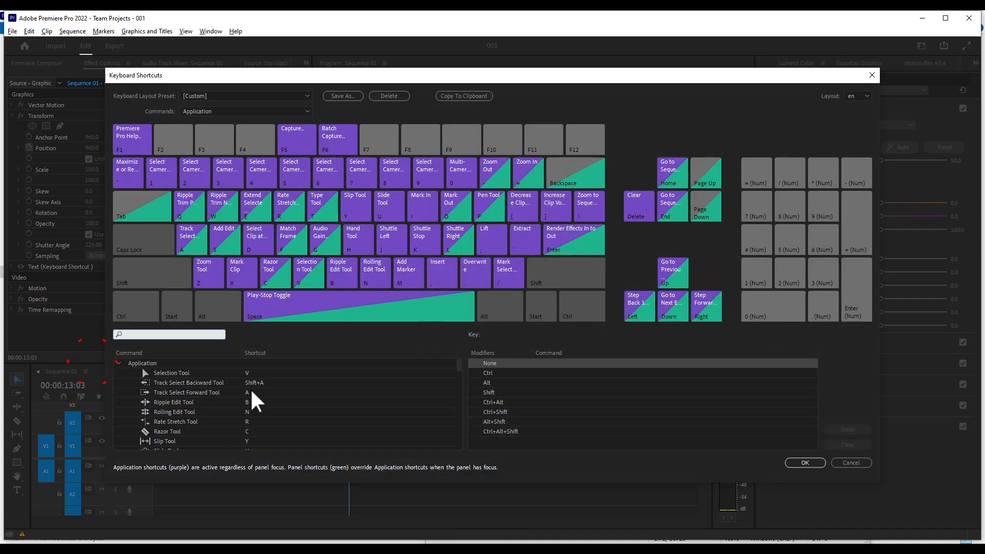
left_click(152, 335)
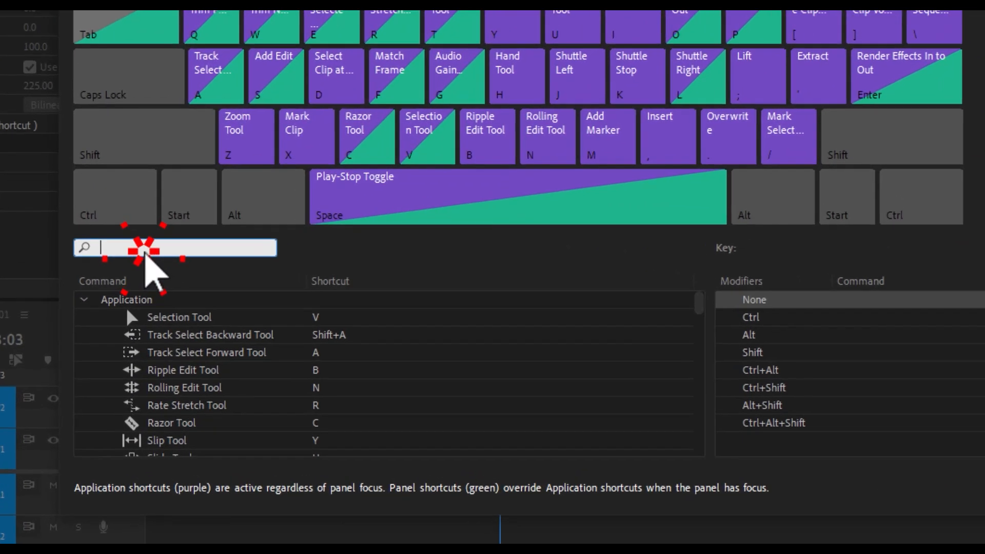
type("interpola")
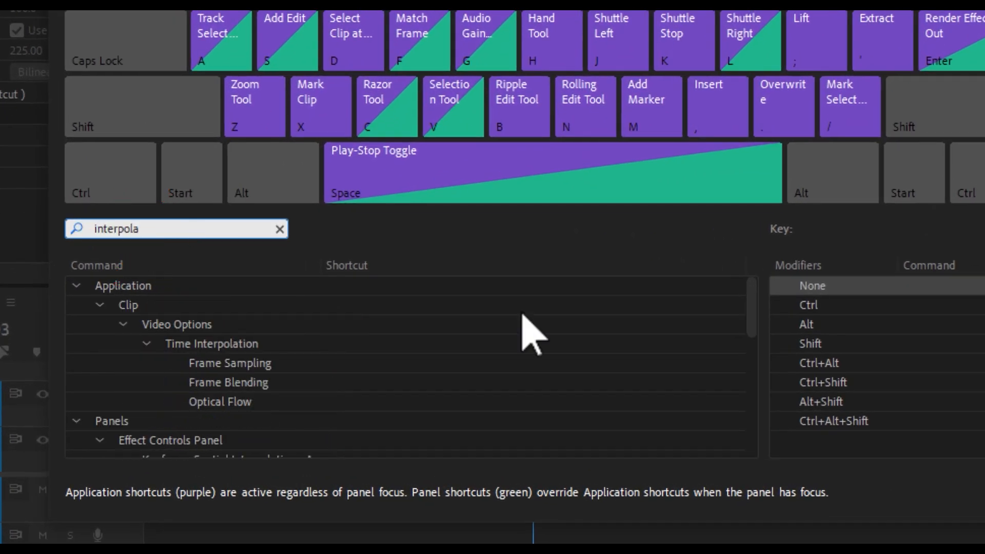
left_click_drag(749, 313, 741, 365)
type("tion")
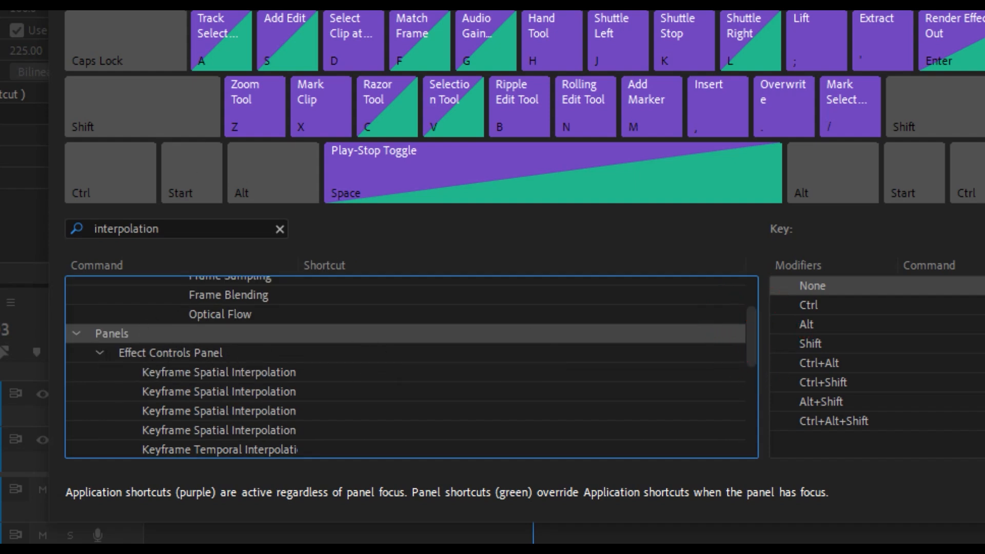
- Widen the Command column to show the full names of the Effect Controls Panel's keyframe interpolation commands
left_click_drag(752, 321, 747, 363)
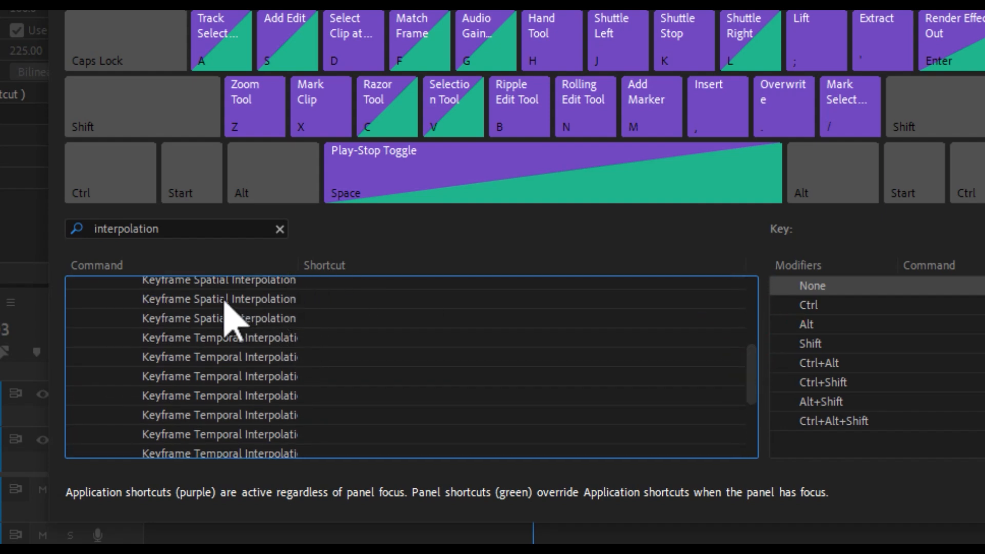
left_click_drag(299, 264, 428, 266)
left_click_drag(748, 368, 749, 355)
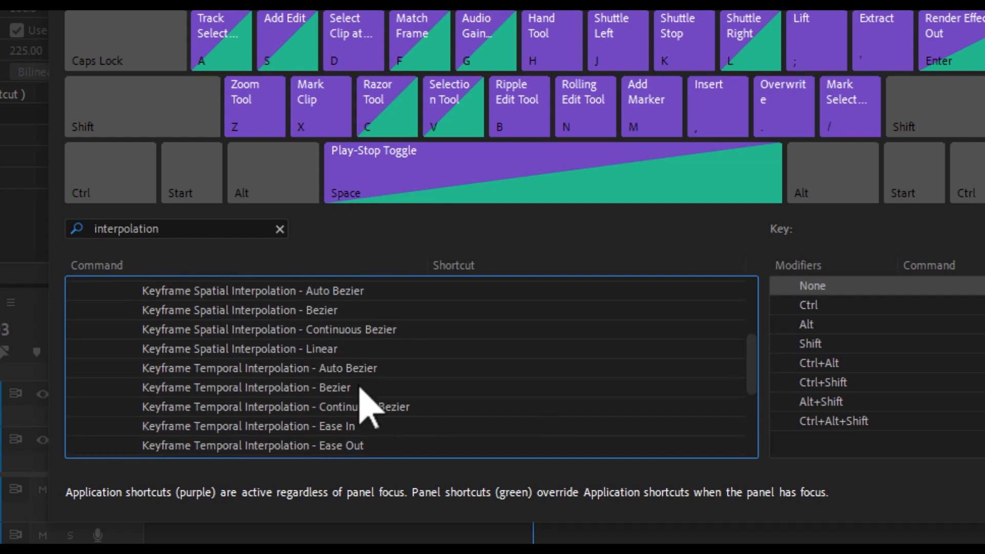
left_click(746, 354)
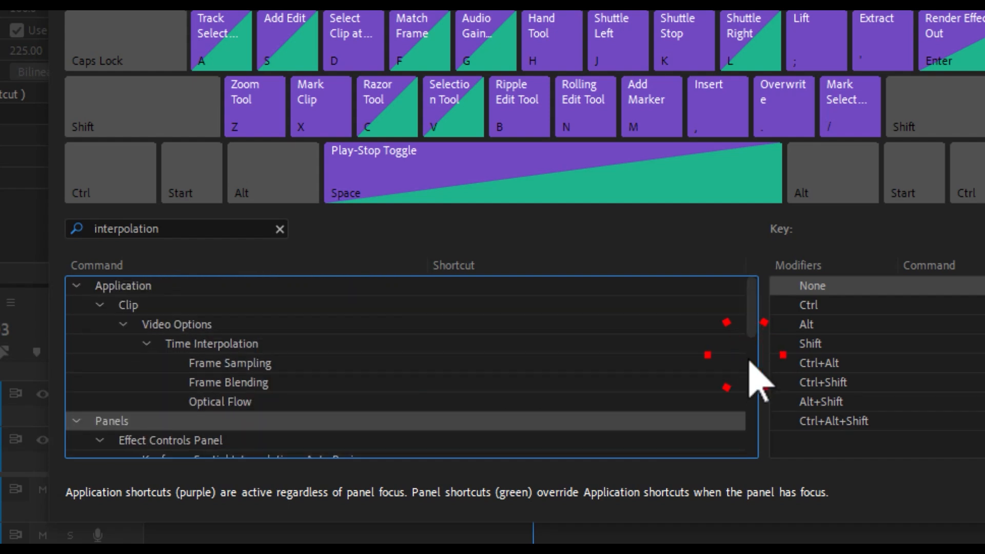
scroll(749, 360, "down", 4)
left_click_drag(737, 396, 737, 398)
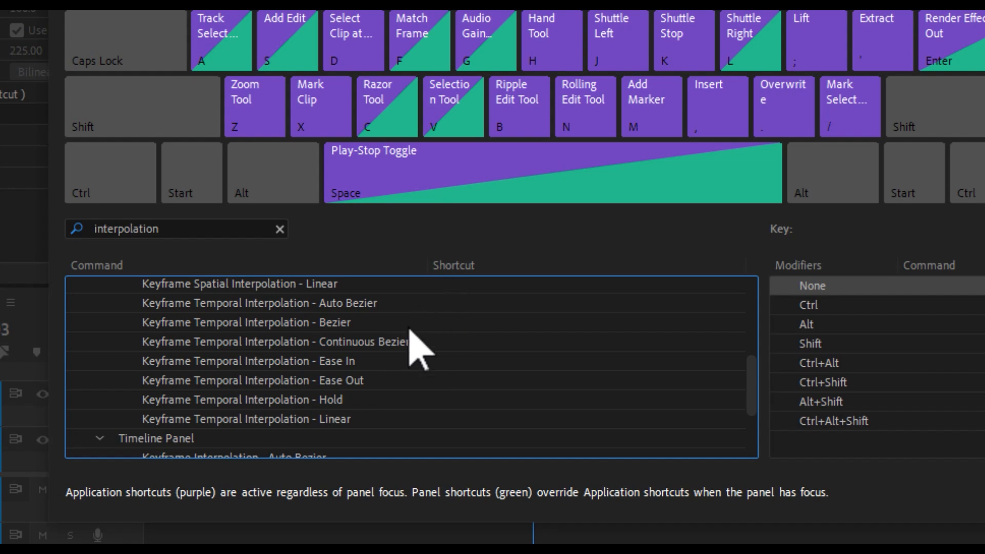
double_click(439, 381)
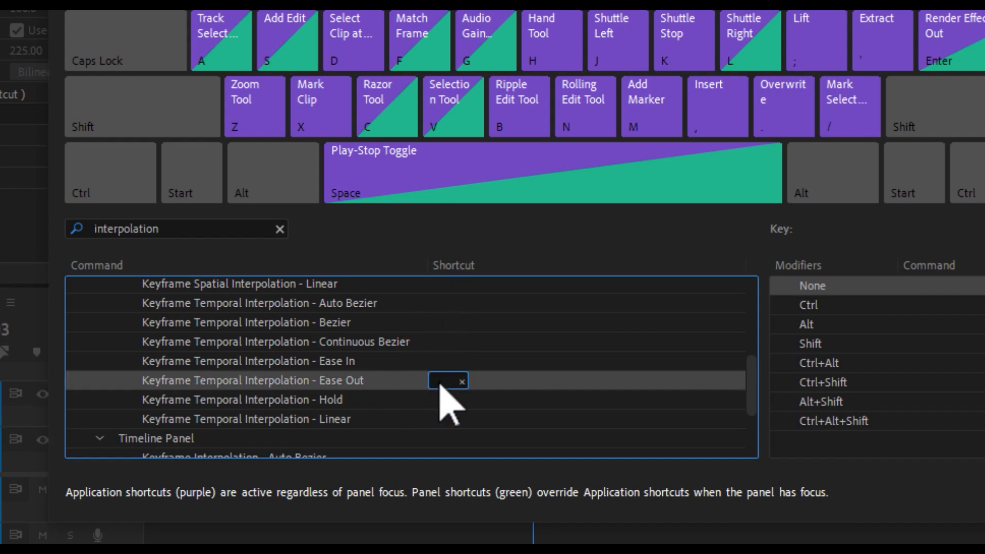
key("F2")
left_click(456, 380)
- Assign F2 to Keyframe Temporal Interpolation - Ease In and F3 to Keyframe Temporal Interpolation - Ease Out, and apply the changes
left_click(442, 360)
left_click(441, 363)
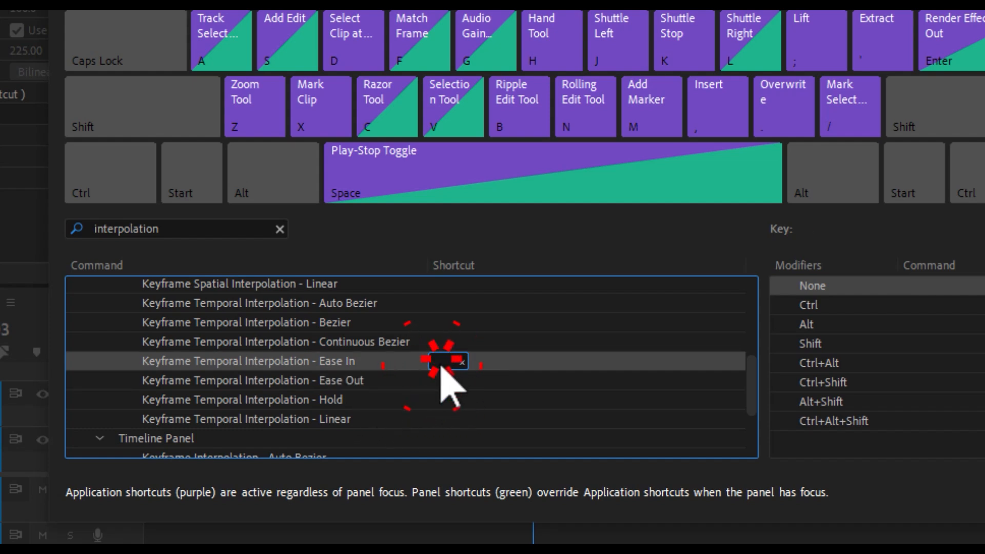
key("F2")
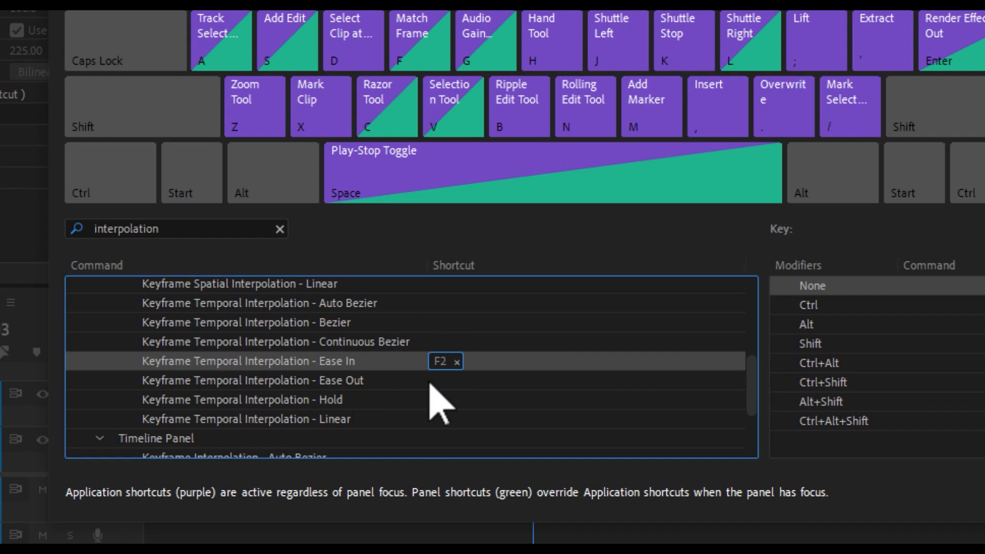
left_click(440, 381)
left_click(443, 381)
key("F3")
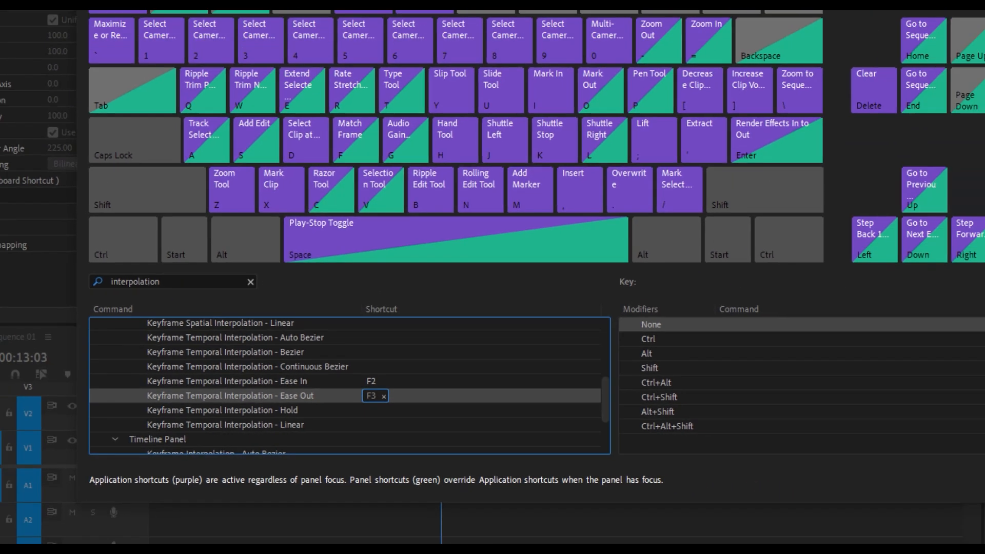
left_click(796, 462)
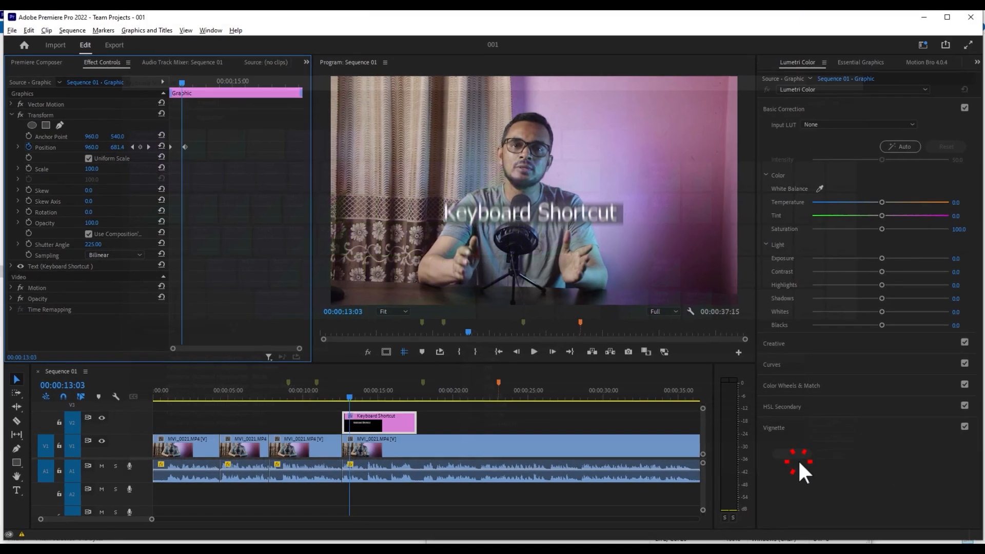
- Apply Ease In and Ease Out to both Position keyframes of the Keyboard Shortcut graphic
left_click_drag(214, 131, 158, 157)
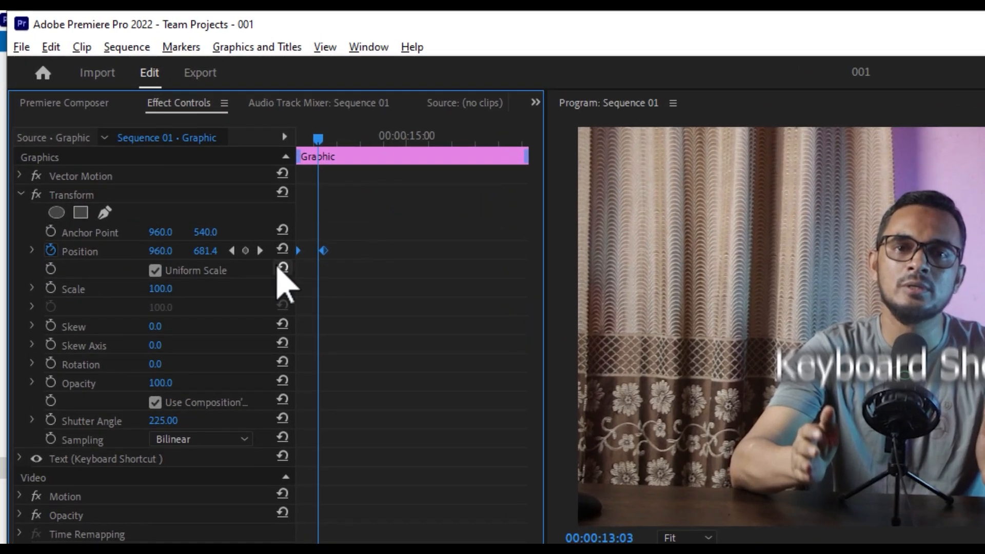
key("F2")
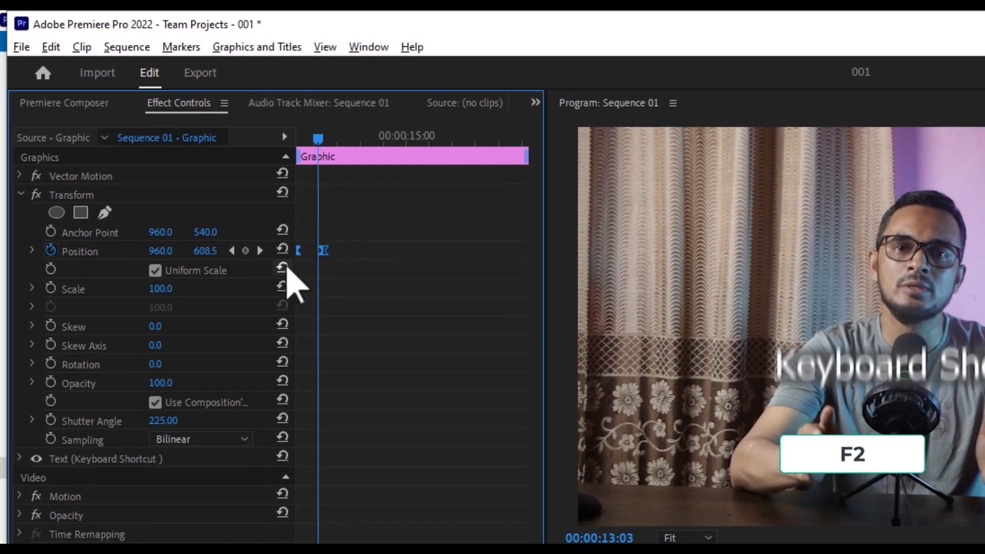
key("F3")
left_click_drag(349, 231, 283, 269)
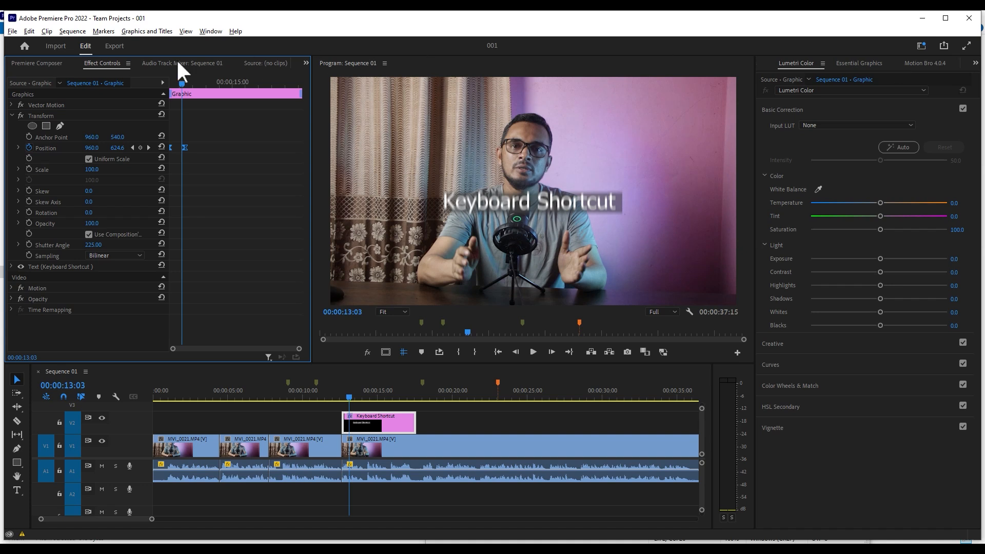
- Open the Keyboard Shortcuts settings and search the commands for "window"
left_click(27, 31)
left_click(82, 365)
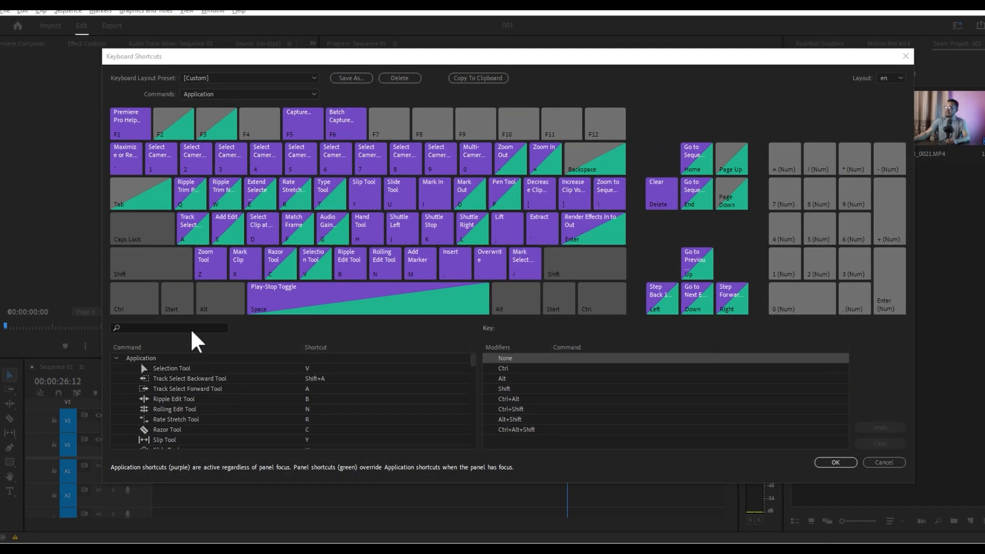
left_click(193, 327)
type("window")
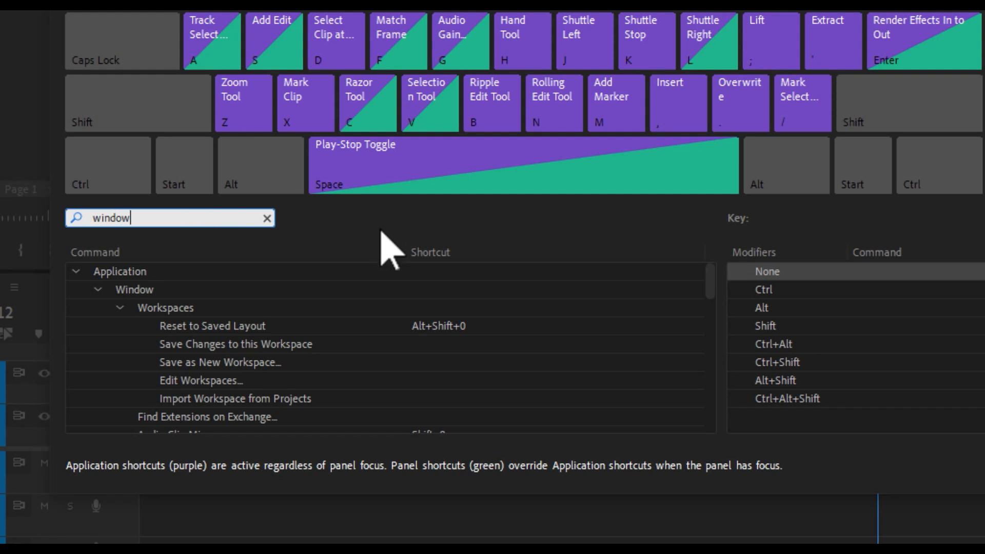
- Replace the shortcut of the Projects window command with 1
left_click(711, 287)
left_click_drag(711, 286, 699, 406)
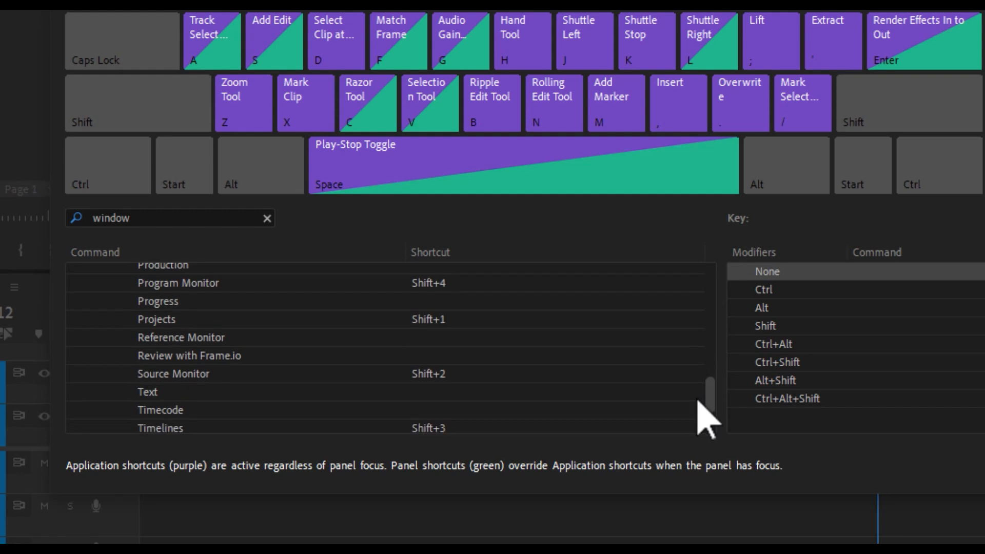
left_click(188, 318)
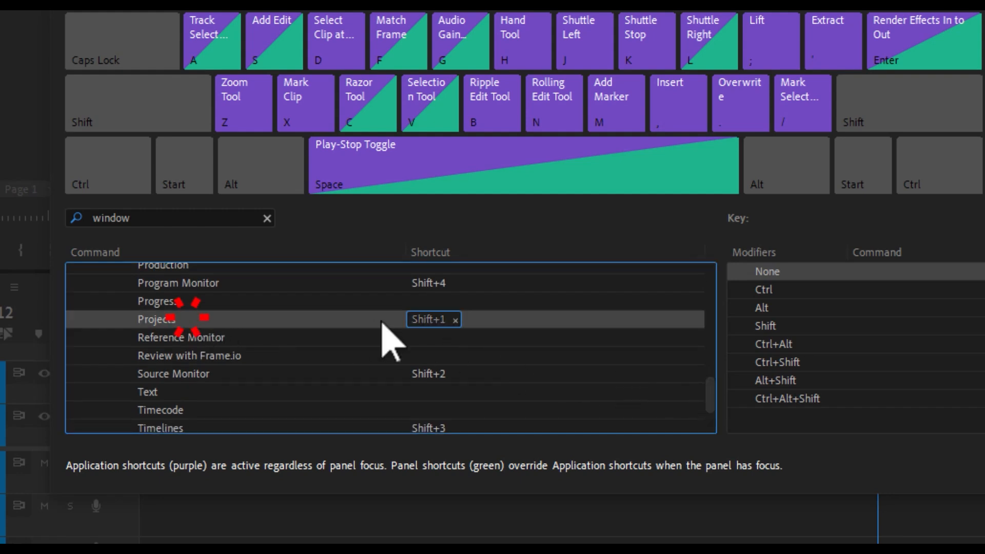
left_click(455, 320)
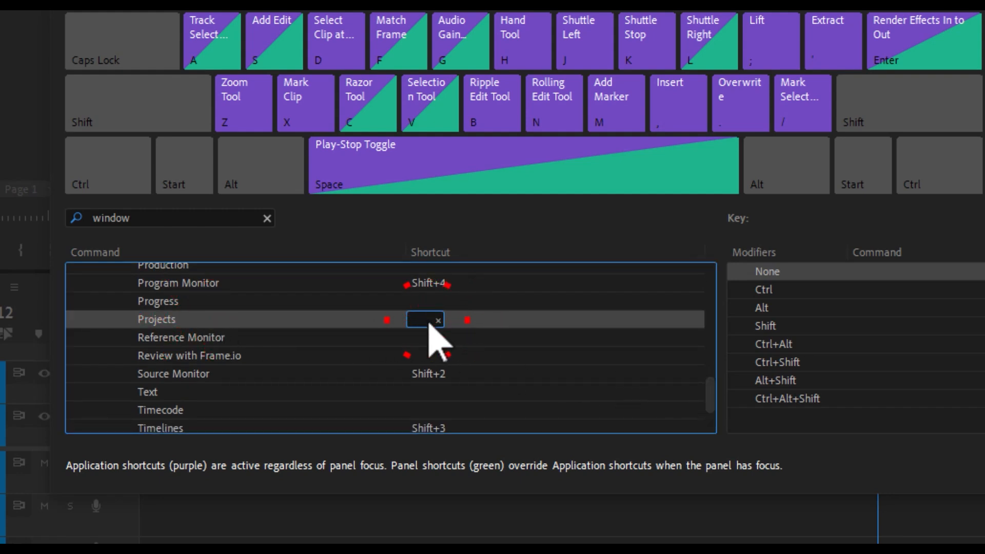
key("1")
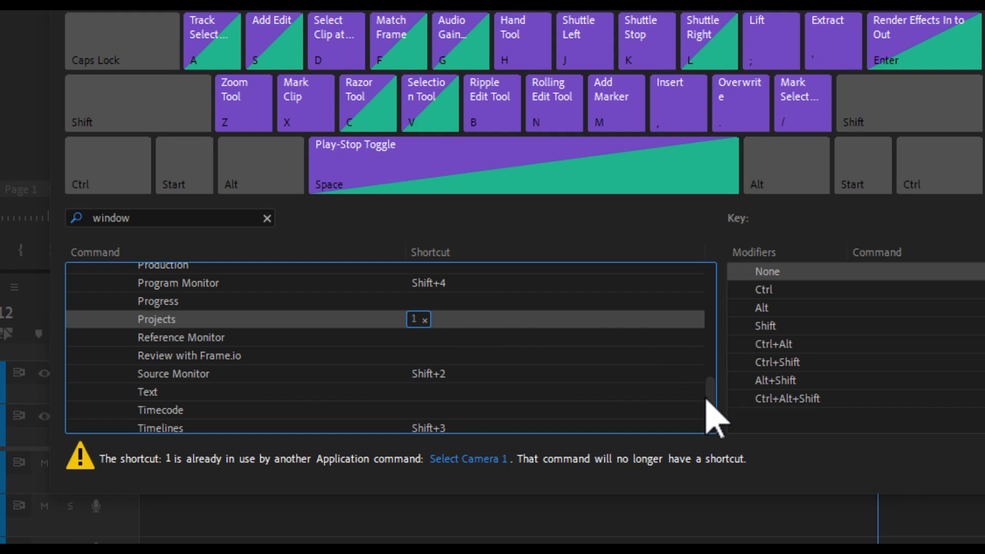
- Replace the shortcut of the Effects window command with 2
left_click_drag(708, 397, 706, 334)
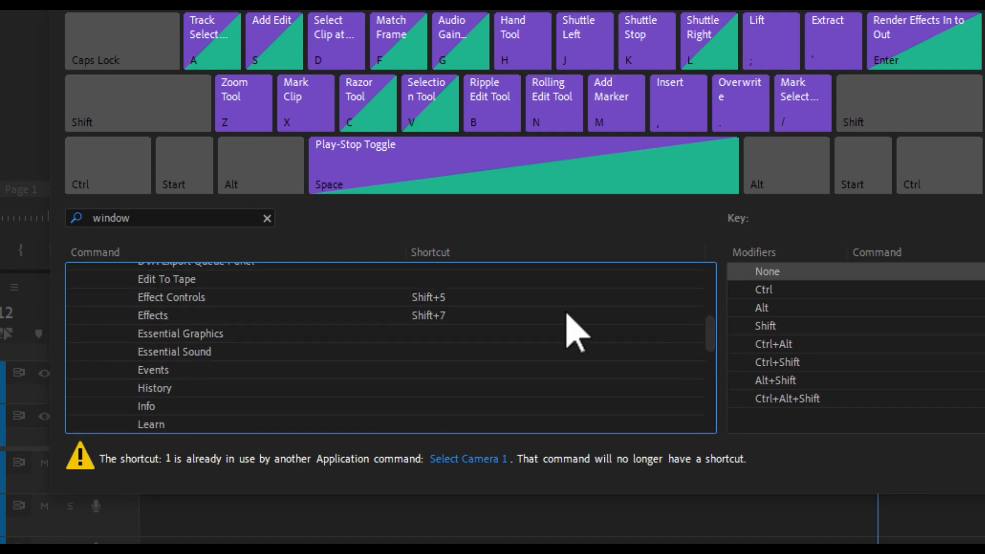
left_click(427, 313)
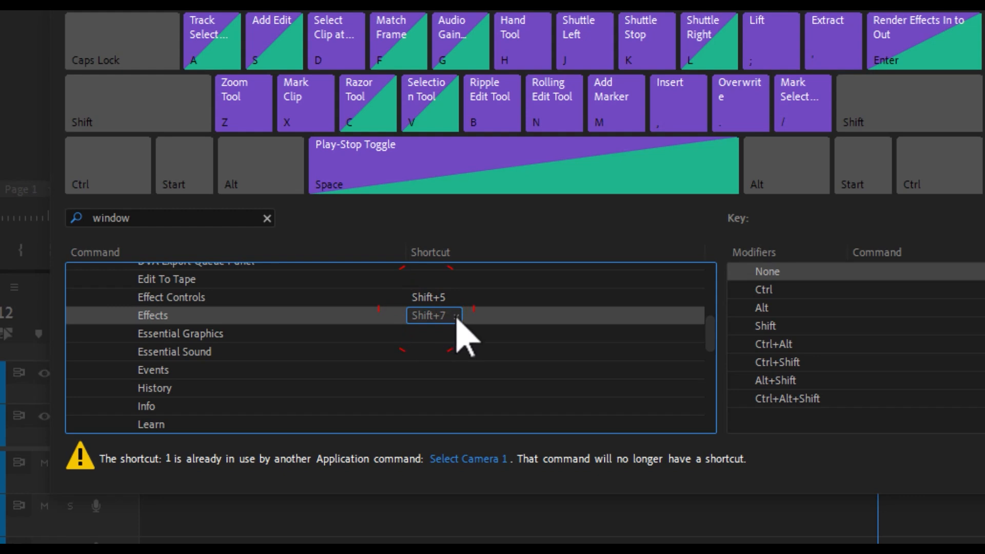
left_click(455, 317)
left_click(428, 315)
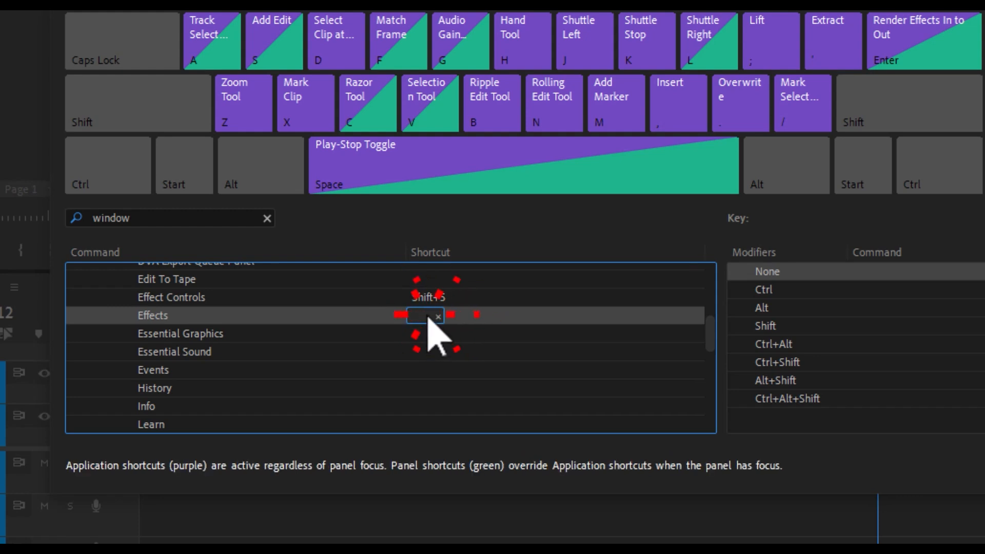
key("2")
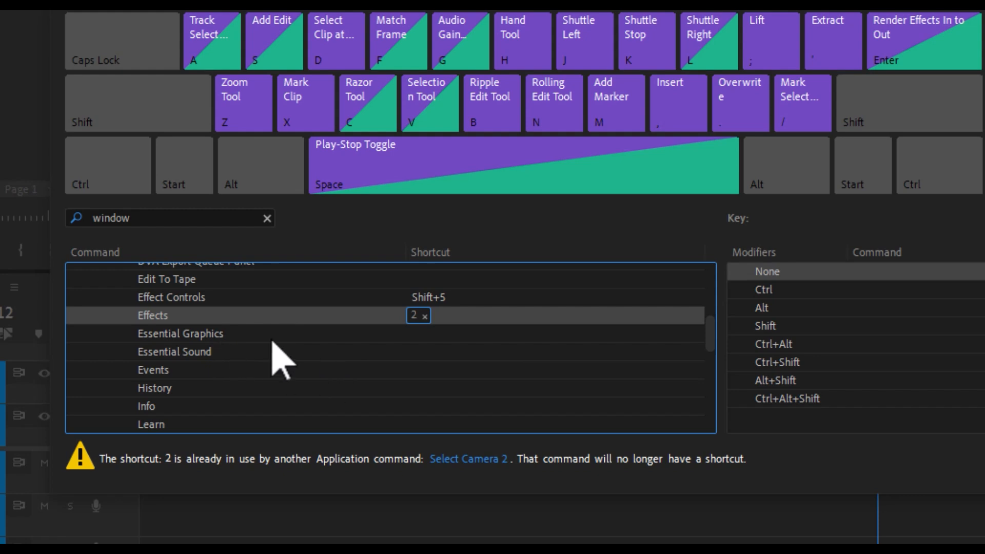
- Assign the shortcut 3 to the Lumetri Color window command
scroll(417, 372, "down", 3)
left_click(420, 358)
left_click(421, 358)
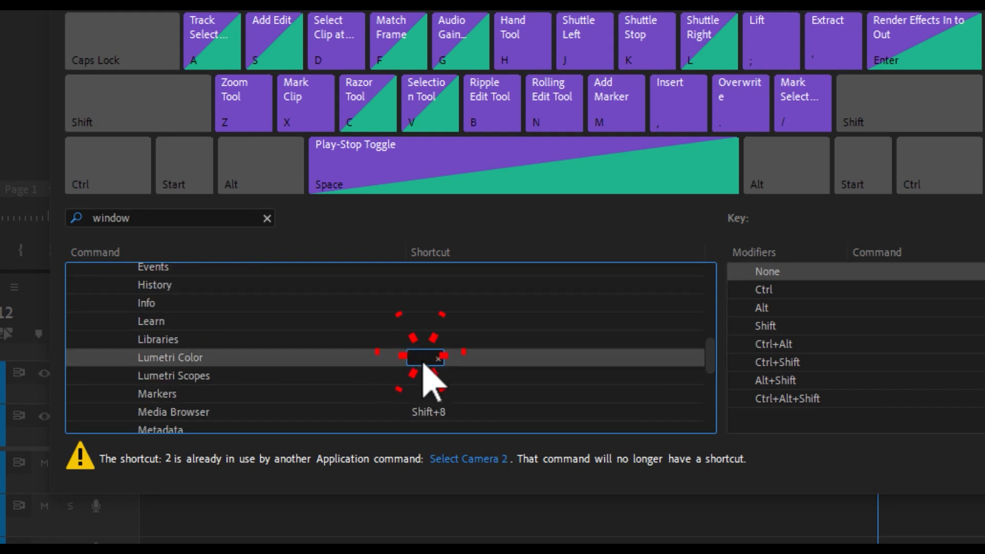
key("3")
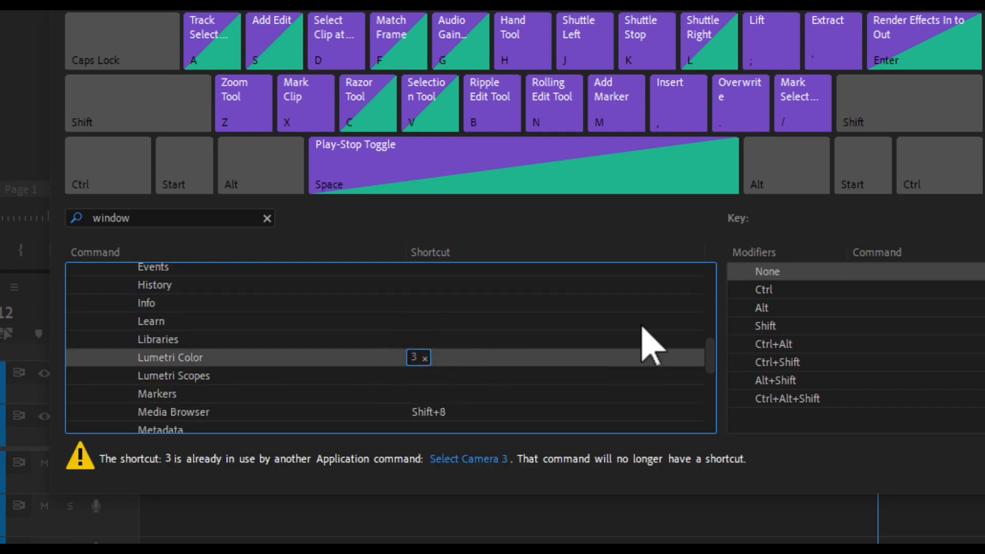
- Assign the shortcut 4 to the Essential Graphics window command and 5 to Essential Sound
left_click_drag(713, 354, 710, 328)
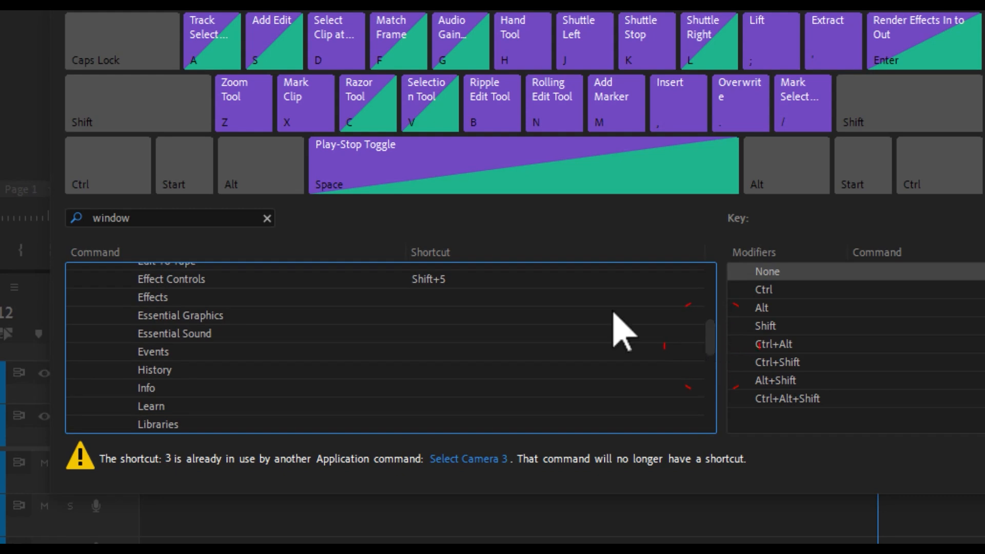
left_click(293, 314)
left_click(408, 317)
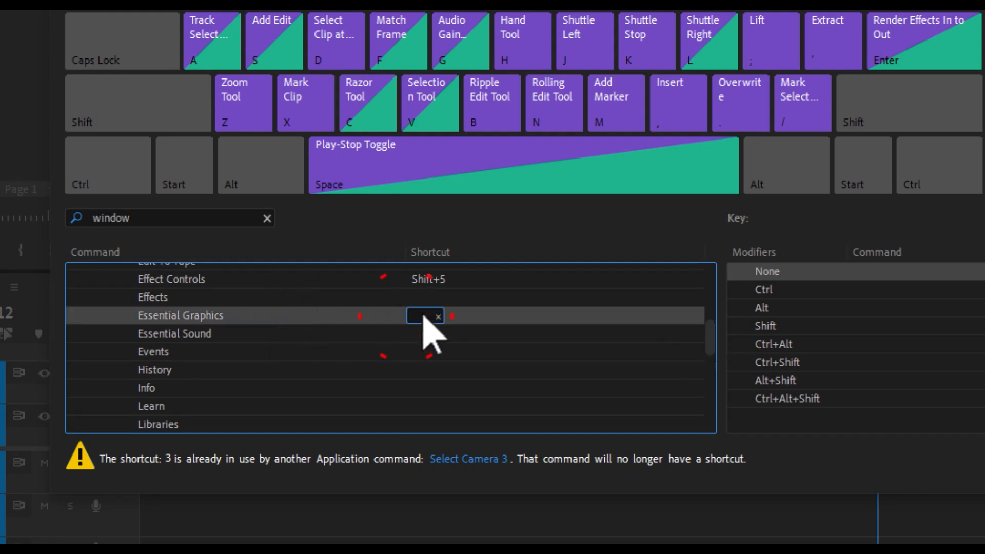
key("4")
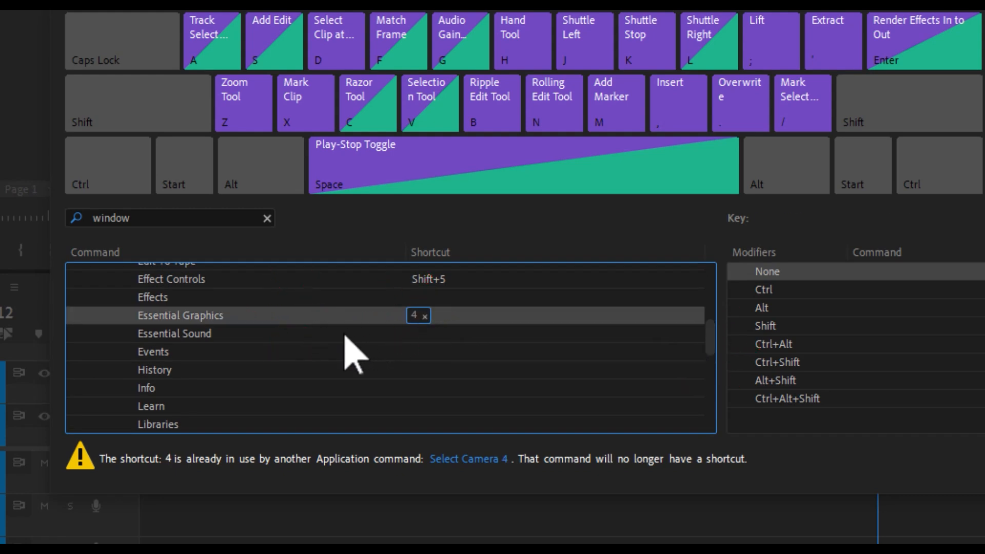
left_click(312, 335)
left_click(416, 334)
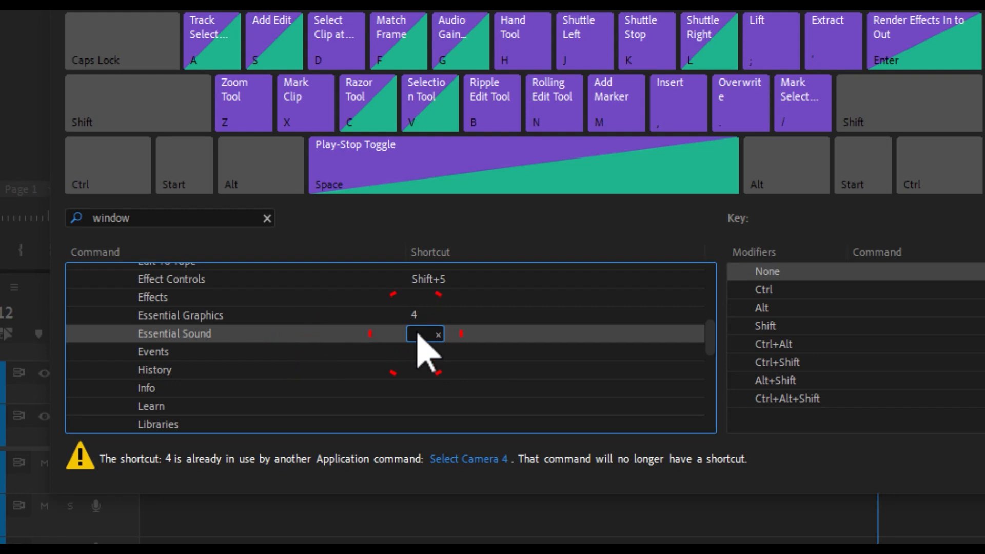
key("5")
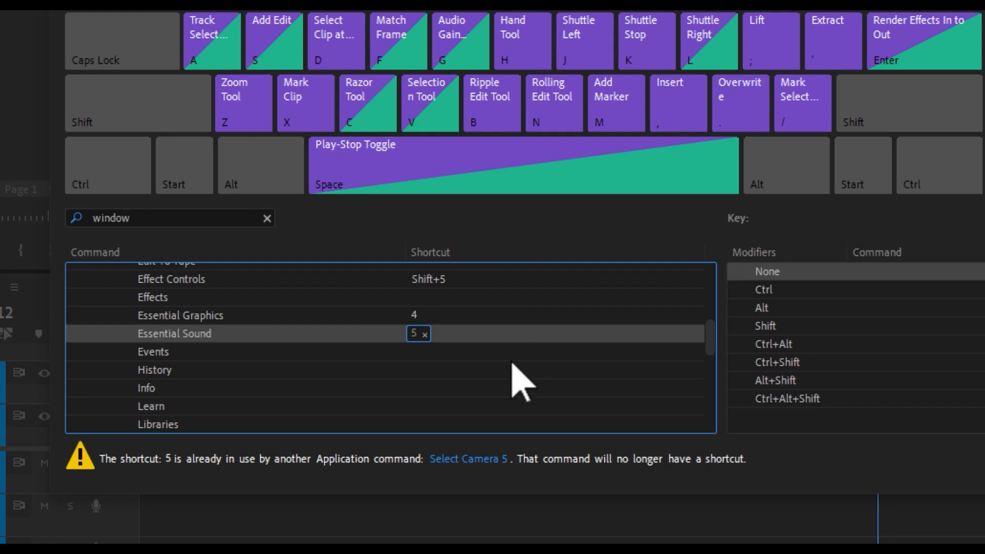
left_click_drag(704, 336, 675, 337)
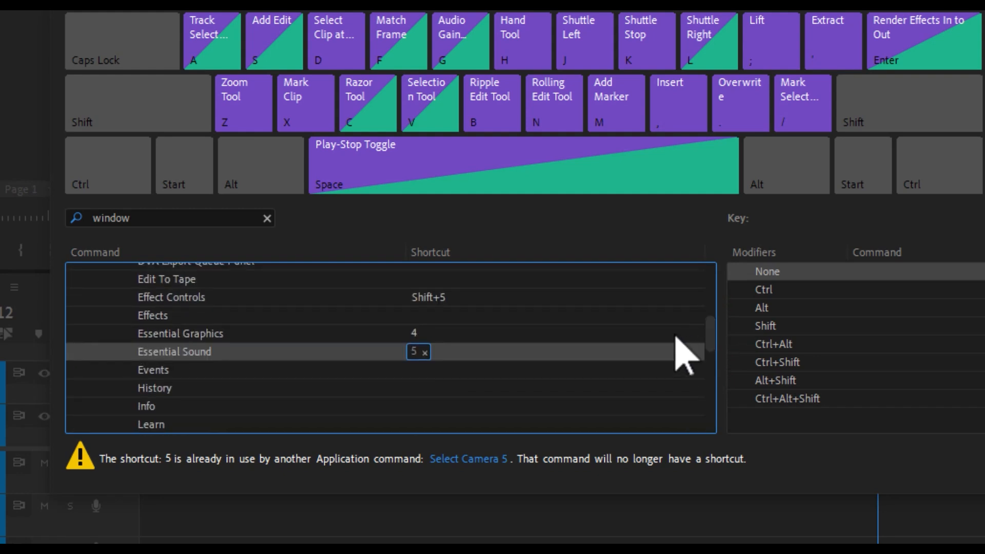
- Add the shortcut 6 to the Effect Controls window command and apply the shortcut changes
left_click(430, 299)
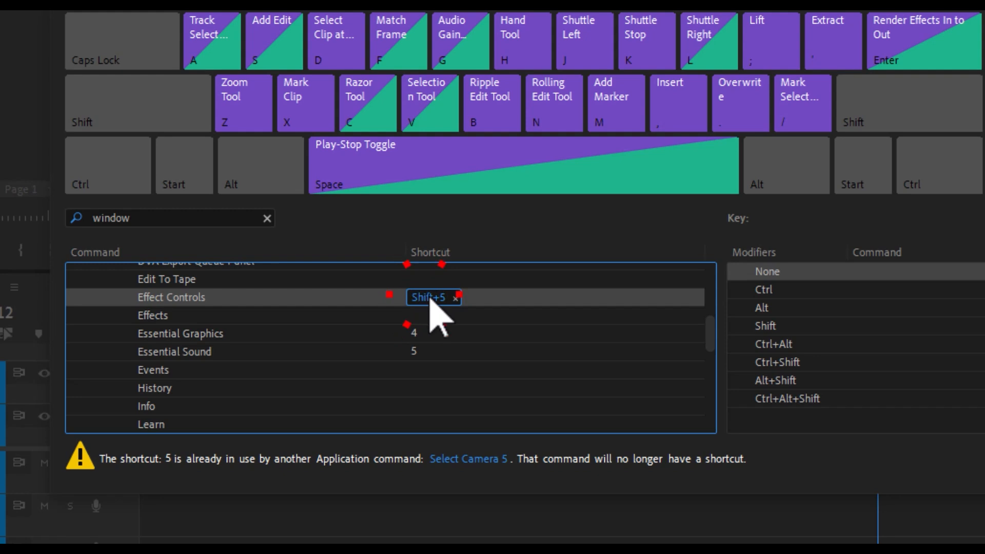
key("6")
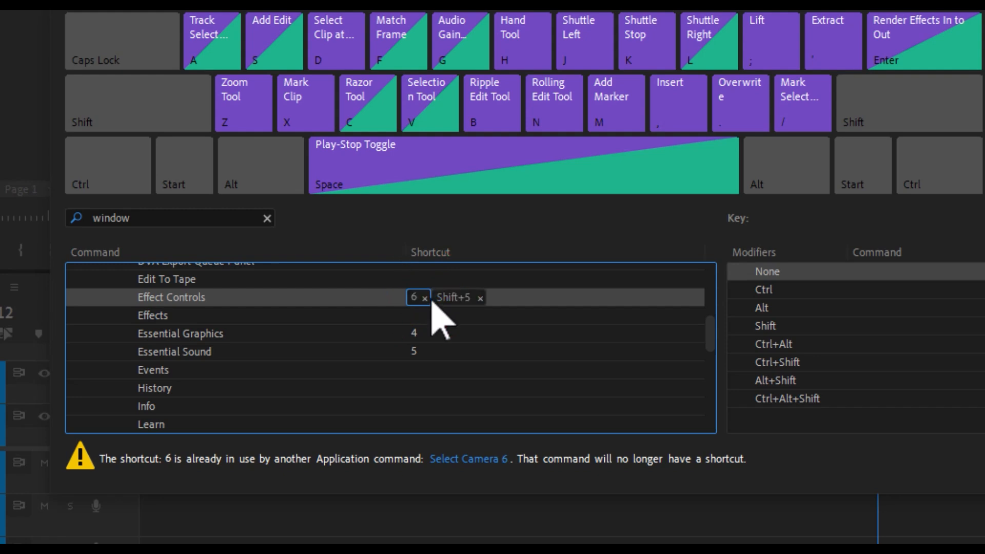
left_click(808, 464)
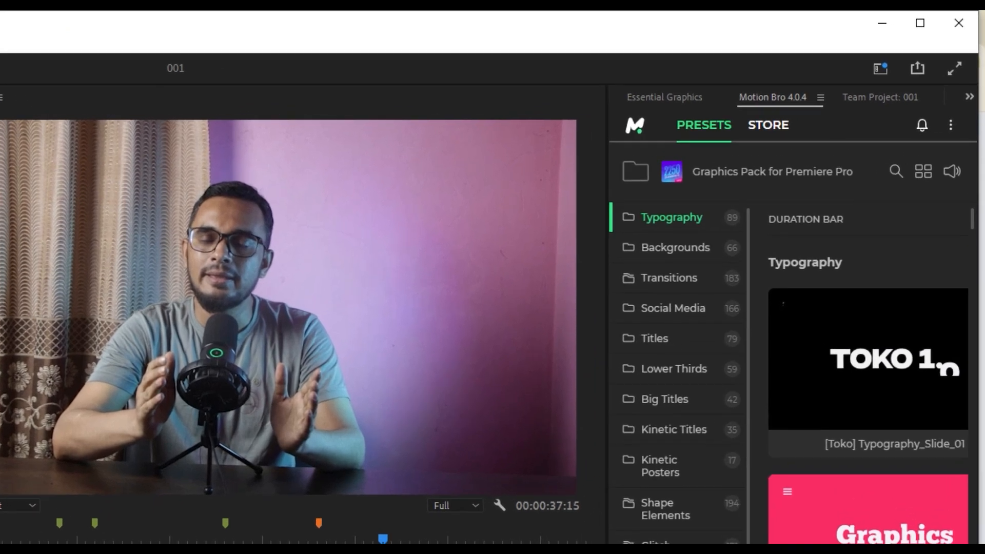
- Test shortcuts 1 to 6 by showing Projects, Effects, Lumetri Color, Essential Graphics, Essential Sound and Effect Controls in turn
key("1")
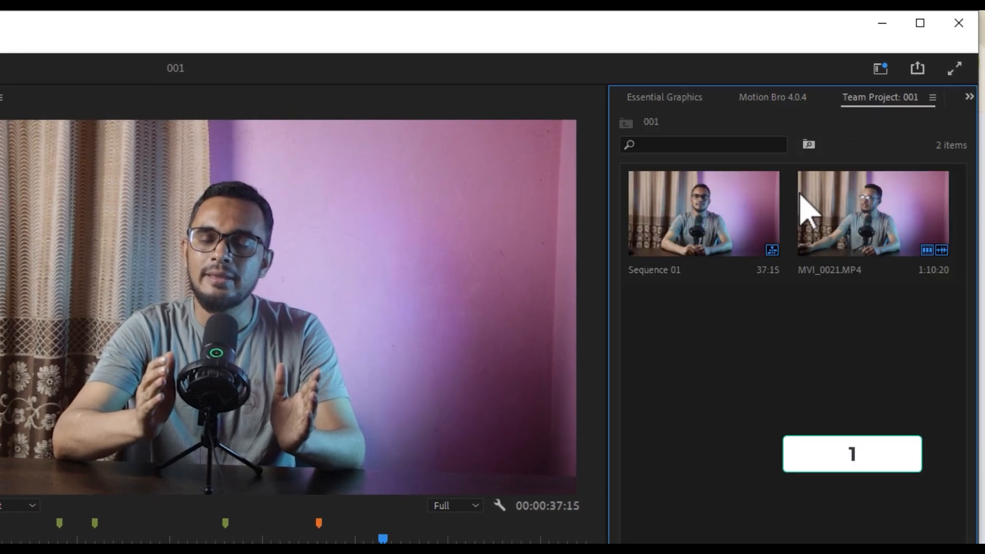
key("2")
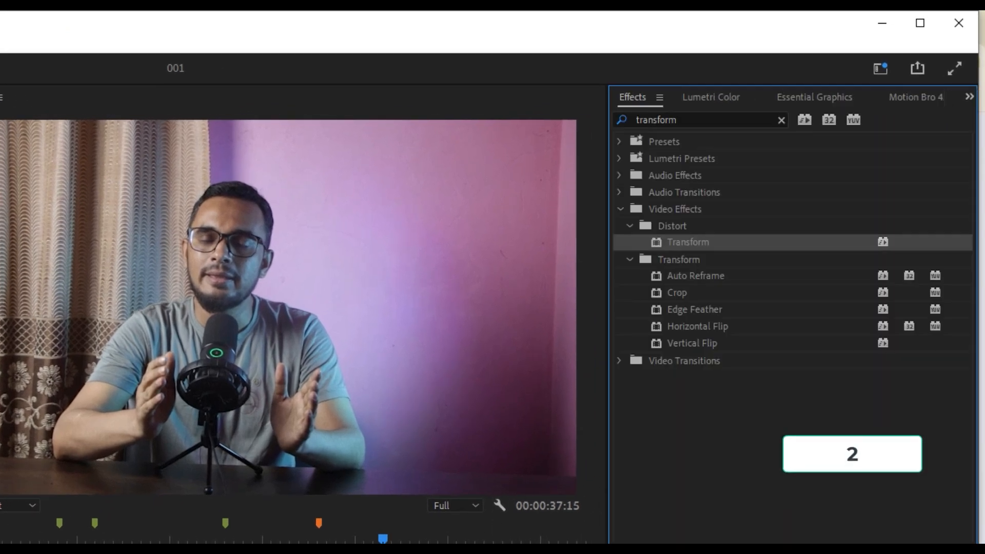
key("3")
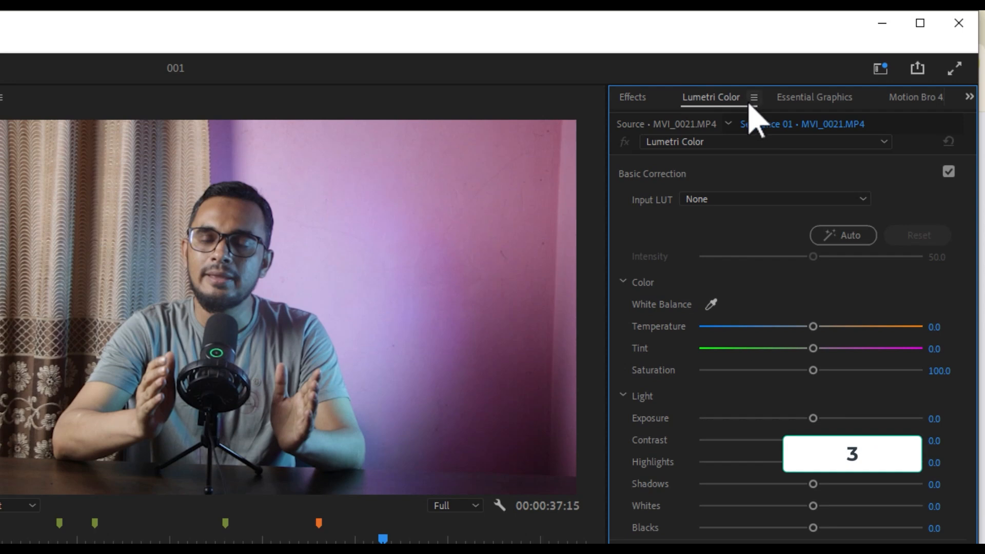
key("4")
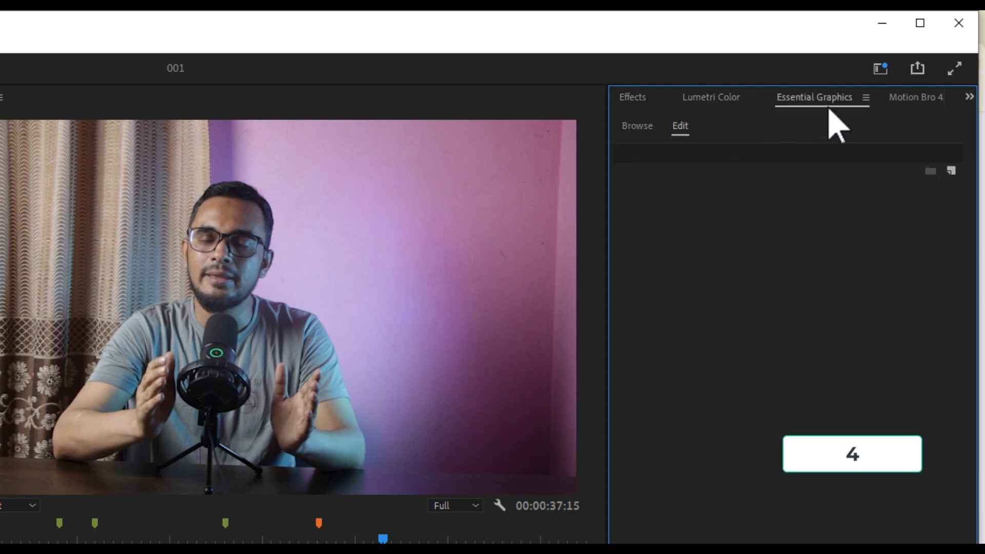
key("5")
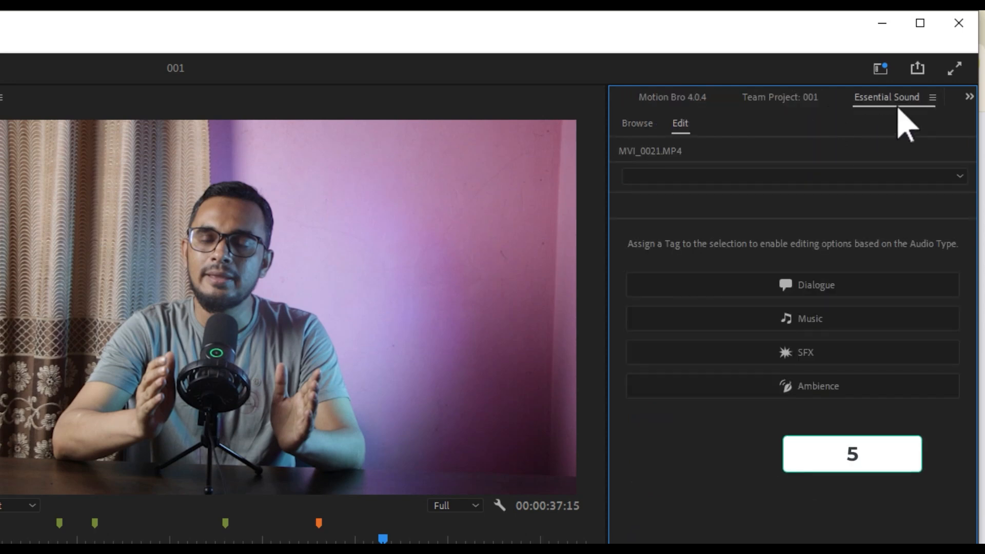
key("6")
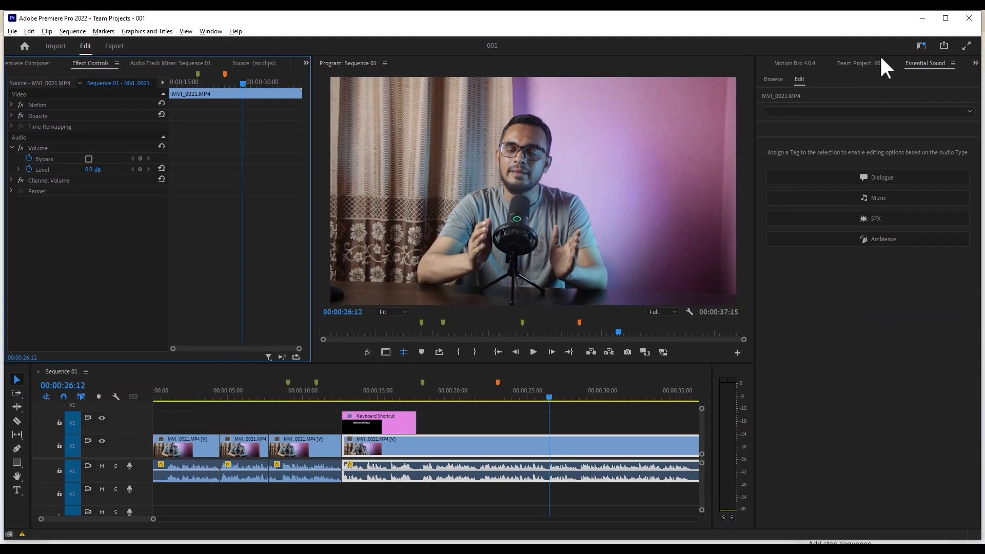
- Show the Team Project panel followed by Motion Bro, and deselect the clip in the timeline
left_click(866, 62)
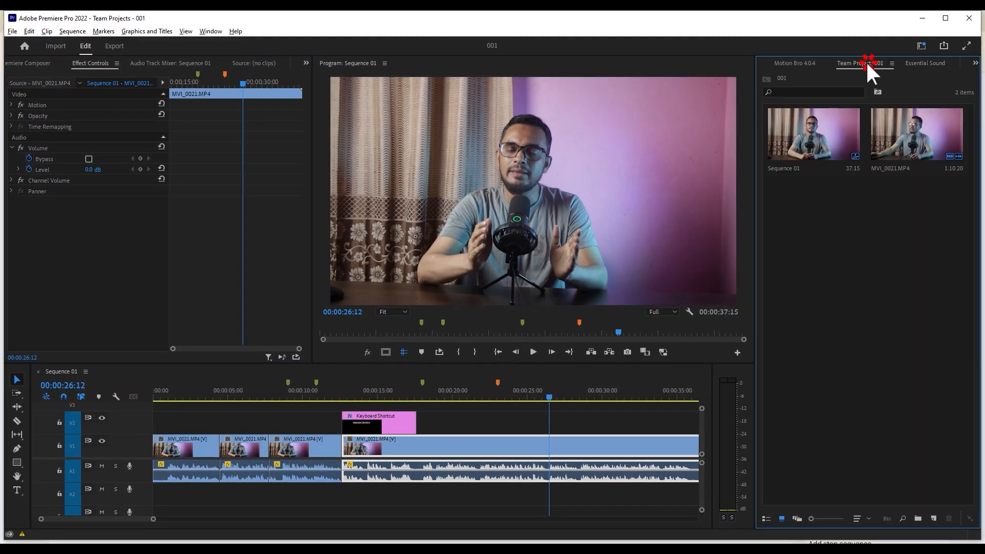
left_click(793, 62)
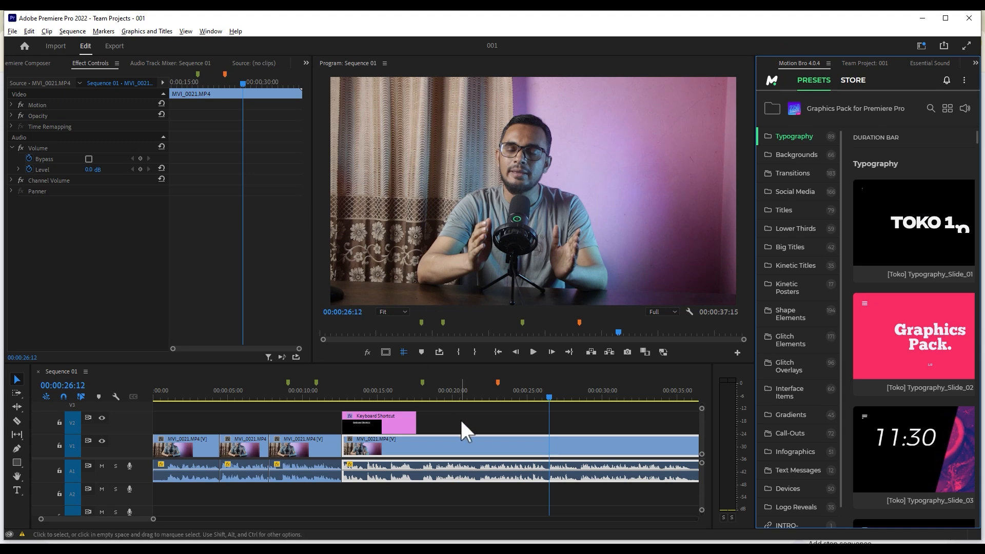
left_click(436, 407)
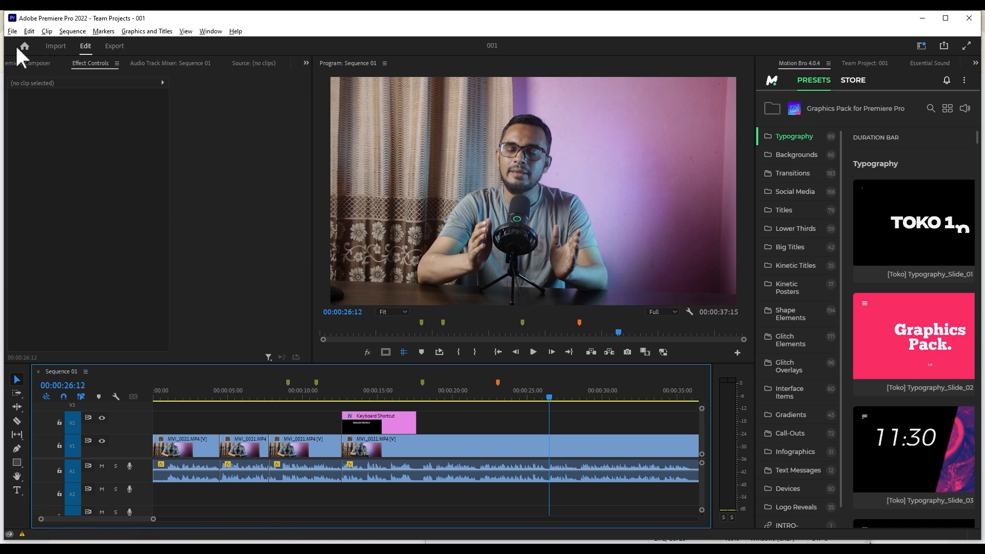
- Save the custom keyboard shortcuts as a layout preset named techbd19
left_click(30, 31)
left_click(128, 367)
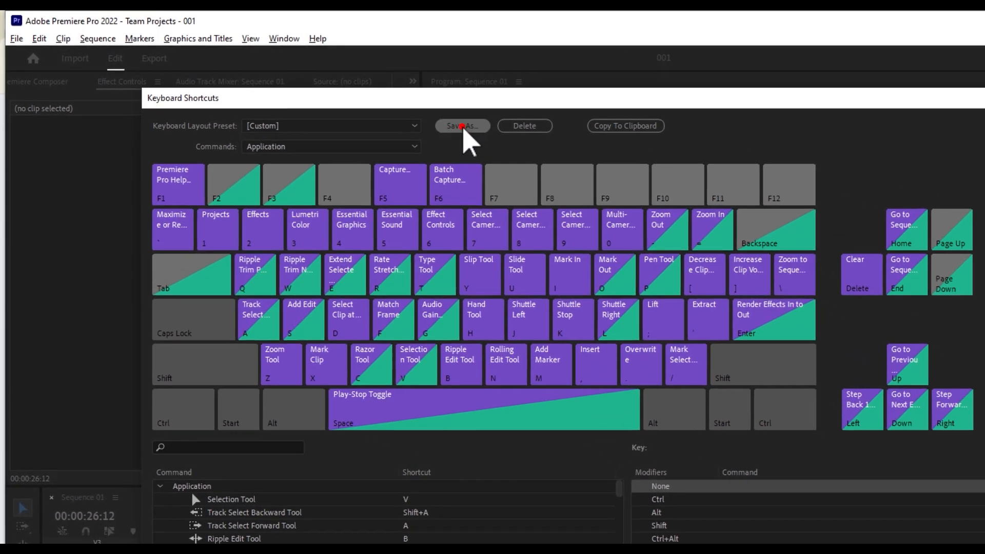
left_click(344, 96)
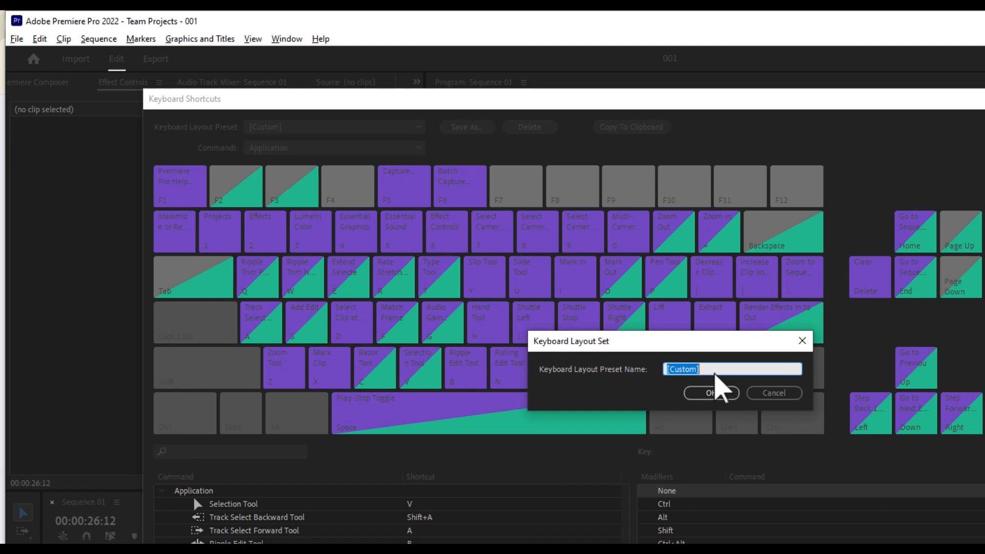
type("techbd")
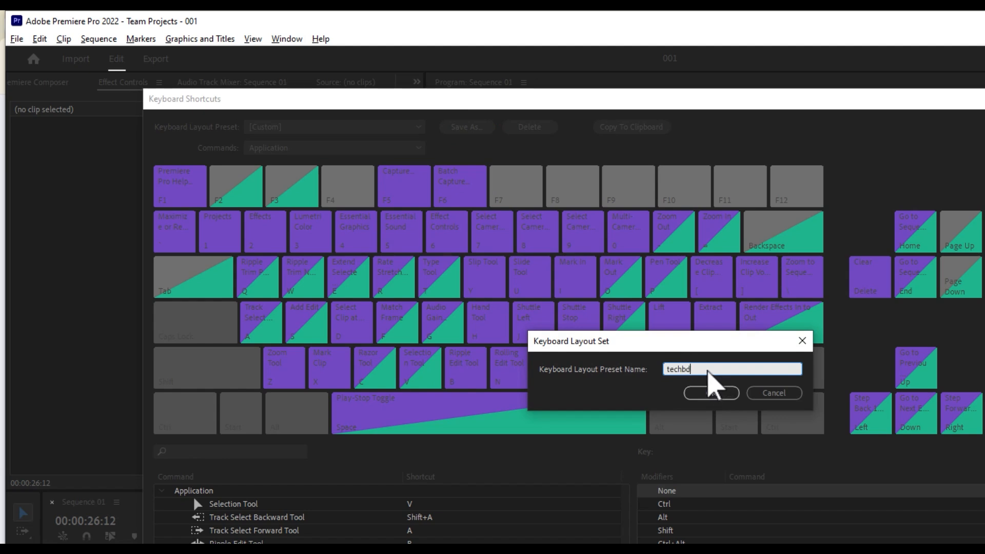
type("19")
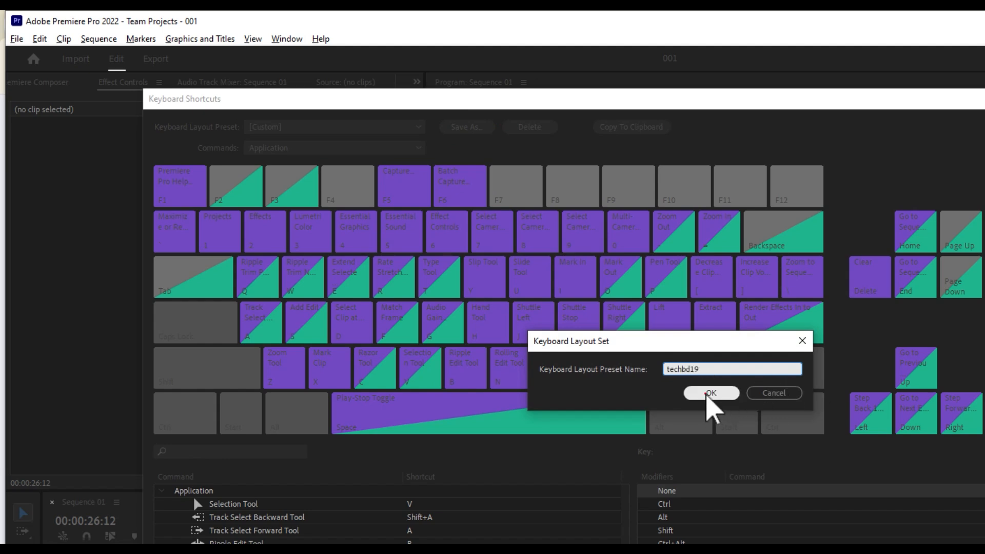
left_click(706, 393)
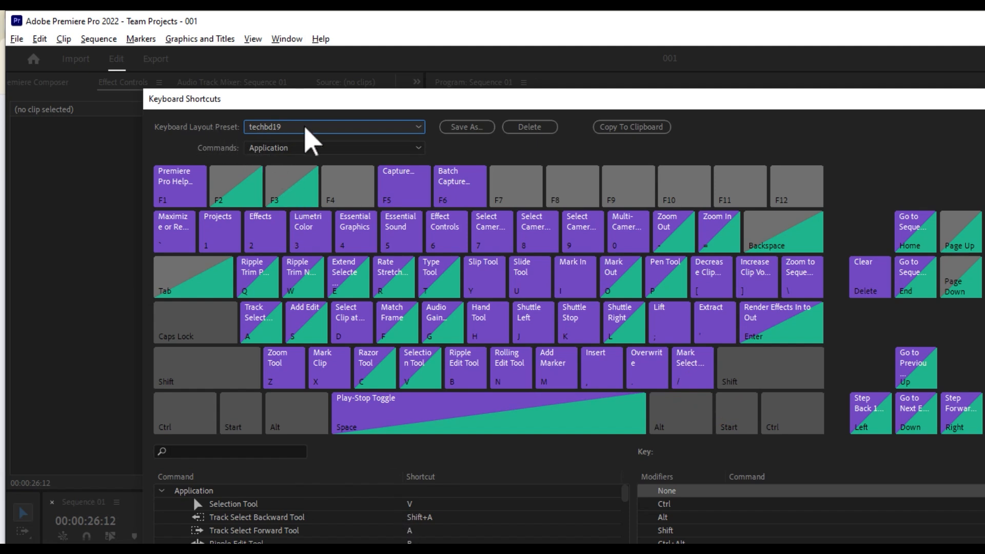
- Switch the keyboard layout preset to Adobe Premiere Pro Default and back to techbd19
left_click(275, 129)
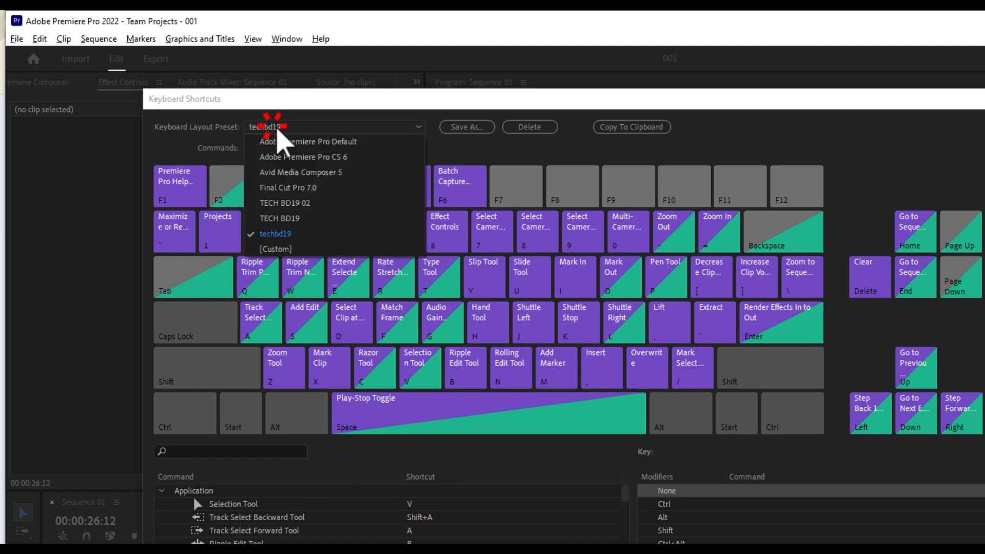
left_click(279, 237)
left_click(306, 126)
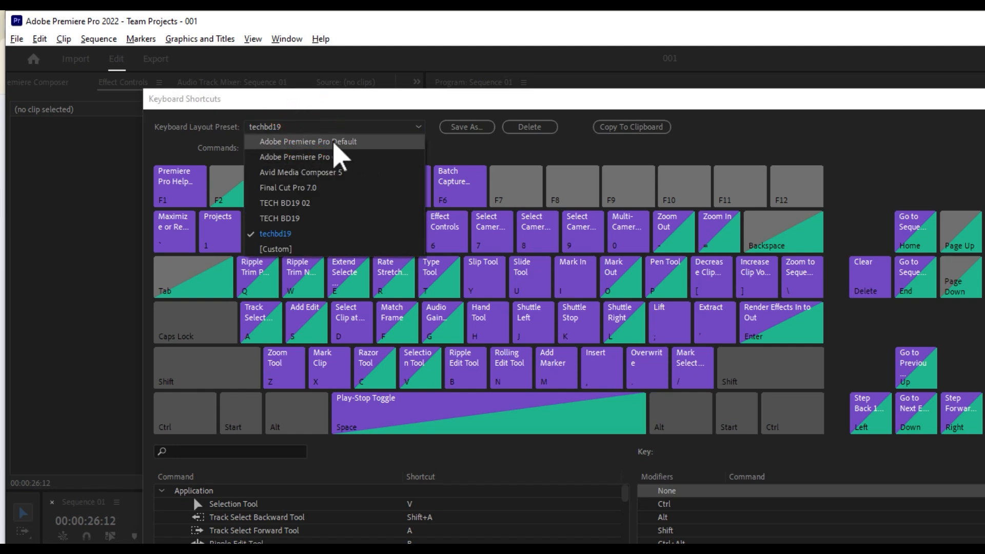
left_click(332, 141)
left_click(324, 129)
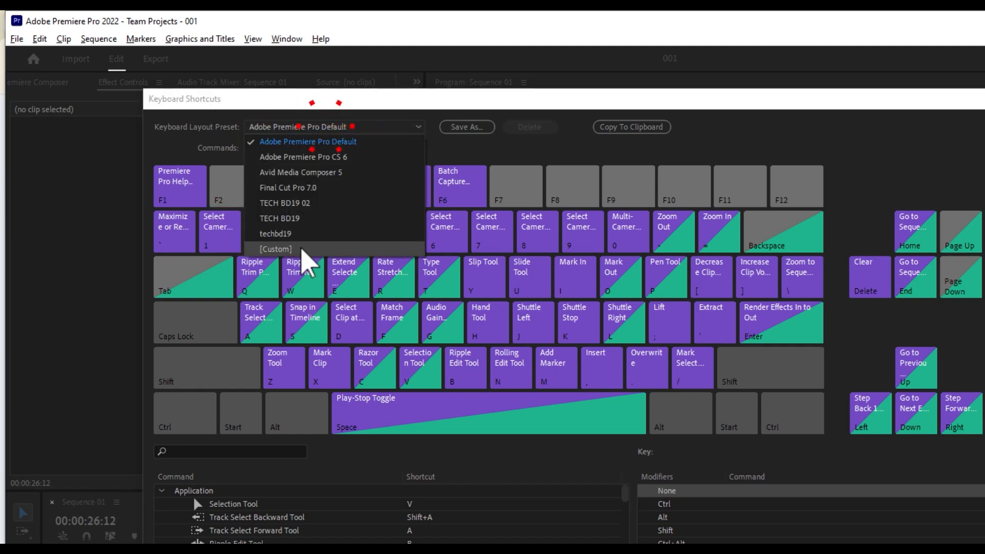
left_click(305, 237)
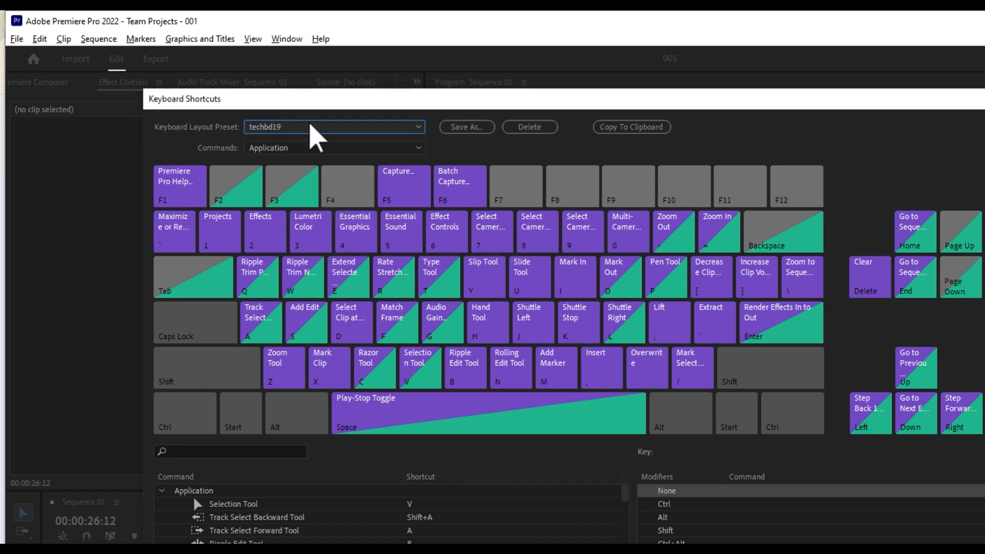
left_click(306, 127)
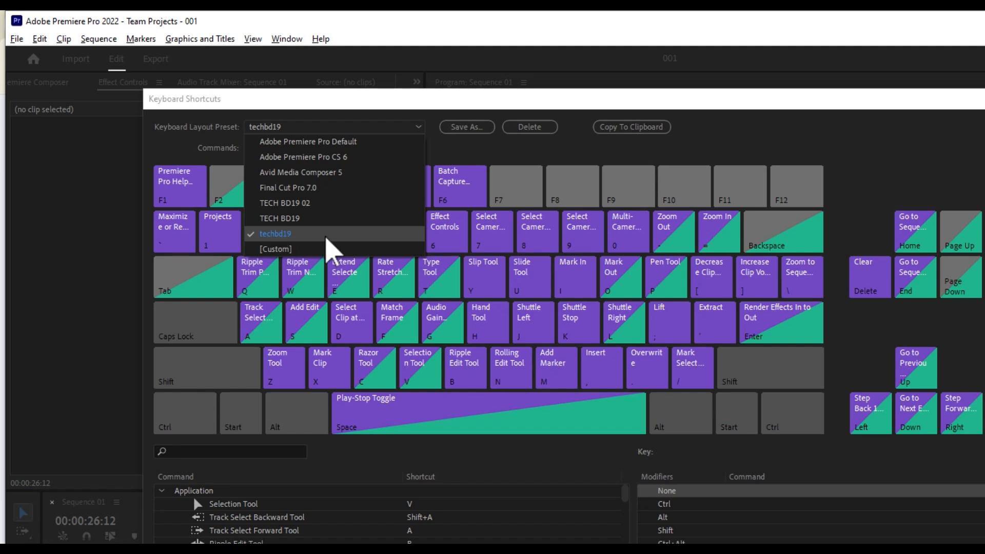
left_click(387, 99)
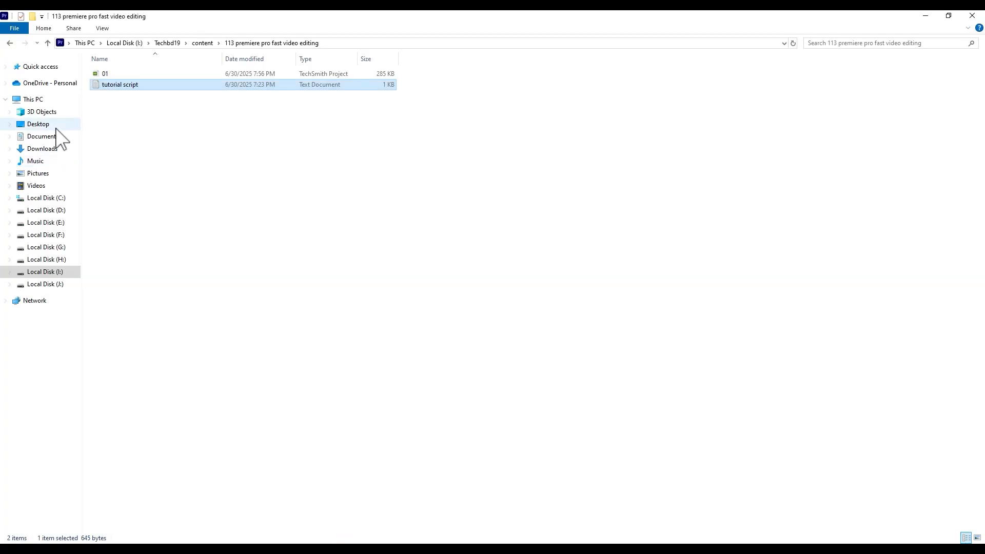
- Switch to File Explorer and open the user's Documents folder through Users on Local Disk (C:)
left_click(54, 135)
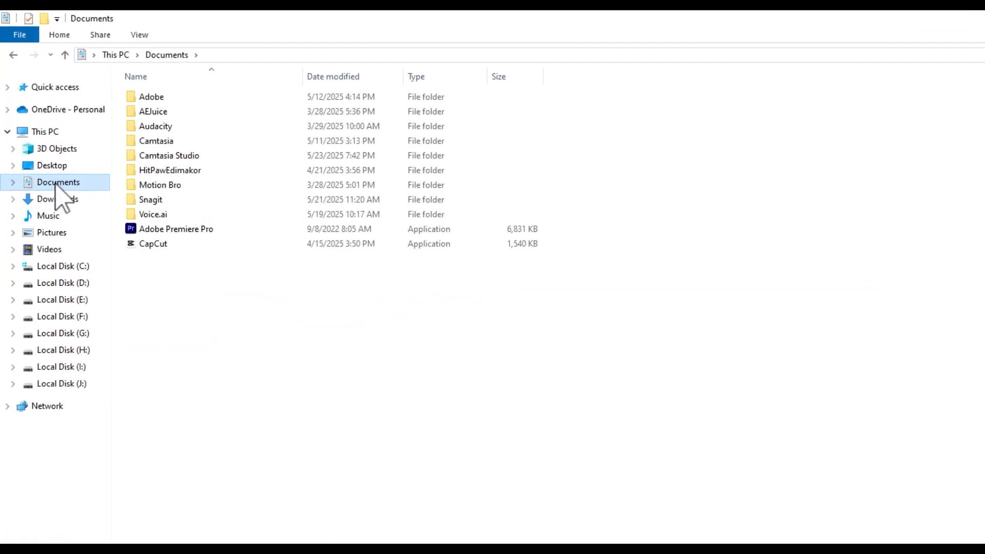
left_click(73, 266)
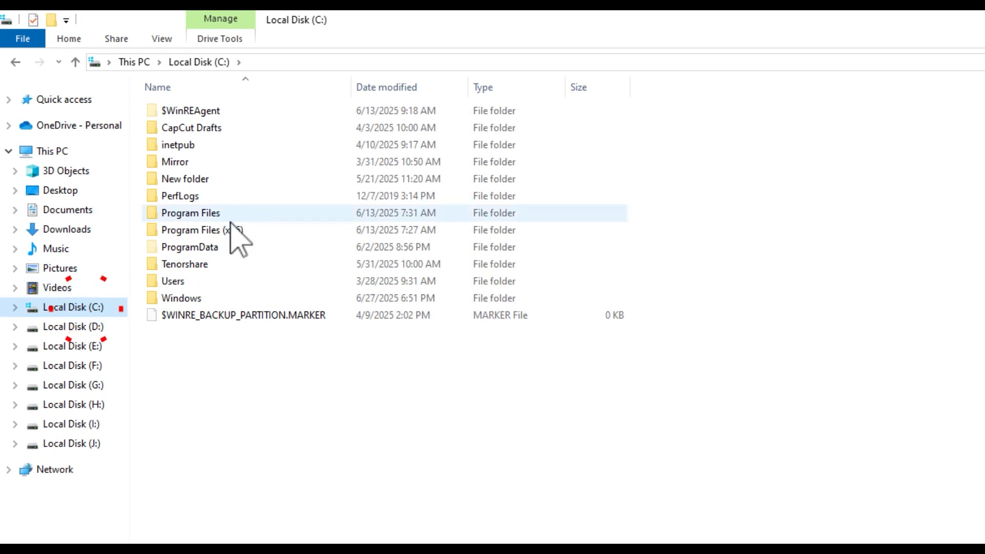
double_click(187, 281)
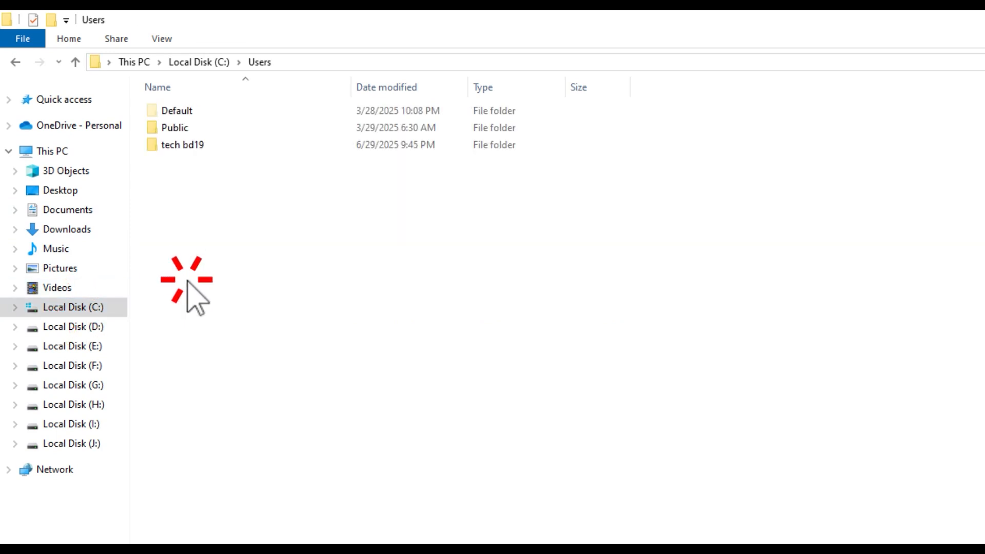
double_click(179, 144)
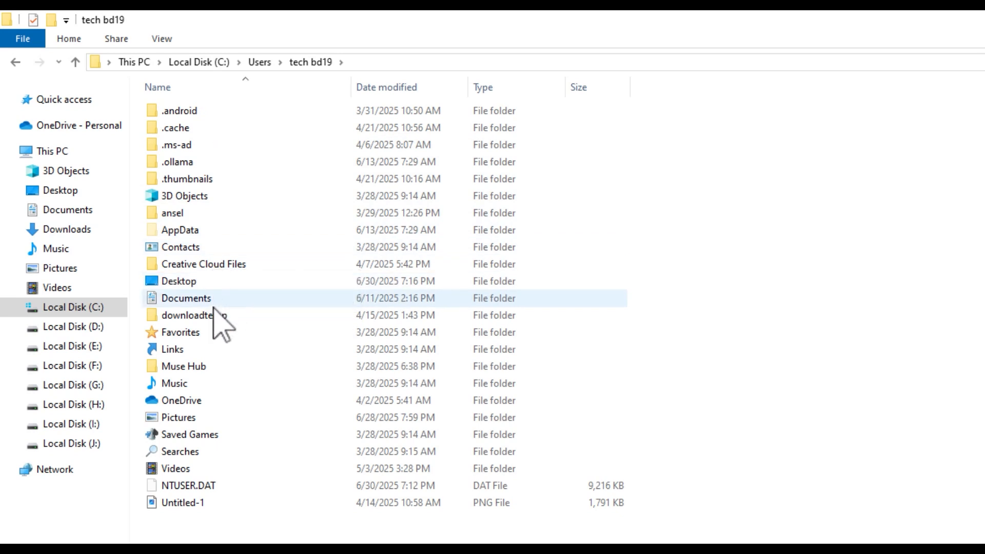
double_click(197, 298)
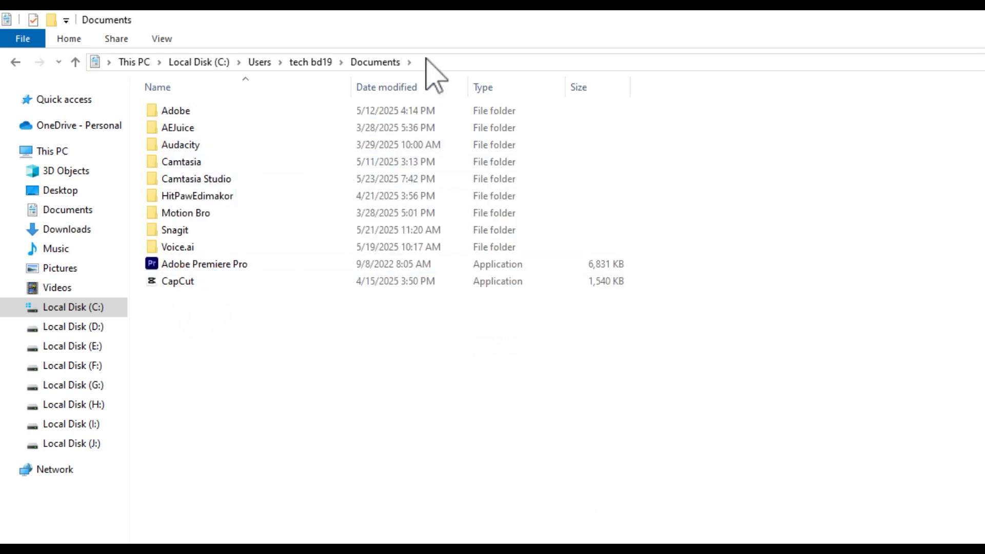
- Open the Win folder inside Adobe, Premiere Pro, 22.0, Profile-tech bd19
double_click(198, 109)
double_click(242, 178)
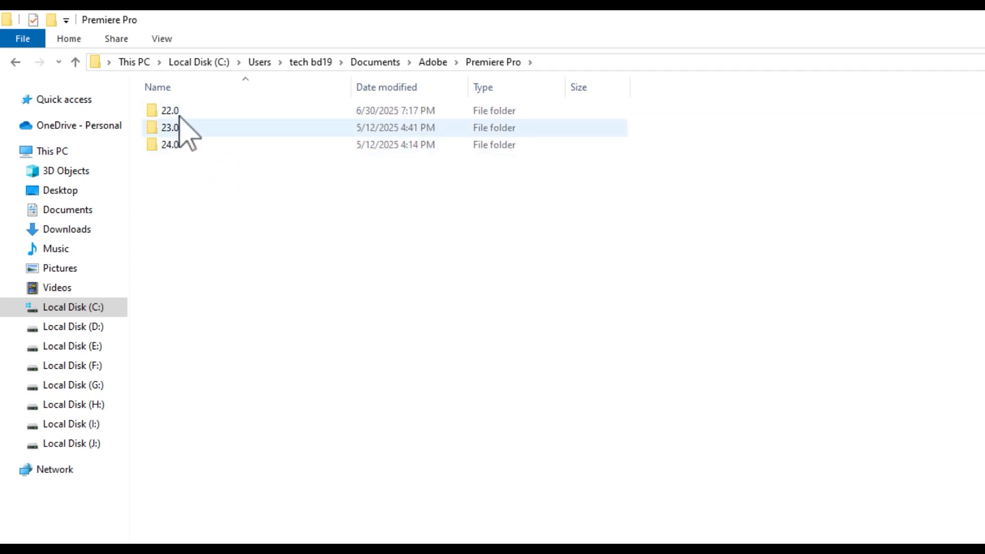
double_click(179, 110)
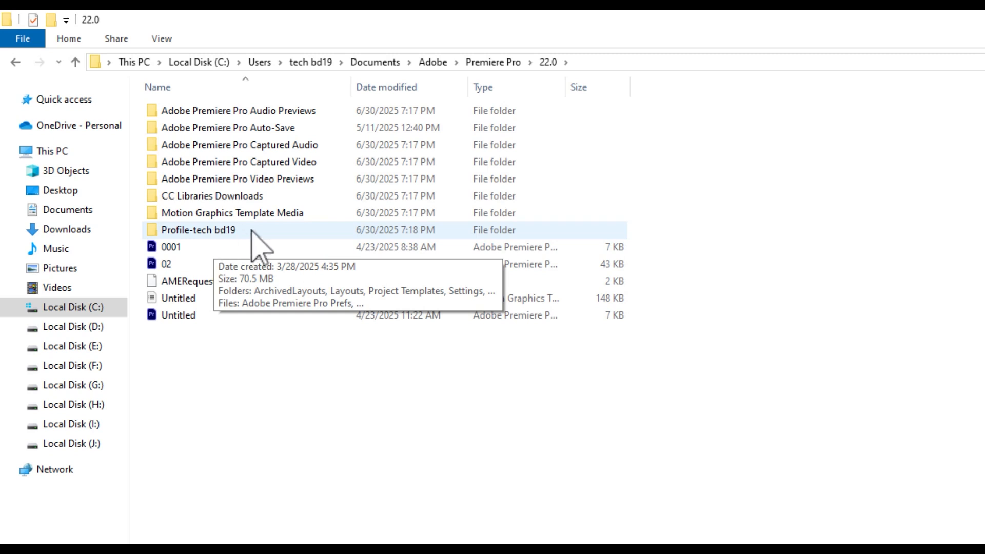
double_click(199, 231)
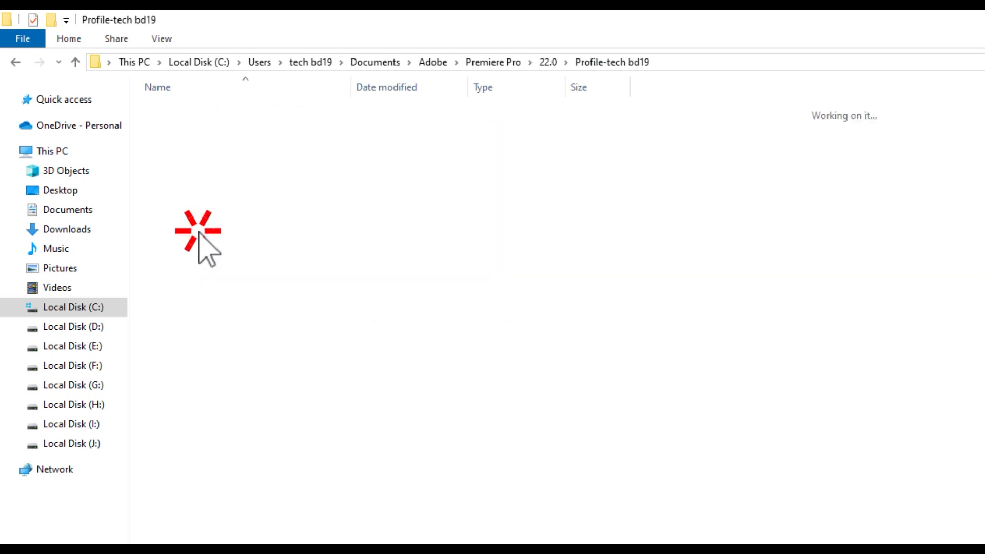
left_click(246, 195)
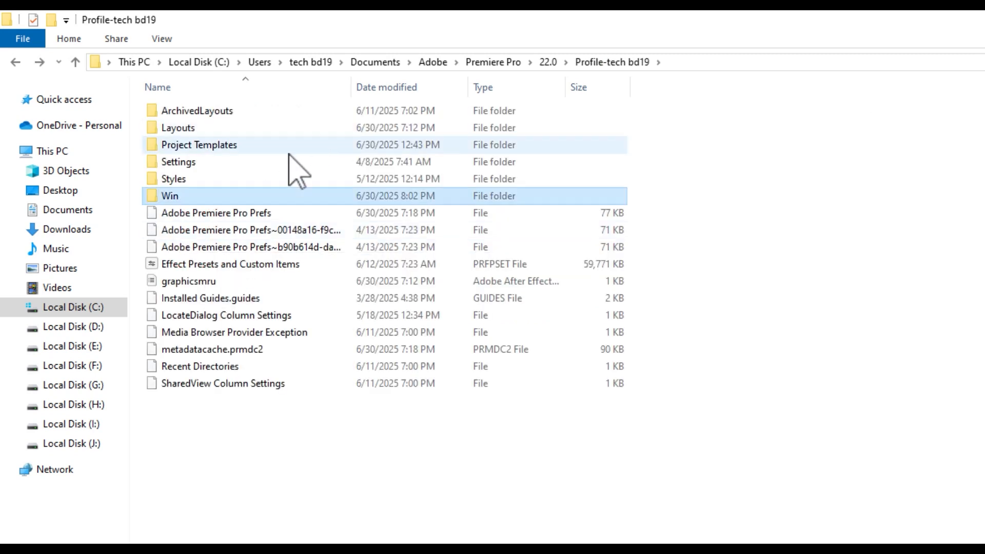
double_click(184, 197)
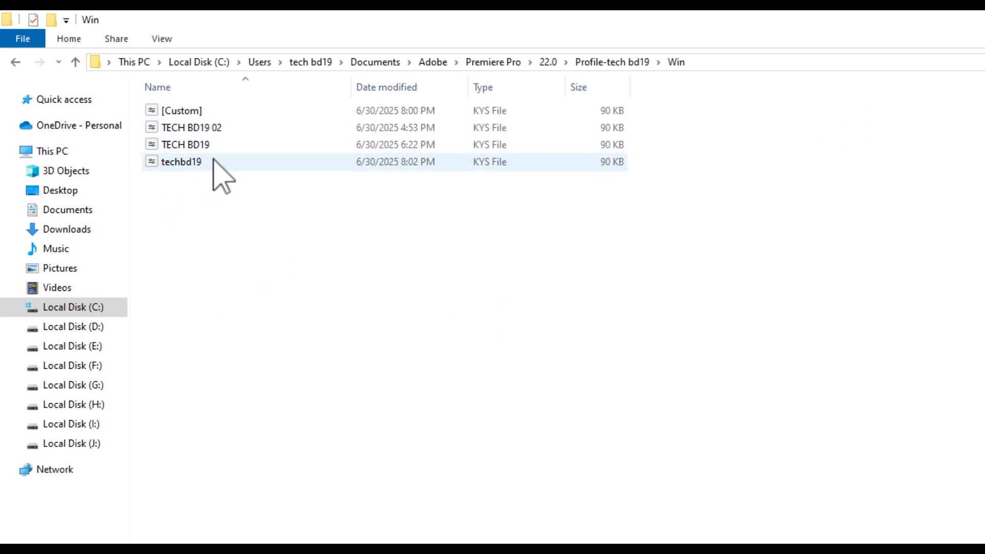
- Copy the techbd19 KYS shortcut file from the Win folder
right_click(252, 161)
left_click(289, 351)
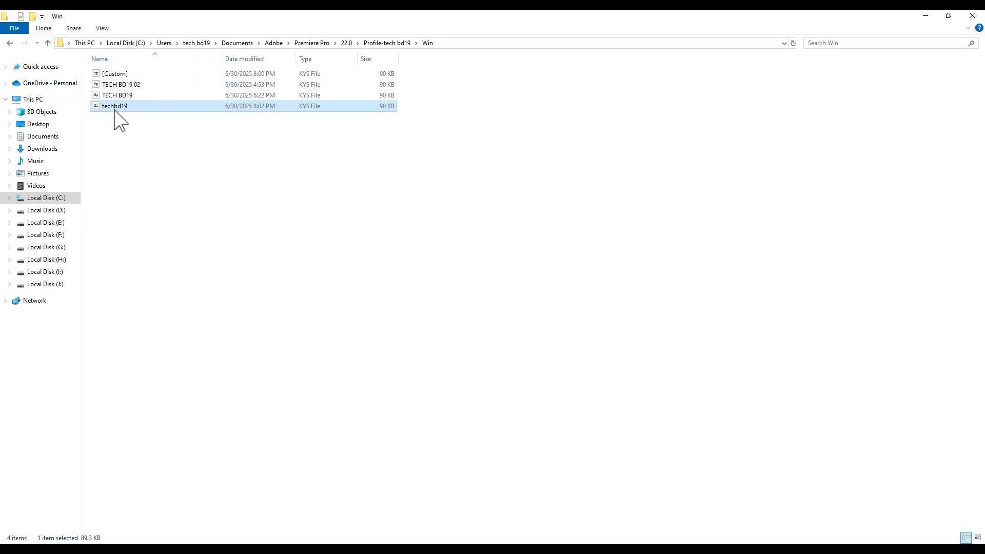
right_click(202, 171)
left_click(558, 241)
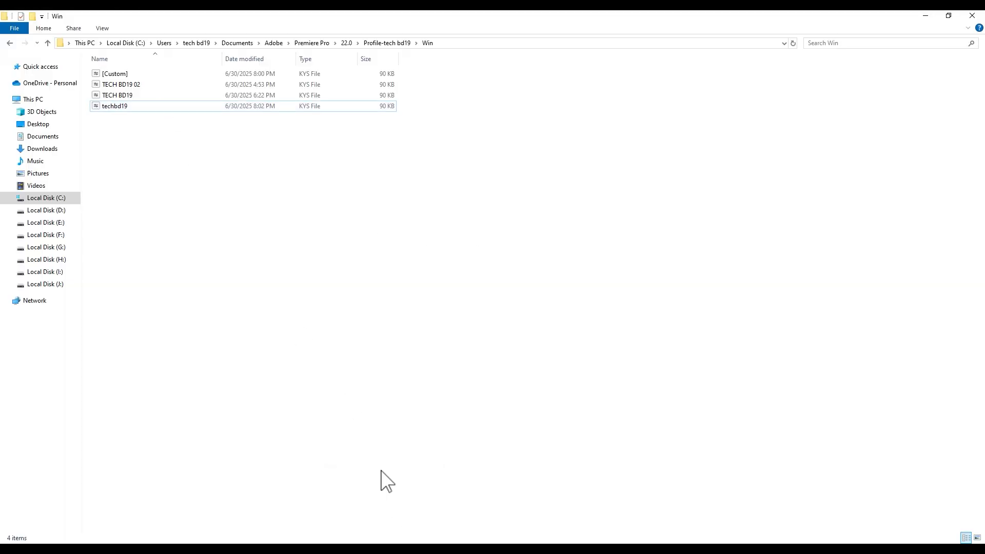
- Switch back to Premiere Pro and check for the techbd19 preset among the keyboard layout presets
key("alt+Tab")
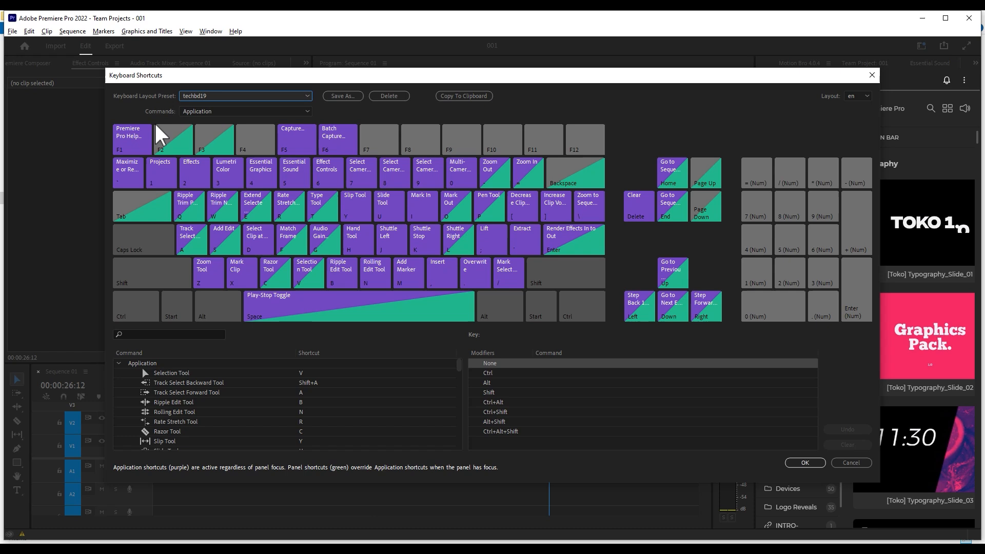
left_click(229, 92)
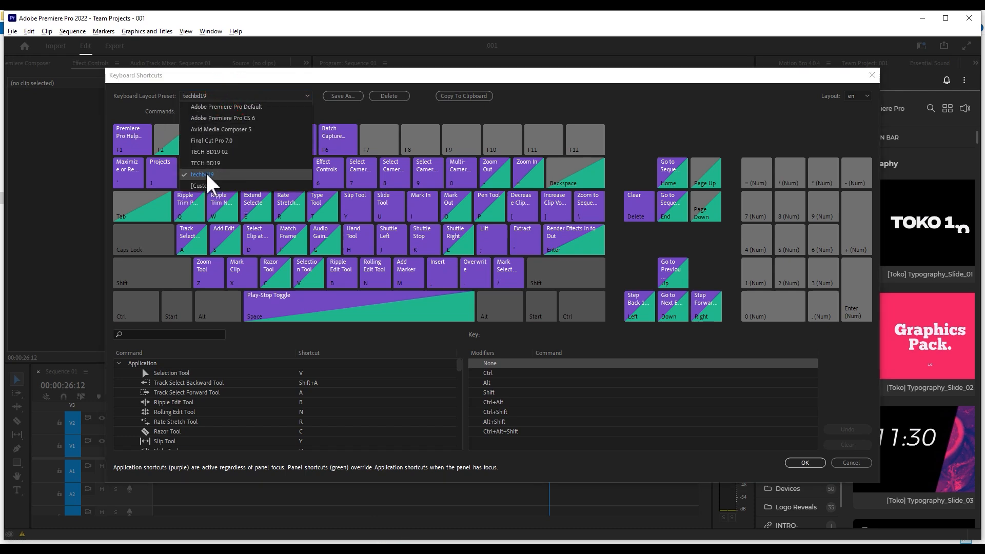
left_click(613, 341)
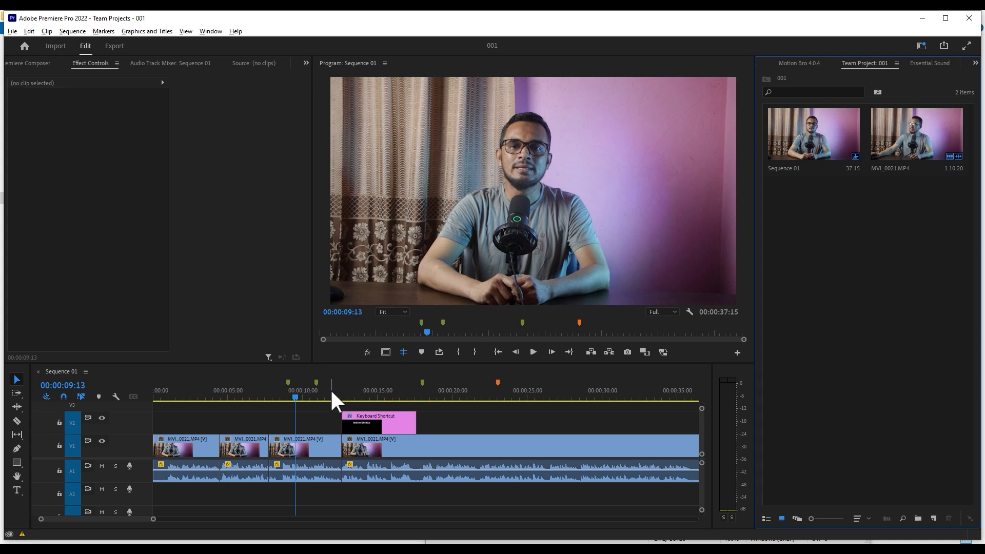
right_click(858, 249)
left_click(818, 296)
left_click(12, 31)
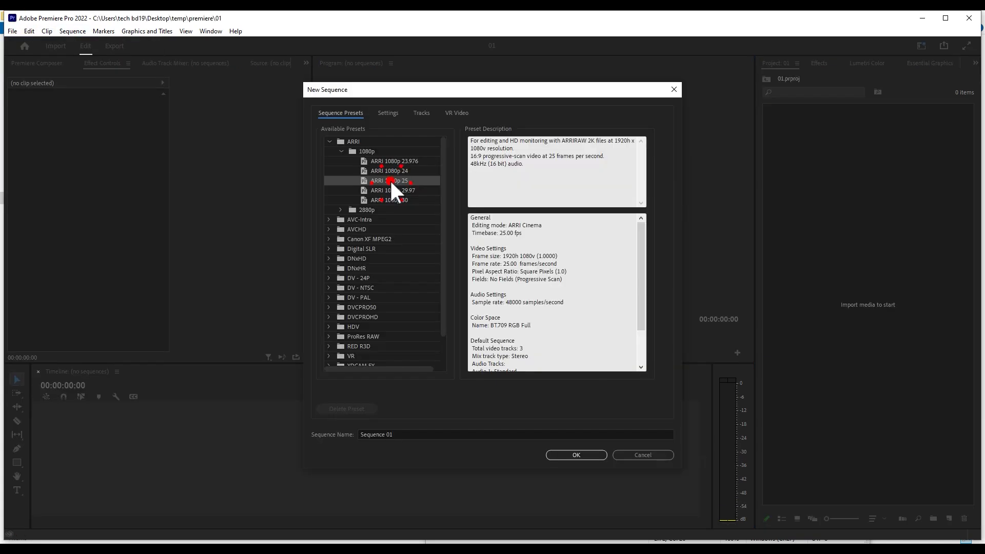
key("Escape")
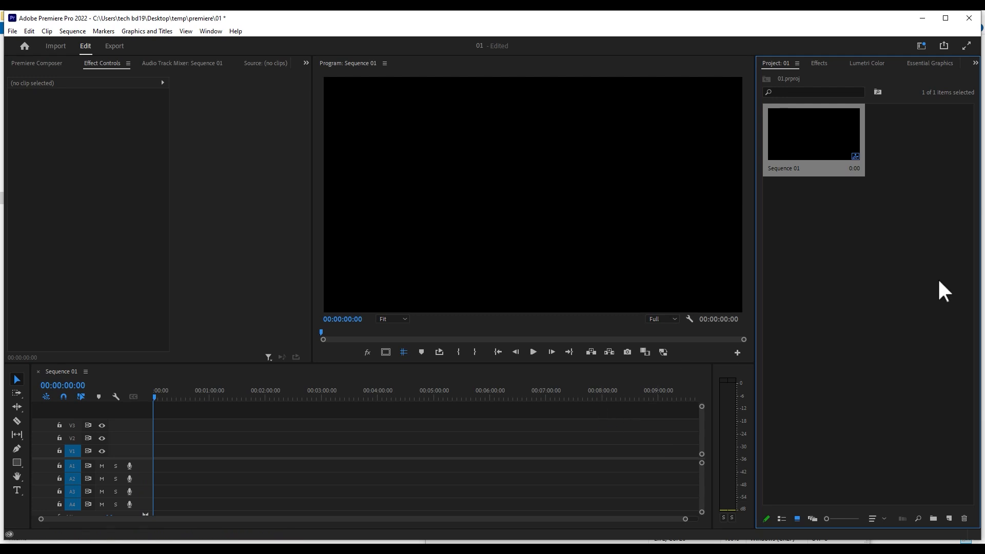
- Create a bin named sound effect in project 01
left_click(834, 286)
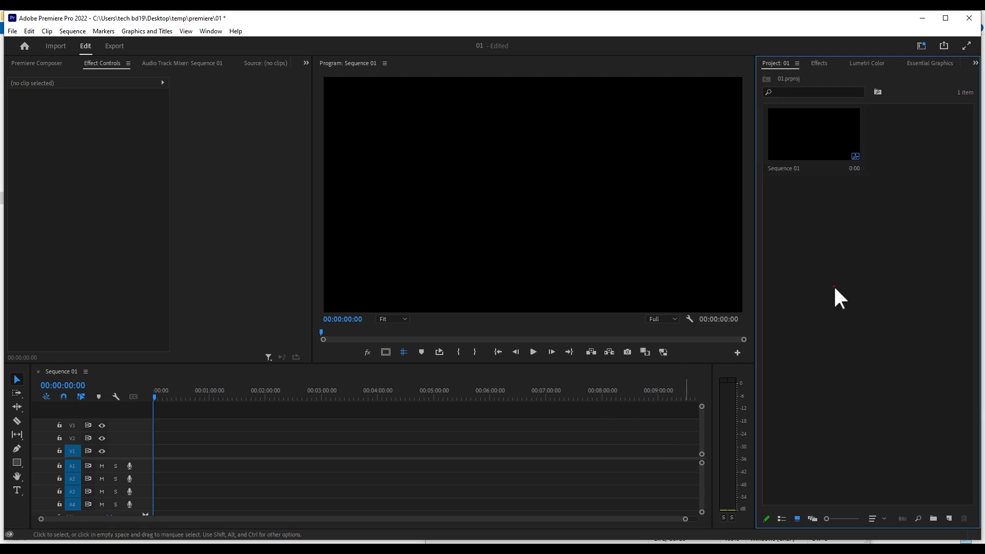
right_click(835, 228)
left_click(800, 408)
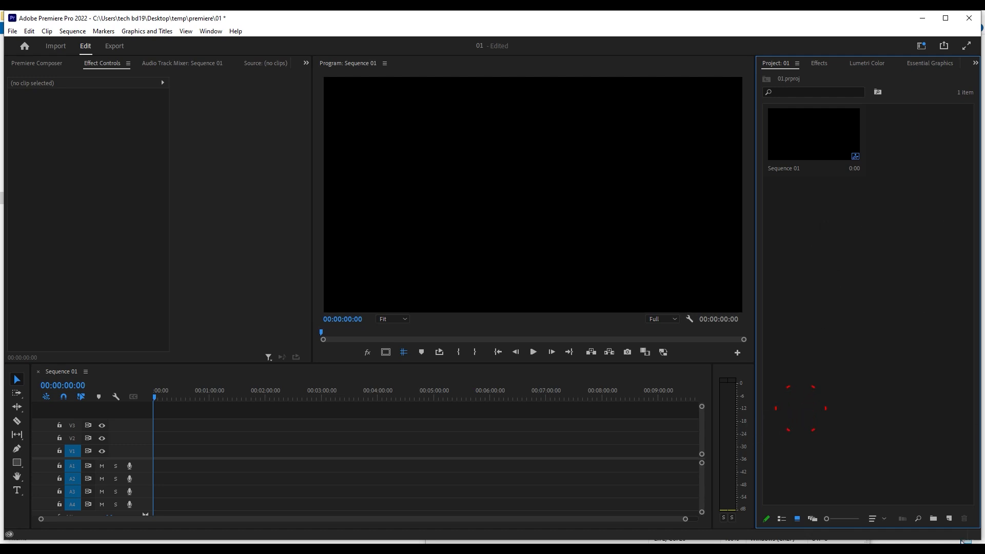
left_click(933, 519)
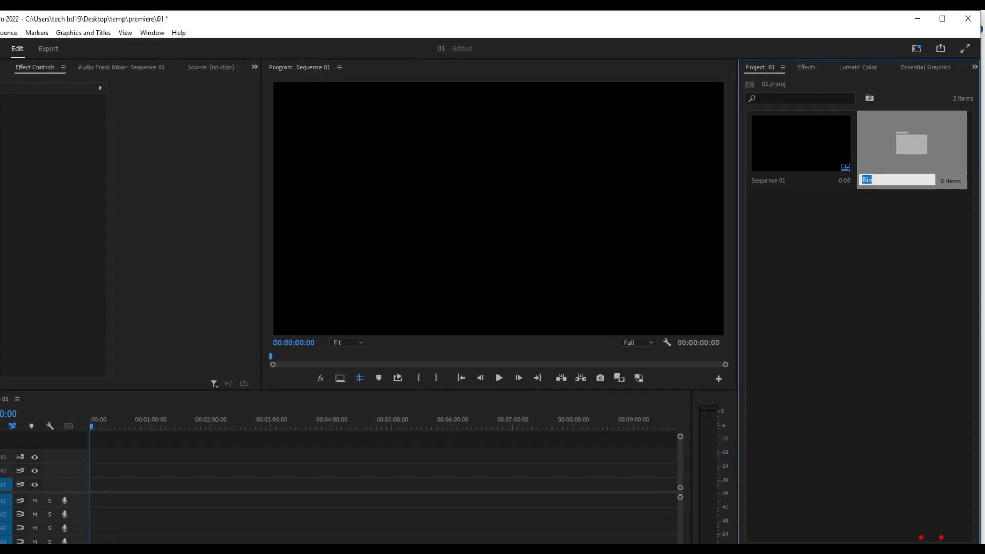
type("sound effect")
- Create another bin in the project and name it video footage
right_click(816, 421)
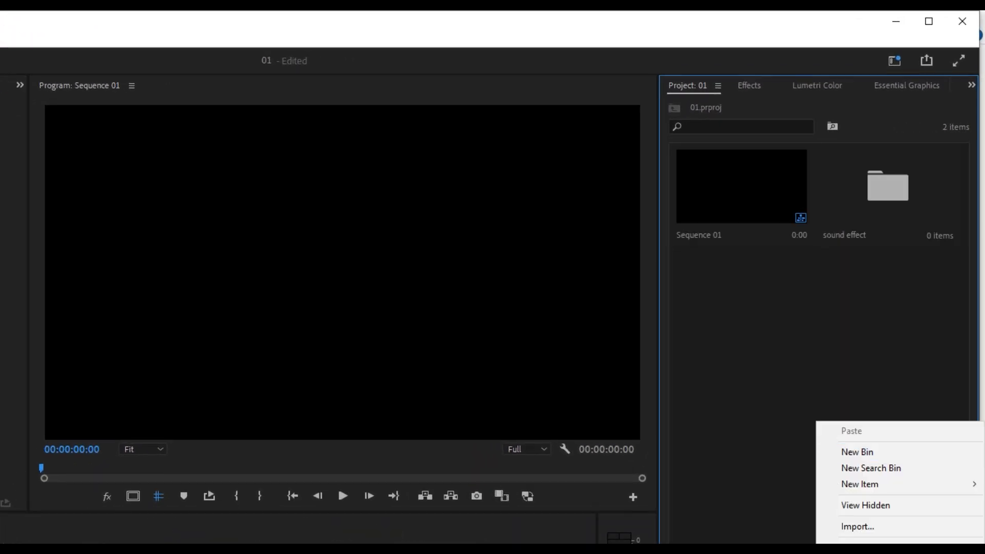
left_click(851, 450)
type("vd")
type("deo footage")
key("Return")
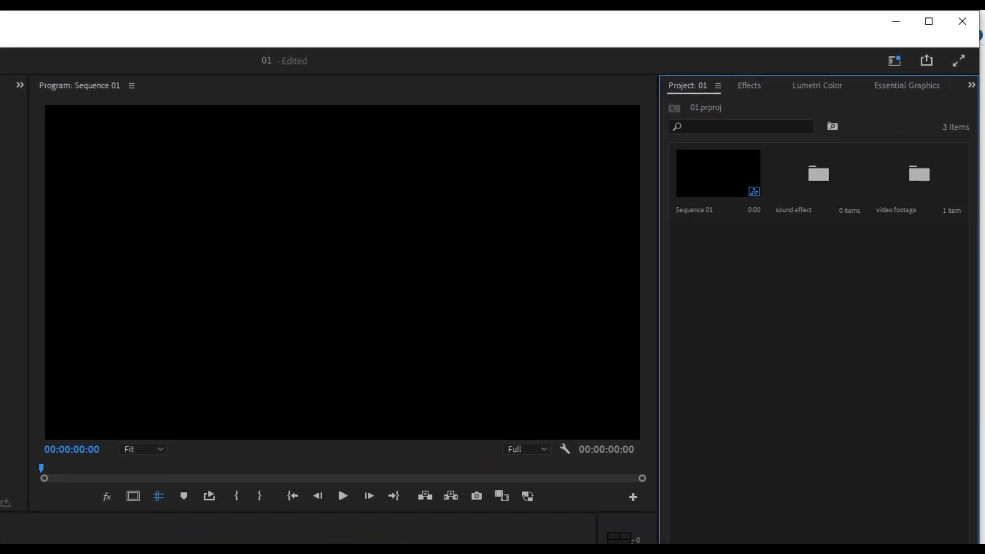
- Add two more bins to the project, named B roll and assets
key("ctrl+b")
type("B roll")
key("Return")
key("ctrl+b")
type("asset")
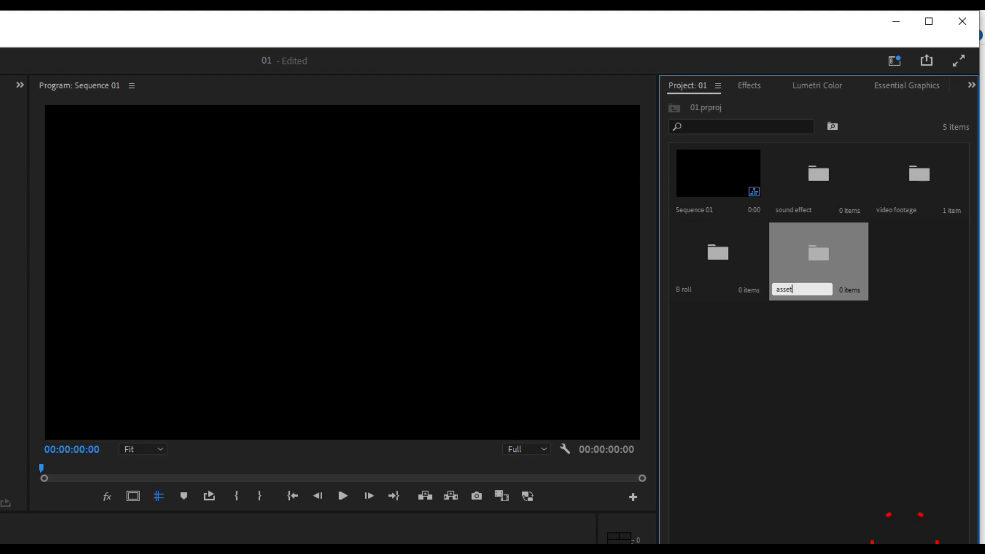
type("s")
key("Return")
- Add bins named graphic and audio to the project
key("ctrl+b")
type("graphic")
key("Return")
key("ctrl+b")
type("ausio")
key("Return")
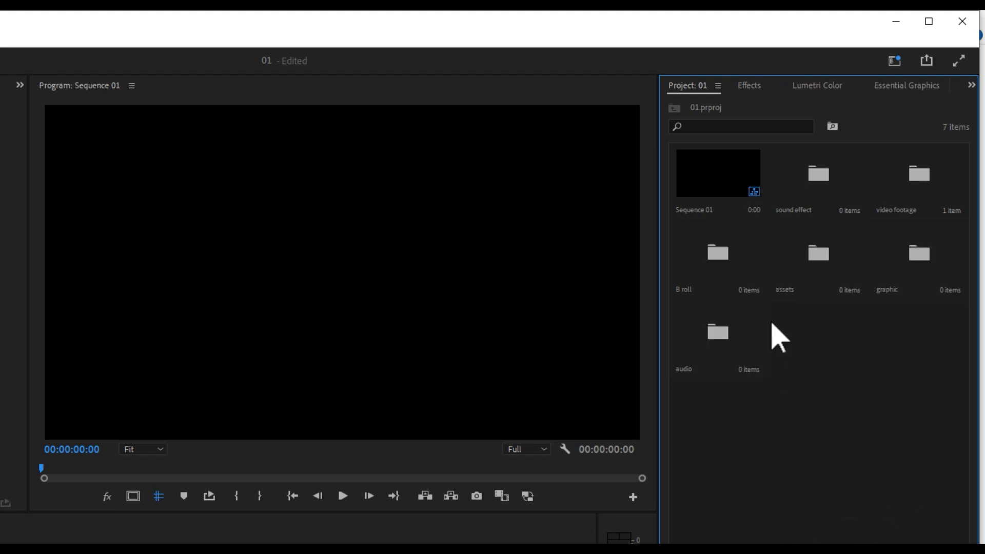
- Review the new bins by selecting each one in turn, from sound effect to audio
left_click(816, 178)
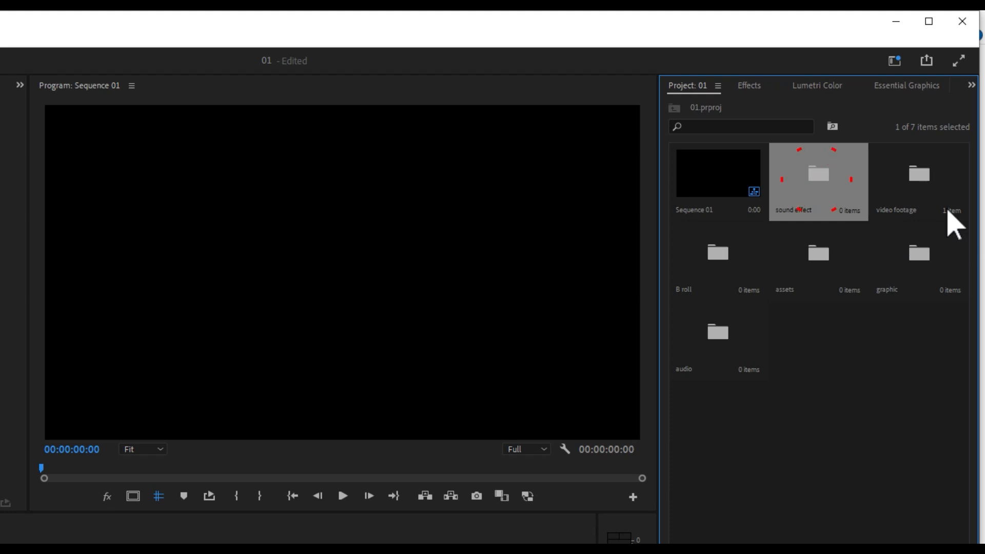
left_click(926, 196)
left_click(698, 273)
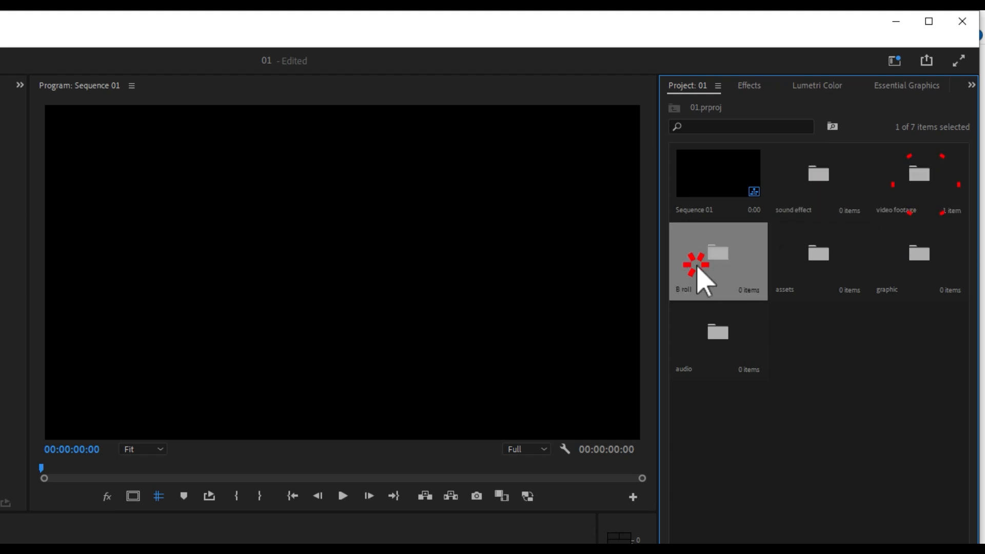
left_click(815, 257)
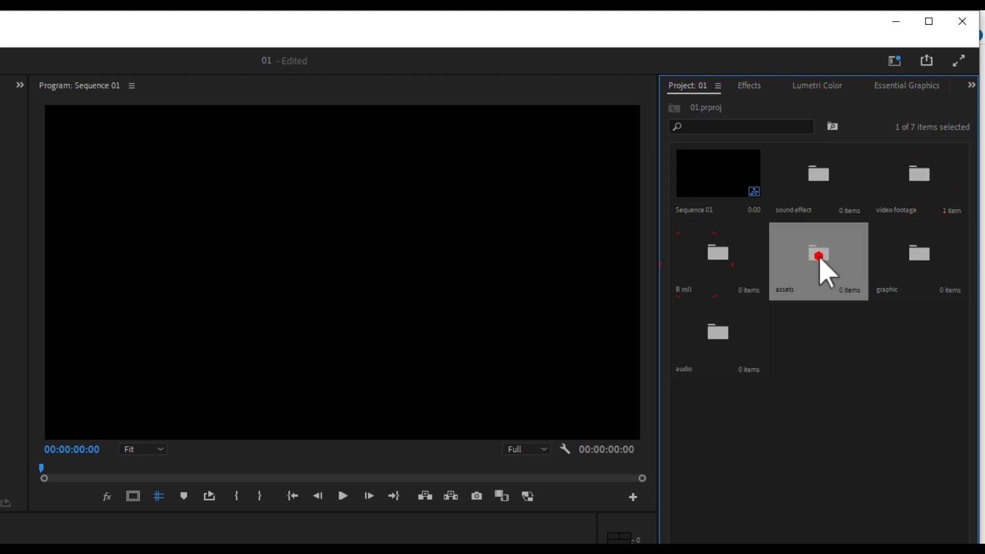
left_click(922, 266)
left_click(696, 342)
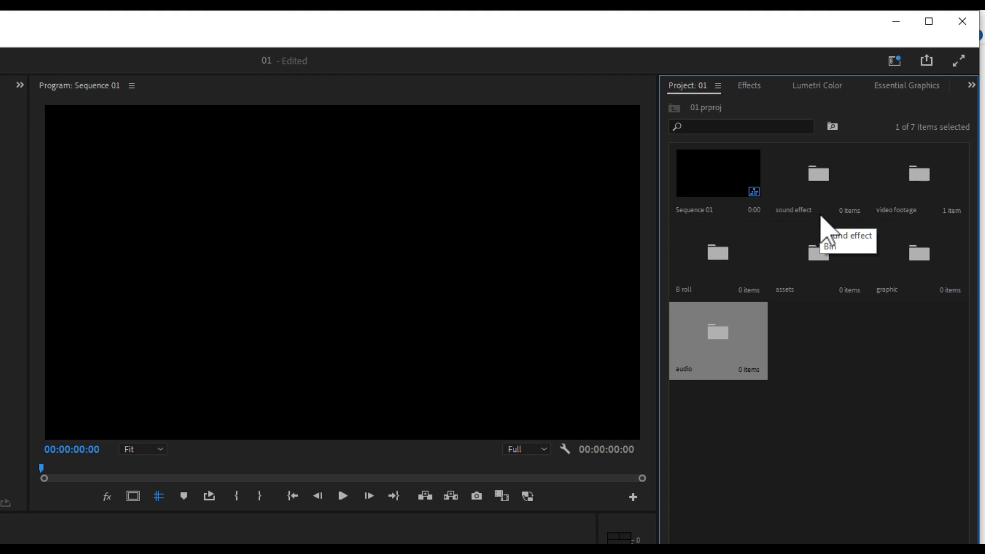
- Import the files 01 Camera through camera-click from the click & camera folder into the sound effect bin, and return to the project root
double_click(811, 178)
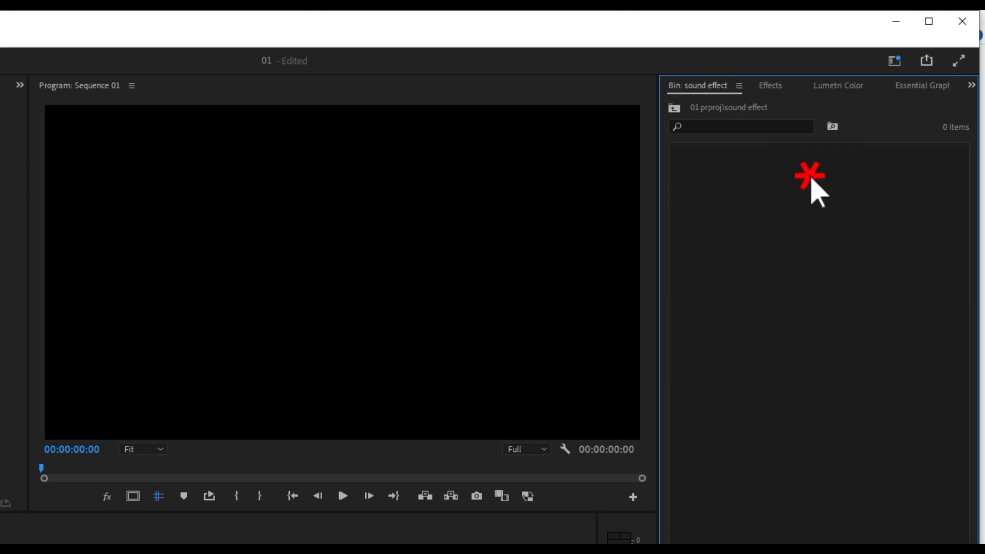
left_click(794, 199)
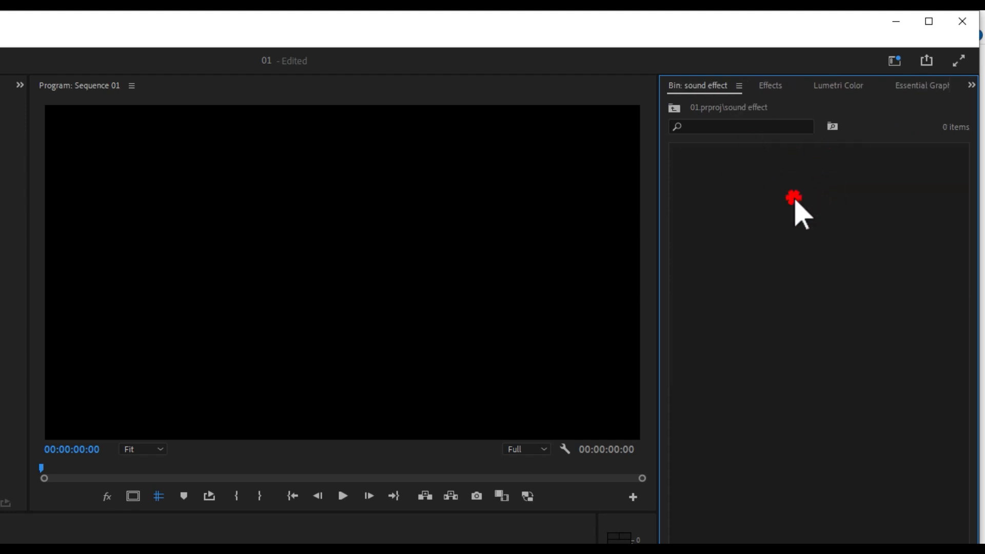
double_click(786, 239)
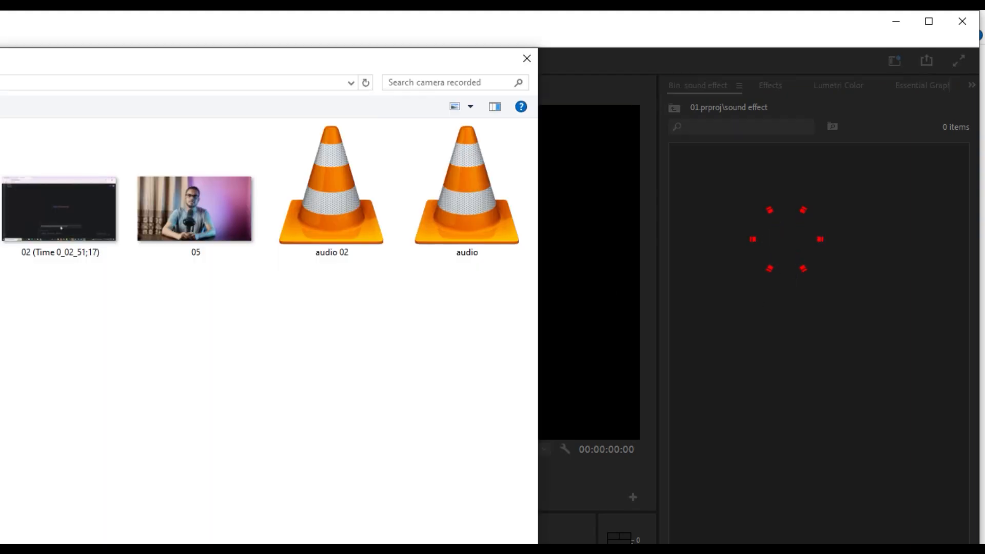
left_click_drag(572, 99, 205, 295)
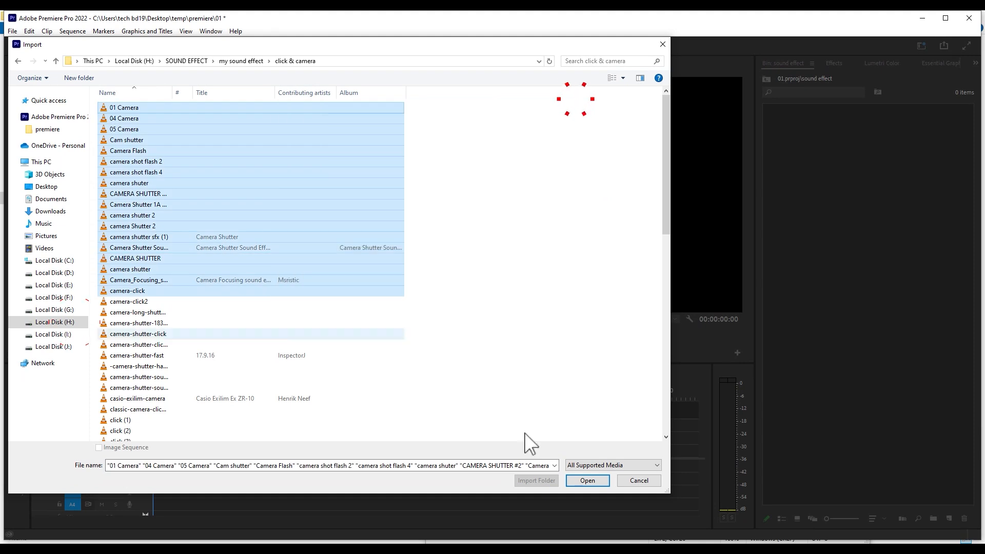
left_click(587, 480)
left_click(891, 229)
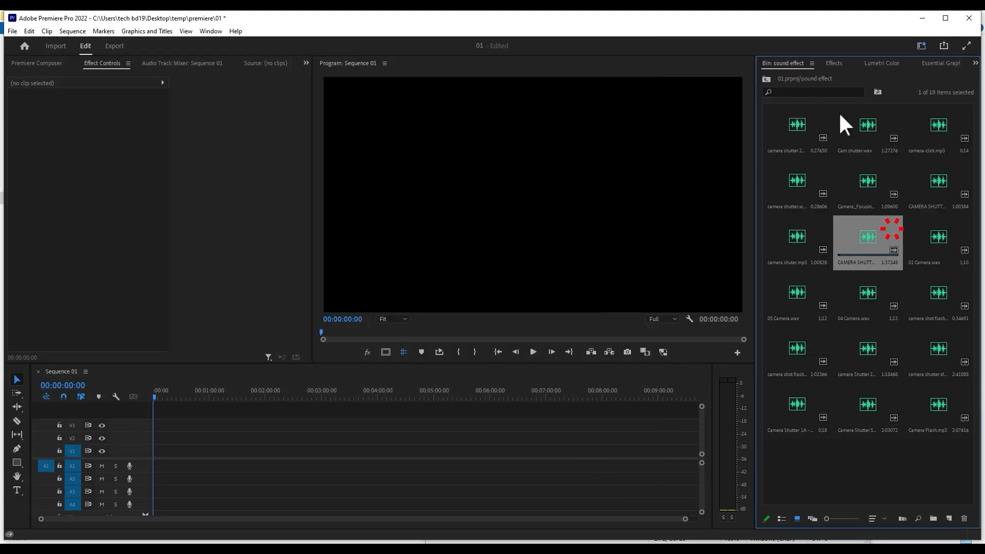
left_click(766, 78)
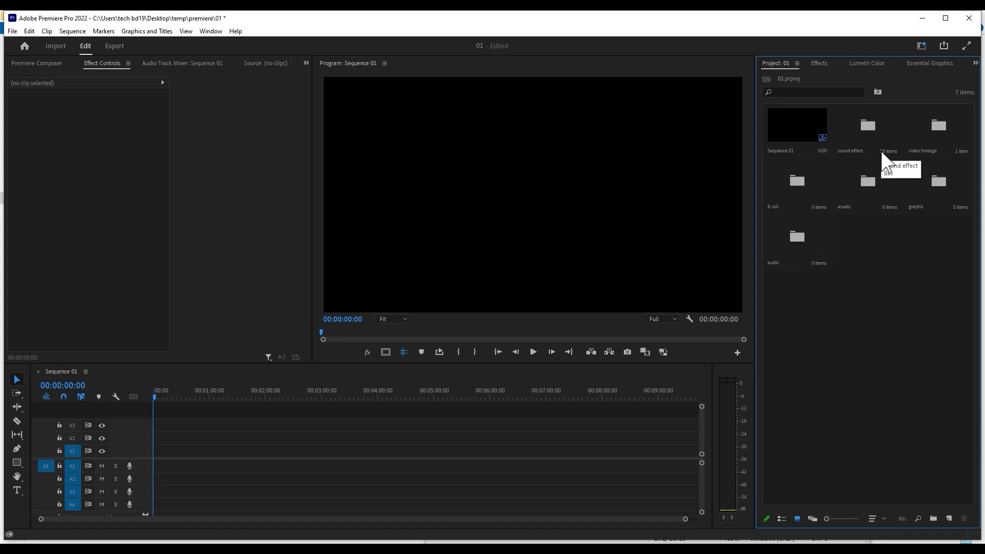
left_click(865, 127)
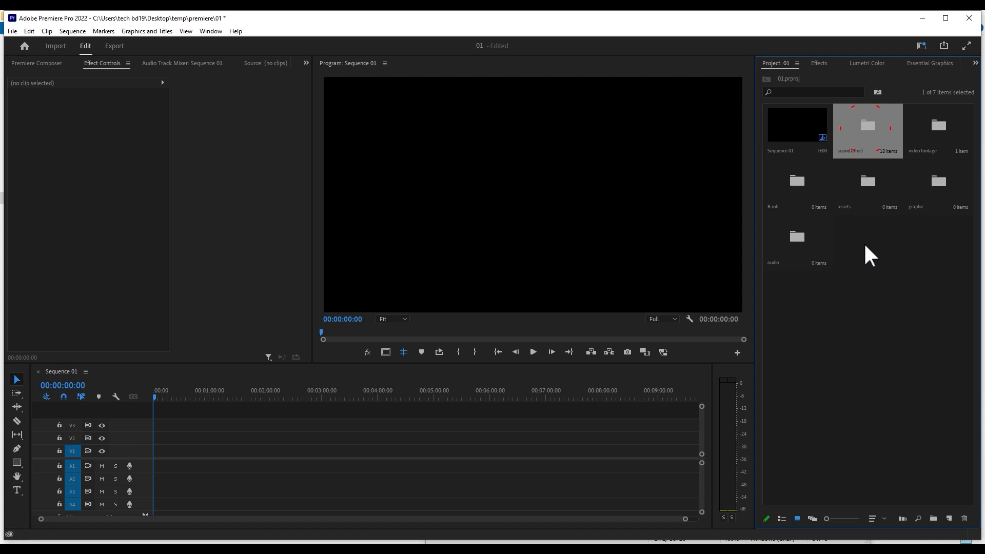
left_click(863, 254)
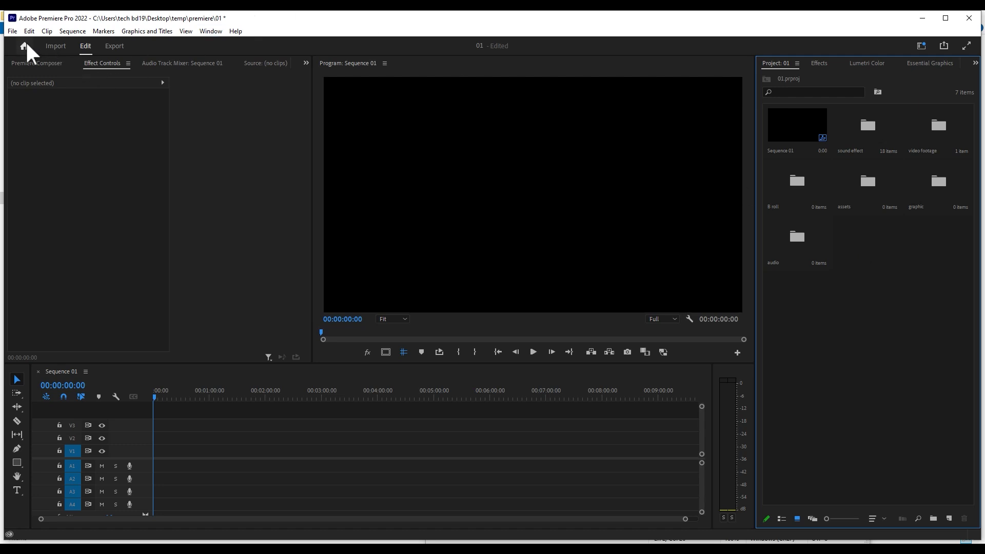
left_click(11, 32)
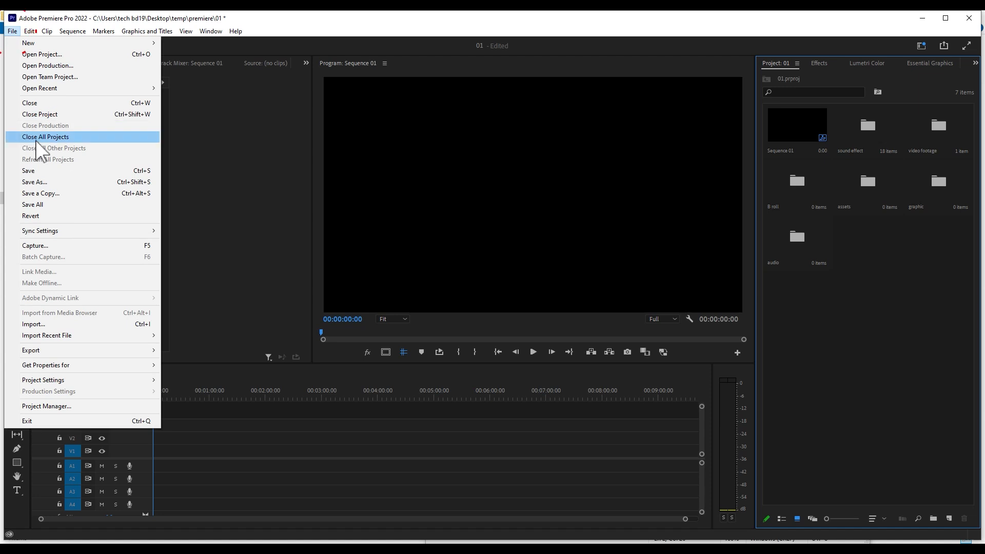
left_click(69, 171)
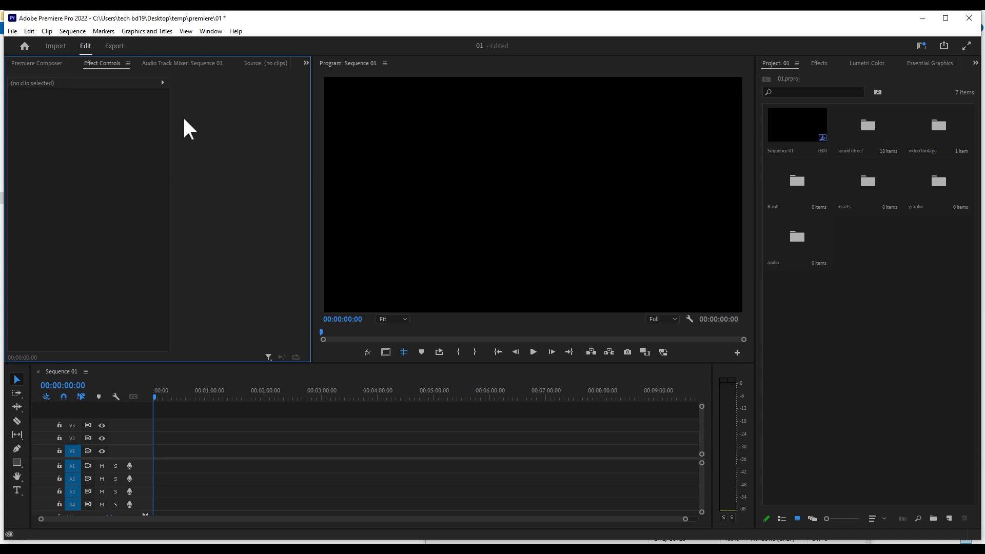
left_click(13, 30)
left_click(86, 26)
left_click(253, 174)
left_click(868, 306)
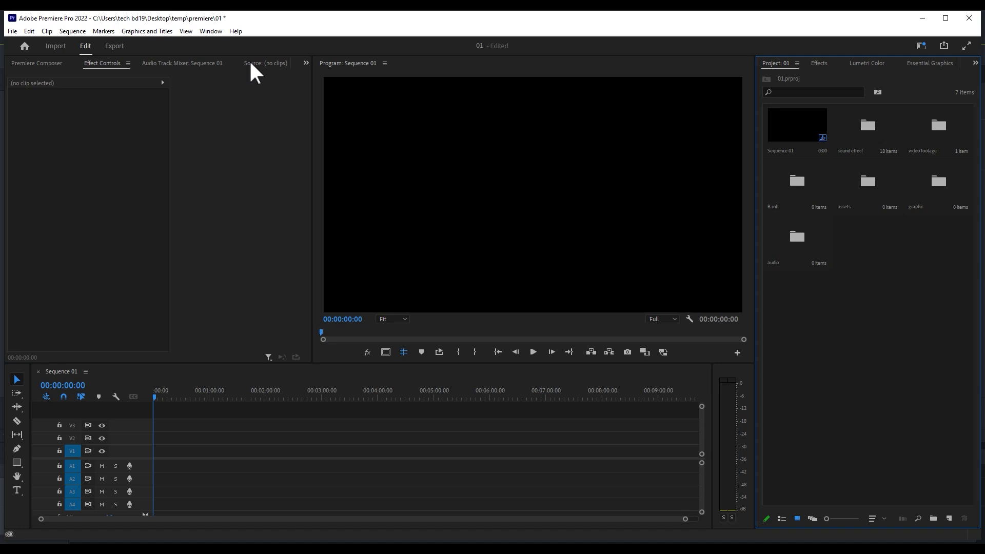
- Start saving the project under a new name and create a folder named my custom project on the Desktop
left_click(12, 31)
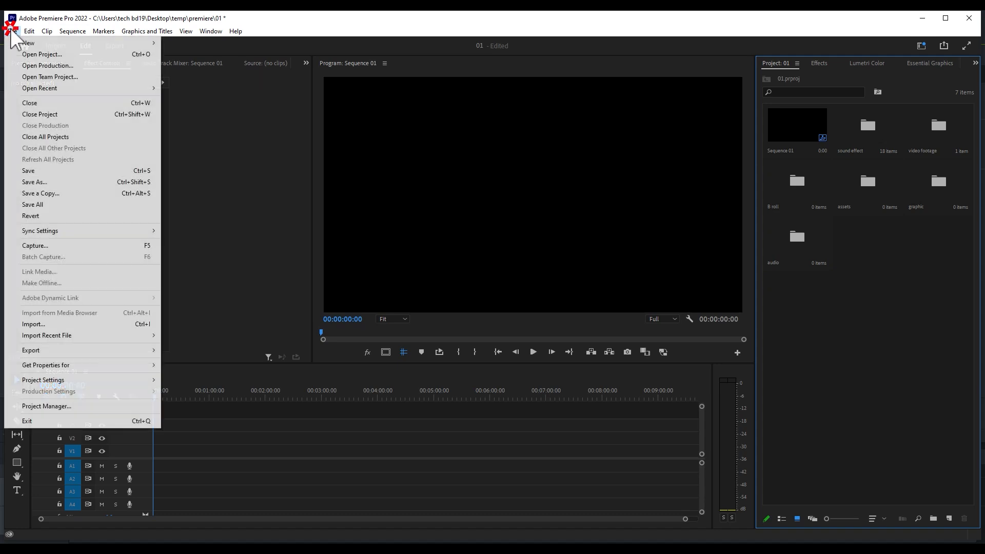
left_click(44, 193)
left_click(53, 158)
right_click(266, 208)
left_click(307, 303)
left_click(407, 306)
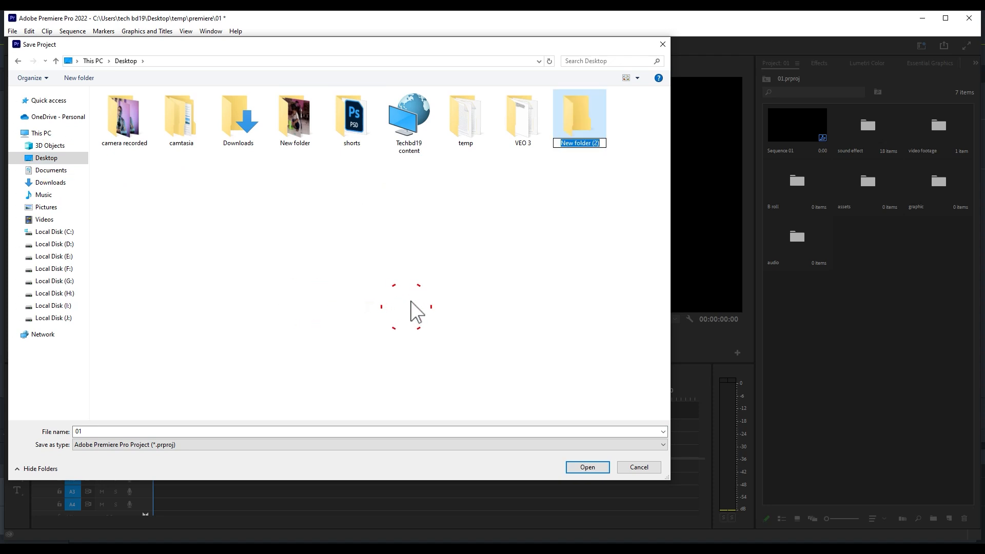
key("BackSpace")
type("my custom project")
key("ctrl+a")
- Save the project as my custom project inside the my custom project folder and close Premiere Pro
double_click(583, 129)
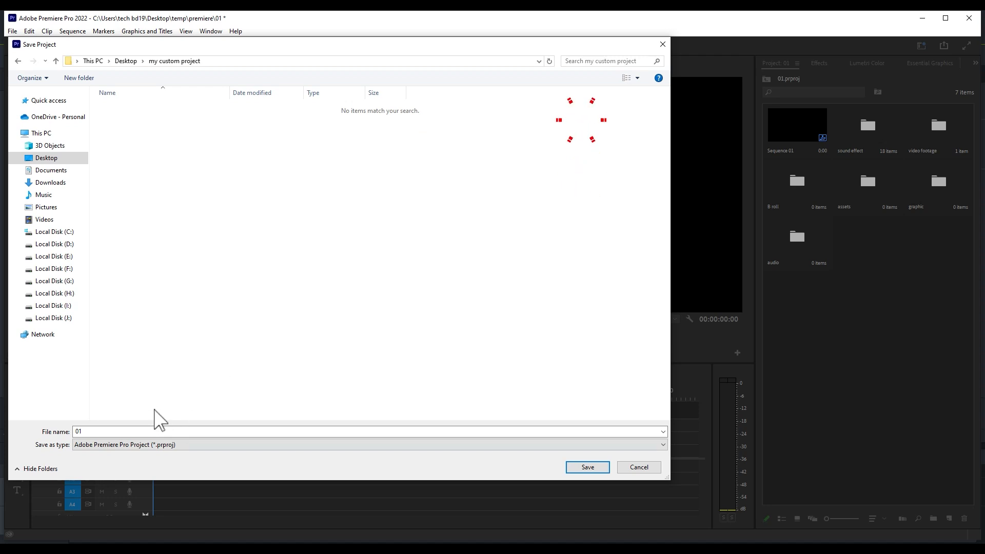
left_click(586, 467)
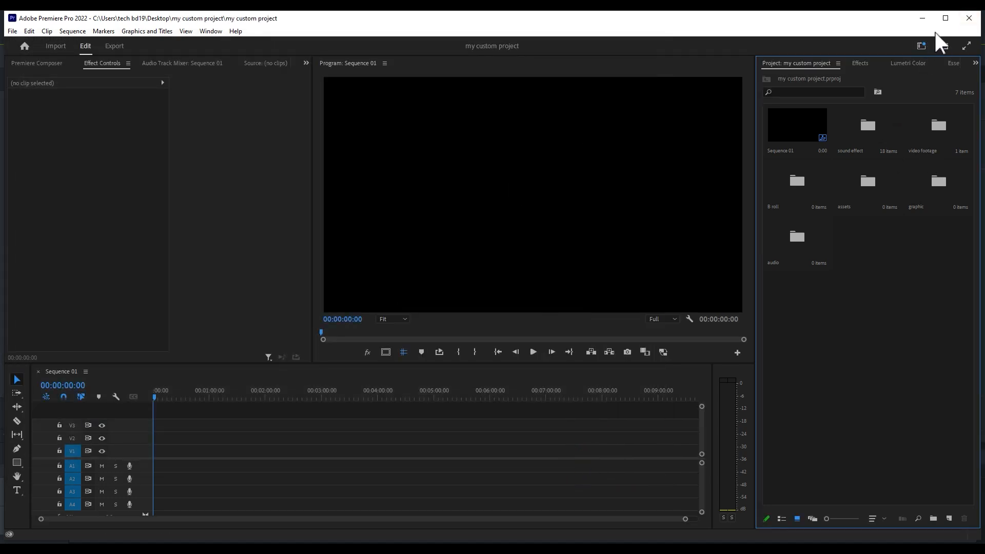
left_click(968, 18)
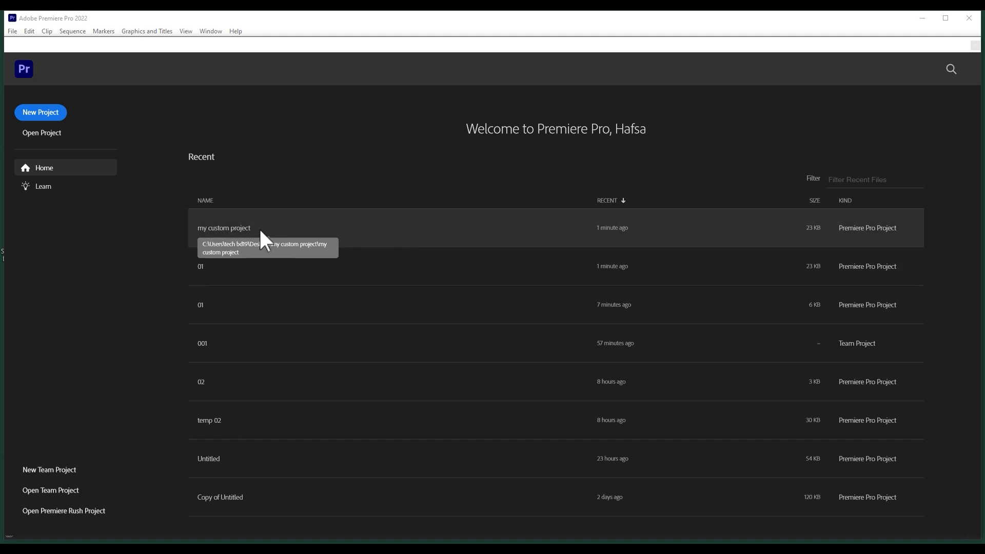
- Browse for a project to open and copy the my custom project file from its folder on the Desktop
left_click(48, 134)
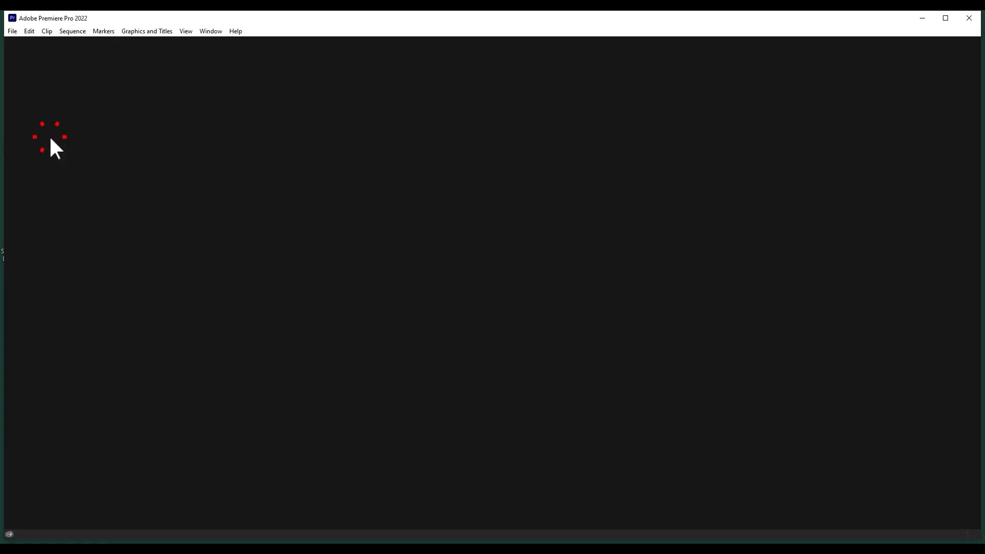
left_click(125, 61)
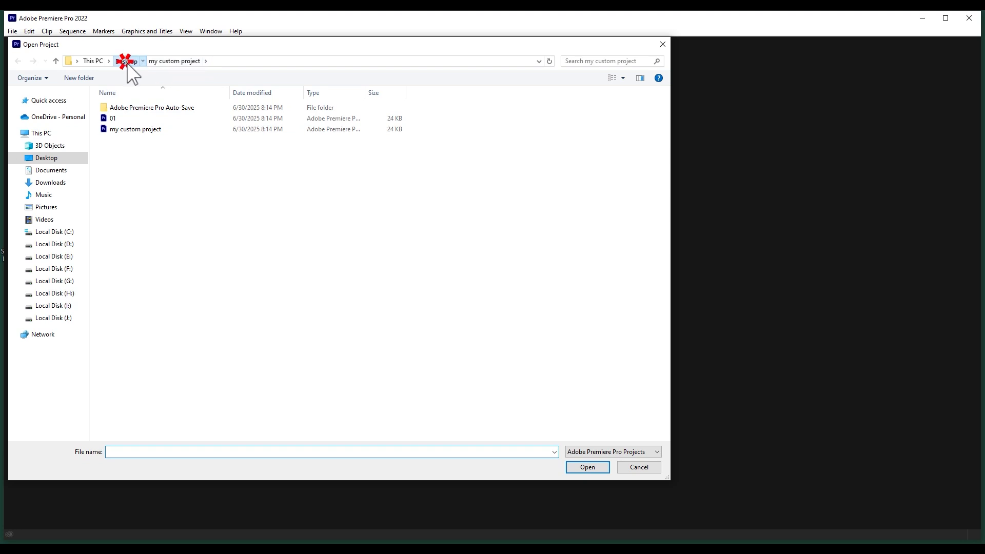
double_click(273, 128)
left_click(170, 129)
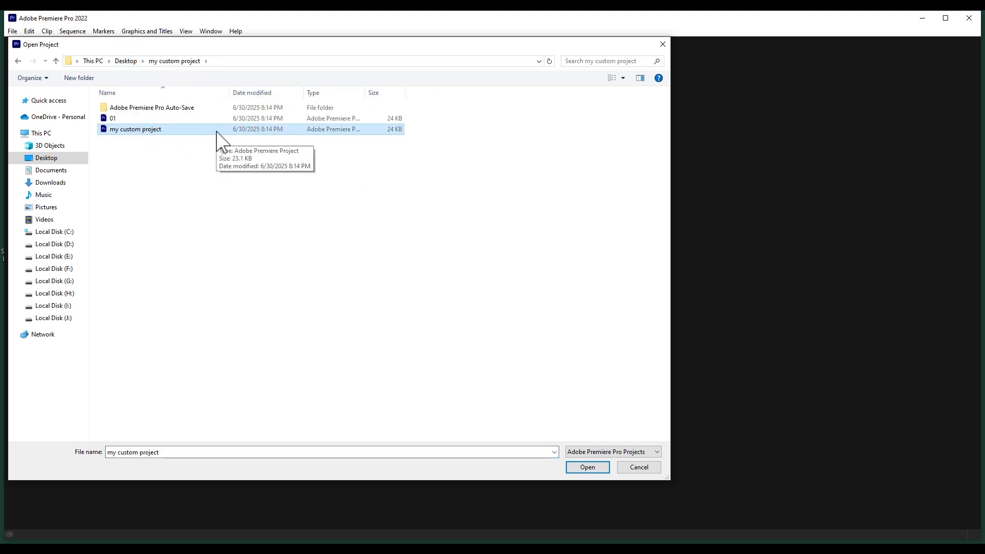
right_click(179, 130)
left_click(215, 268)
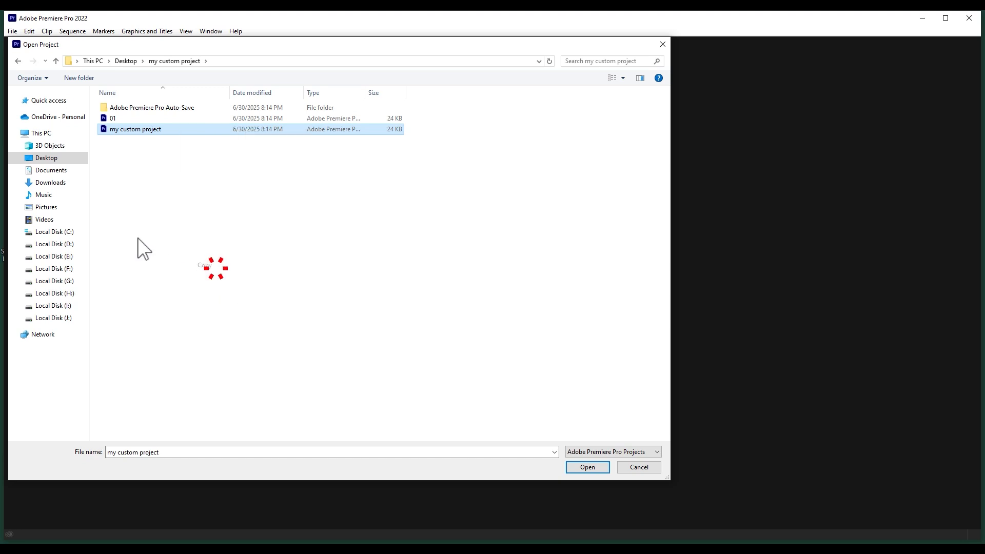
- Paste the copied my custom project file directly onto the Desktop
left_click(48, 159)
right_click(331, 213)
left_click(366, 268)
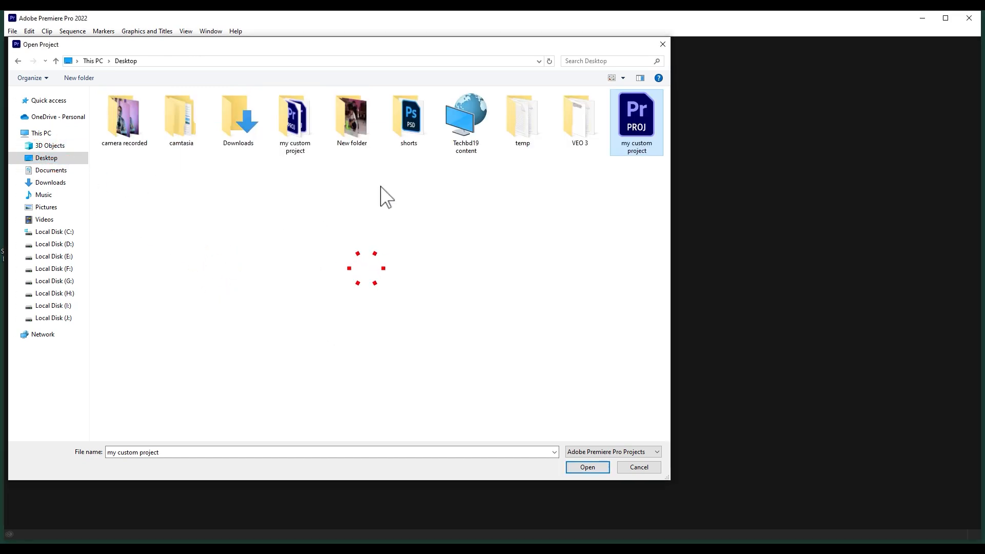
- Open the my custom project copy on the Desktop and browse its bins, including B roll
double_click(642, 120)
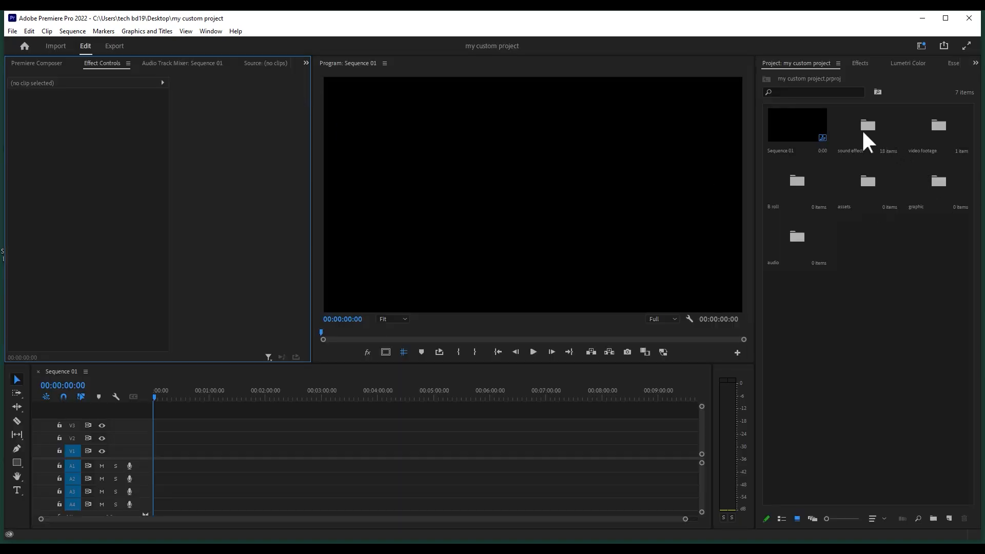
left_click(866, 132)
double_click(796, 180)
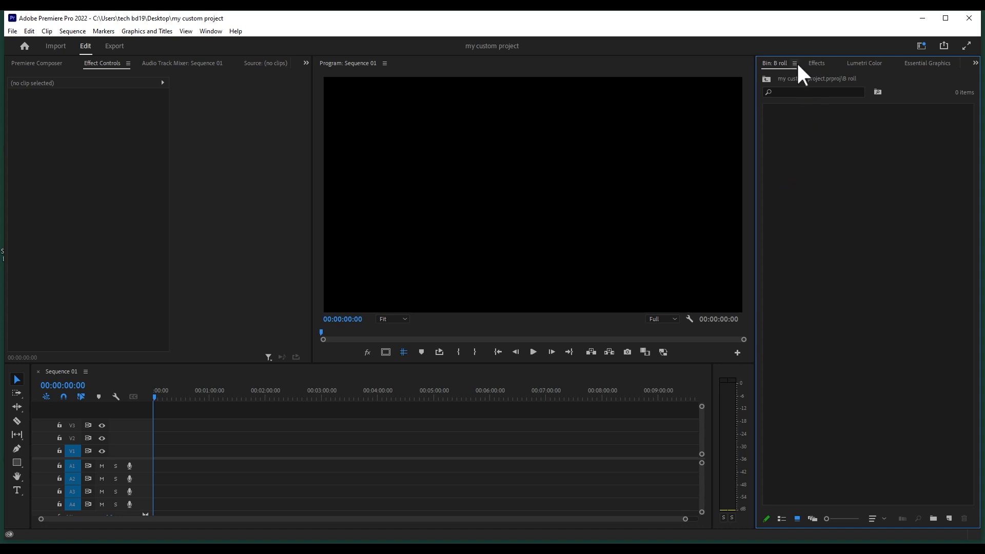
left_click(765, 78)
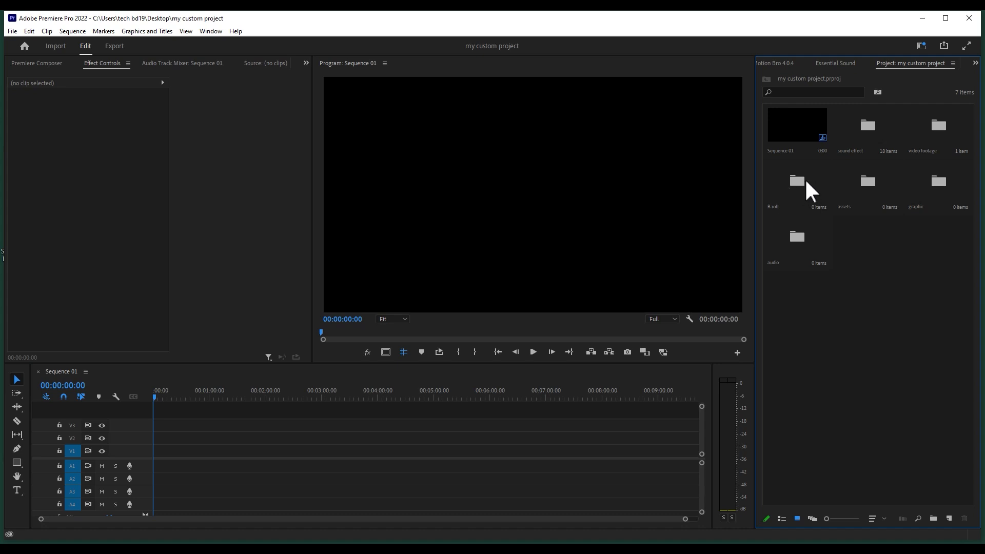
double_click(874, 175)
left_click(868, 127)
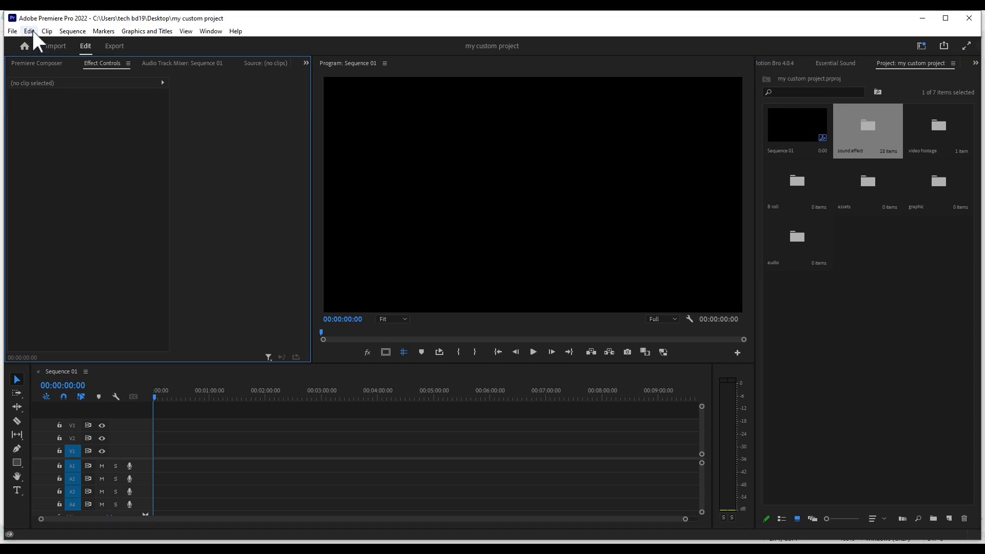
- In the General preferences, set the double-click behaviour for bins to Open in place
left_click(31, 31)
mouse_move(86, 380)
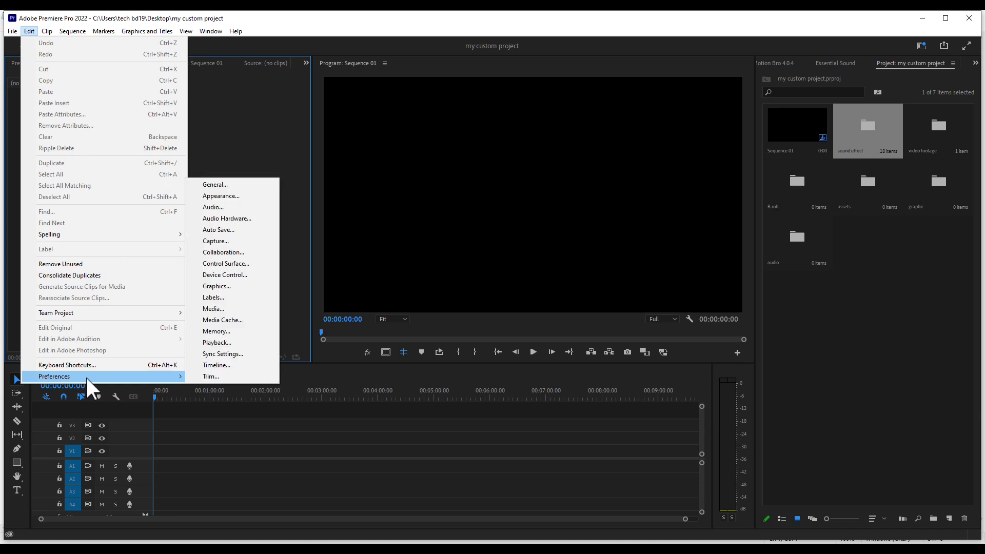
left_click(235, 183)
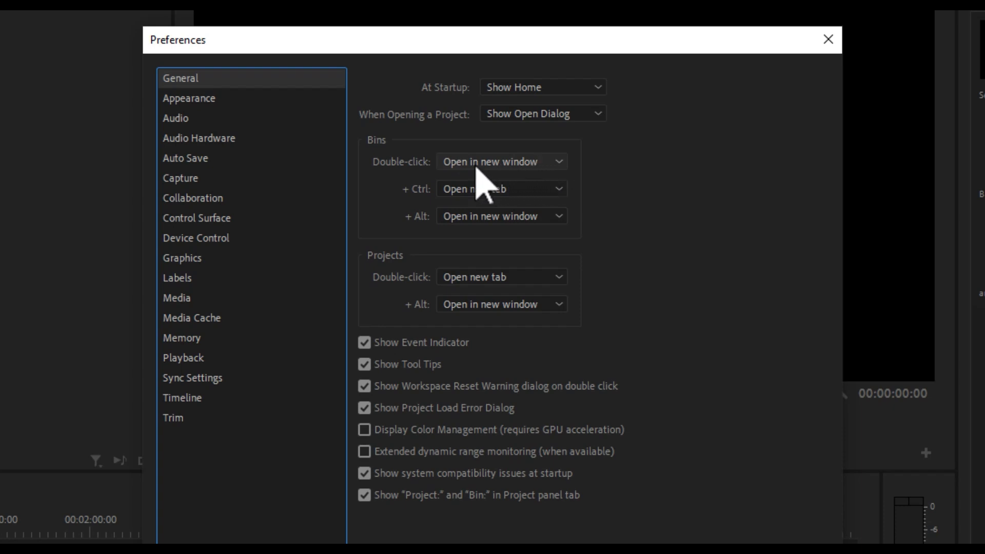
left_click(536, 163)
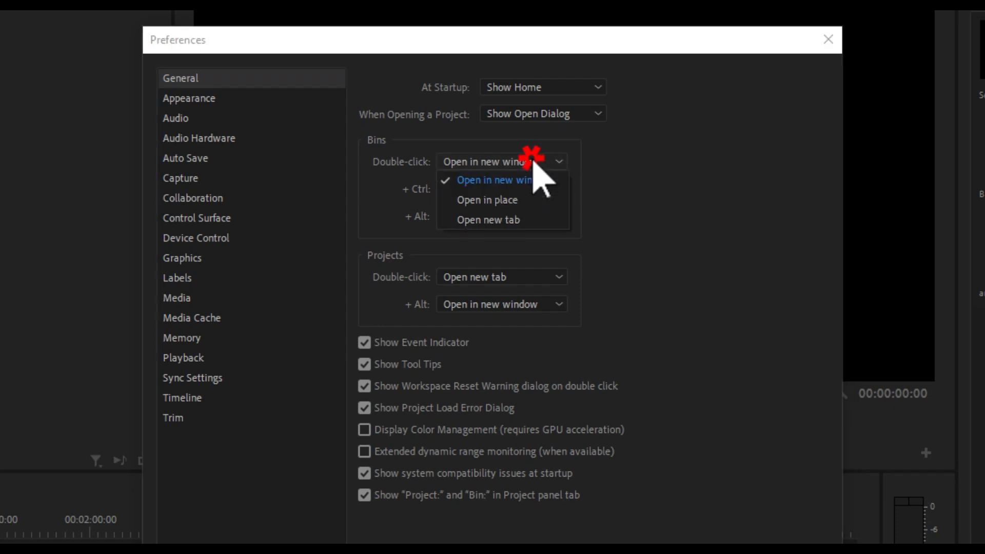
left_click(534, 200)
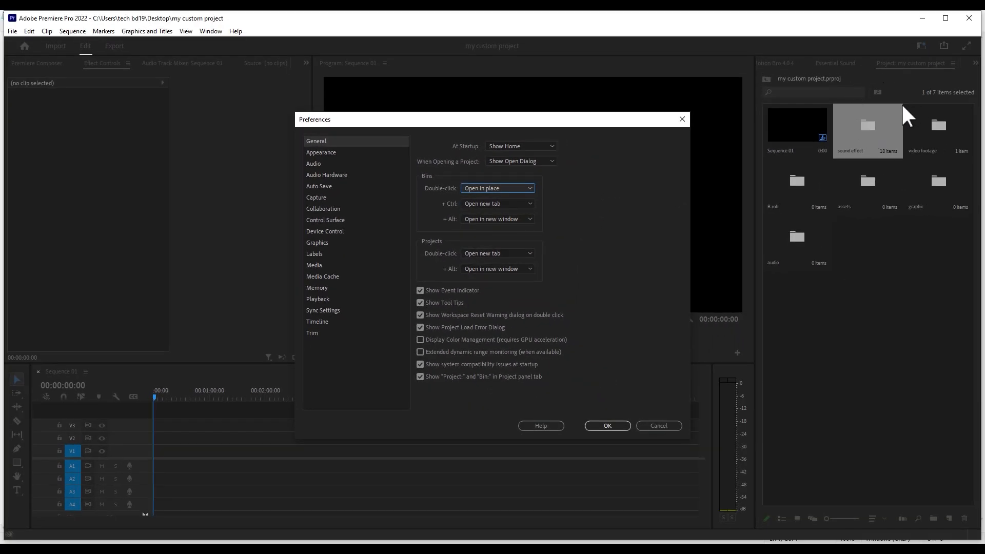
left_click(609, 426)
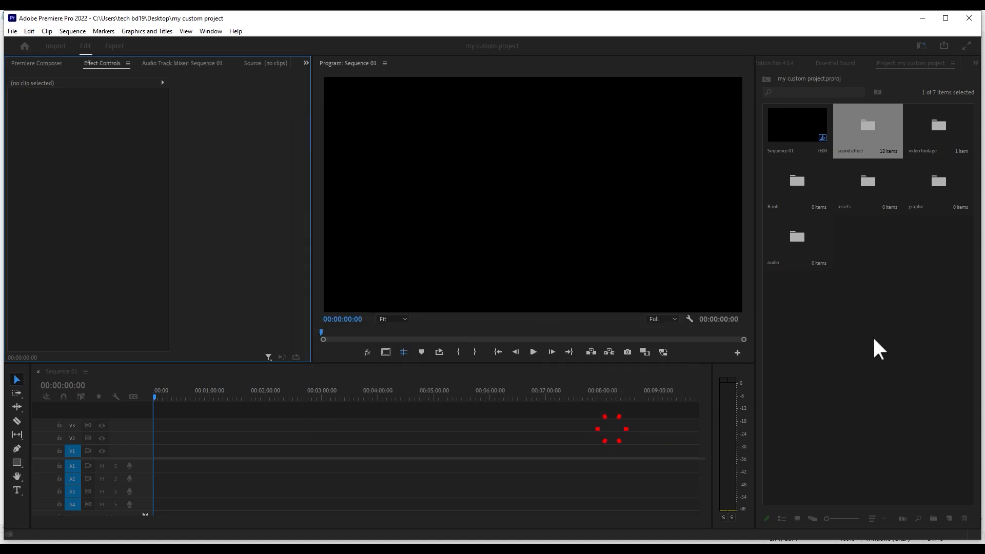
- Try the new bin behaviour by opening the sound effect bin in place and returning to the project's root level, twice
left_click(874, 328)
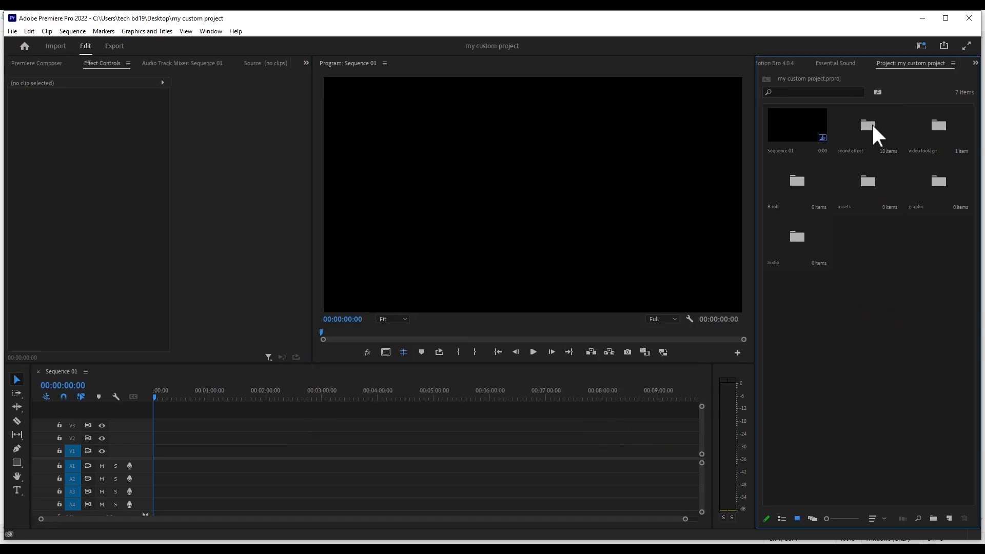
left_click(868, 132)
left_click(867, 129)
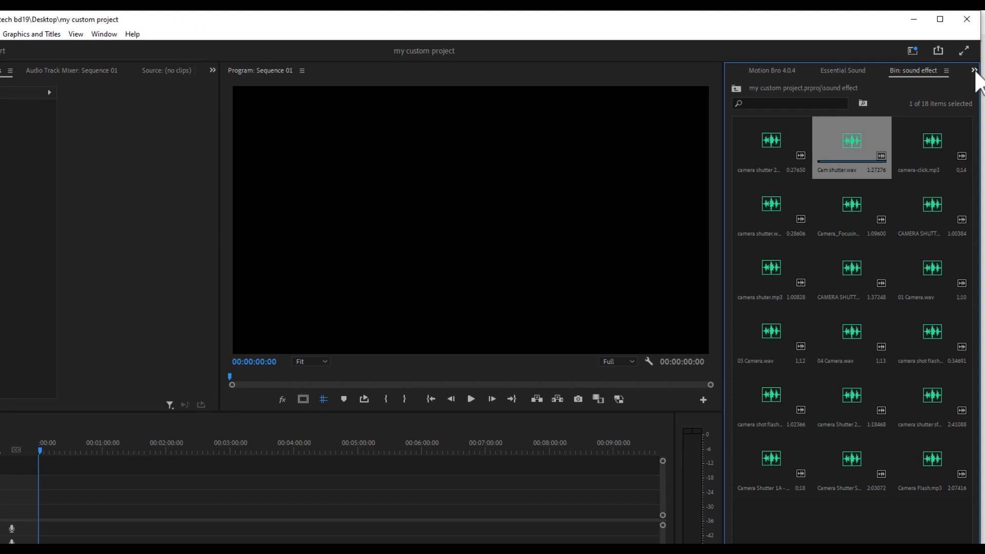
left_click(973, 70)
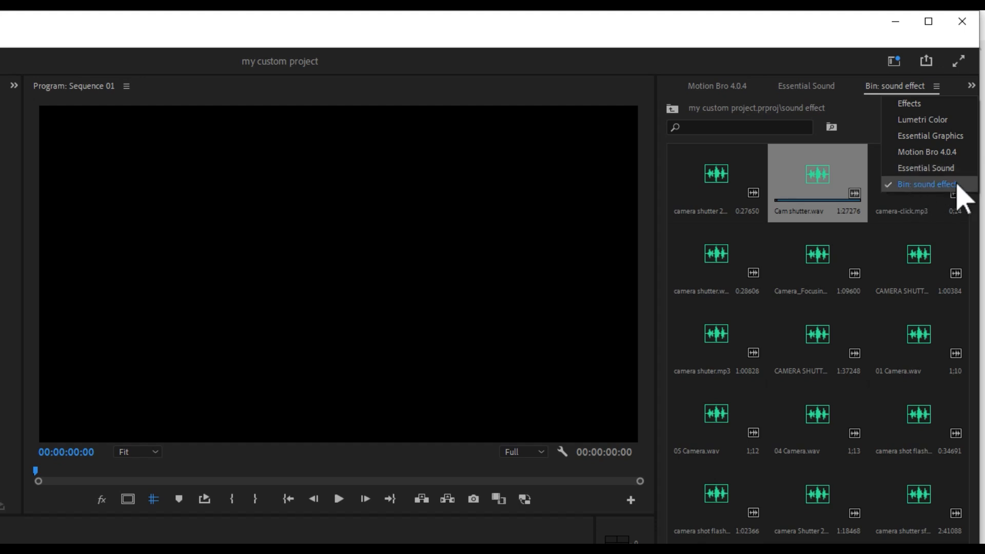
left_click(827, 290)
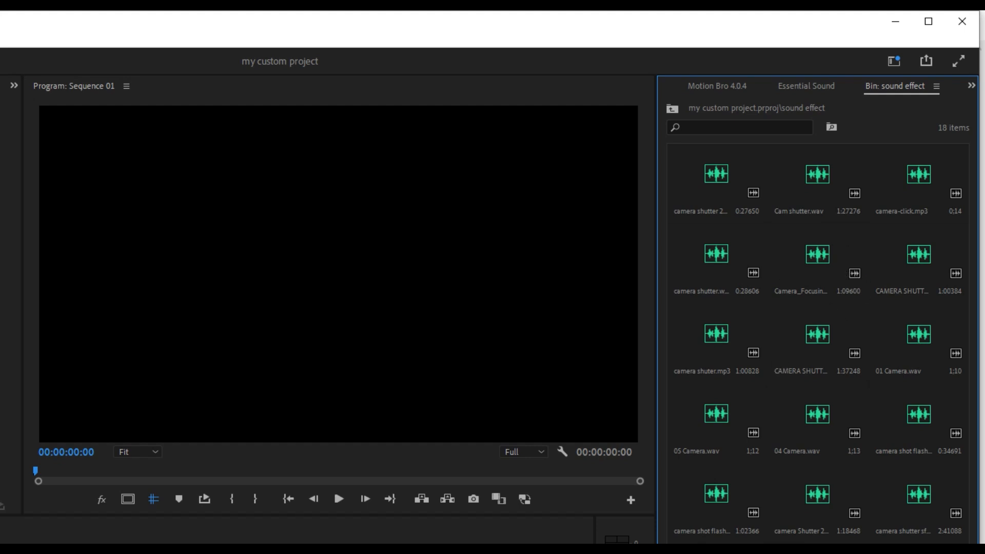
left_click(671, 109)
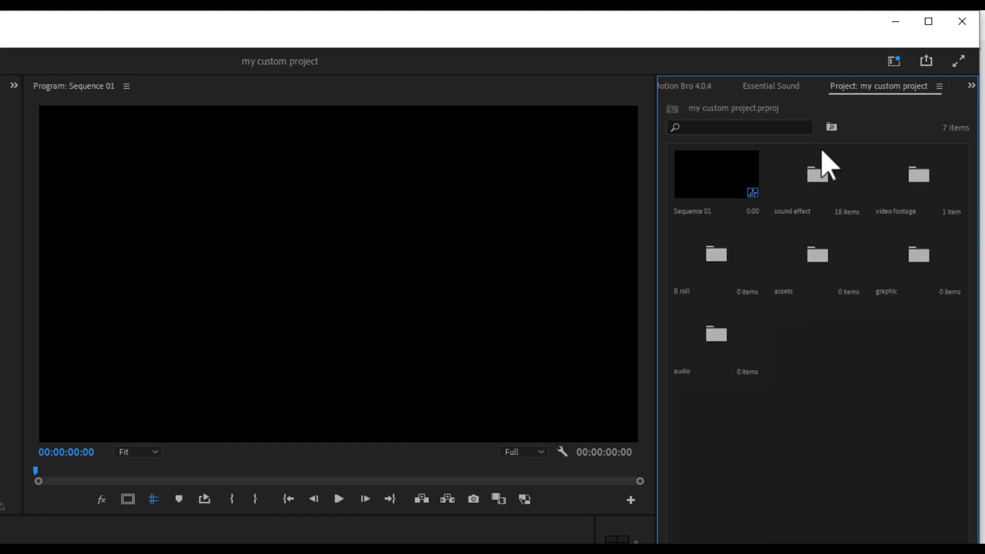
double_click(815, 174)
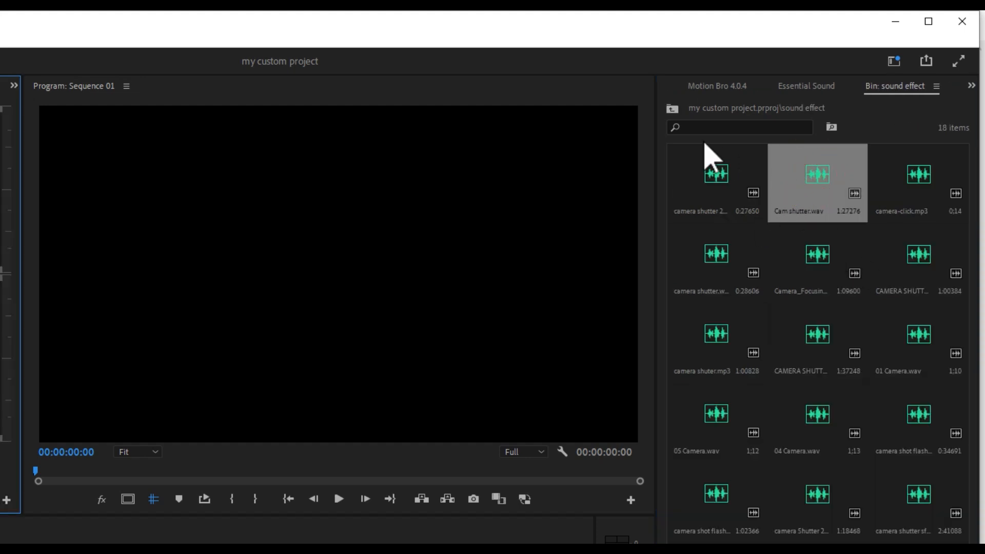
left_click(672, 108)
left_click(842, 402)
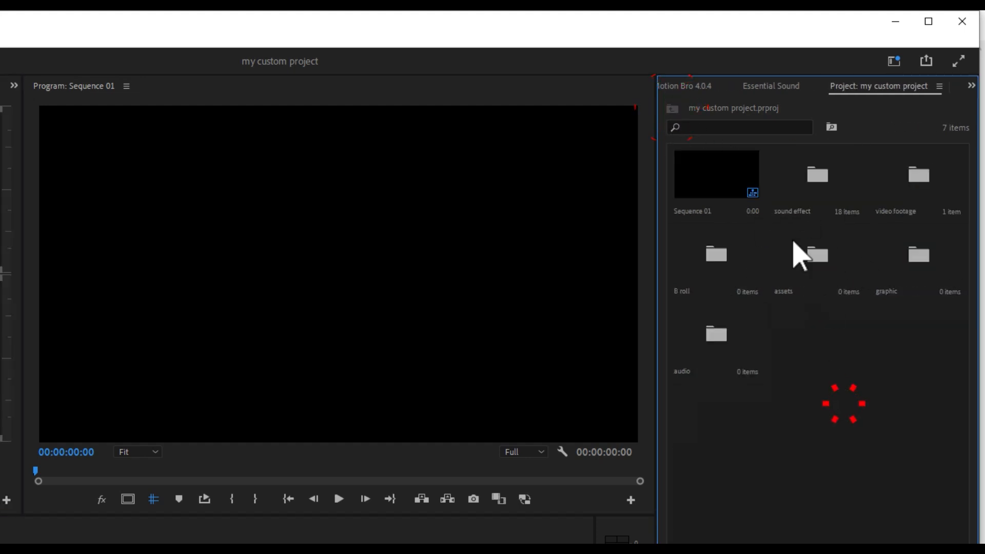
left_click(853, 369)
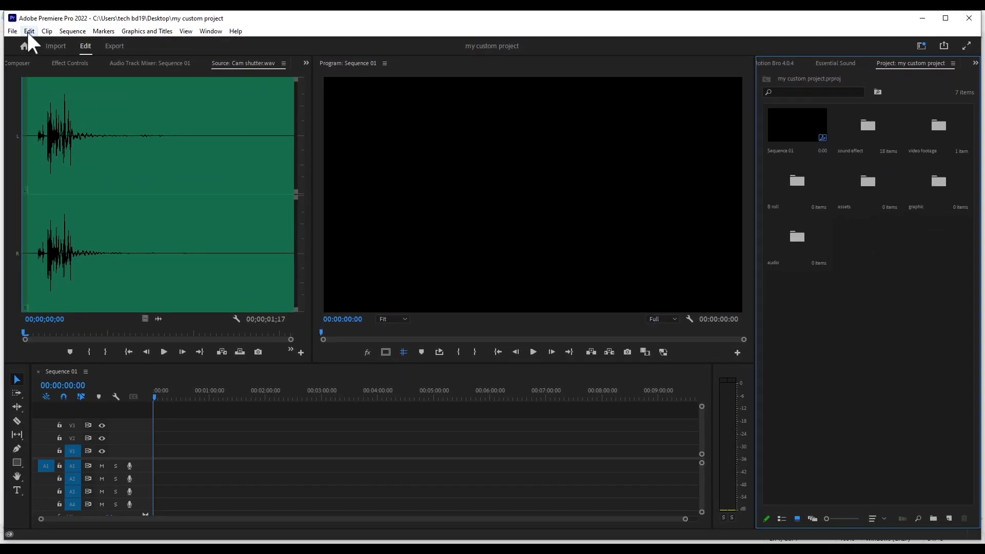
- Find the Project Panel's Go Back command in the keyboard shortcuts and assign Backspace to it
left_click(29, 31)
left_click(91, 365)
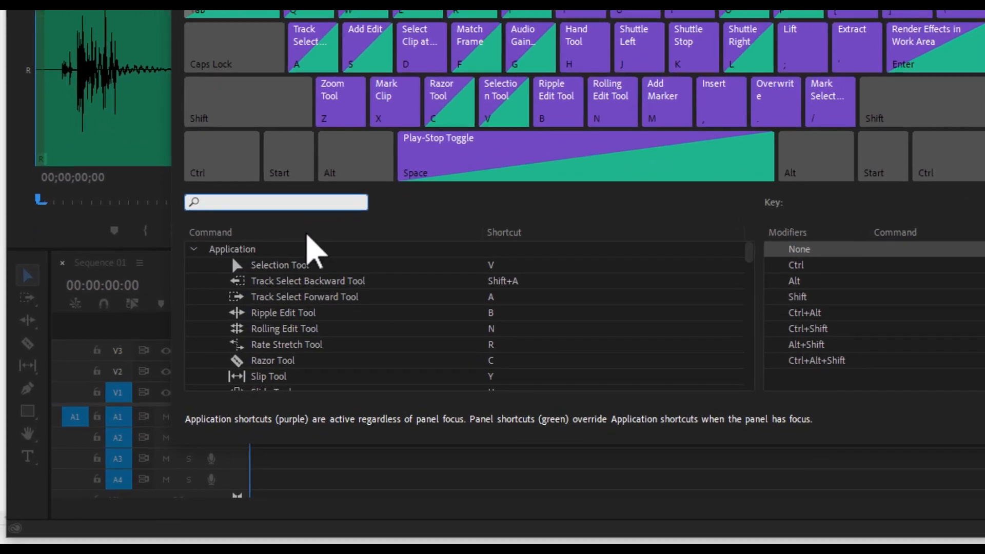
type("go")
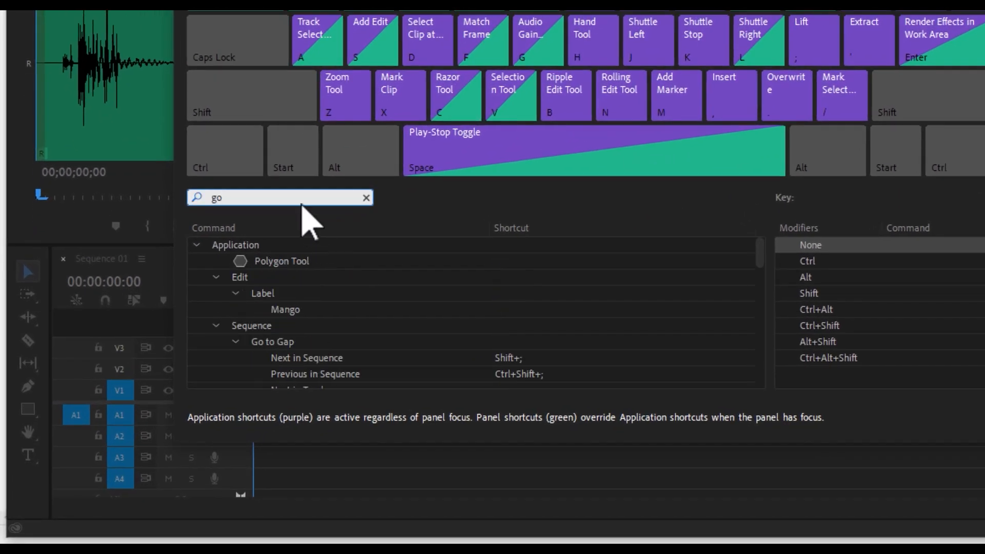
type(" back")
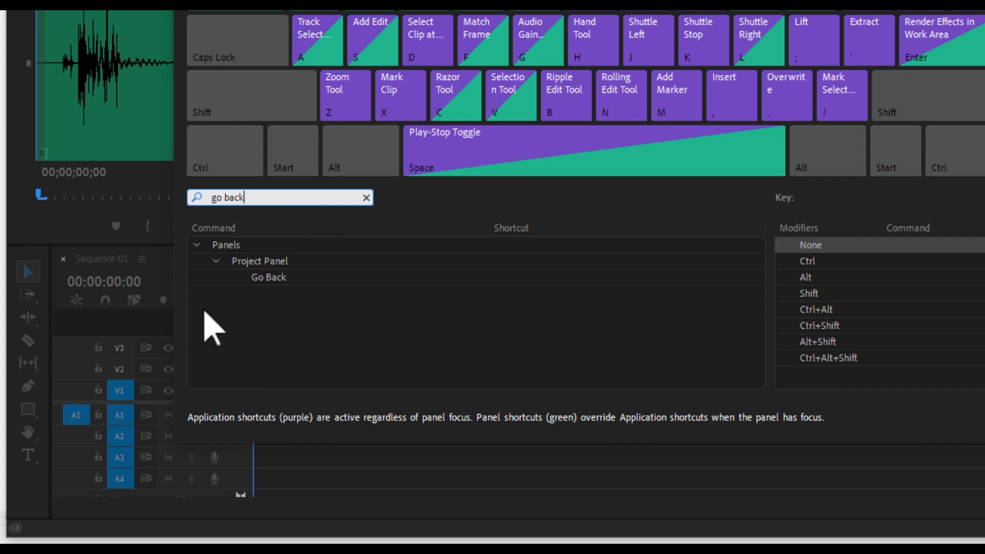
left_click(271, 279)
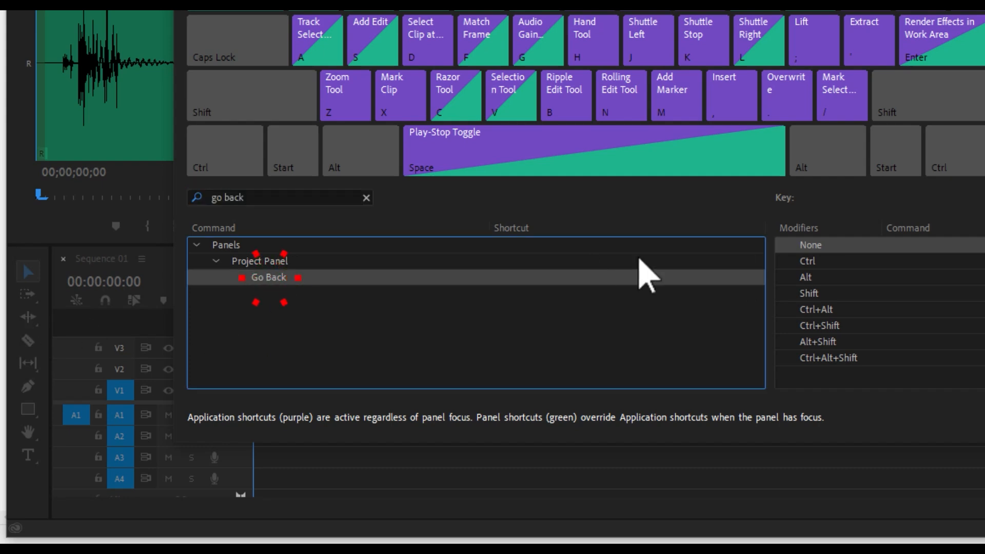
left_click(509, 278)
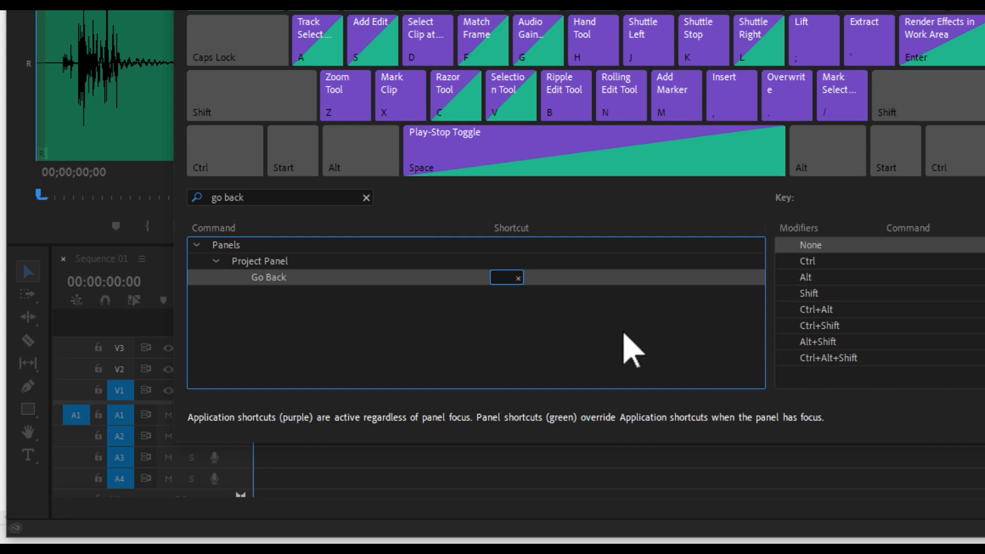
left_click(502, 276)
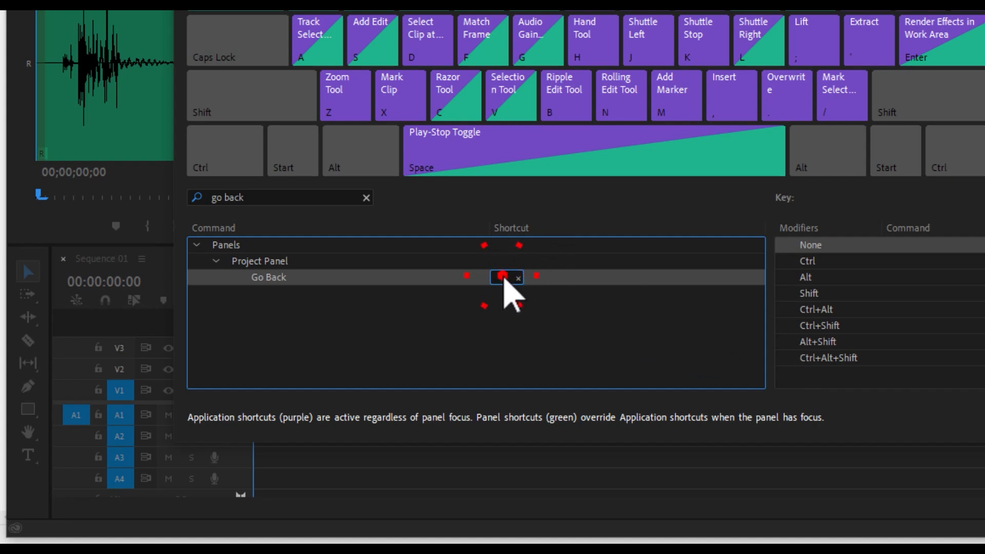
key("BackSpace")
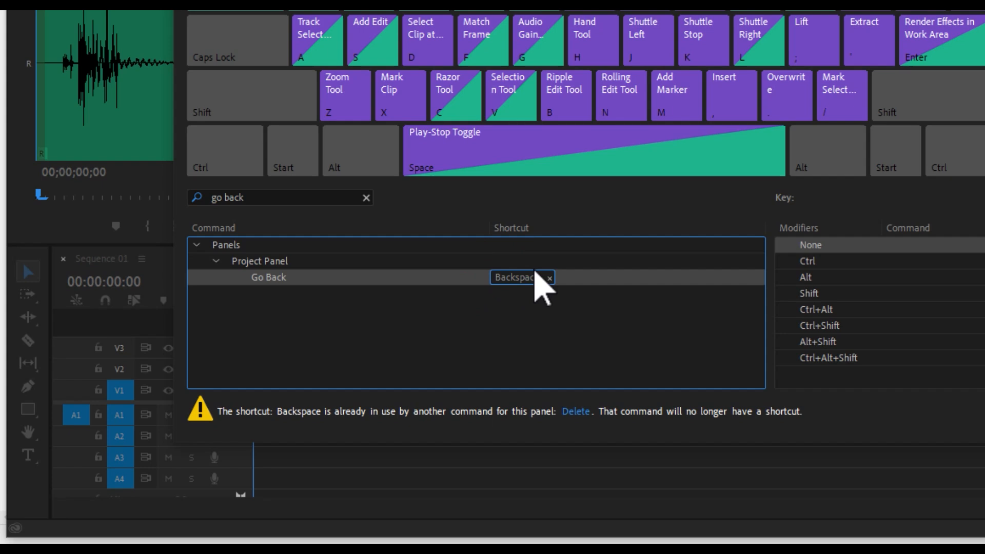
left_click(610, 312)
left_click(811, 461)
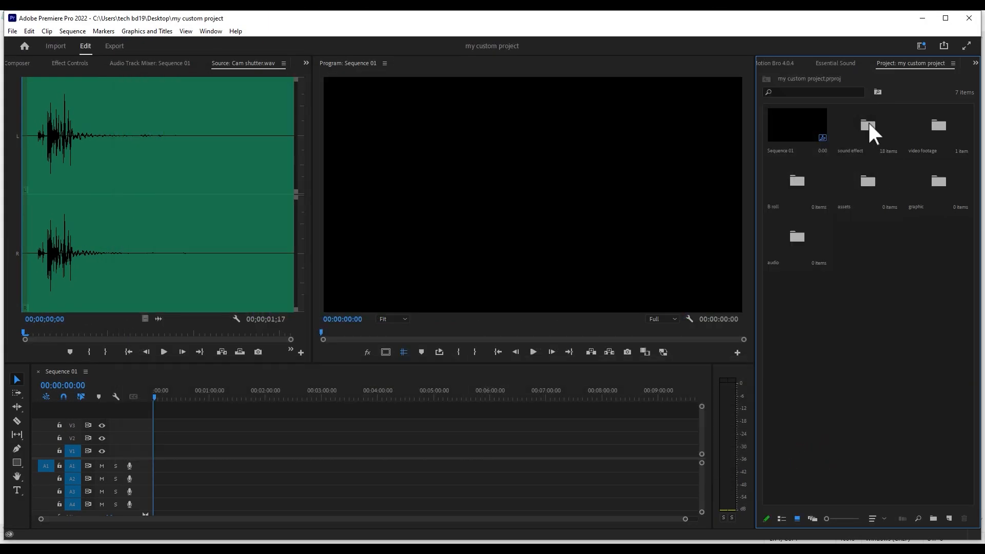
- Test going back with the new shortcut by entering and leaving the sound effect, assets, graphic and video footage bins
double_click(863, 125)
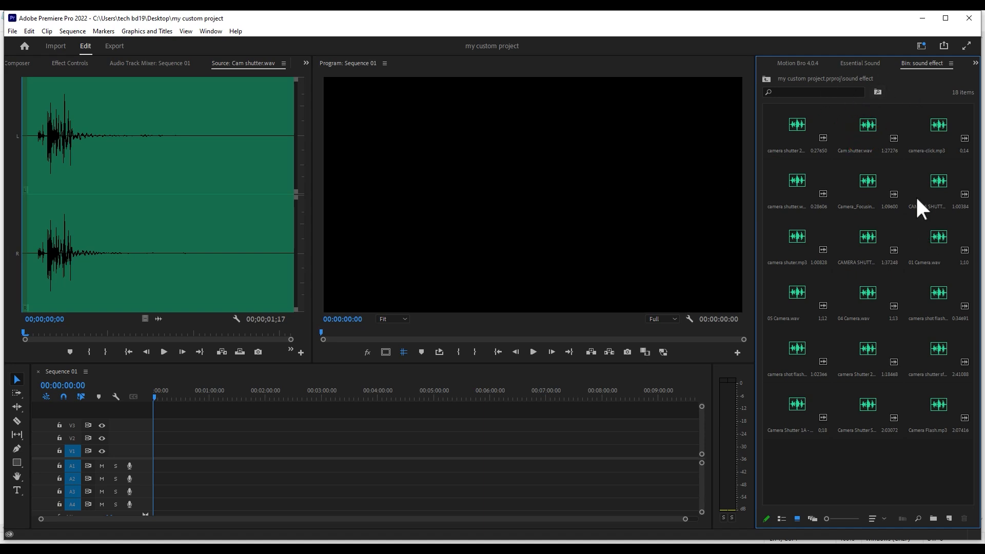
key("BackSpace")
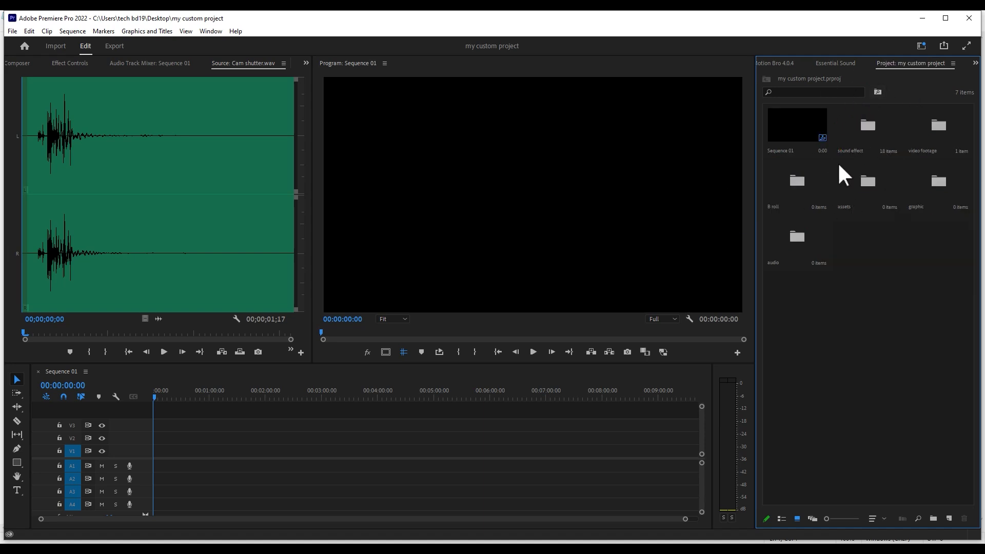
double_click(865, 182)
key("BackSpace")
double_click(951, 183)
key("ctrl+Up")
double_click(942, 133)
key("ctrl+Up")
- Select all the cut clips in Sequence 01, deselect them and move the playhead to 00:00:13:13
key("shift+5")
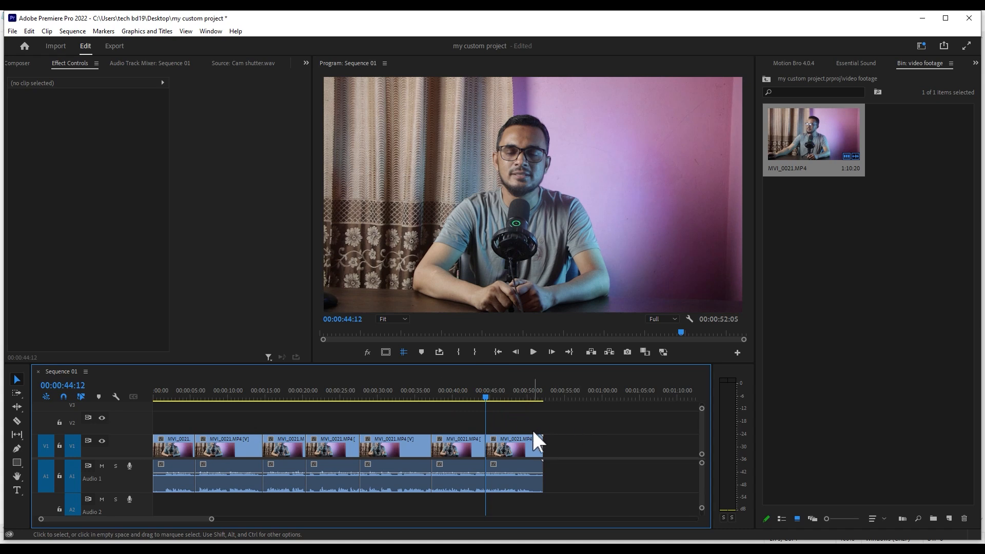
left_click_drag(495, 441, 144, 464)
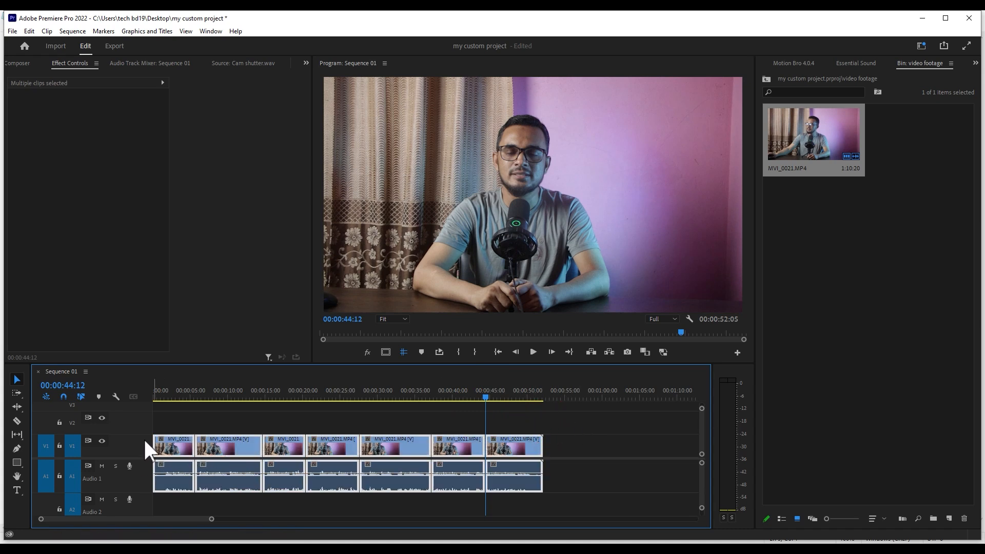
left_click(259, 412)
left_click(255, 395)
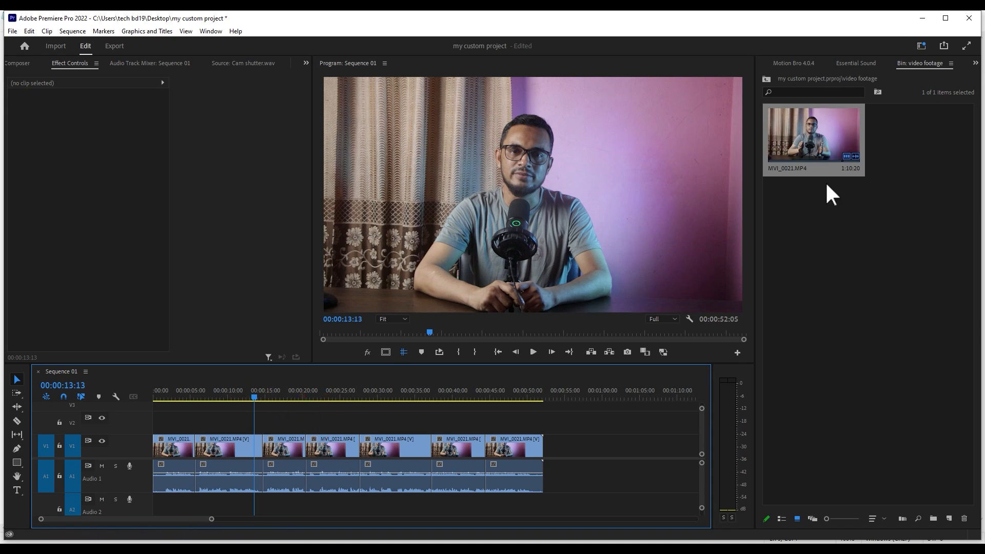
- Return to the project's root level and create a 1920 x 1080 adjustment layer at 25.00 fps with square pixels
left_click(766, 79)
left_click(949, 517)
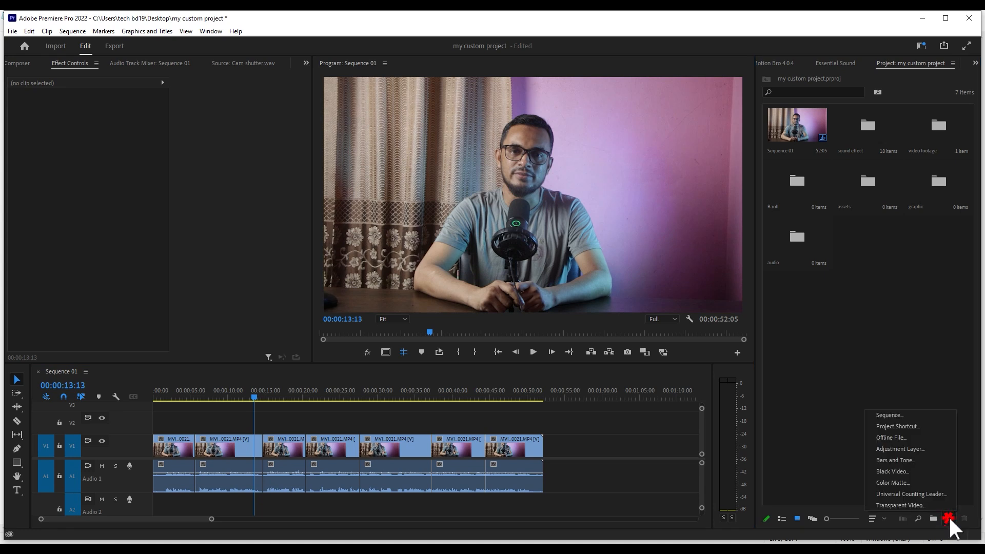
left_click(914, 447)
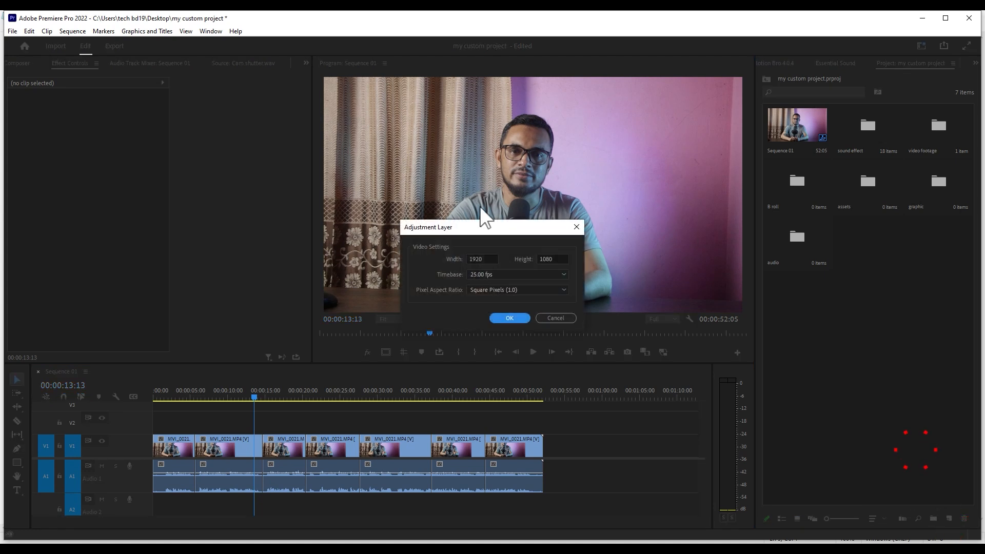
left_click(509, 317)
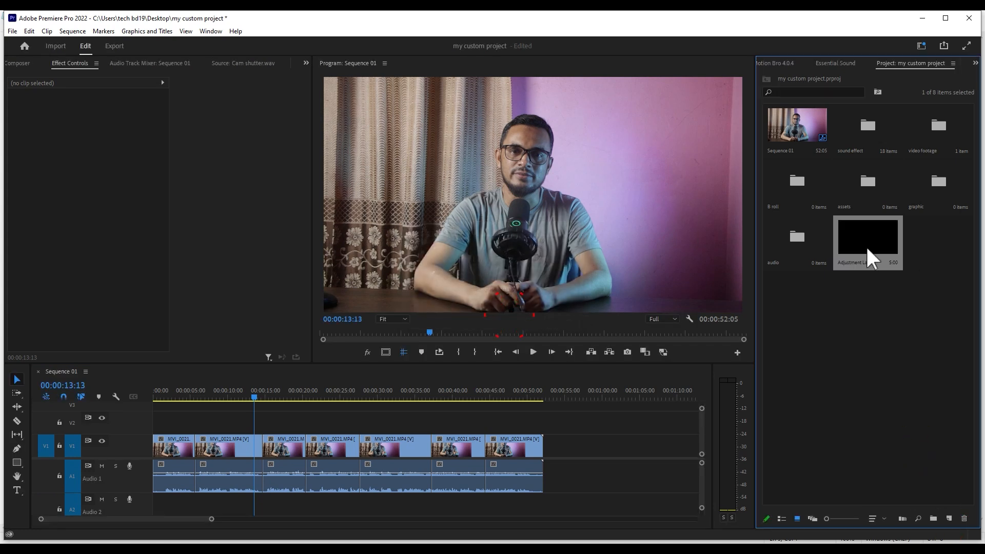
- Place the adjustment layer on track V2 over the full length of the clips and select it for Lumetri colour correction
left_click_drag(863, 238, 542, 426)
left_click(290, 417)
left_click(347, 415)
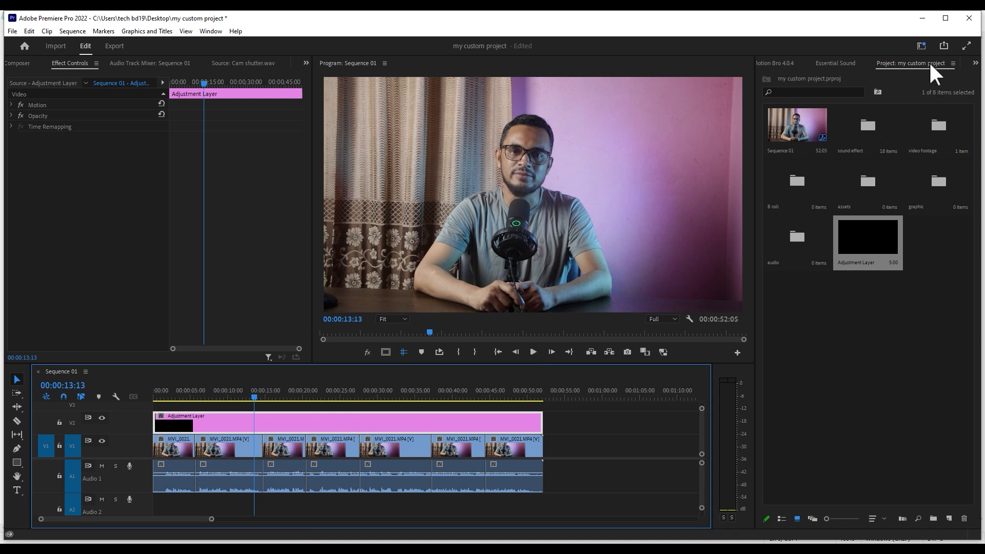
left_click(208, 417)
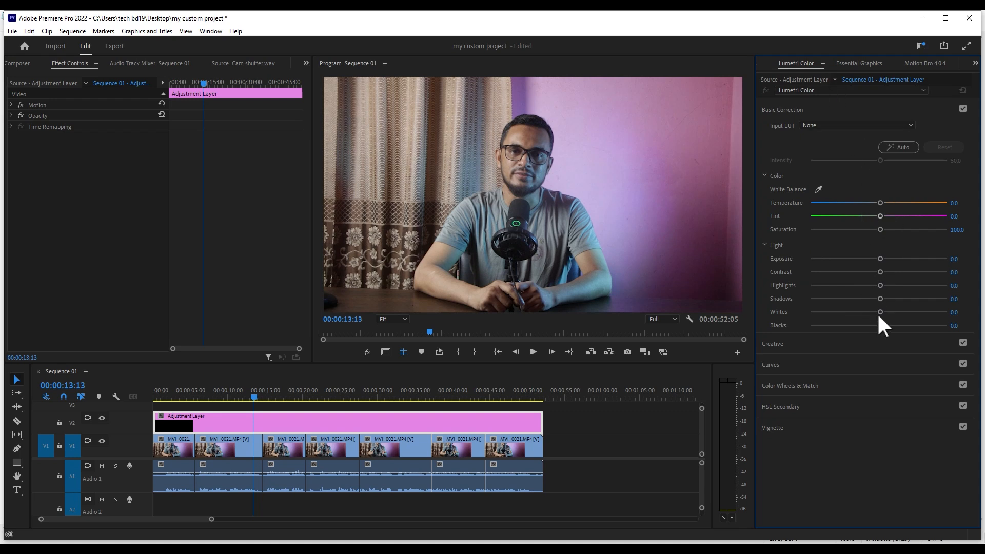
- Raise the adjustment layer's Creative Vibrance to 91.0 in Lumetri Color and check the grade at several points of the sequence
left_click(833, 348)
left_click_drag(880, 322, 941, 323)
left_click_drag(345, 395, 364, 397)
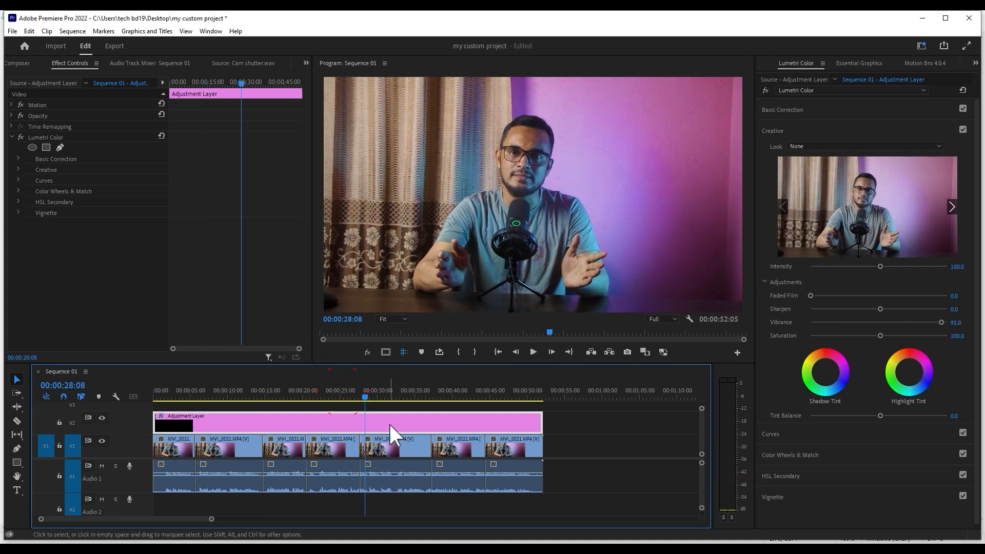
left_click(409, 397)
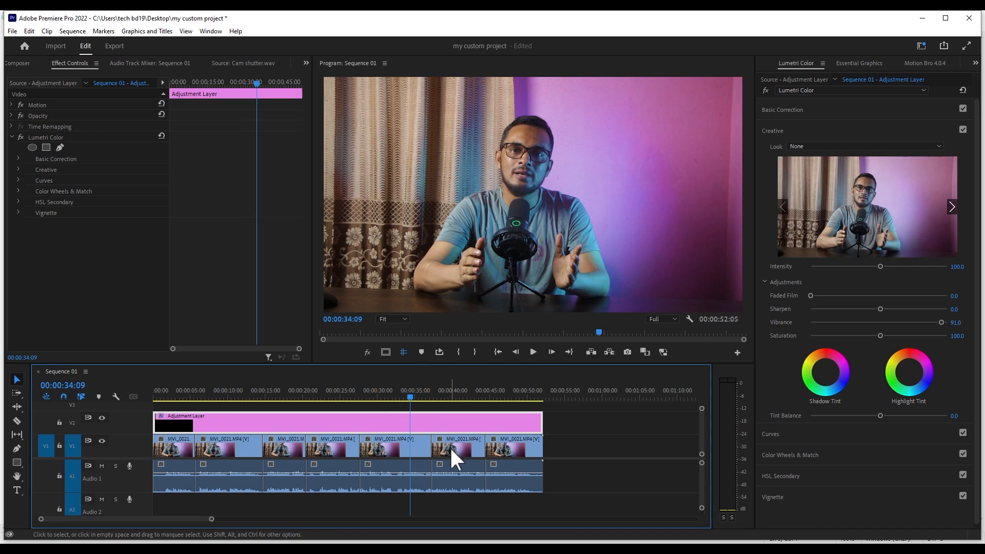
key("space")
left_click(341, 397)
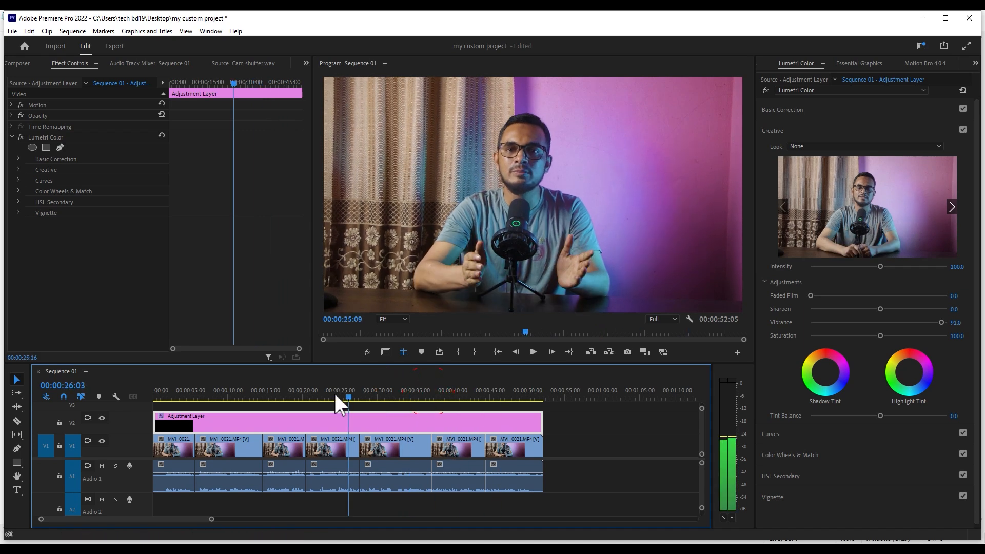
left_click(281, 397)
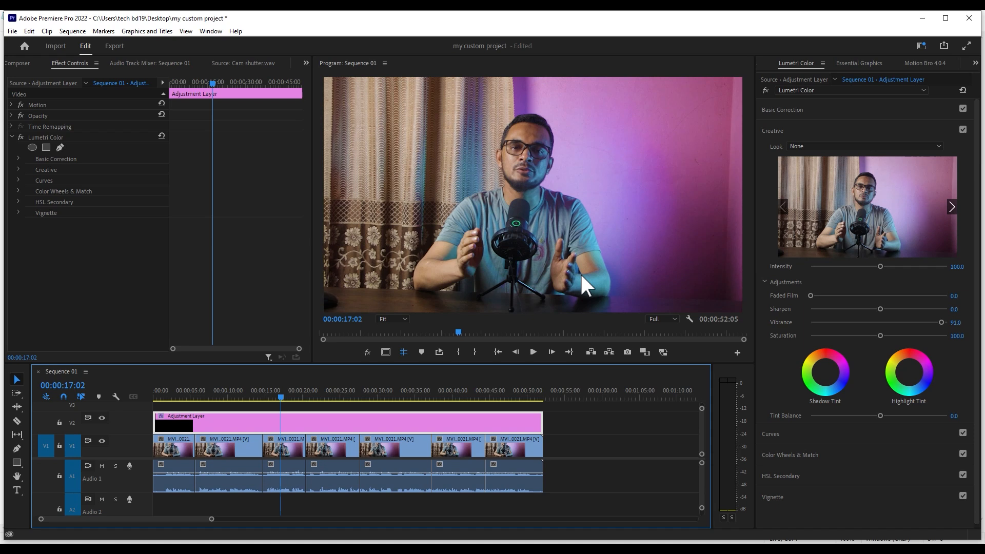
- Delete the full-length adjustment layer from track V2
left_click(324, 410)
left_click(252, 408)
left_click(253, 416)
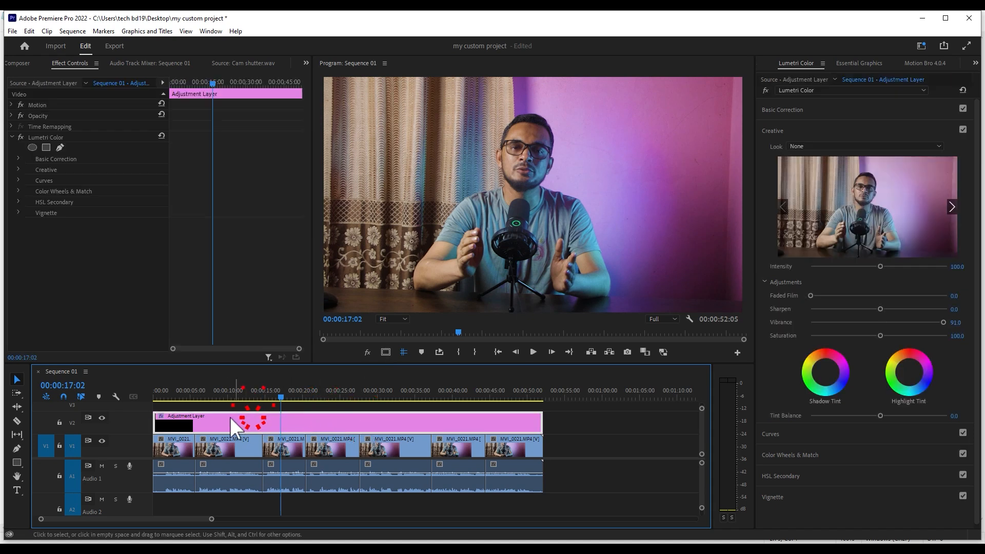
key("Delete")
- Place a new adjustment layer on V2 over the end of the second clip, from 00:00:09:22 to the clip's cut
key("shift+1")
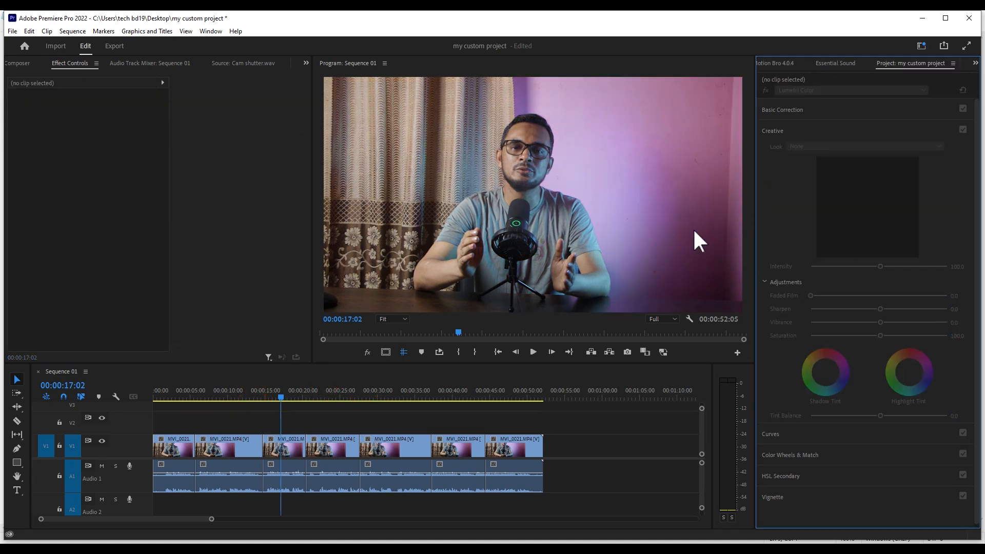
left_click(864, 240)
left_click_drag(865, 241, 295, 420)
left_click(211, 380)
left_click_drag(206, 396, 230, 447)
left_click(224, 444)
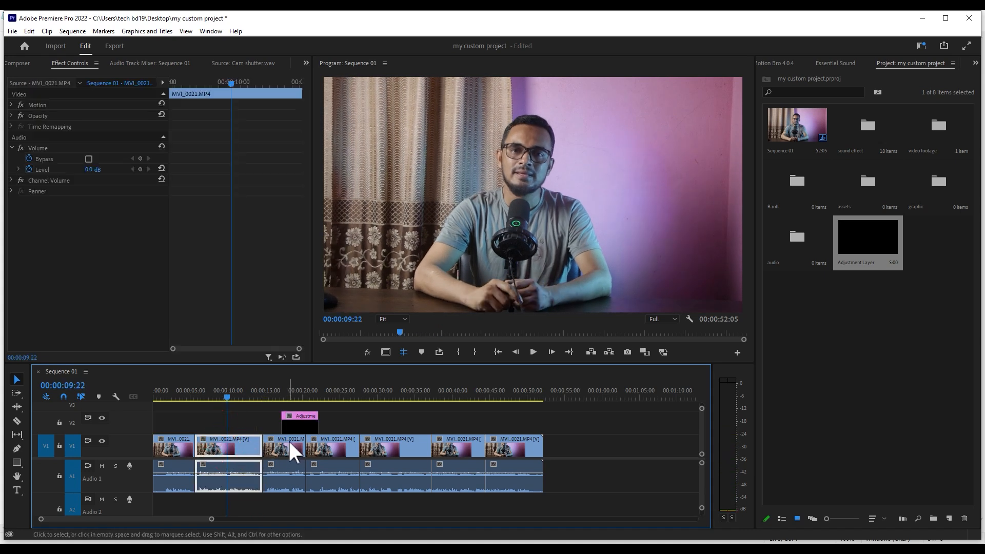
left_click(292, 423)
left_click_drag(235, 424, 234, 423)
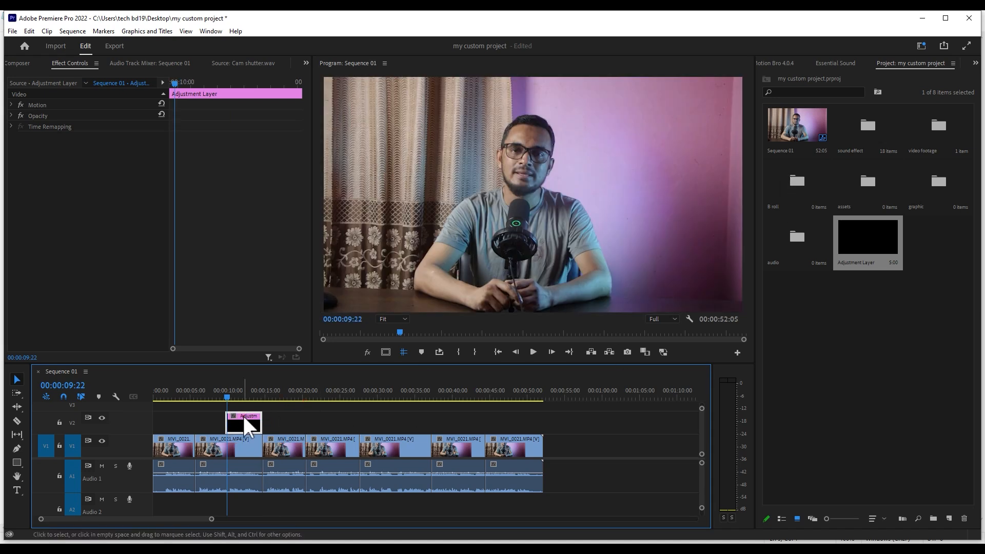
- Apply the "zoom in short" preset from the camera zoom presets folder to the short adjustment layer
key("shift+7")
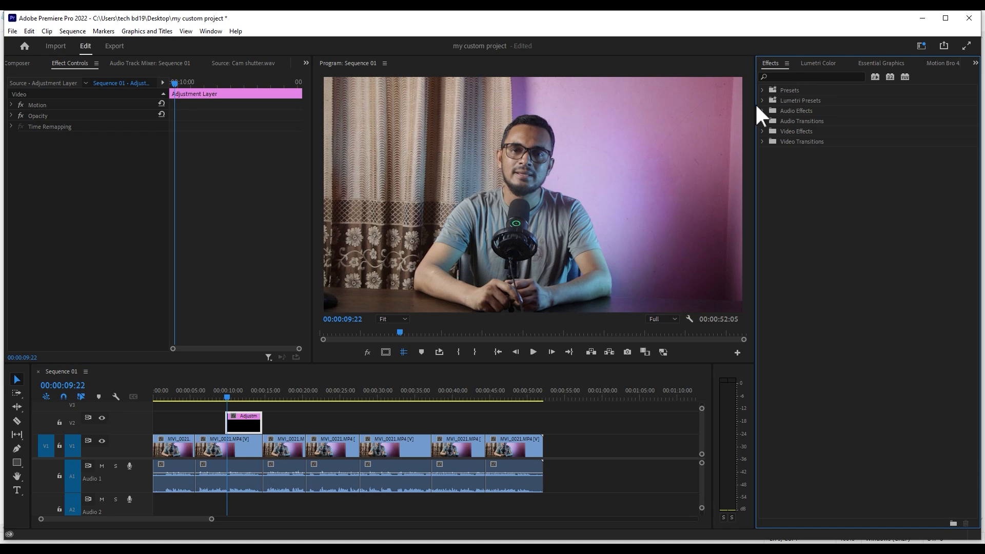
left_click(762, 91)
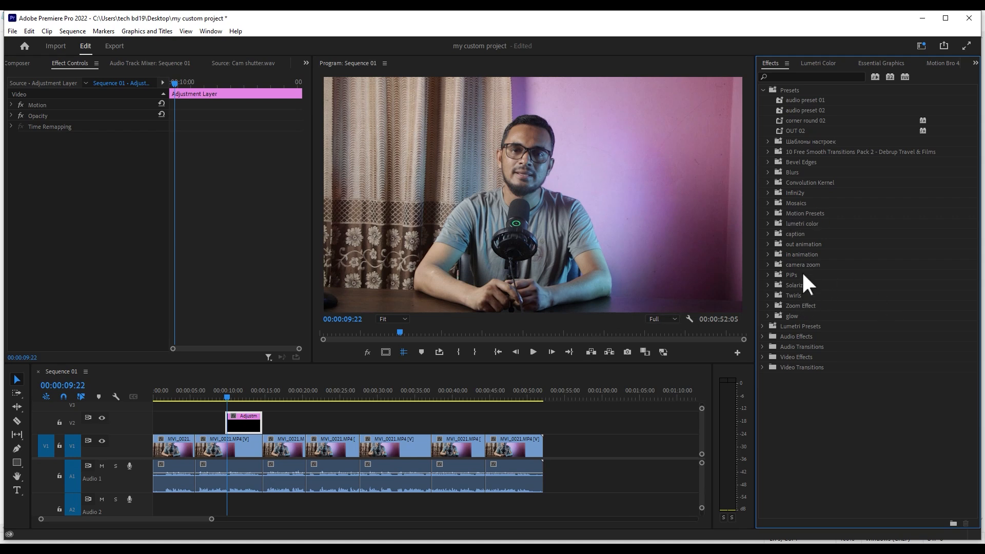
left_click(777, 265)
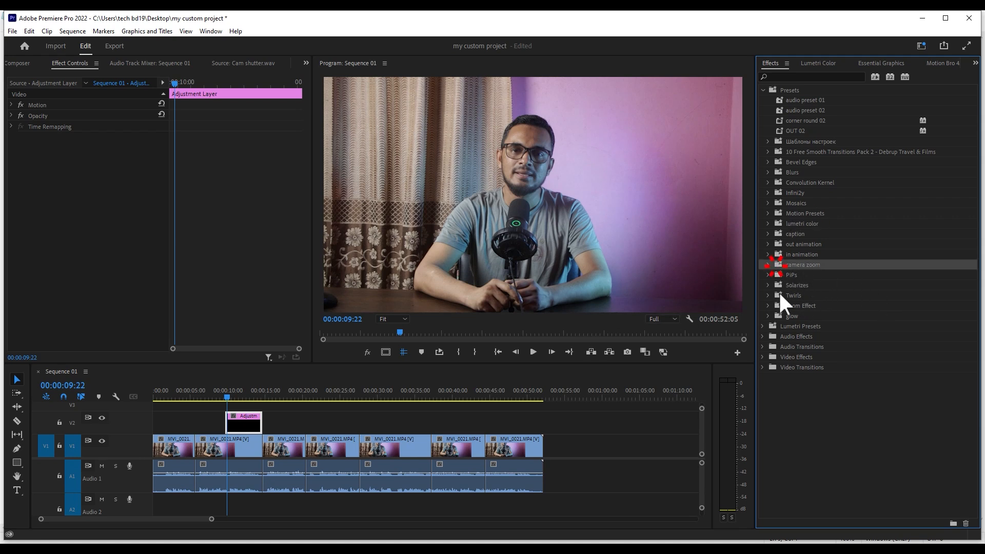
left_click(768, 265)
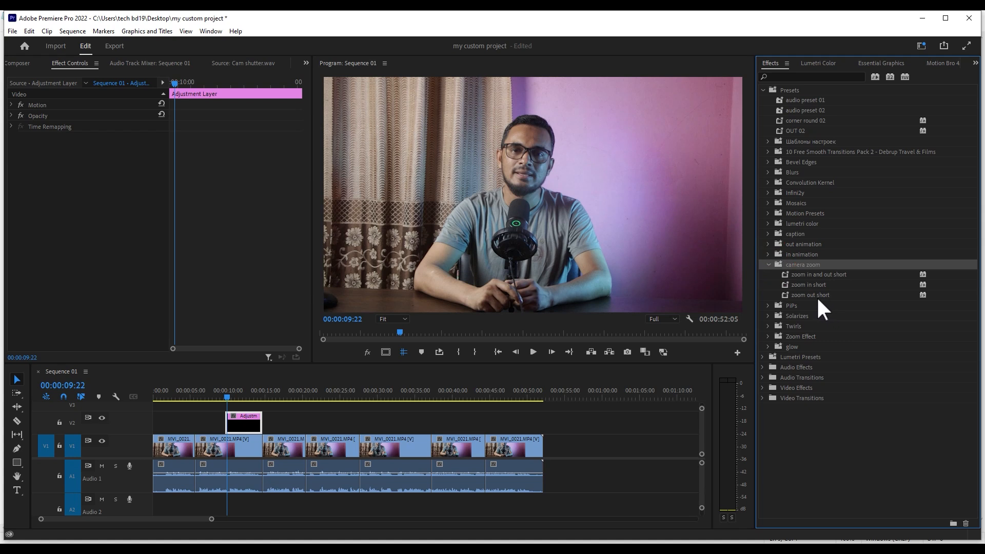
left_click(802, 284)
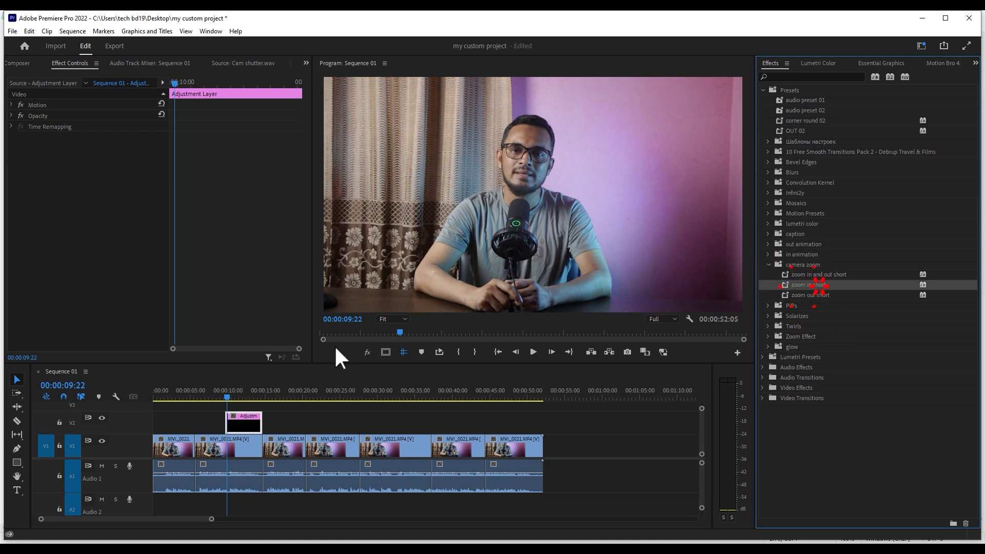
left_click_drag(335, 347, 232, 417)
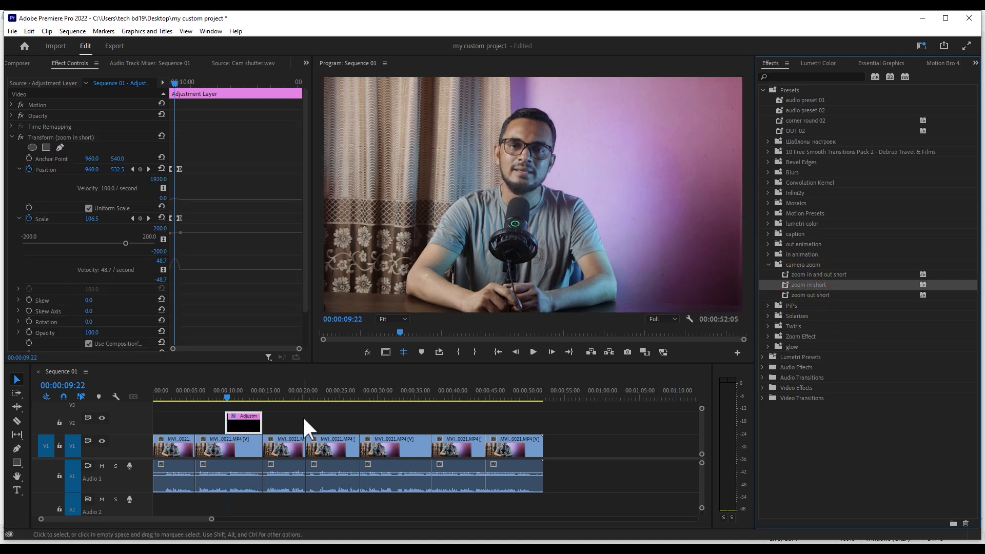
- Enlarge the timeline around the adjustment layer, mute Audio 1 and play from before the layer to check the zoom-in
left_click(296, 413)
left_click(230, 397)
key("equal")
key("equal")
key("equal")
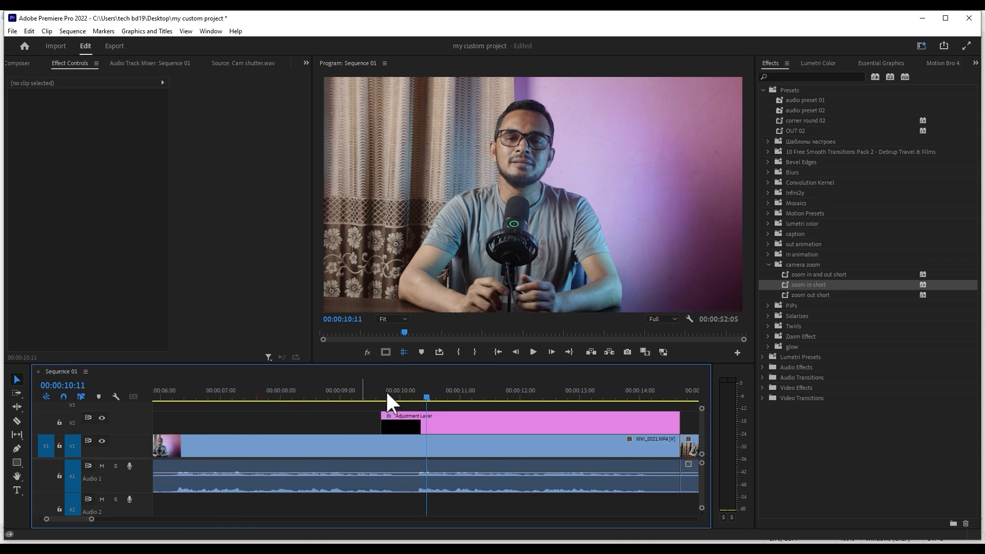
left_click(366, 384)
key("space")
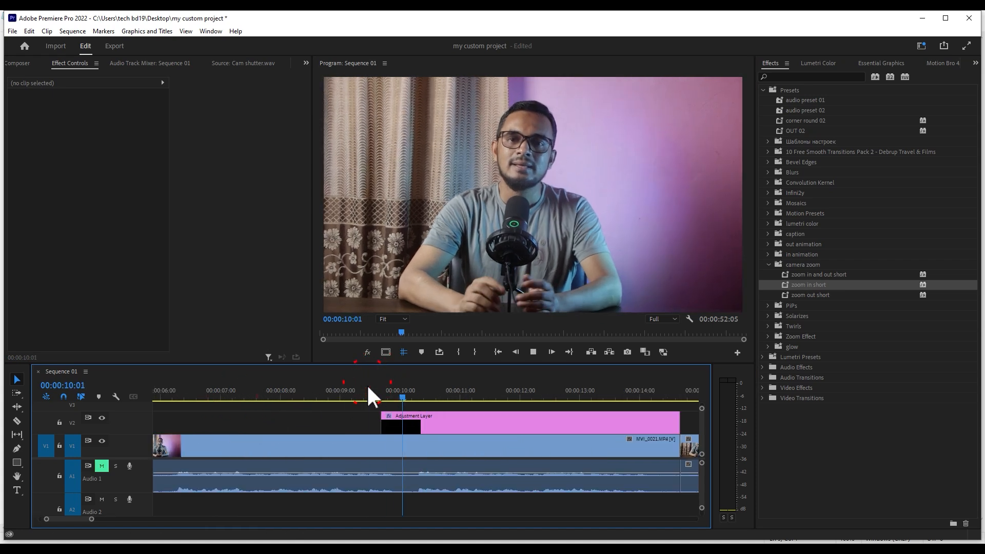
- Shorten the adjustment layer to 00:00:12:06, add a second one directly after it and cut that one at the clip's end
left_click_drag(679, 422, 539, 417)
key("shift+1")
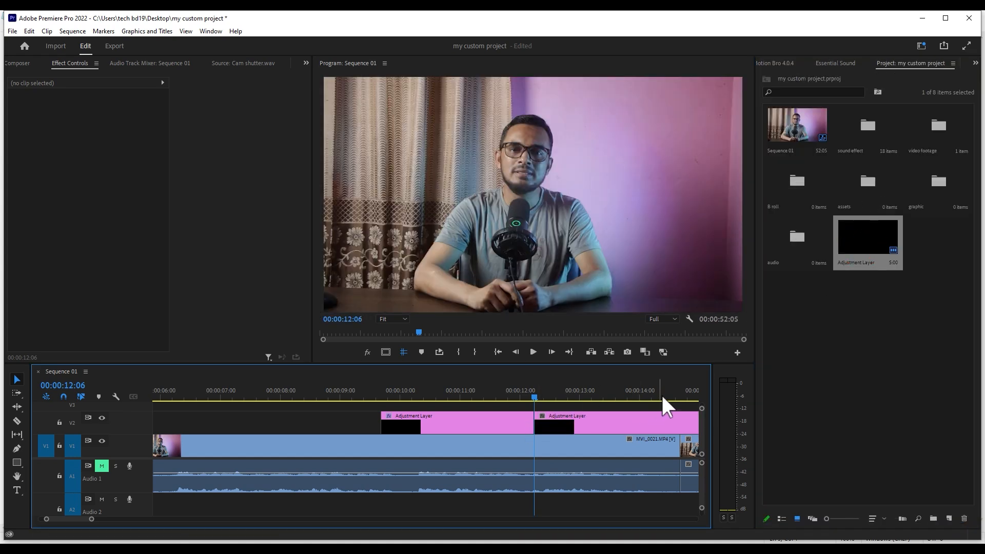
left_click(679, 391)
left_click(681, 419)
key("ctrl+k")
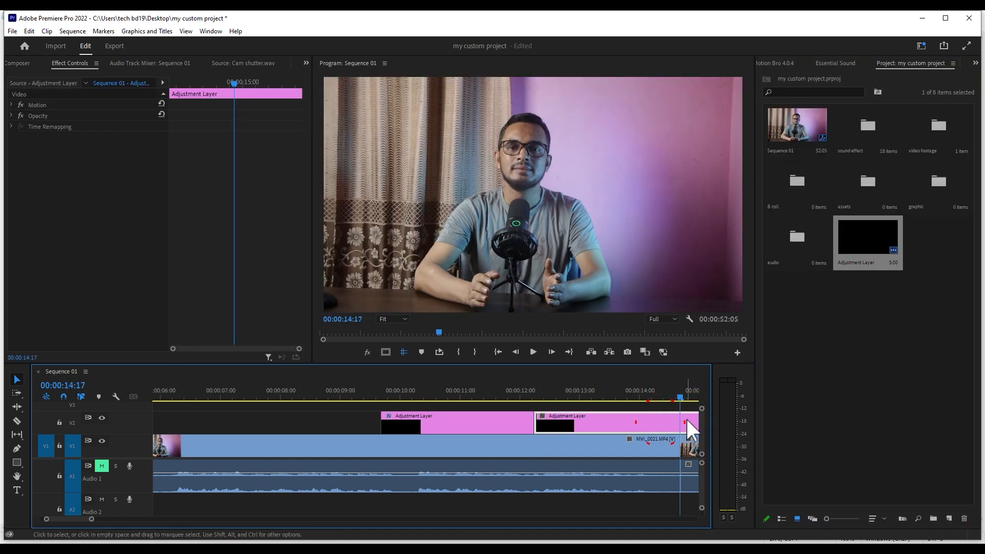
left_click(688, 417)
key("Delete")
- Apply the "zoom out short" preset to the second adjustment layer and play across the join to check it
left_click(639, 398)
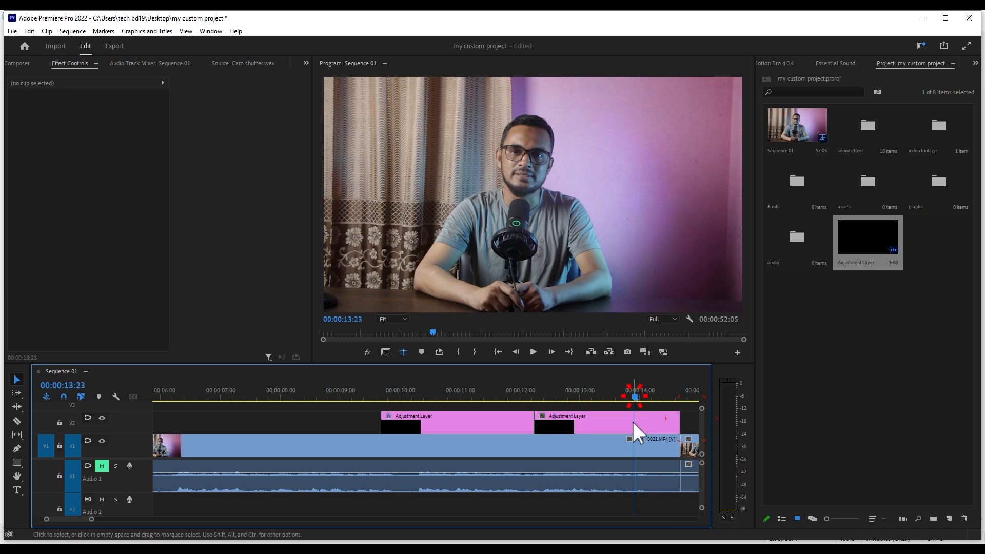
left_click(632, 421)
key("shift+7")
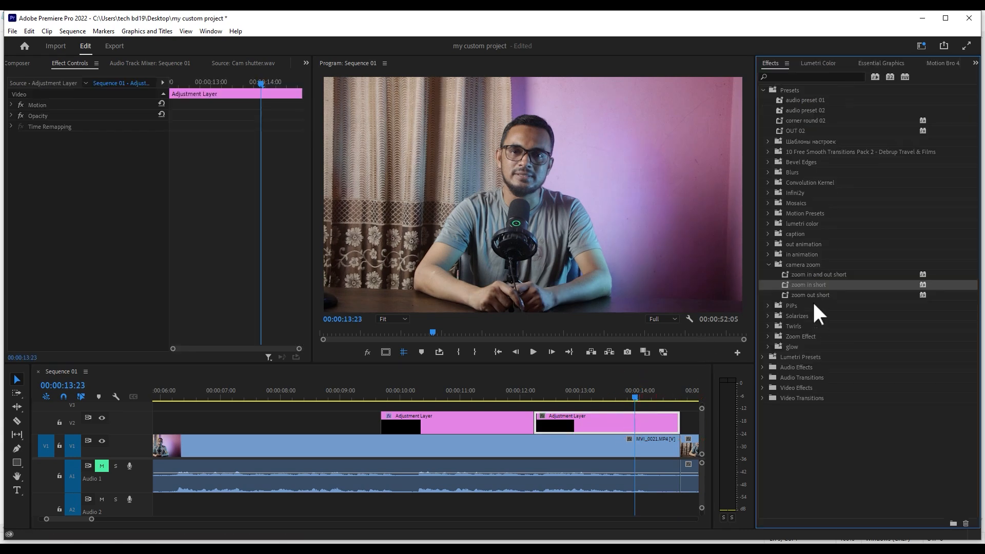
left_click_drag(810, 295, 617, 414)
left_click(524, 391)
key("space")
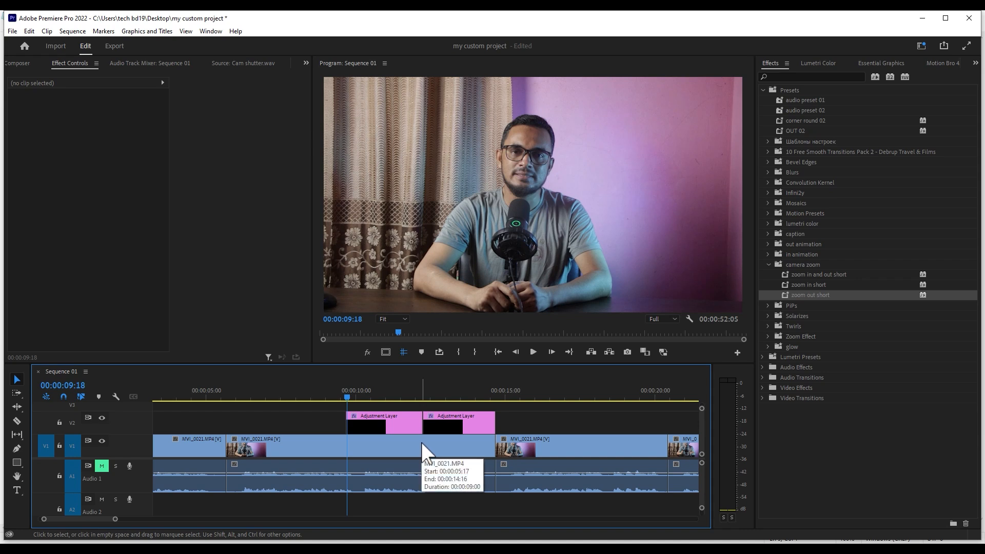
- Scrub from before the first adjustment layer to 00:00:10:17 to examine the zoom-in on the second clip
left_click(344, 396)
left_click(364, 445)
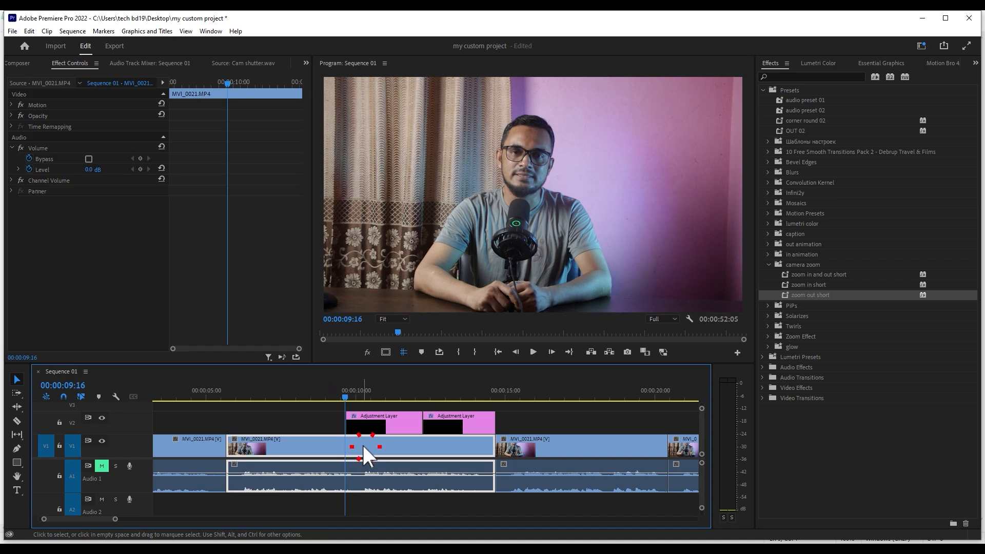
left_click_drag(355, 388, 364, 392)
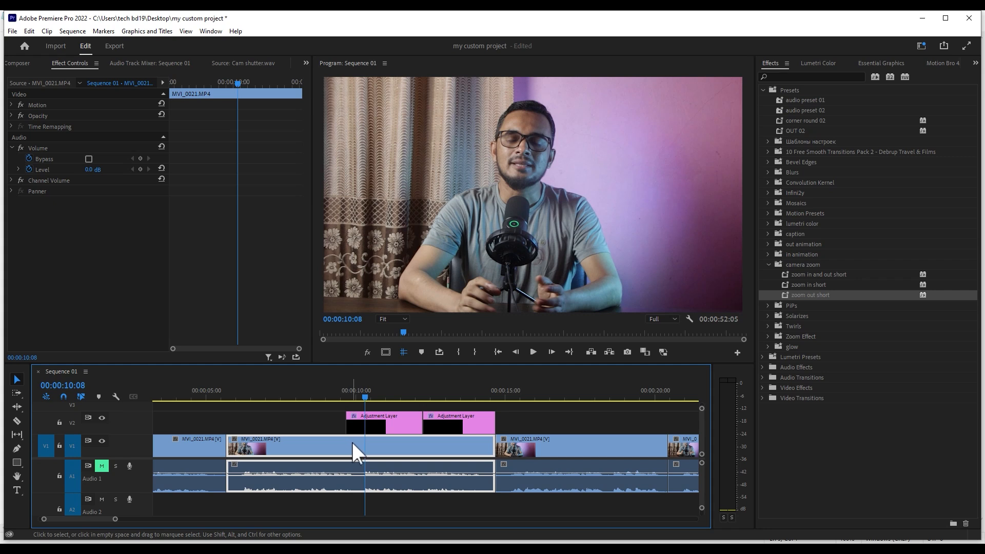
left_click(516, 411)
left_click_drag(352, 391, 375, 407)
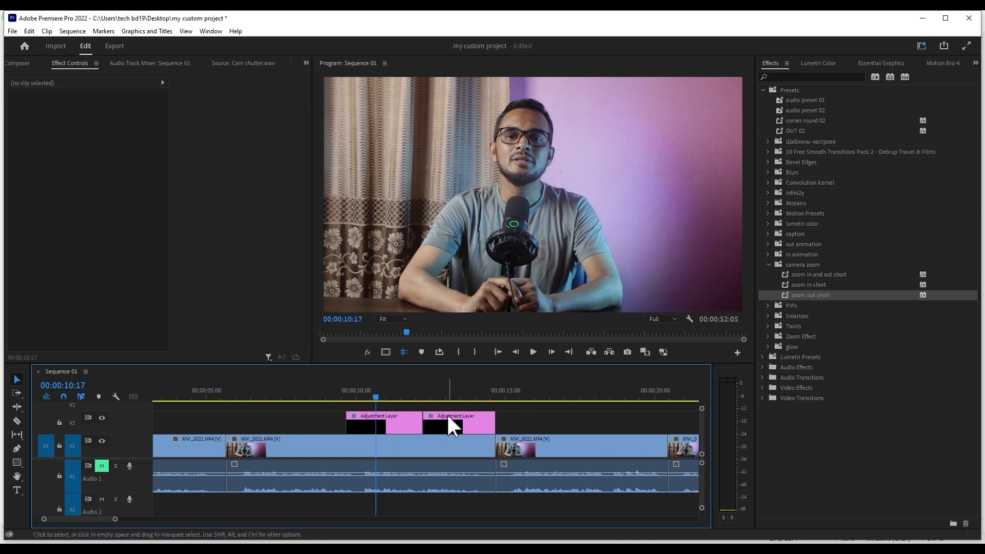
- Select both adjustment layers and play the section from before them to review the zoom in and out
left_click(318, 393)
left_click(324, 396)
left_click_drag(540, 420, 352, 421)
left_click(317, 396)
key("space")
key("space")
left_click(525, 425)
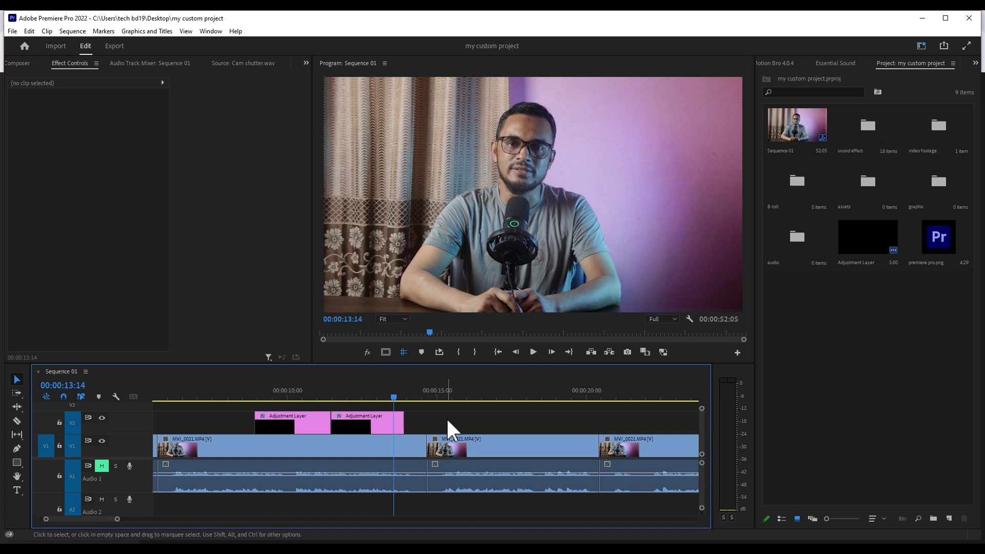
- Place premiere pro.png on track V2 at 00:00:14:23 and preview the logo over the third clip
left_click_drag(947, 226, 434, 425)
left_click(446, 397)
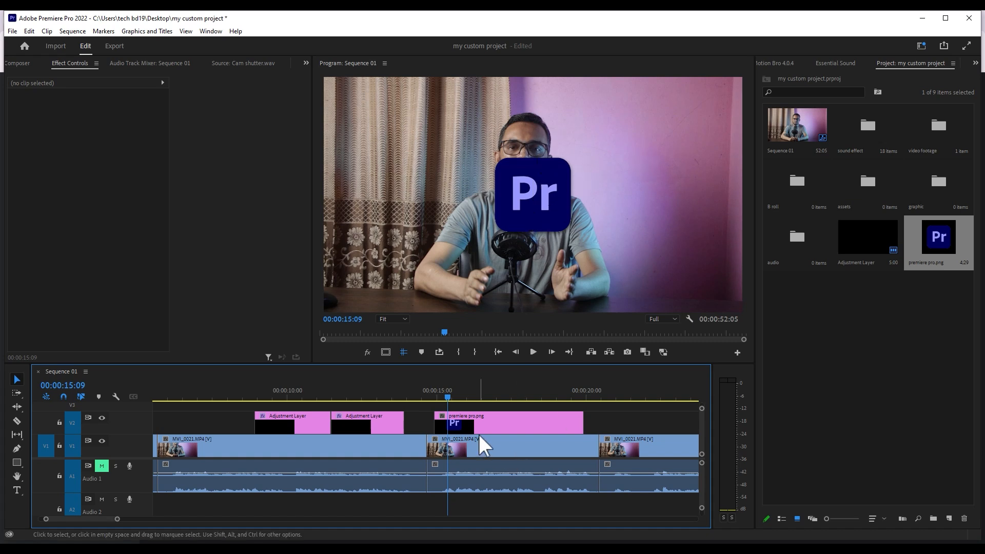
left_click_drag(257, 398, 393, 403)
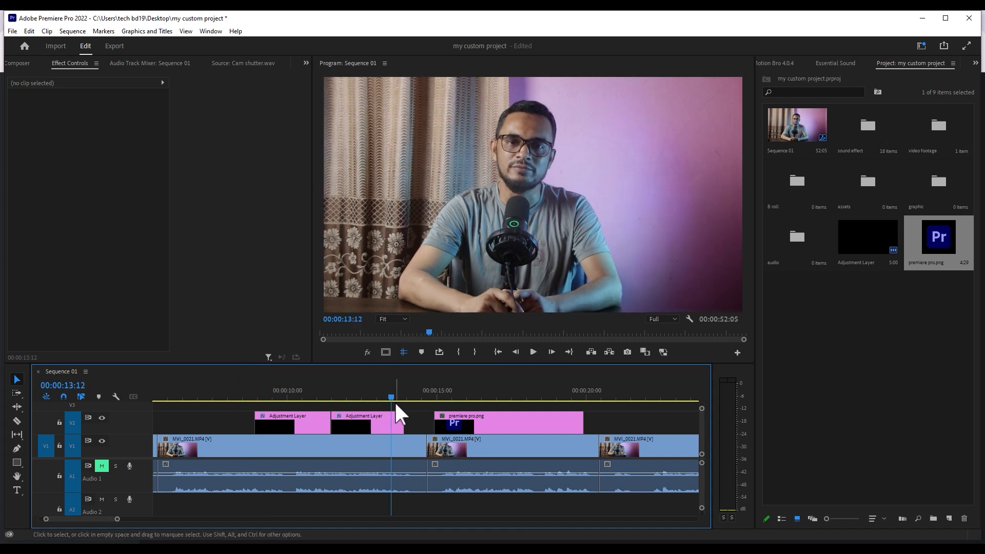
left_click(445, 385)
key("space")
- Move the playhead to the start of the premiere pro.png clip and apply the Distort Transform effect to it
left_click(487, 423)
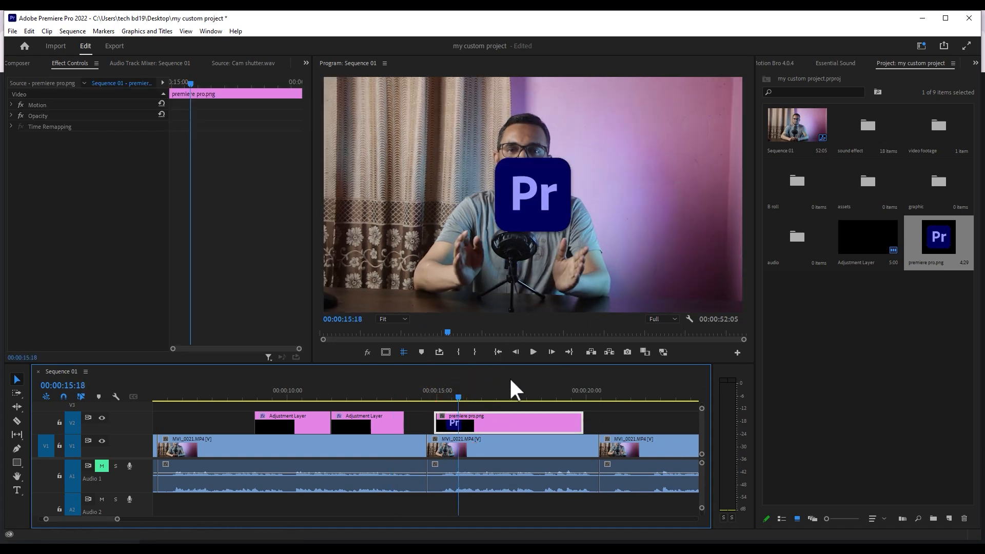
key("Left")
key("Left")
key("Left")
key("Up")
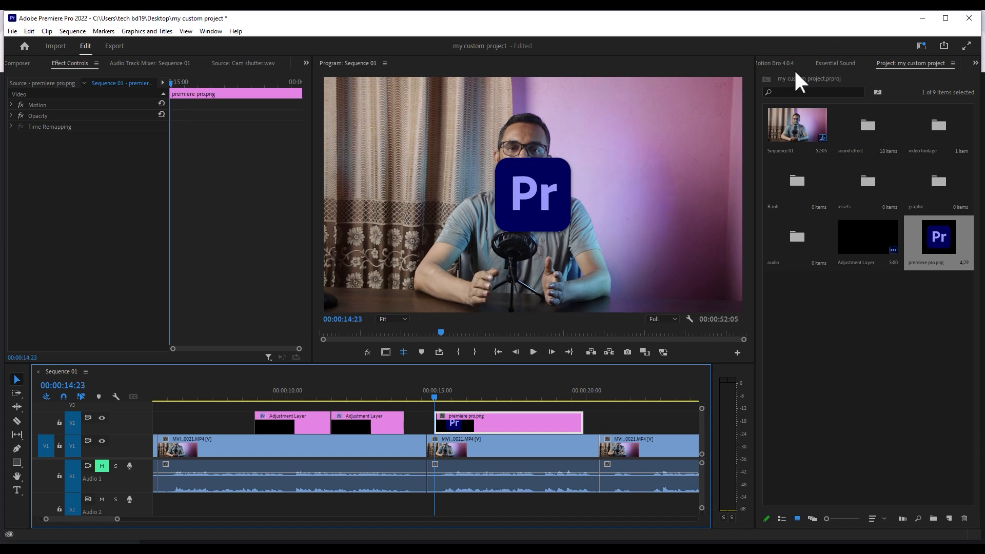
key("shift+7")
left_click_drag(802, 149, 460, 424)
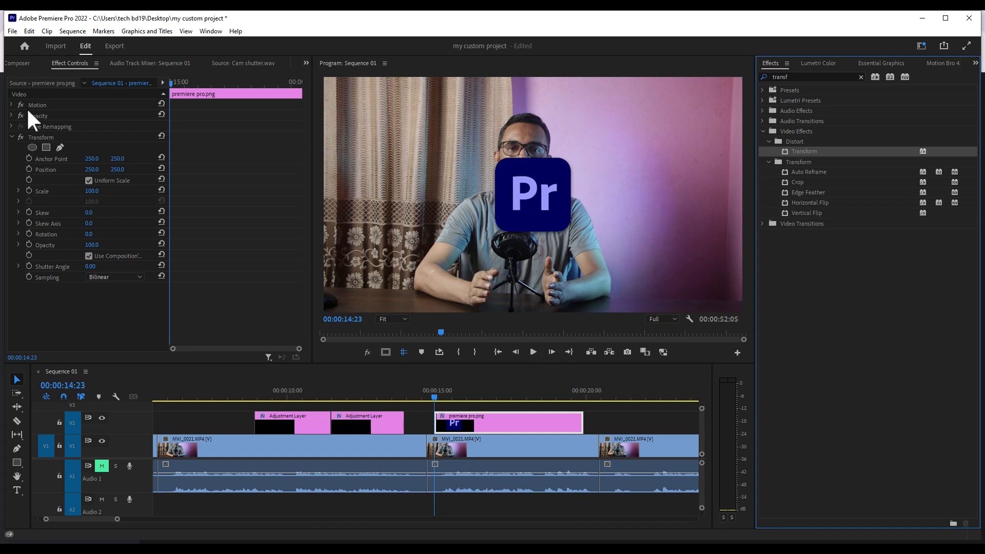
left_click(42, 134)
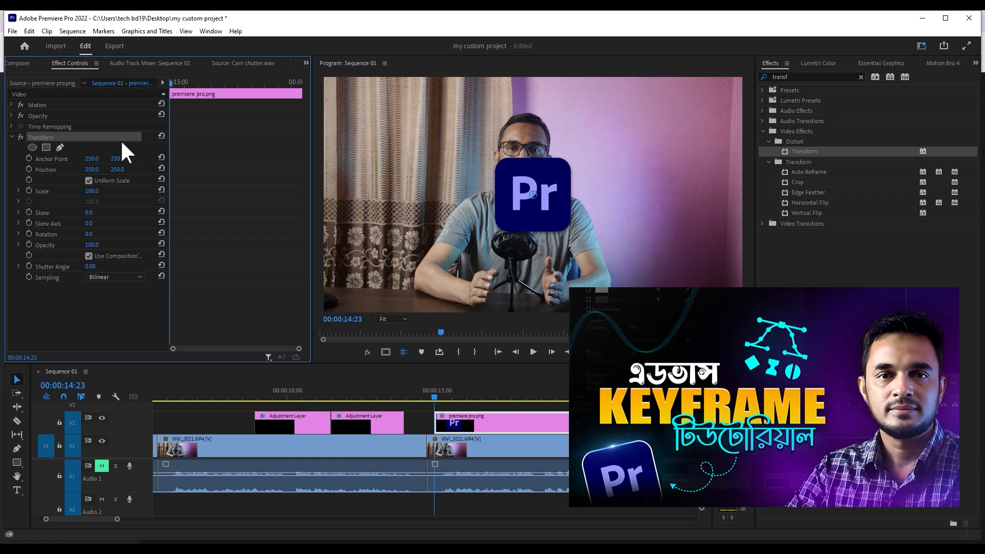
- Turn on keyframing for the Transform effect's Scale and Rotation at the logo clip's start, 00:00:14:23
left_click(466, 393)
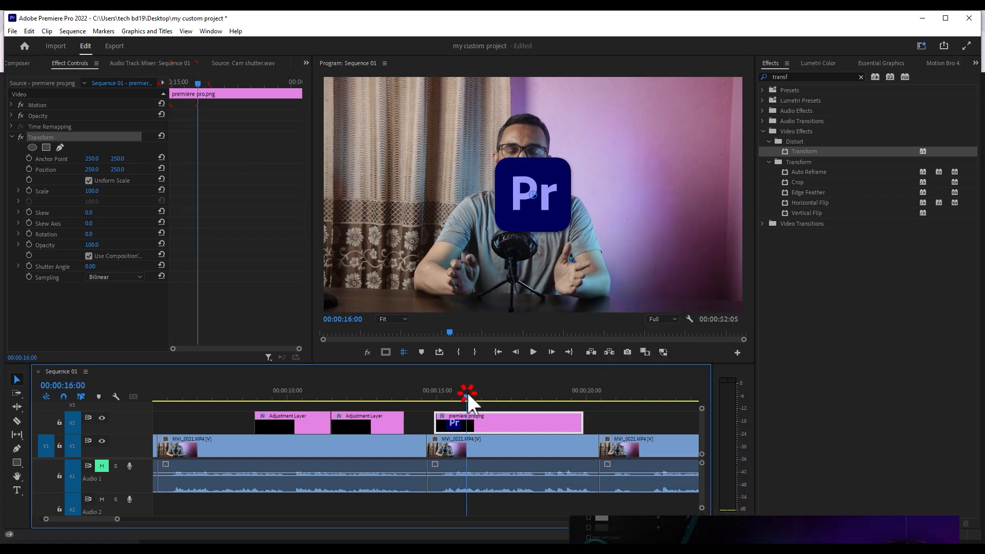
key("Up")
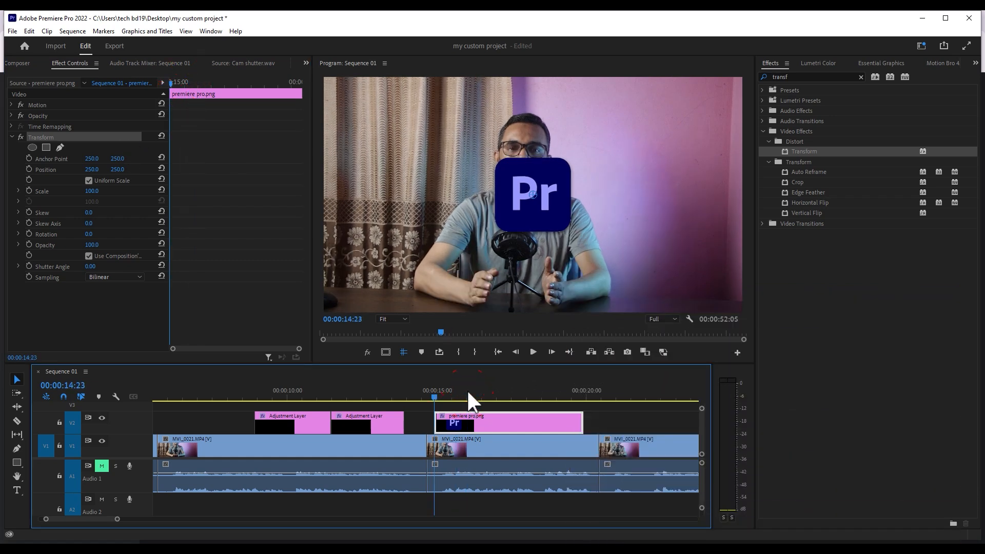
left_click(30, 190)
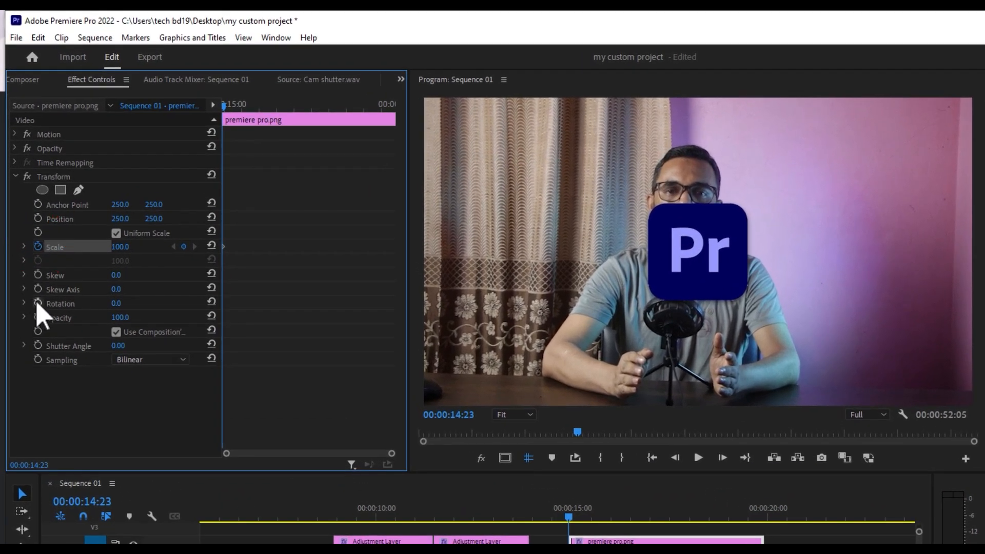
left_click(38, 303)
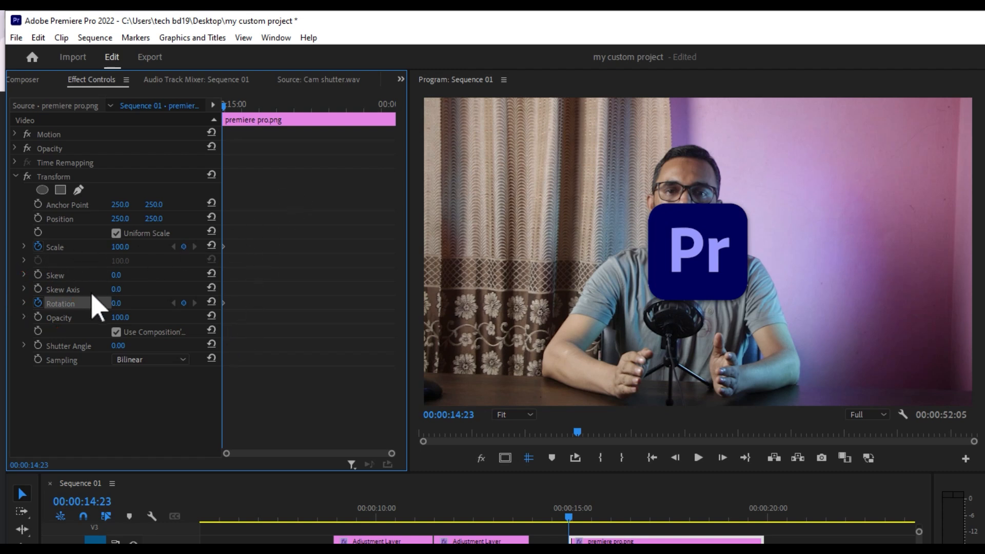
- Set the starting keyframes of the logo's Transform effect to Scale 0 and Rotation -96°
left_click_drag(121, 246, 118, 264)
left_click(118, 247)
type("0")
key("Return")
left_click_drag(128, 302, 78, 303)
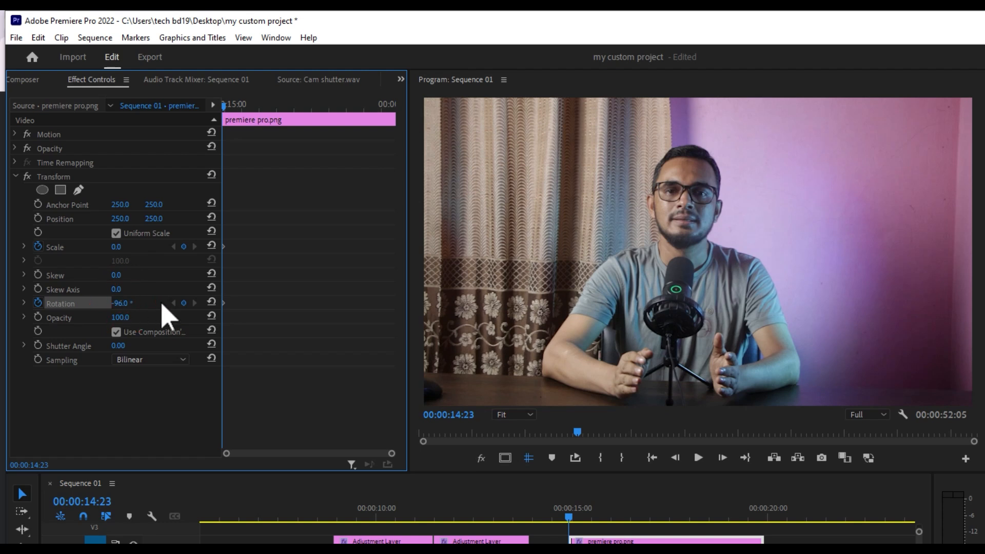
- At 00:00:15:08, set the logo's Transform Rotation to 0° to add its ending keyframe
left_click(236, 104)
key("shift+Right")
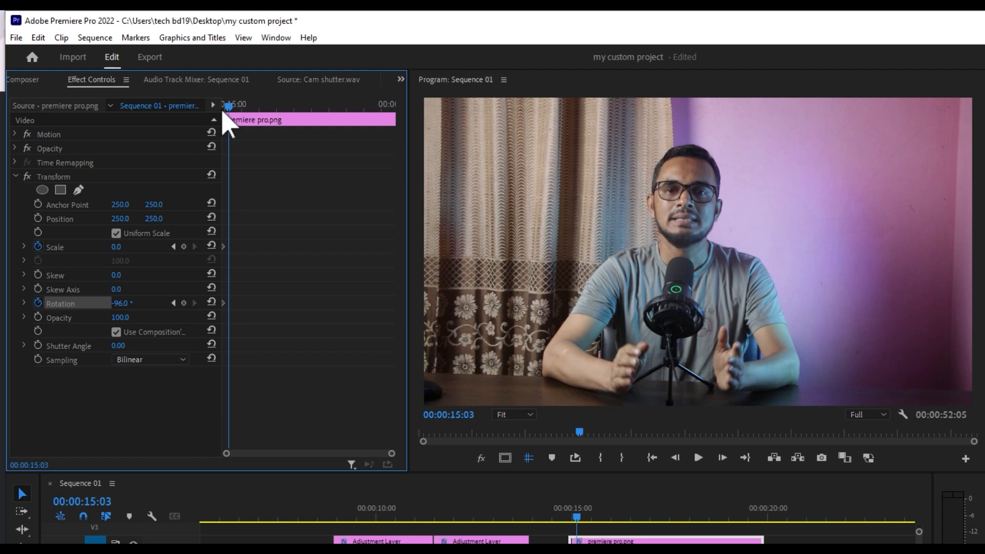
key("shift+Right")
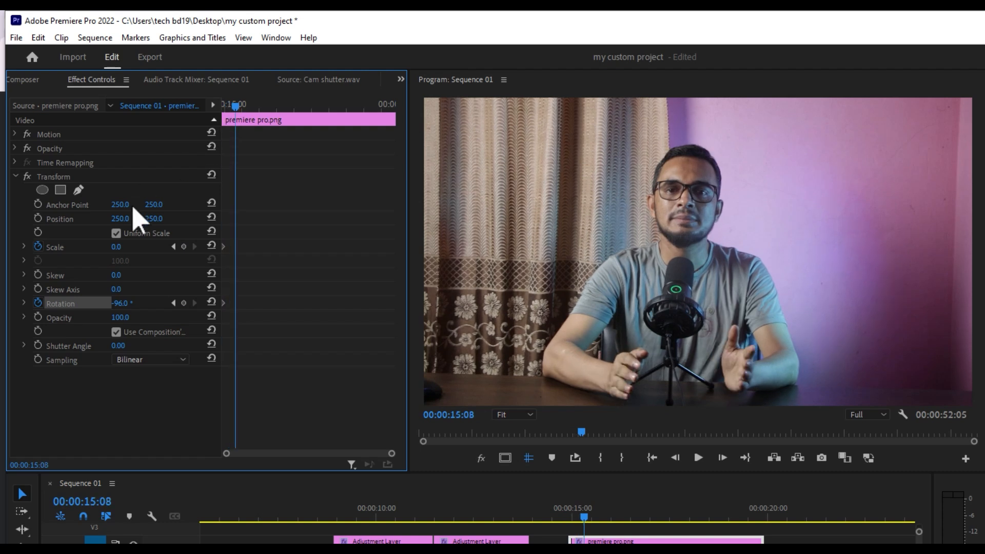
left_click(119, 302)
type("0")
key("Return")
- Set the logo's Transform Scale to 100 at 00:00:15:08 as the ending Scale keyframe
left_click_drag(117, 246, 137, 246)
left_click(117, 246)
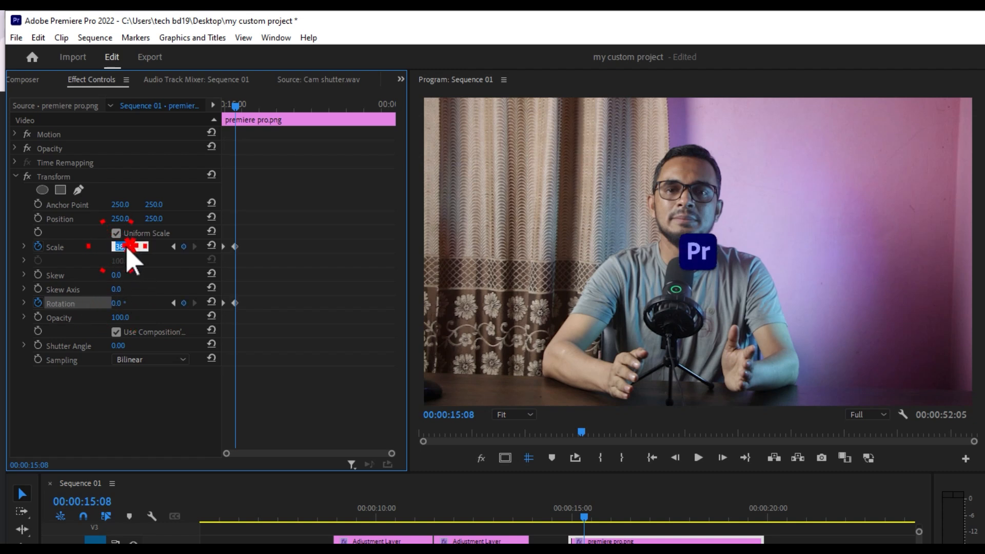
type("100")
key("Return")
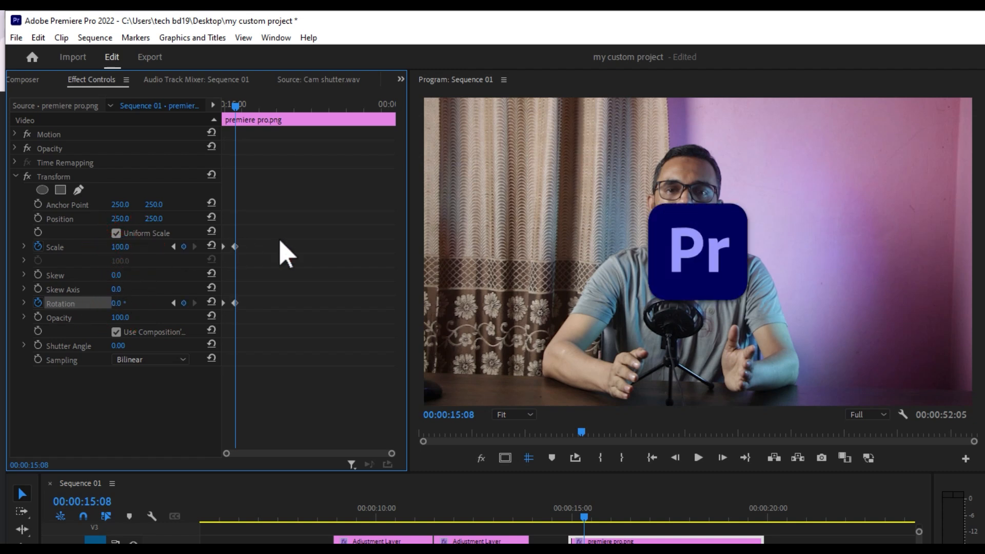
- Play back the logo's scale and rotation animation from the start of the premiere pro.png clip
left_click(571, 513)
key("space")
key("space")
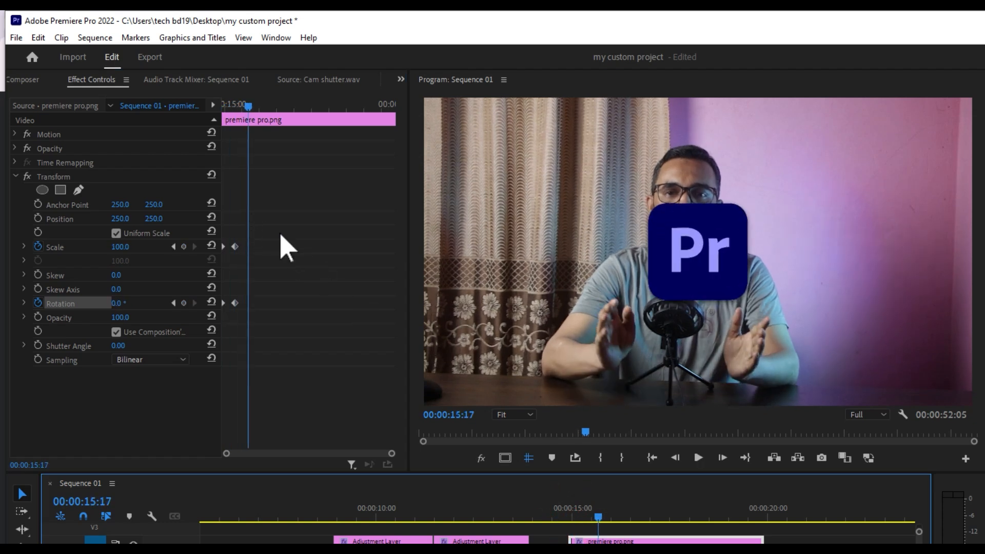
- Ease all the Scale and Rotation keyframes of the logo's Transform effect and replay the animation
left_click(263, 223)
left_click_drag(263, 222, 203, 324)
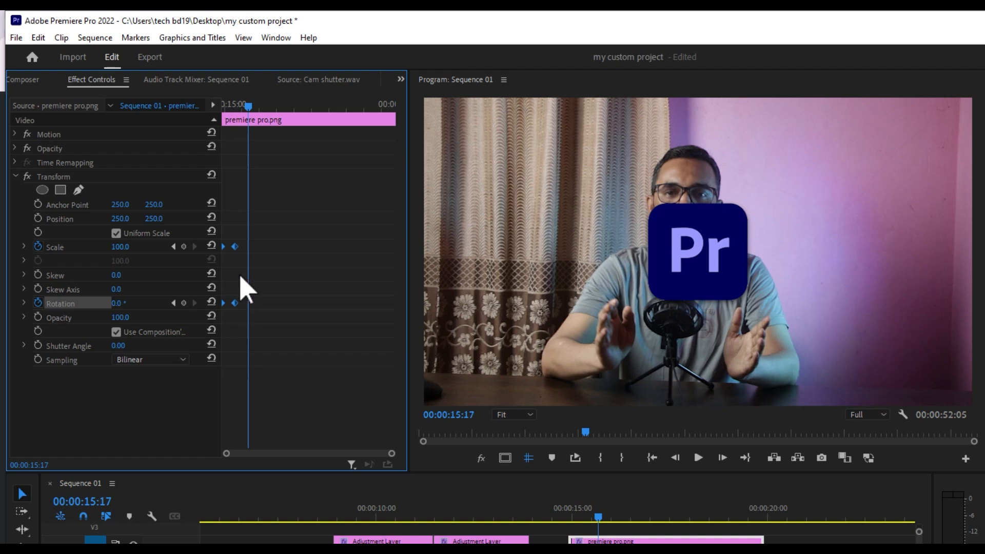
left_click(242, 244)
left_click_drag(274, 210, 190, 315)
key("F9")
left_click(570, 510)
key("space")
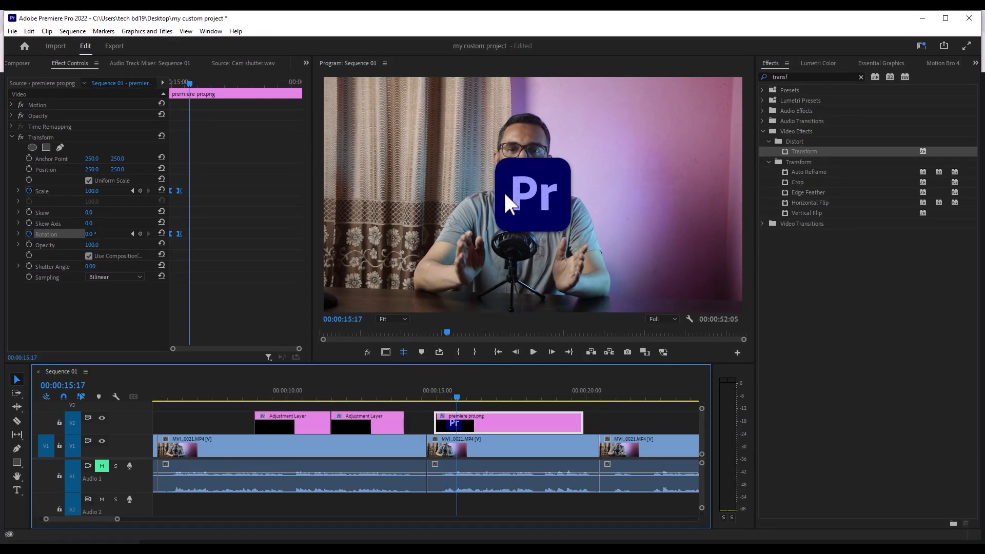
- Select the premiere pro.png clip, clear the effects search and expand the Presets folder
left_click(454, 417)
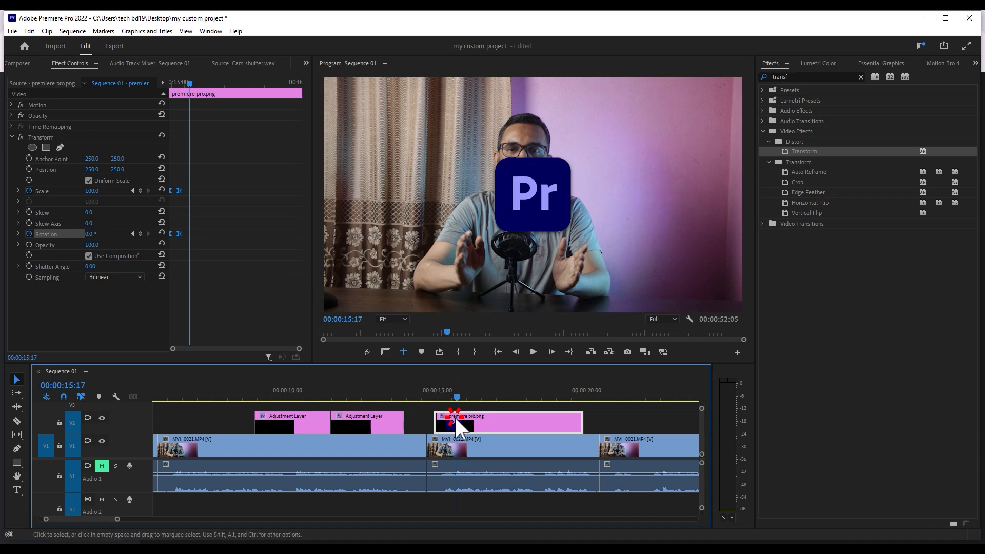
left_click(860, 76)
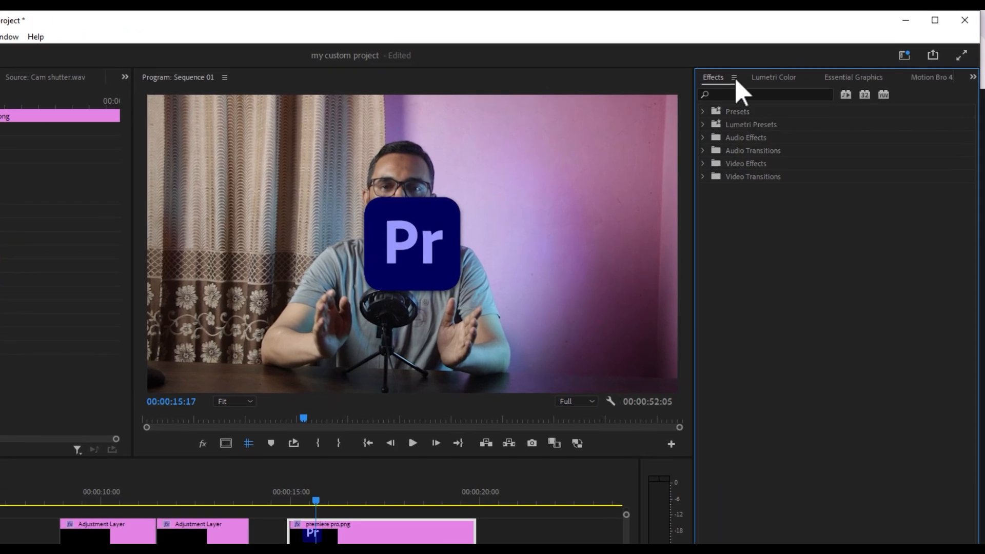
left_click(703, 112)
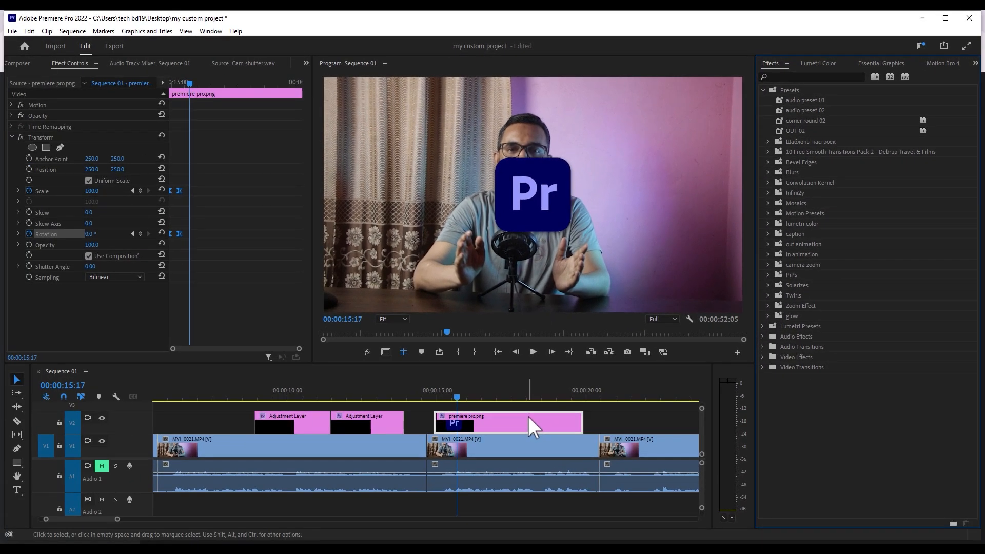
- Collapse the logo's animated Transform effect and start saving it as a preset
left_click(477, 437)
left_click(481, 415)
left_click(28, 135)
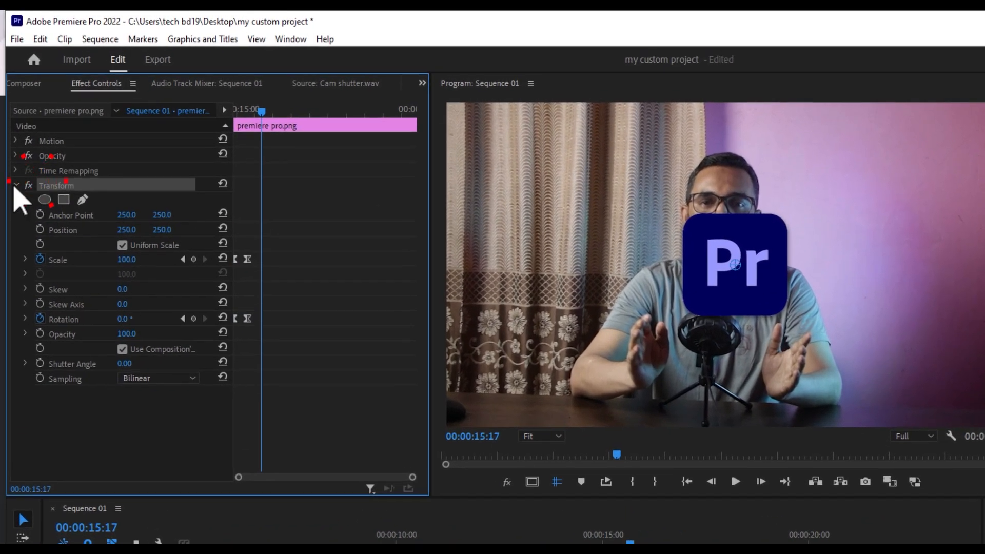
left_click(17, 185)
right_click(62, 185)
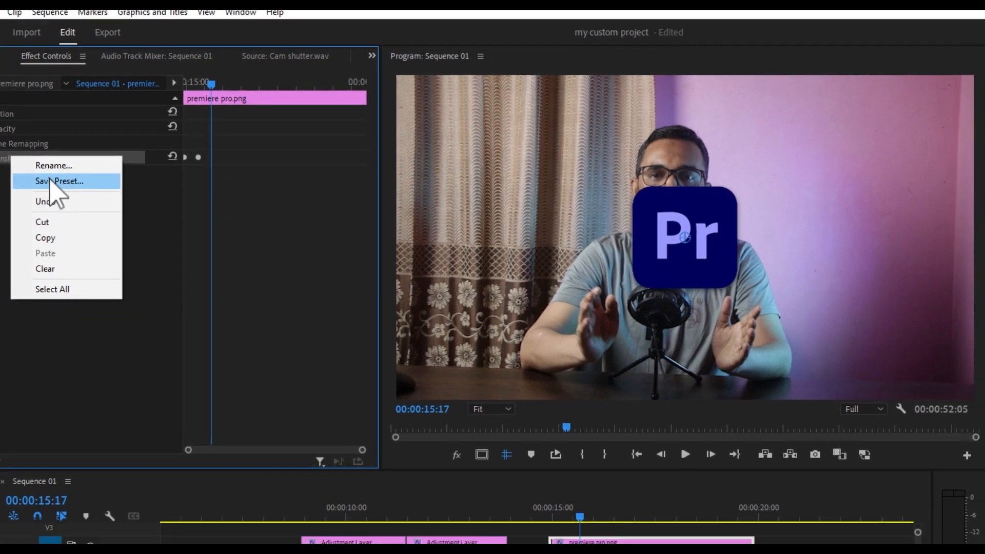
left_click(100, 208)
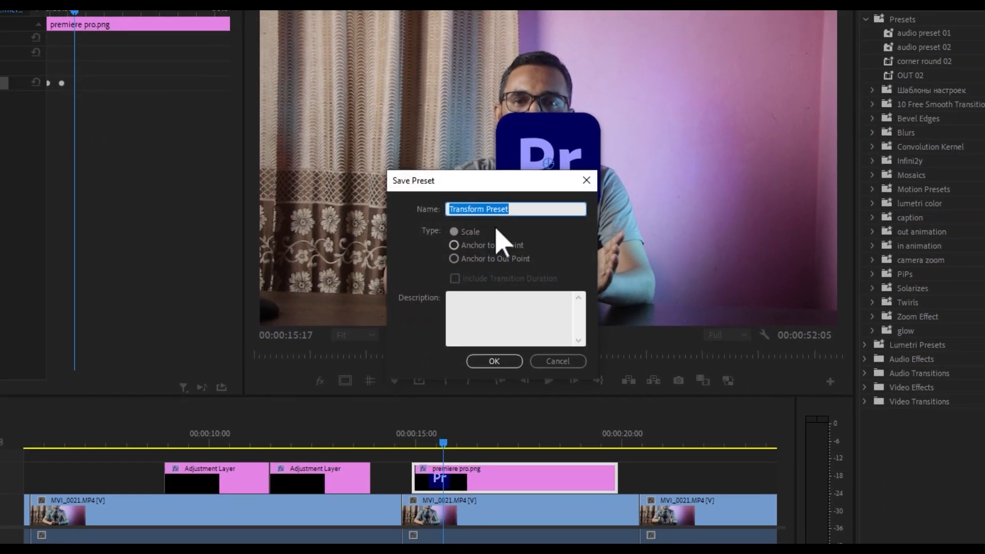
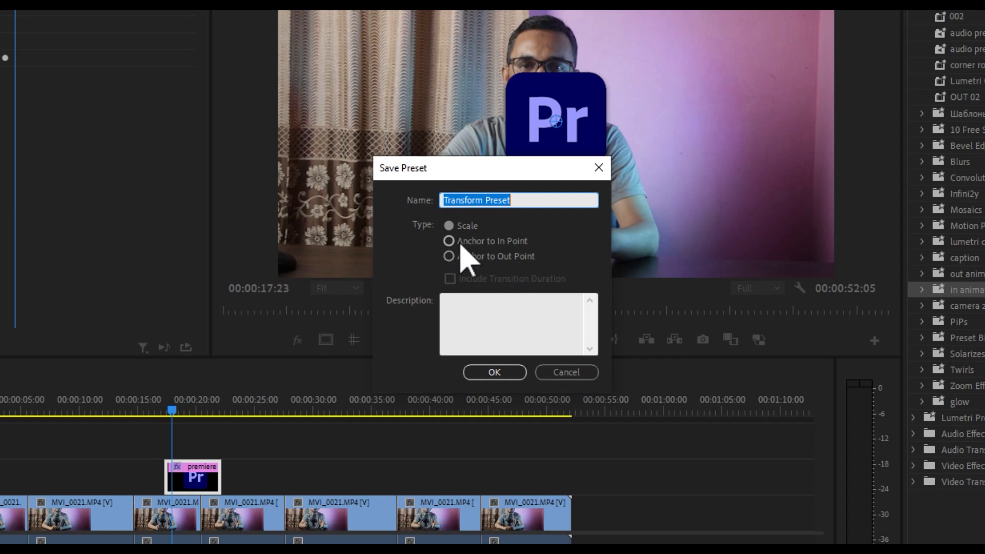
- Save the effect preset as Transform Preset 01, anchored to the in point
left_click(496, 243)
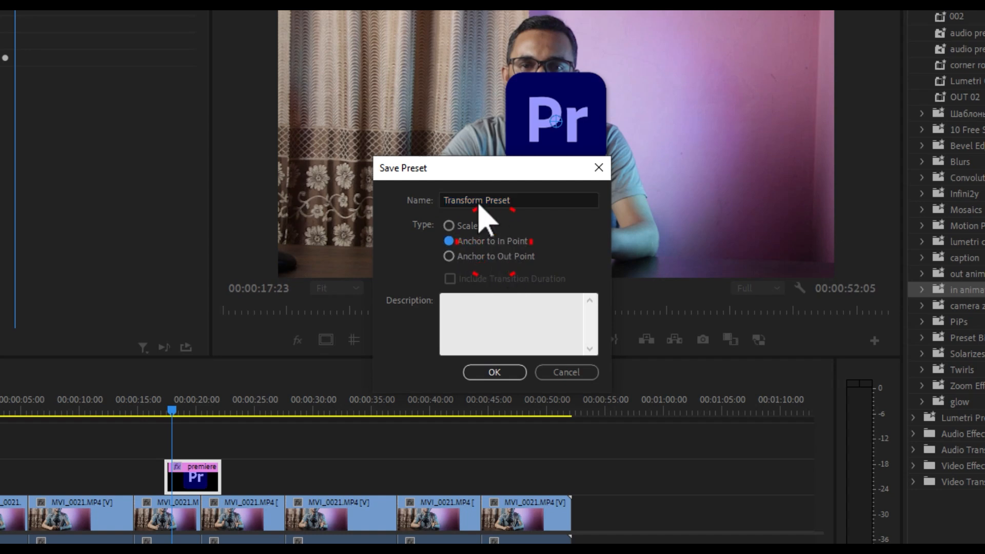
left_click(529, 201)
type("01")
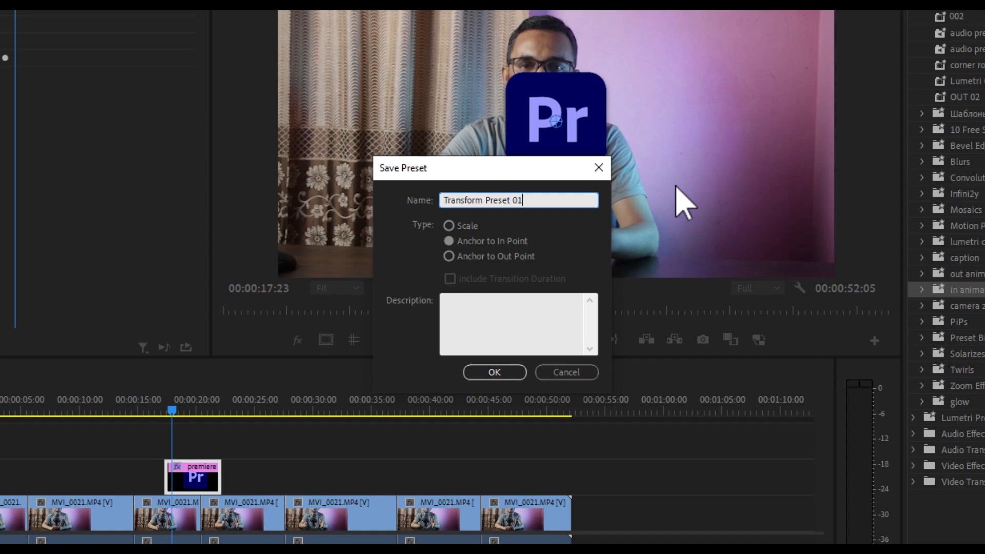
key("Return")
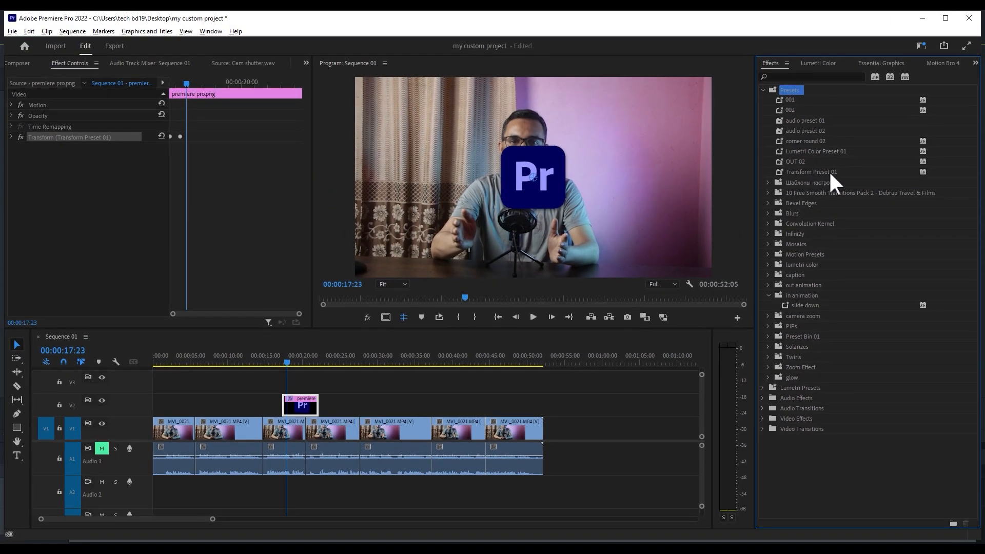
- Create a new bin inside the Presets folder, keeping its default name, and move Transform Preset 01 into it
left_click(830, 171)
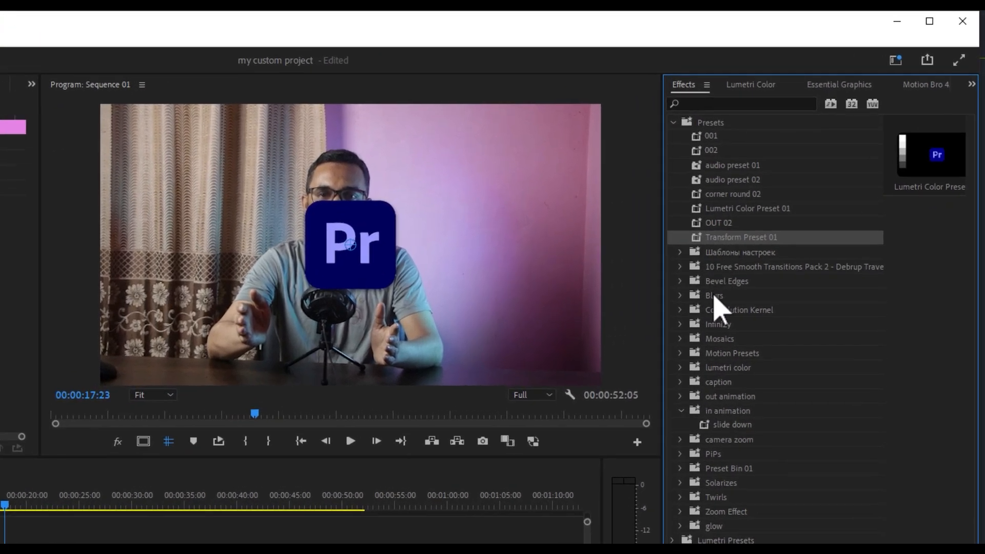
left_click(723, 237)
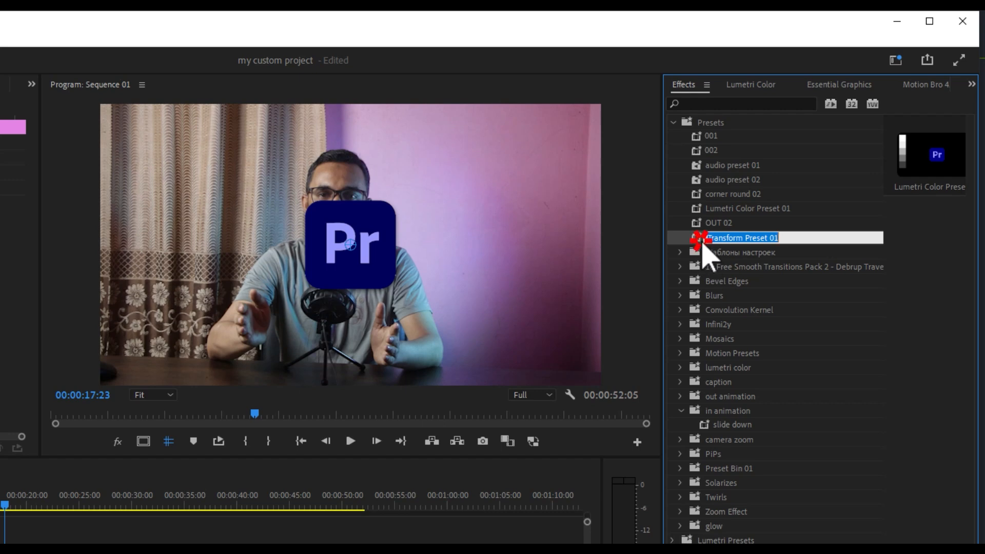
left_click(708, 123)
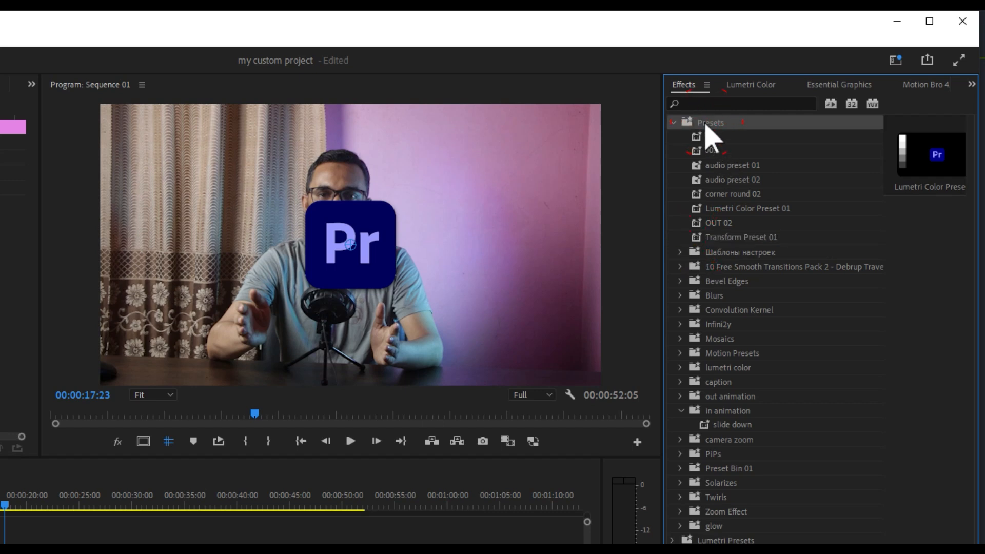
right_click(706, 123)
left_click(758, 131)
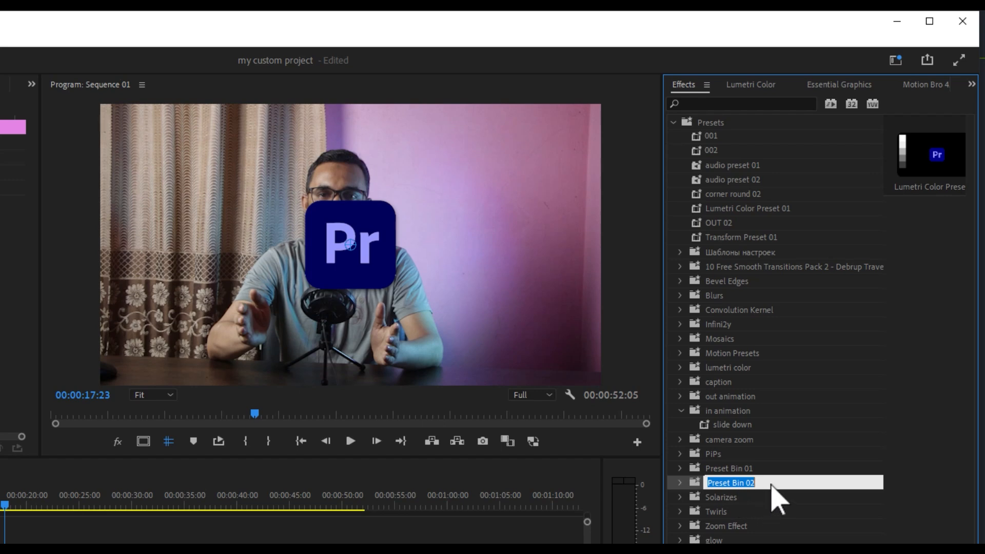
left_click(697, 484)
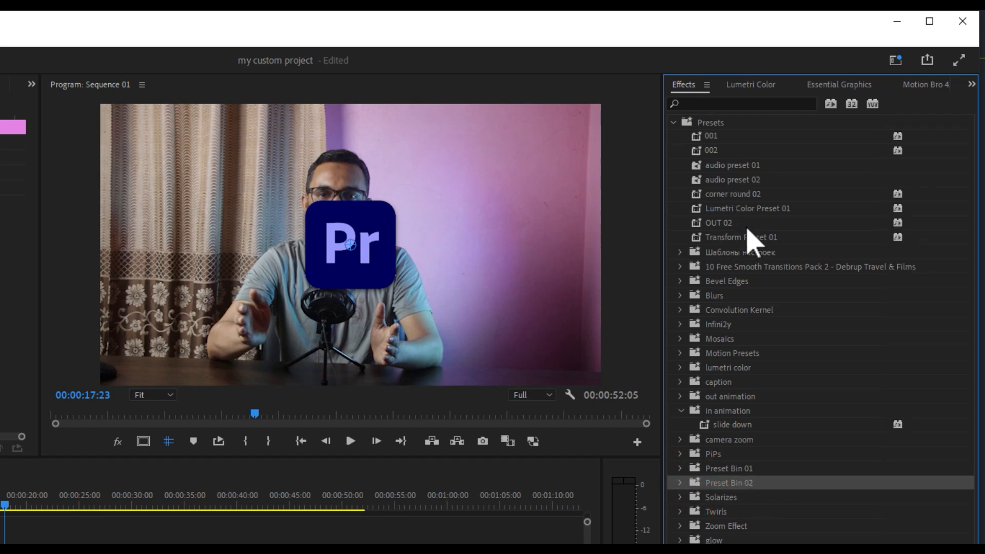
left_click_drag(723, 237, 723, 489)
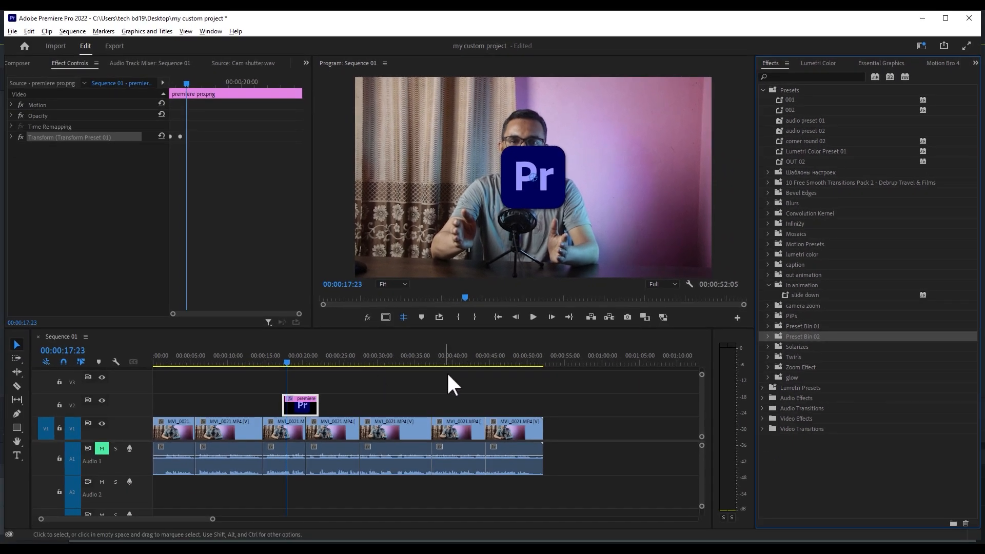
- Place another premiere pro.png clip on track V2 after the first logo, from about 00:00:26 to 00:00:44
key("shift+1")
left_click_drag(943, 243, 487, 402)
left_click(356, 355)
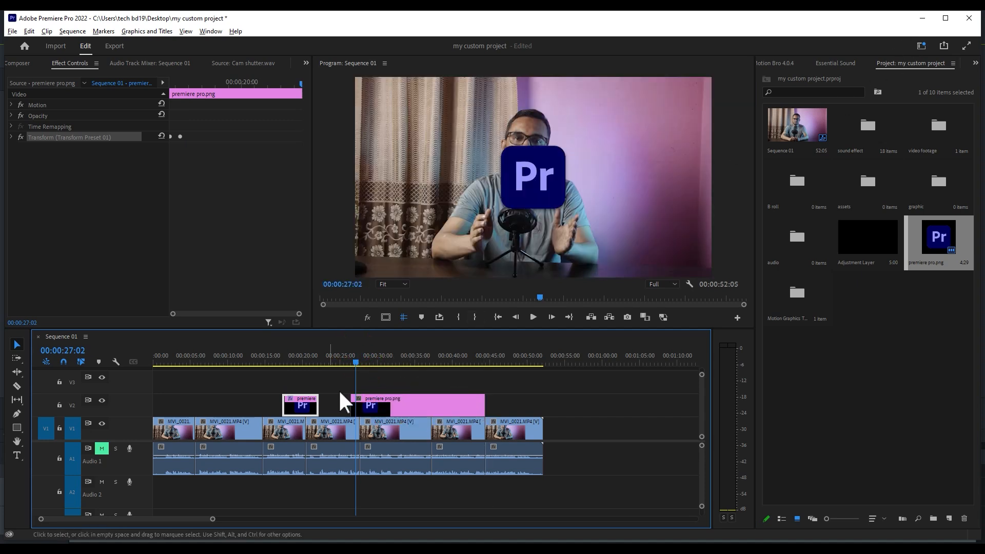
- Apply Transform Preset 01 from Preset Bin 02 to the second premiere pro.png clip
key("shift+7")
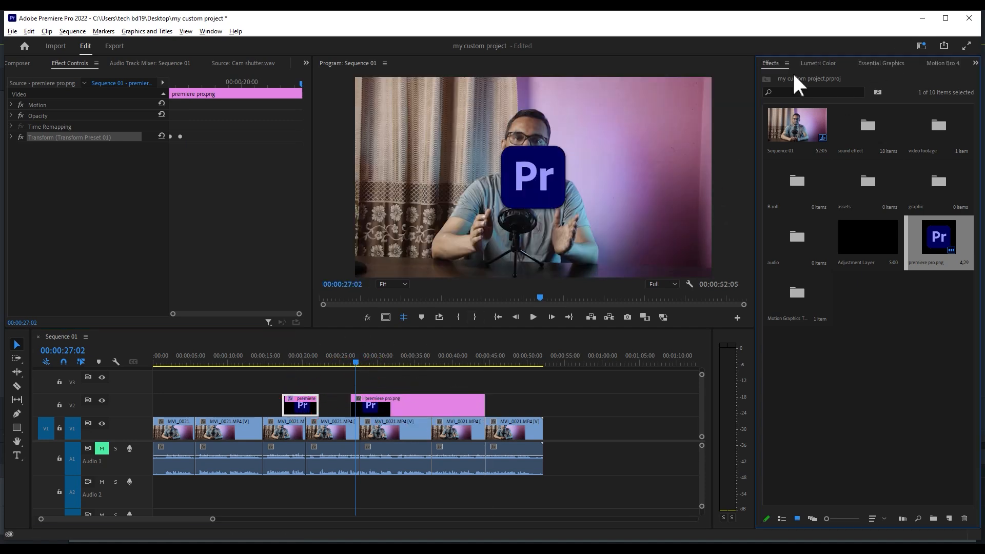
left_click(767, 337)
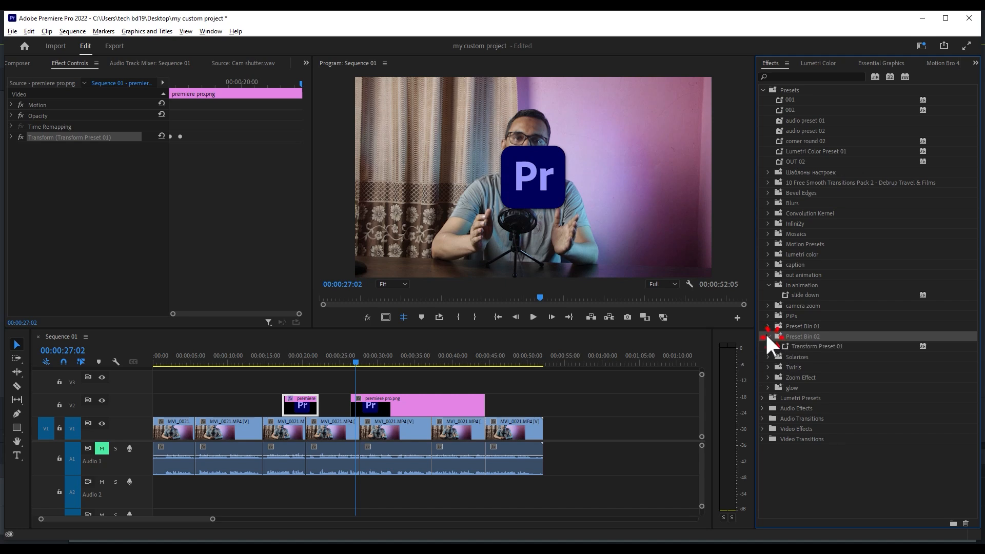
left_click_drag(832, 343, 402, 402)
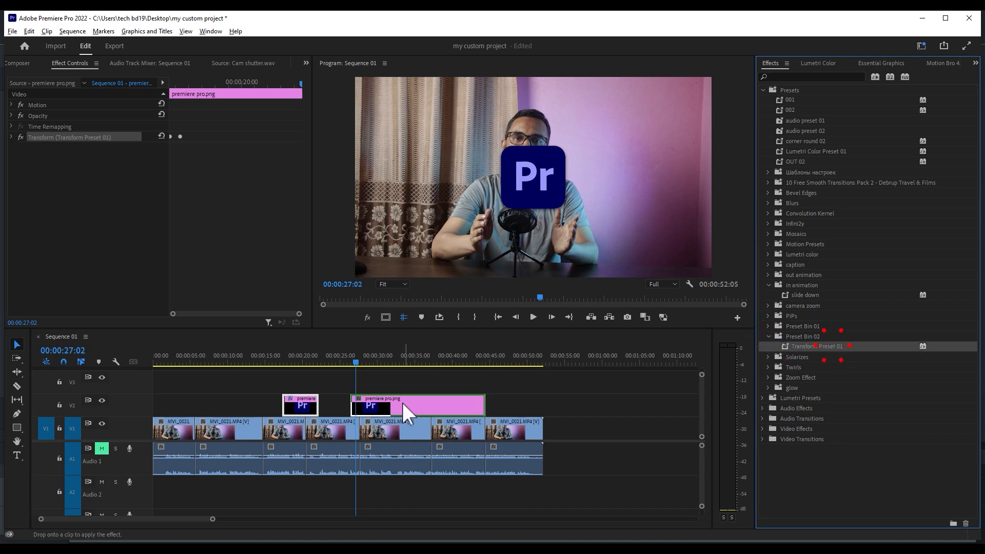
- Play back the second logo clip from just before its start to check the preset's animation
left_click(351, 357)
key("space")
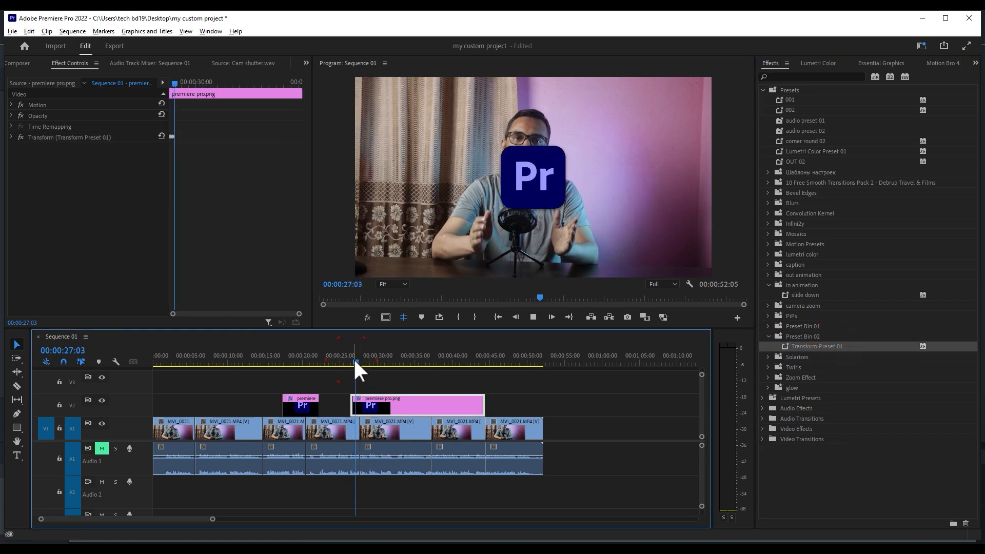
left_click(304, 397)
left_click(389, 405)
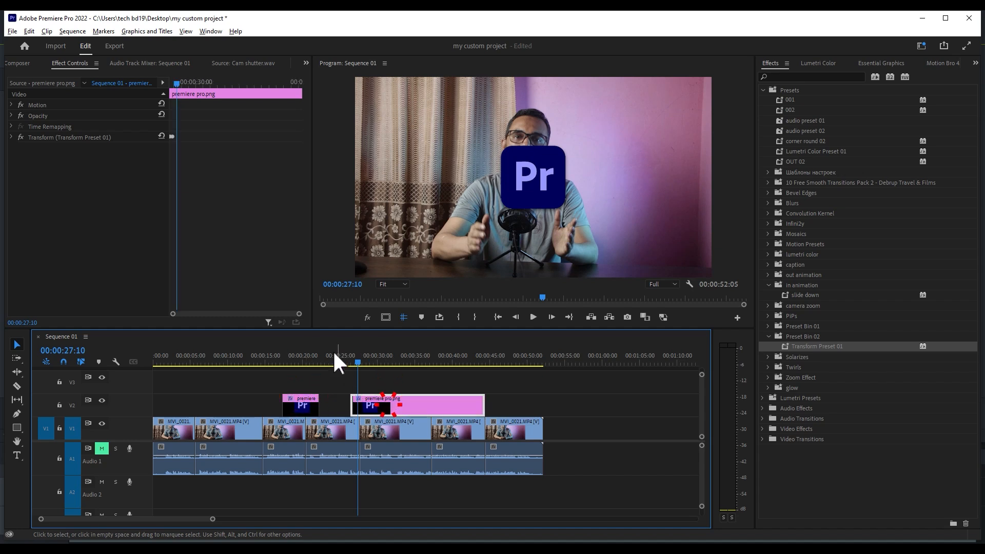
left_click_drag(355, 355, 349, 358)
key("space")
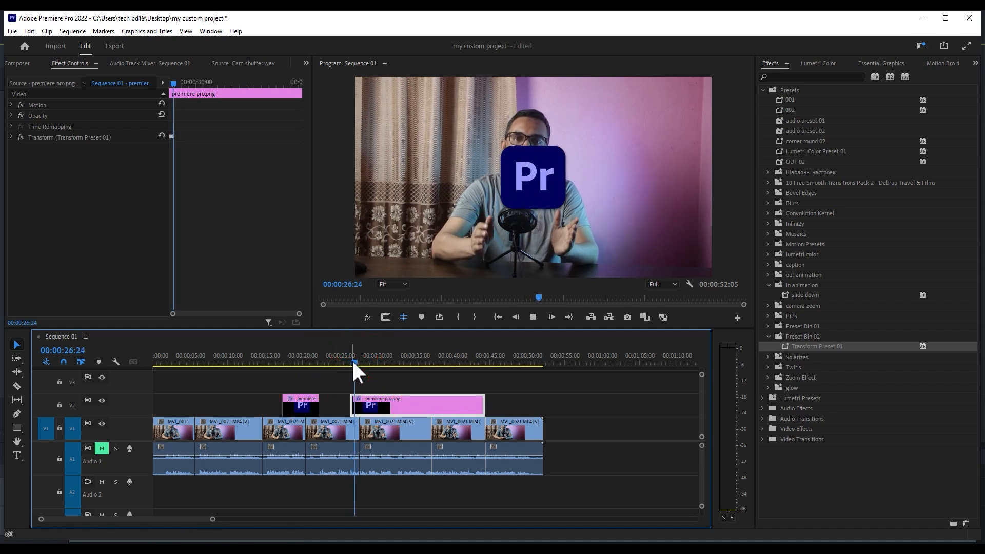
key("space")
left_click(350, 356)
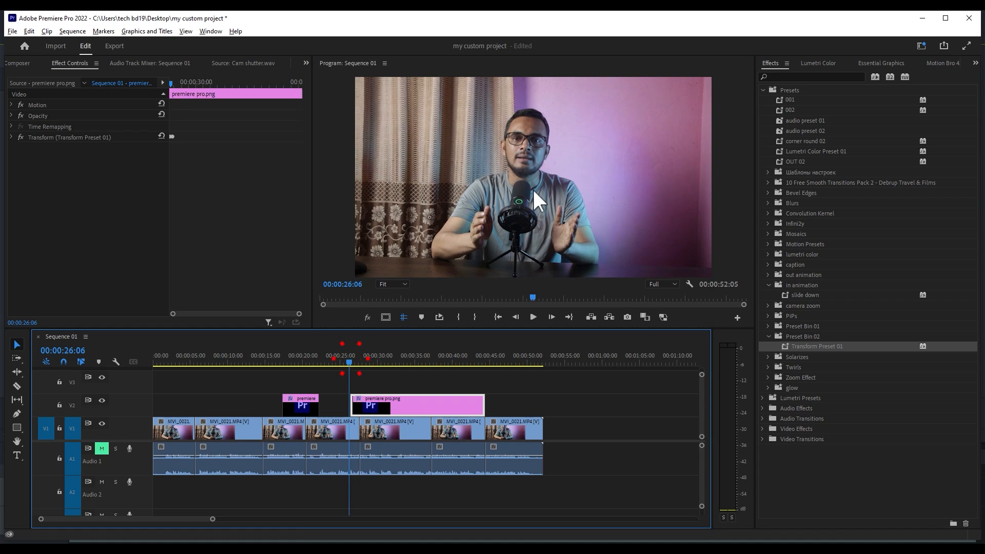
key("space")
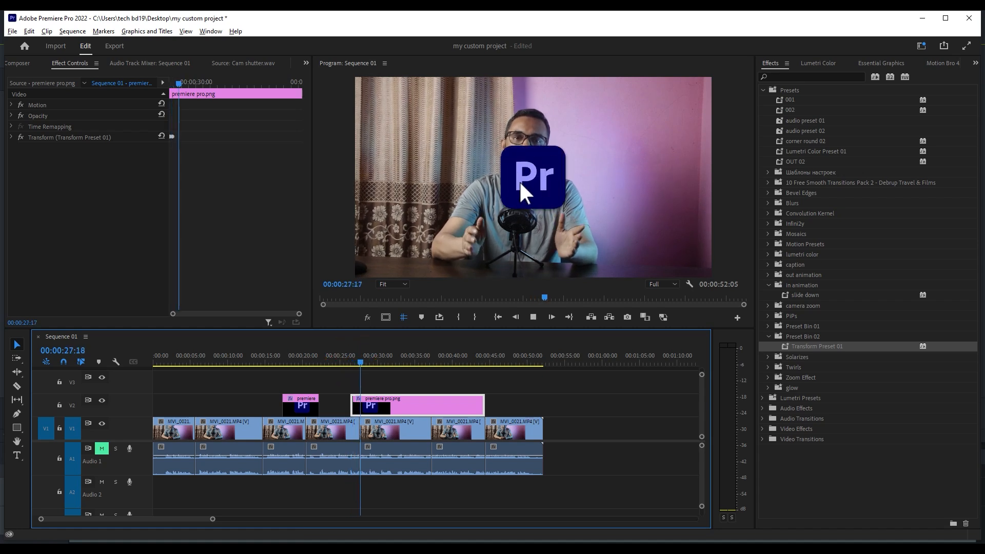
key("space")
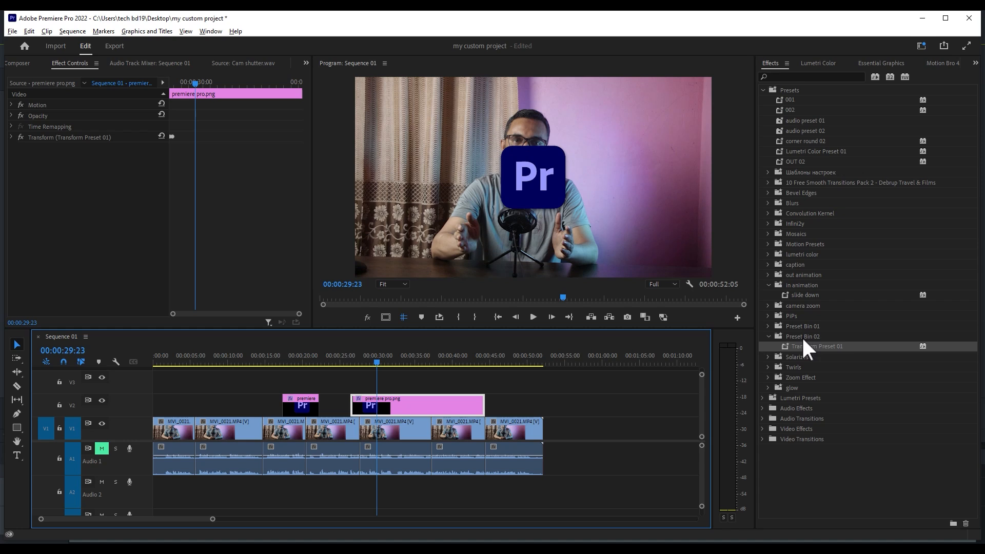
- Bring up the preset export for the Preset Bin 02 bin and cancel it without saving a file
left_click(793, 336)
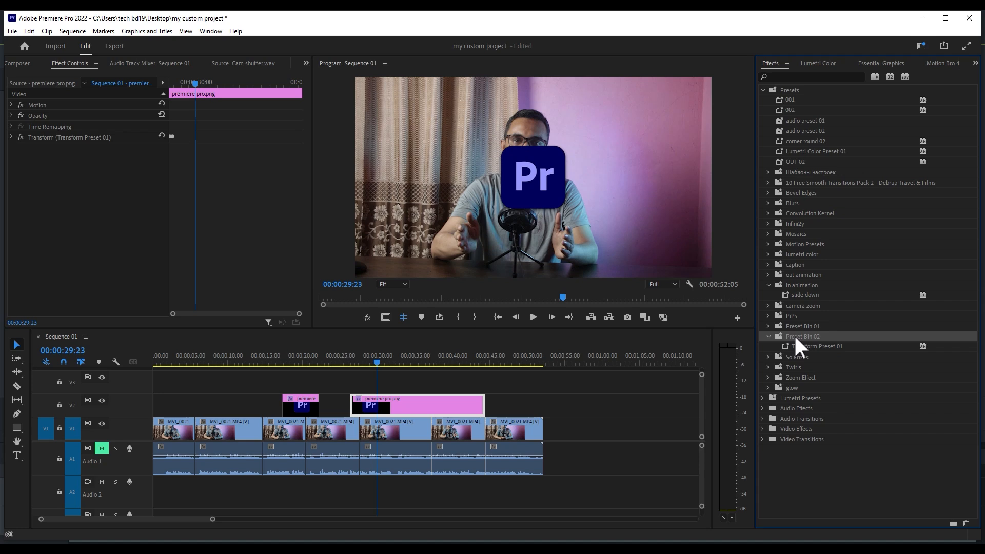
left_click(787, 63)
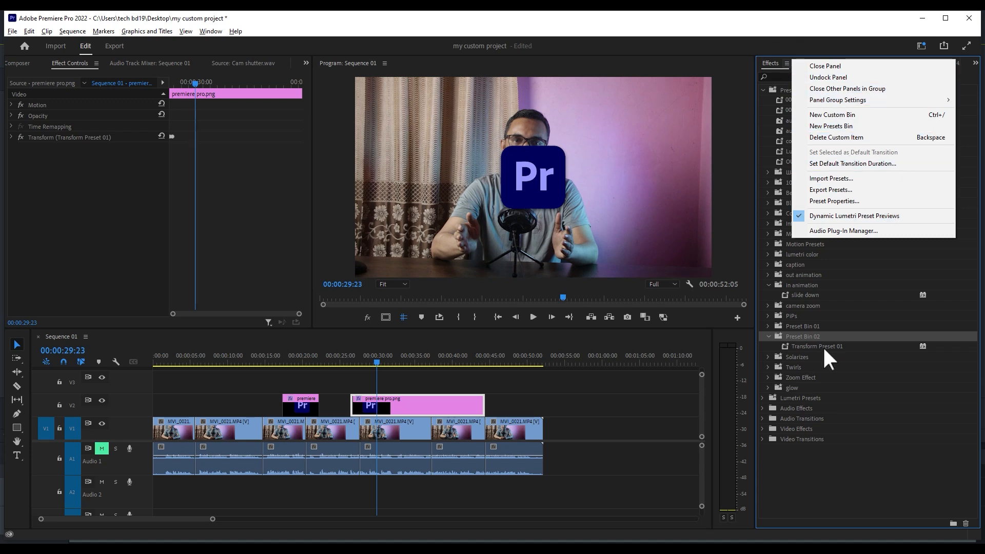
left_click(794, 326)
left_click(777, 336)
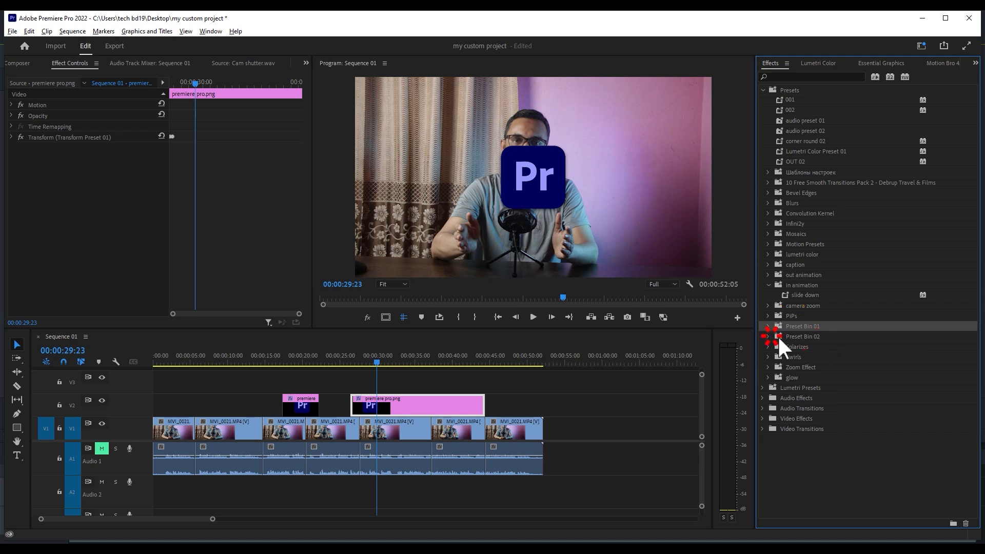
right_click(800, 336)
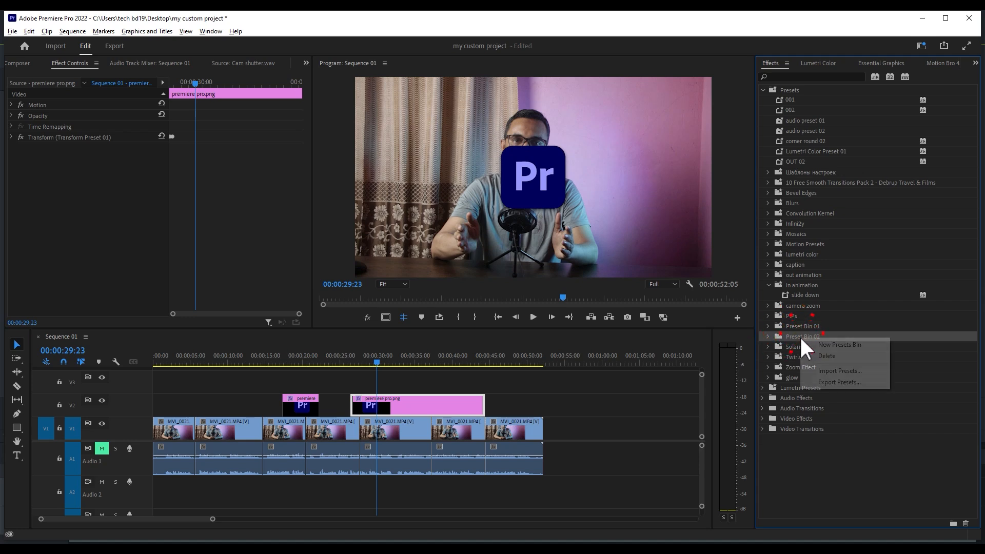
left_click(831, 382)
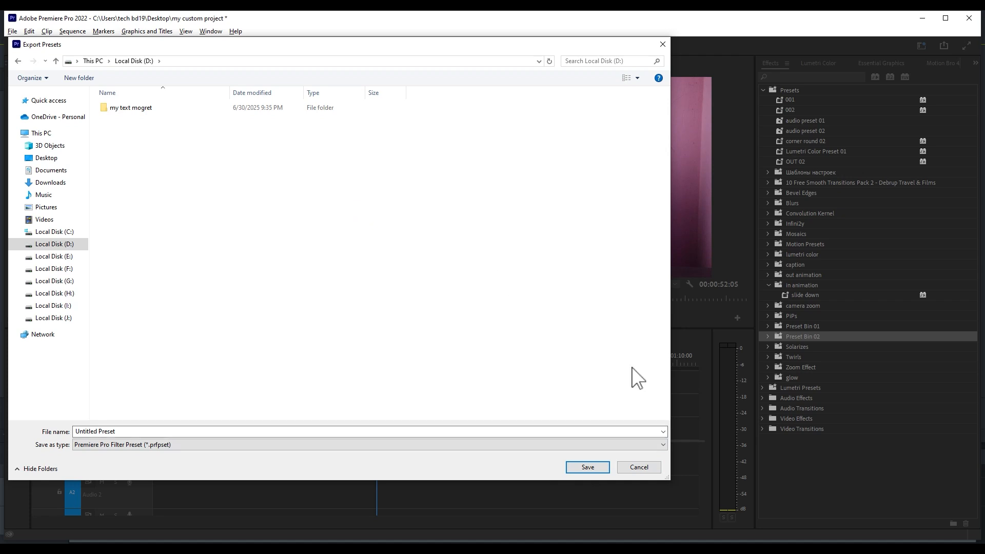
left_click(634, 468)
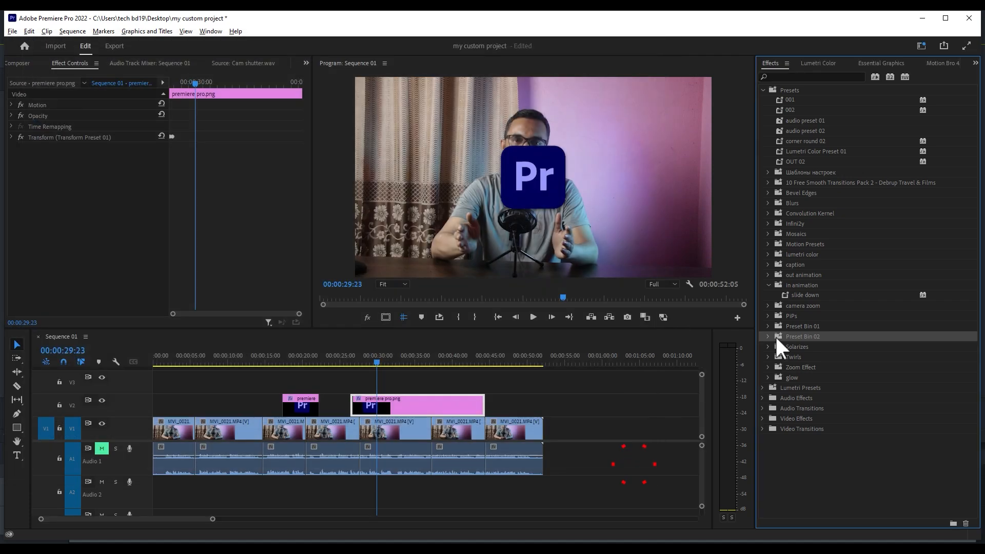
left_click(786, 63)
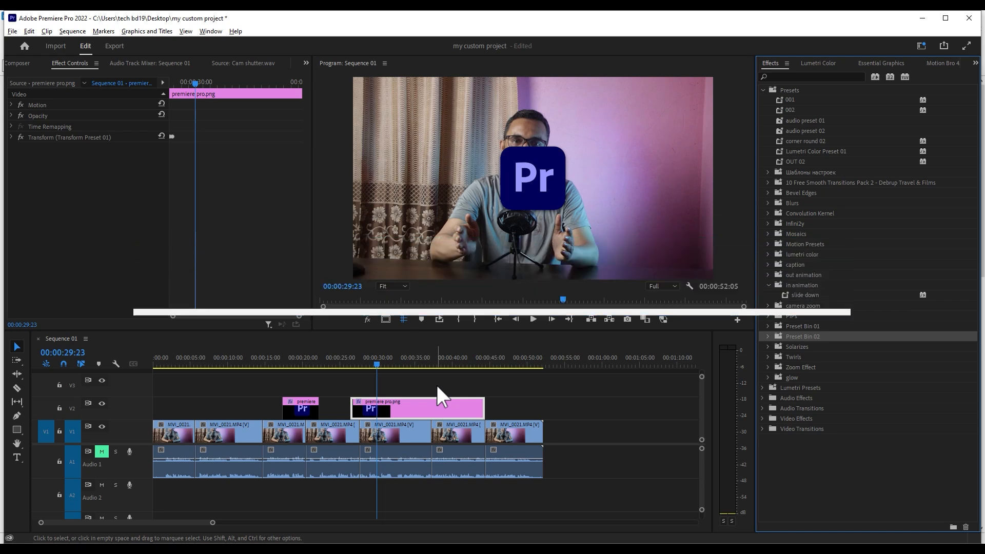
- Replace the two logo clips on track V2 with an Adjustment Layer spanning the whole sequence
left_click_drag(451, 387, 301, 408)
key("Delete")
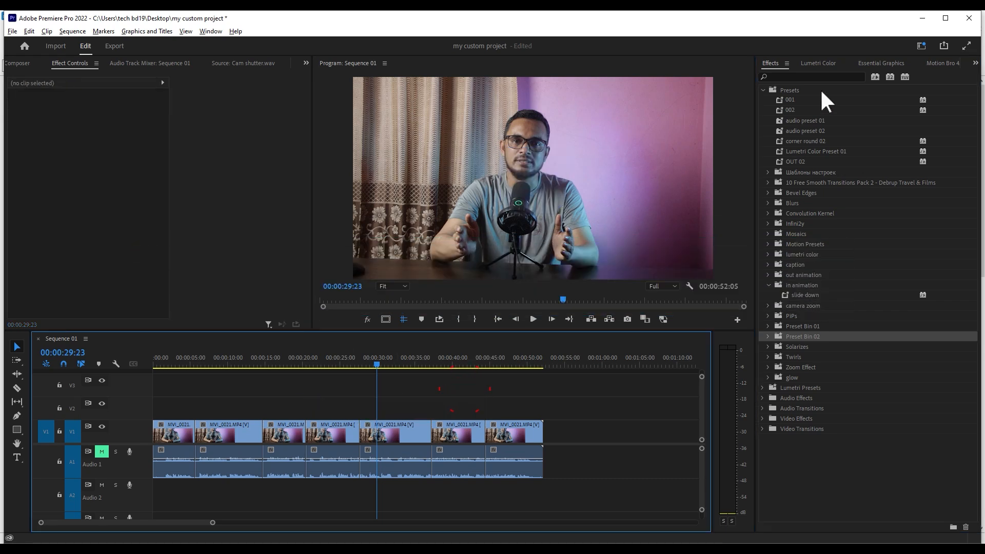
key("shift+1")
left_click_drag(866, 233, 544, 408)
left_click(350, 353)
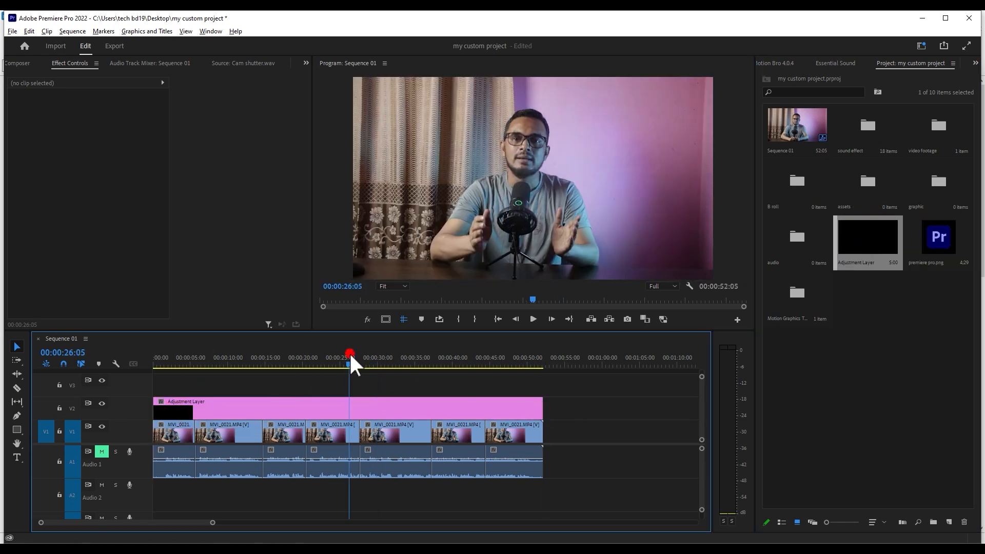
- Raise the Adjustment Layer's Vibrance to 49.1 in the Creative section of Lumetri Color
left_click(349, 403)
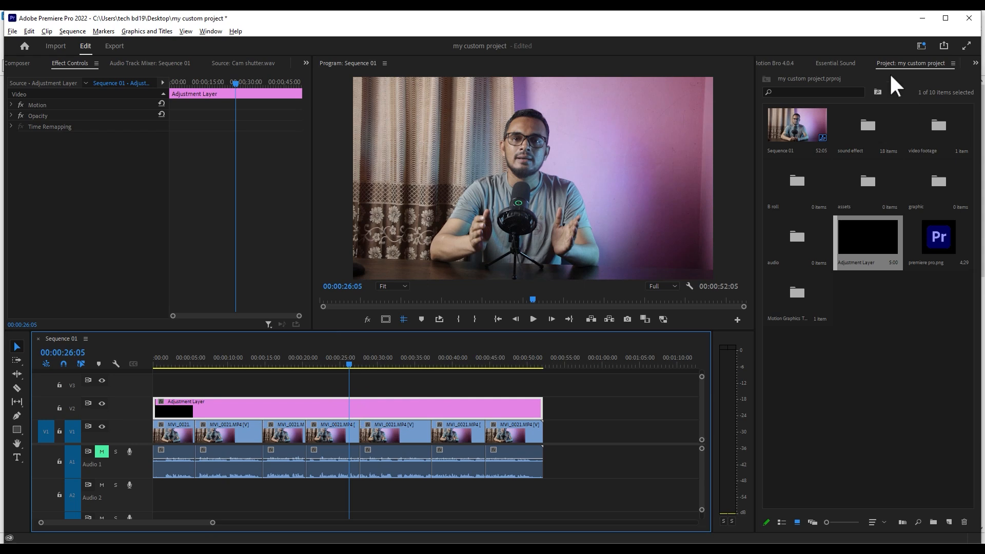
scroll(889, 73, "up", 4)
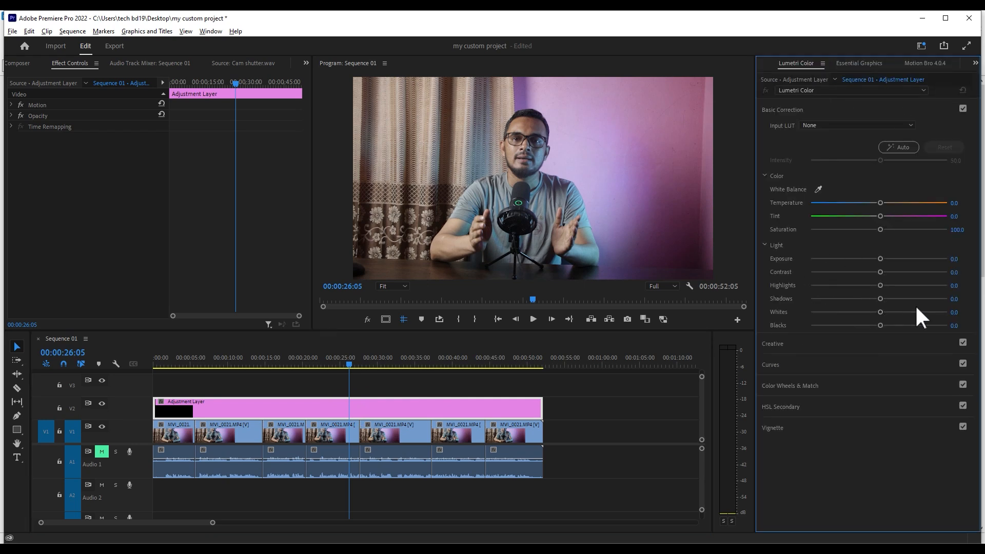
left_click(803, 340)
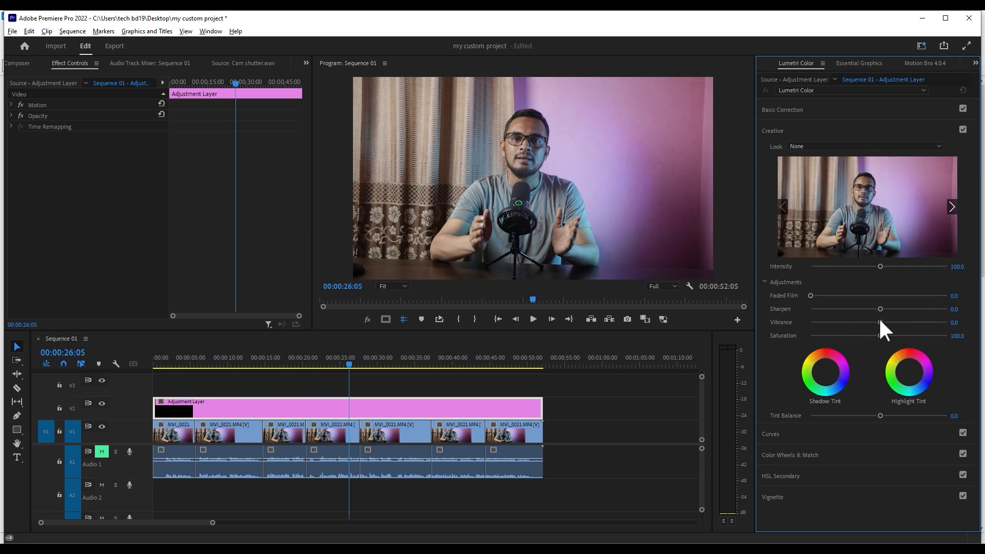
left_click_drag(880, 322, 917, 323)
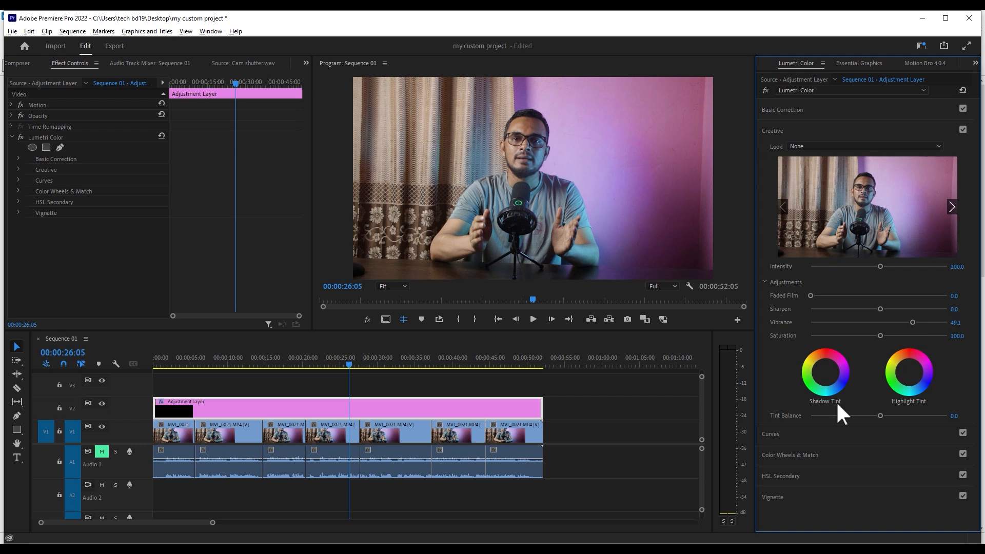
- Add blue, red and green points to the Adjustment Layer's Hue vs Sat curve and raise the blue point
left_click(790, 433)
left_click(805, 416)
left_click(865, 417)
left_click(926, 417)
left_click_drag(805, 418, 806, 381)
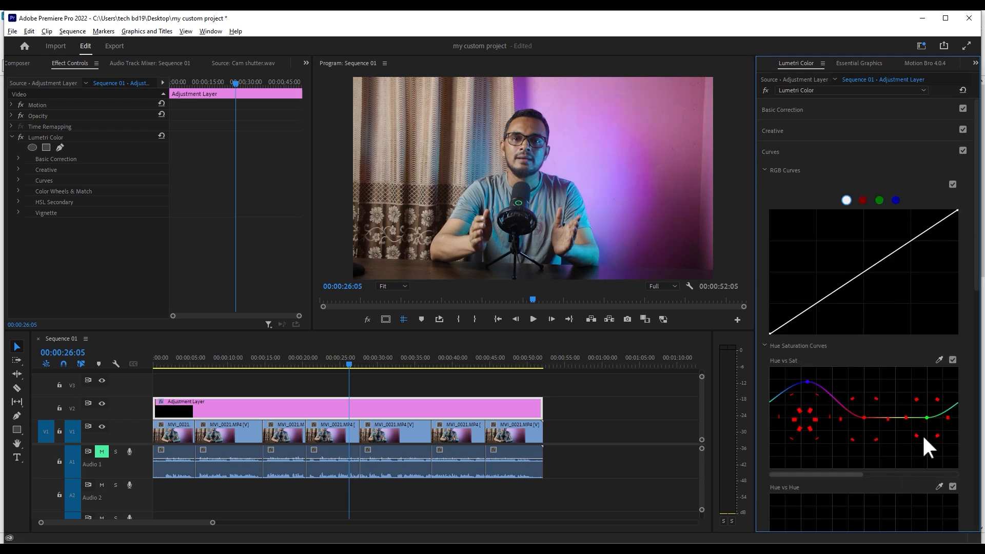
- Add blue, red and green points to the Hue vs Luma curve, raise the red point slightly, and deselect the Adjustment Layer
scroll(921, 434, "down", 5)
left_click(800, 414)
left_click(862, 415)
left_click(930, 414)
left_click_drag(862, 414, 861, 406)
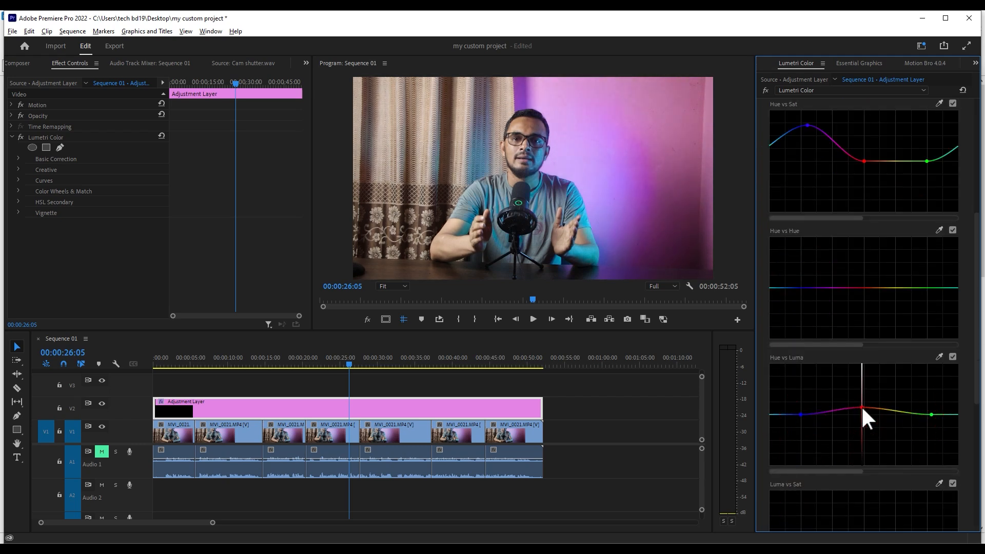
left_click(380, 375)
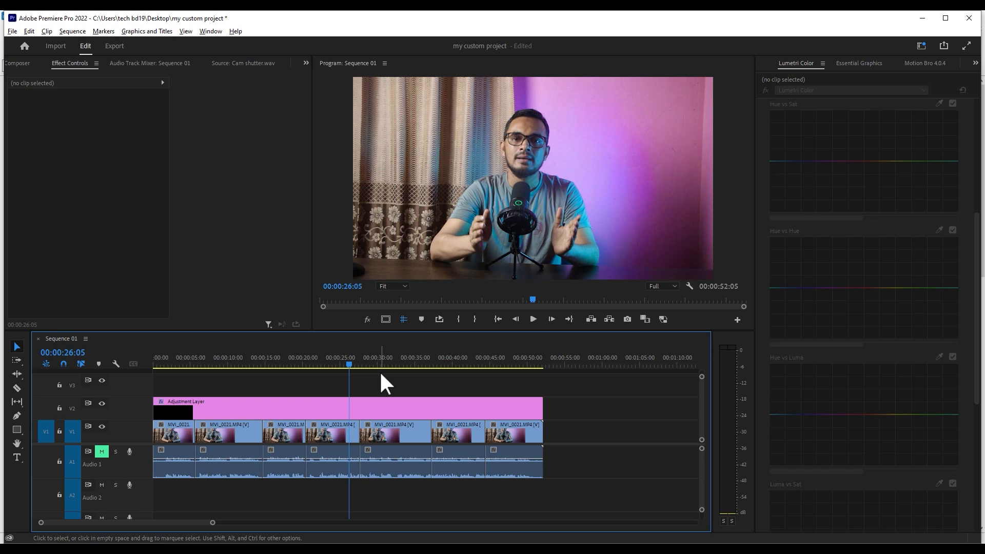
- Export the Adjustment Layer's Lumetri Color grade as a Cube LUT named "color lut 01" on Local Disk (D:)
left_click(377, 410)
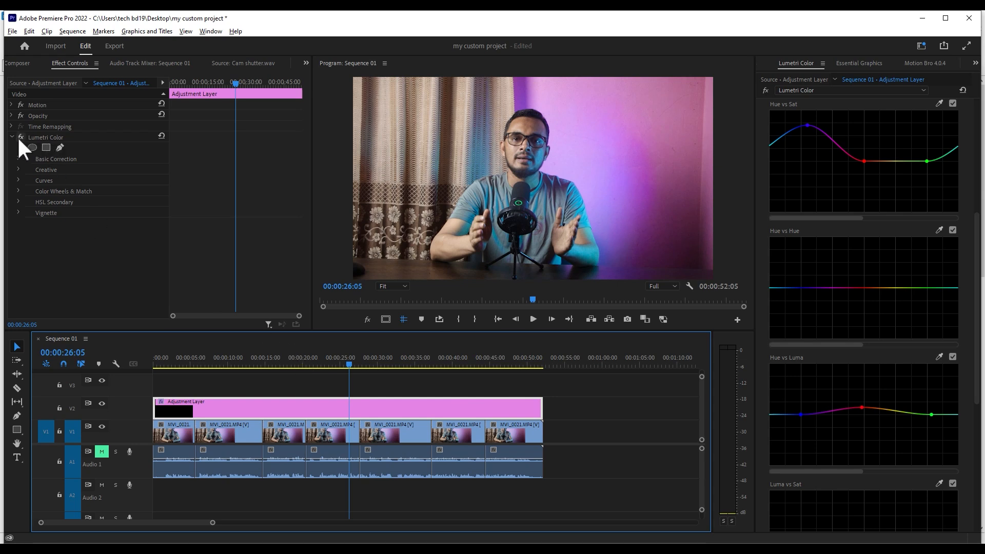
right_click(33, 137)
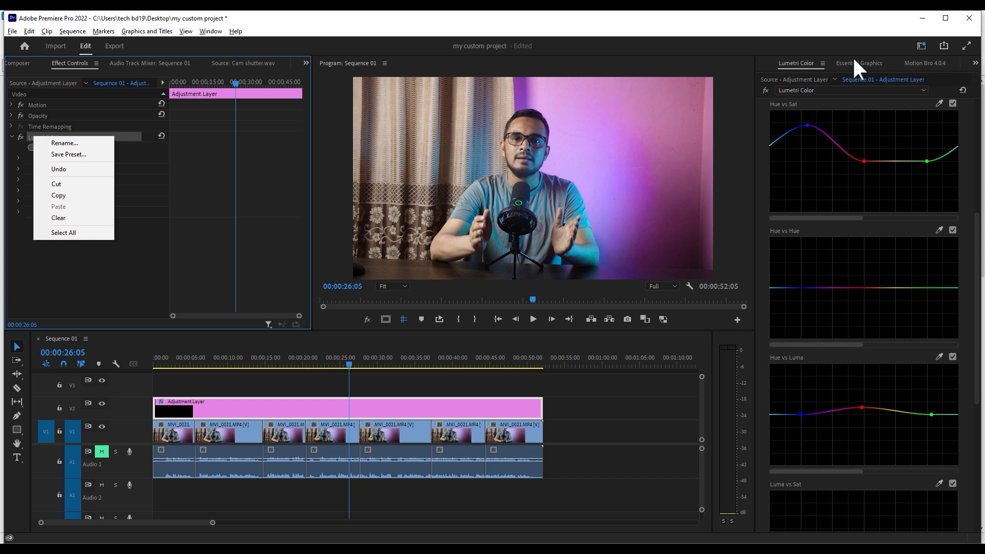
left_click(822, 62)
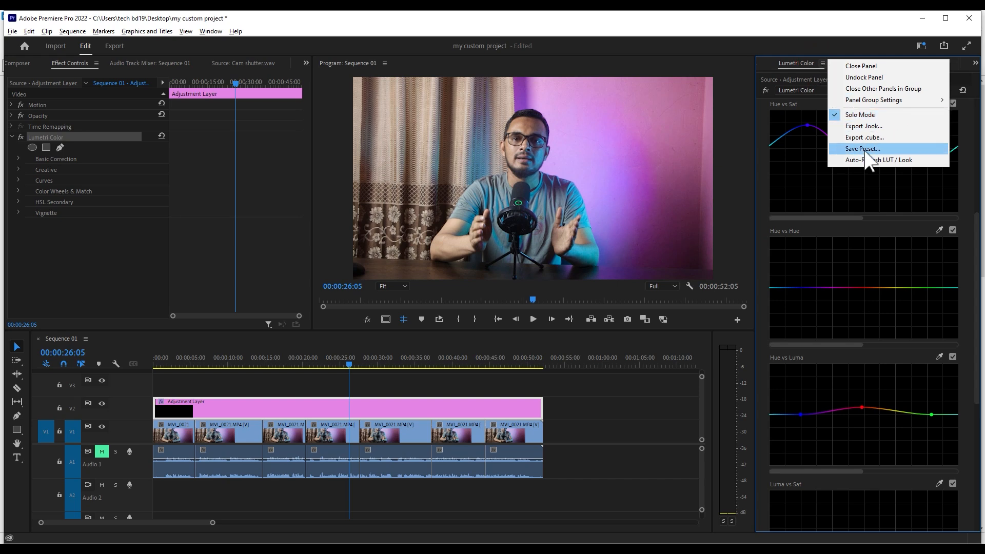
left_click(798, 63)
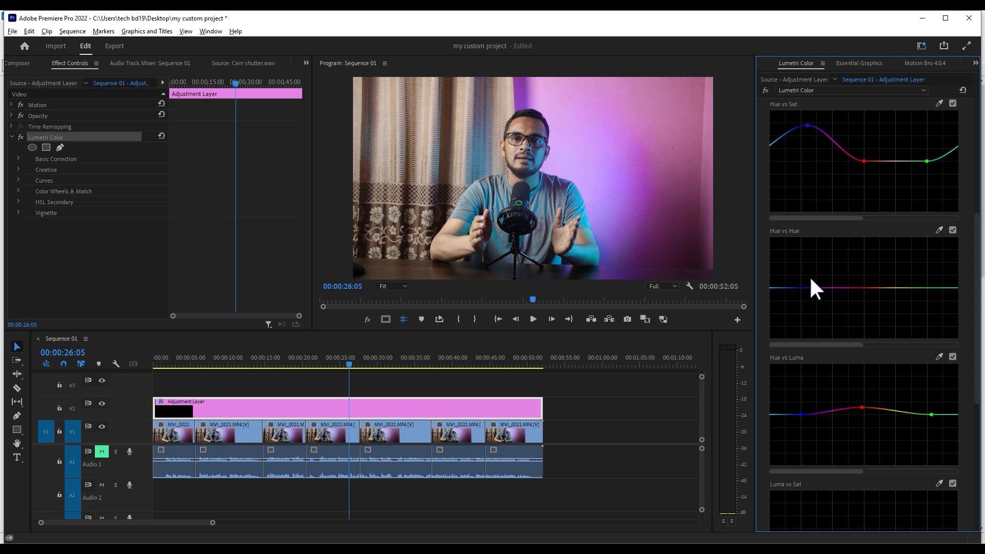
left_click(821, 63)
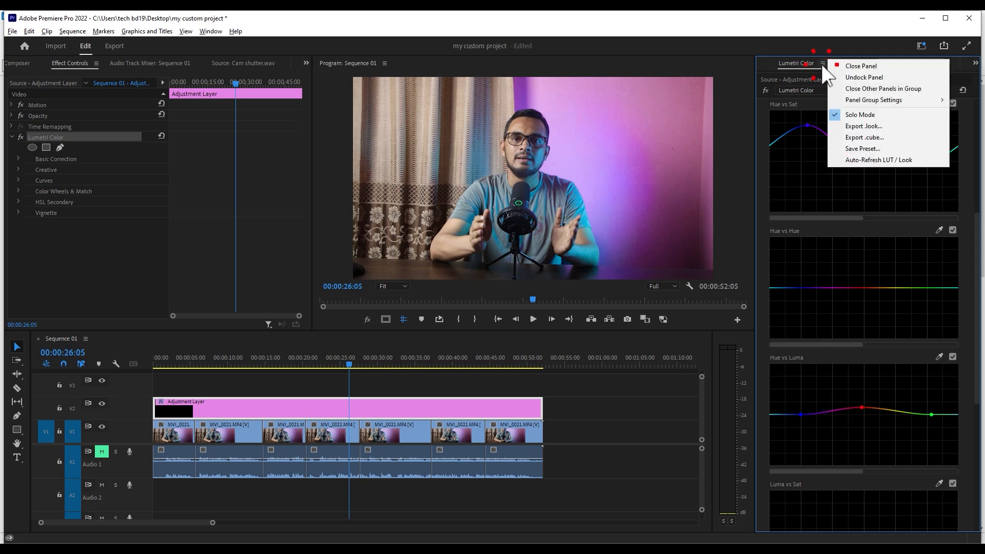
left_click(874, 138)
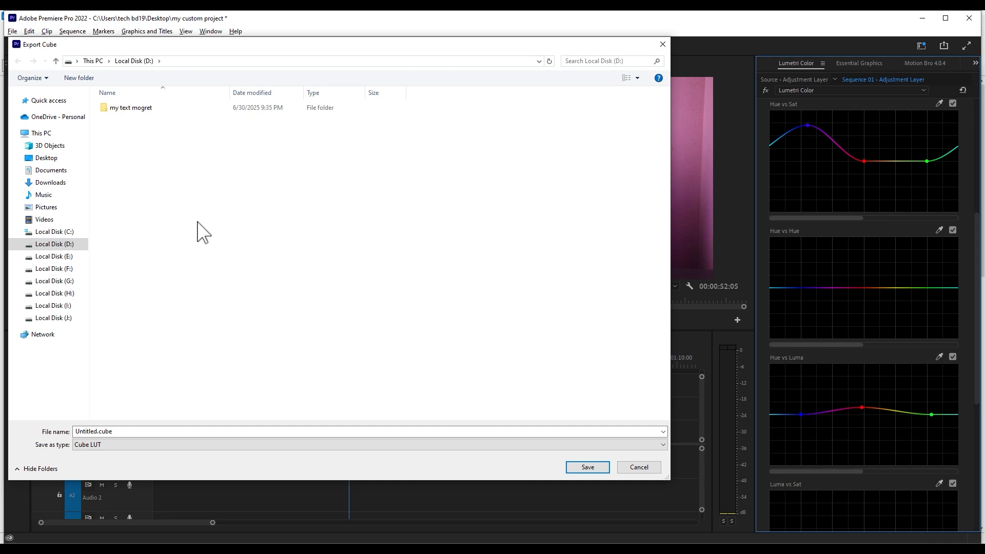
double_click(128, 430)
type("color lut 01")
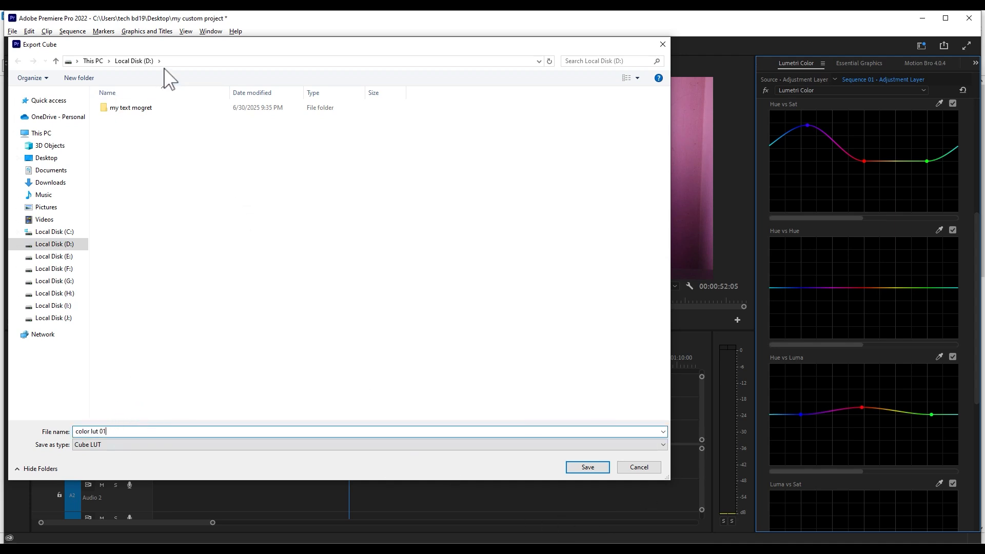
left_click(586, 464)
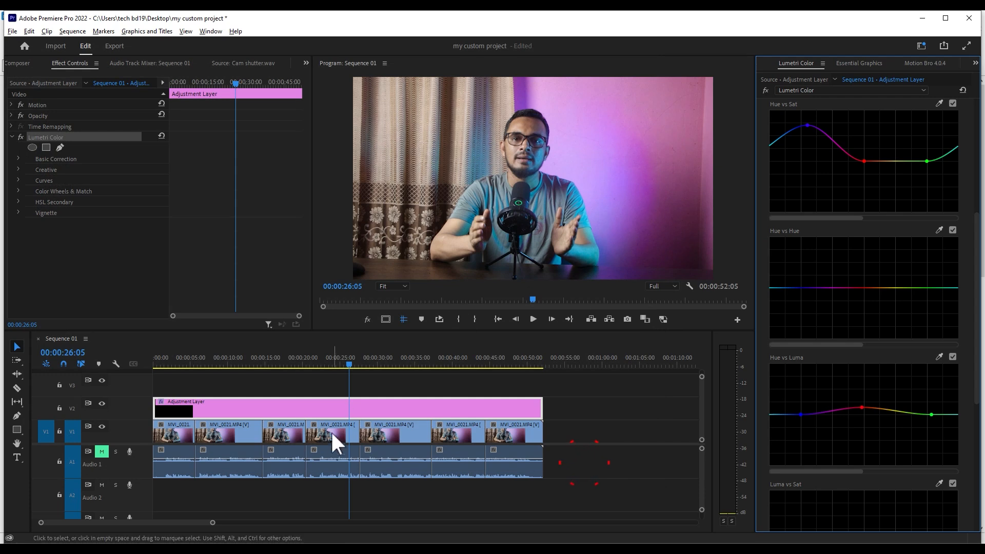
- Remove the Lumetri Color effect from the Adjustment Layer
left_click(340, 402)
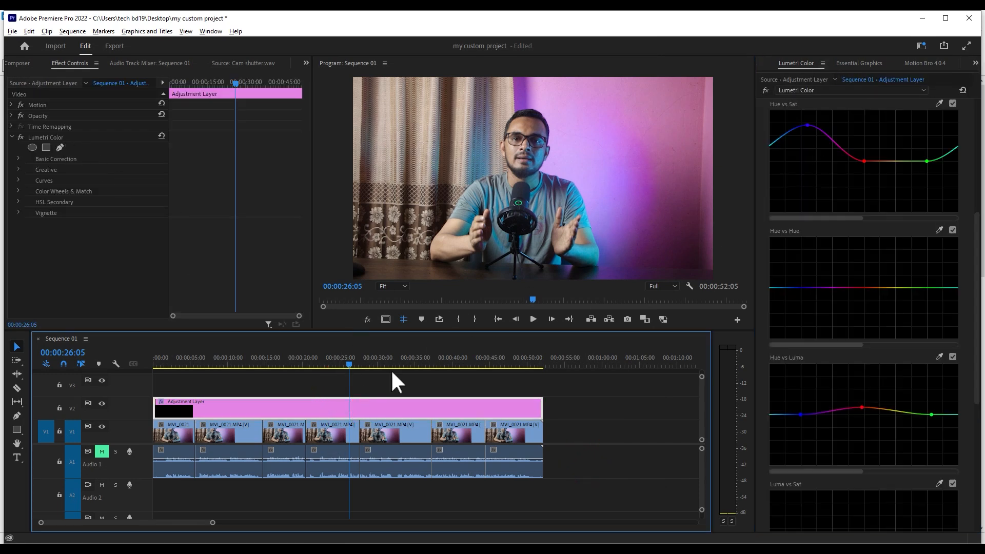
left_click(41, 137)
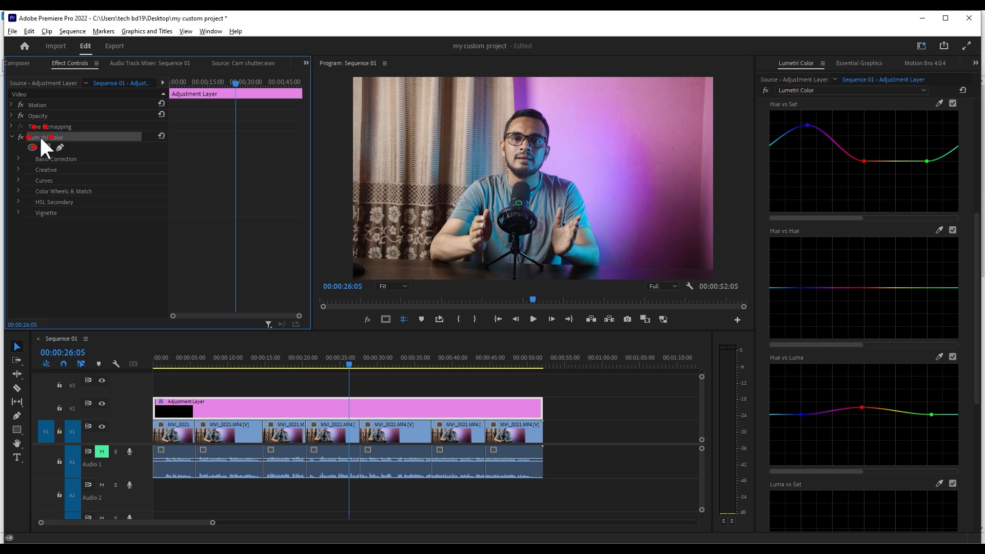
key("Delete")
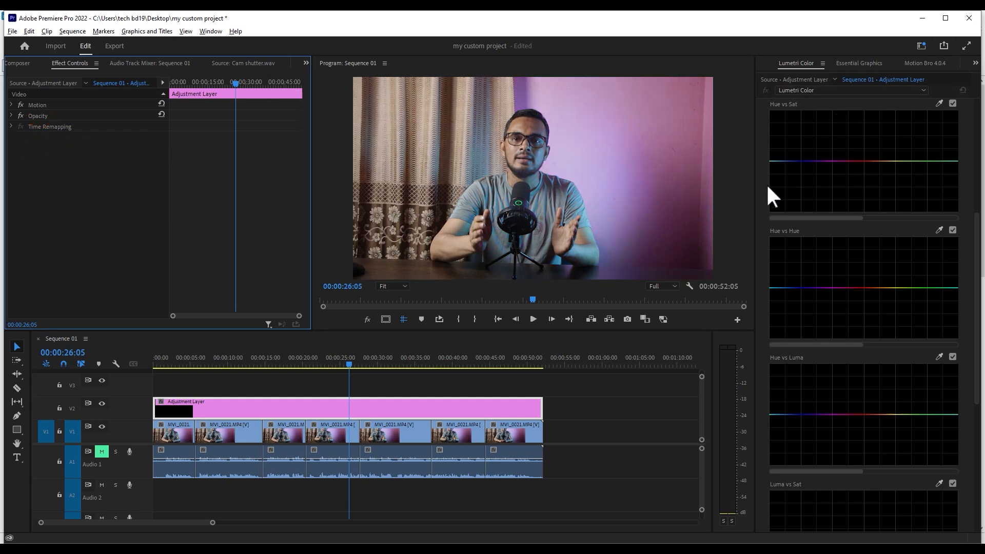
- Load color lut 01.cube as the Adjustment Layer's Input LUT in Lumetri's Basic Correction section, and deselect the layer
scroll(765, 183, "up", 2)
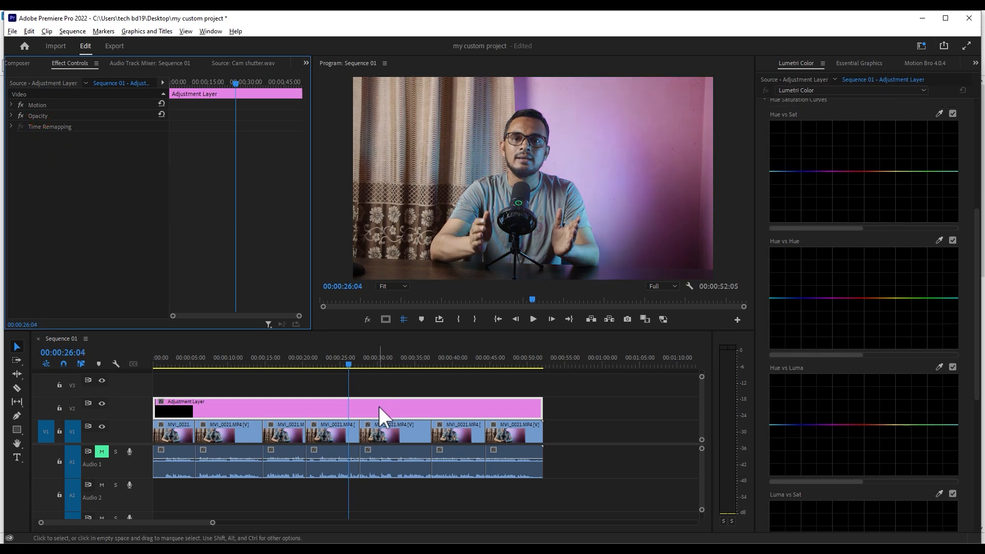
left_click(403, 403)
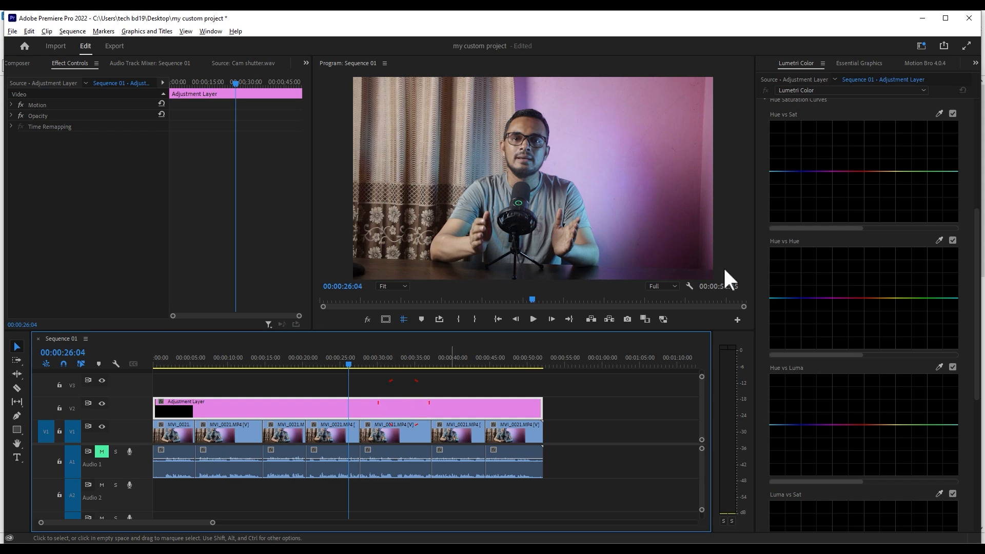
scroll(796, 100, "up", 3)
scroll(821, 100, "up", 3)
left_click_drag(977, 243, 976, 197)
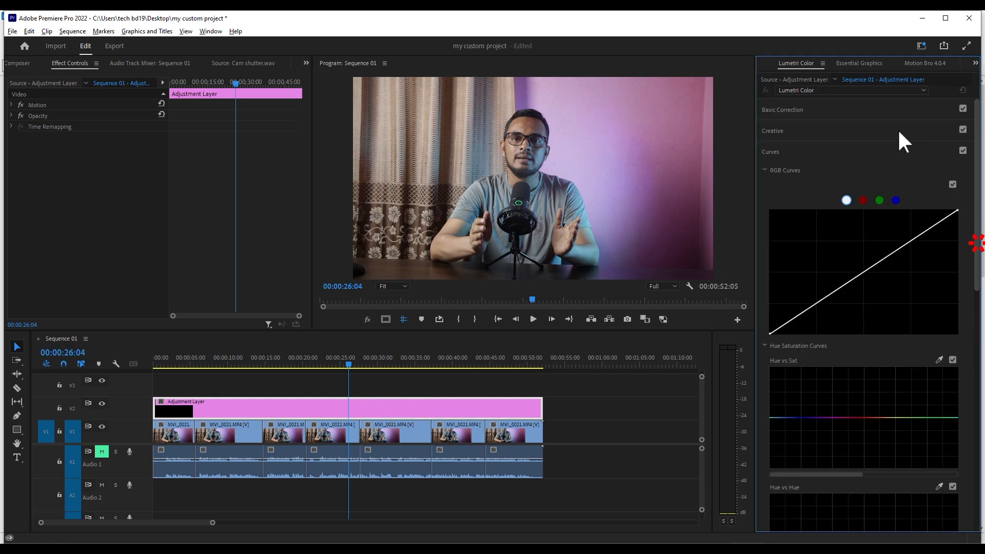
left_click(844, 150)
left_click(796, 110)
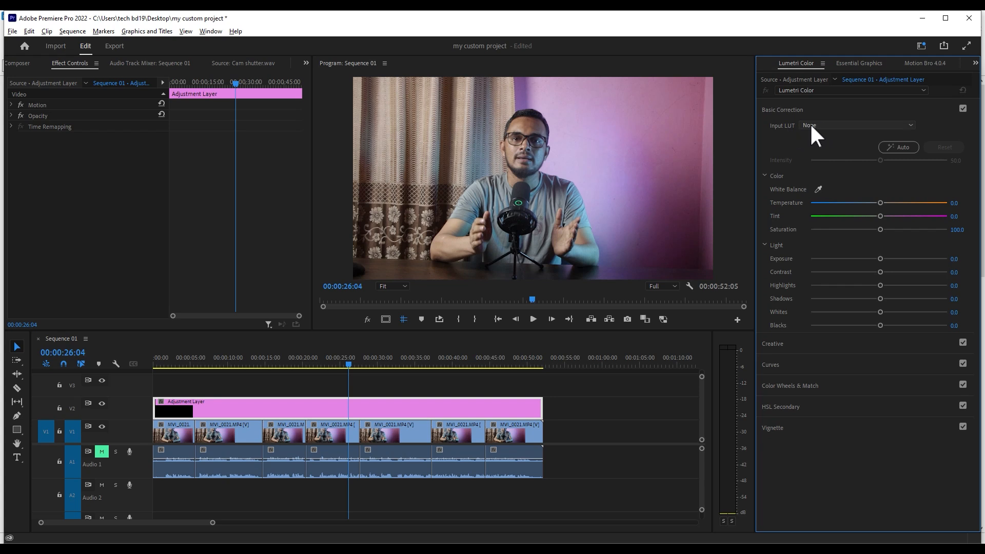
left_click(838, 126)
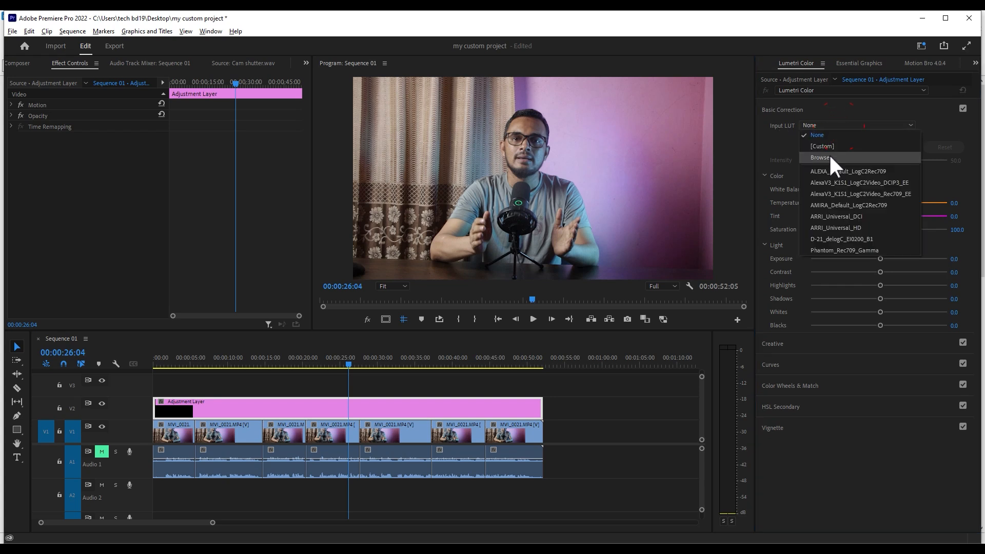
left_click(828, 153)
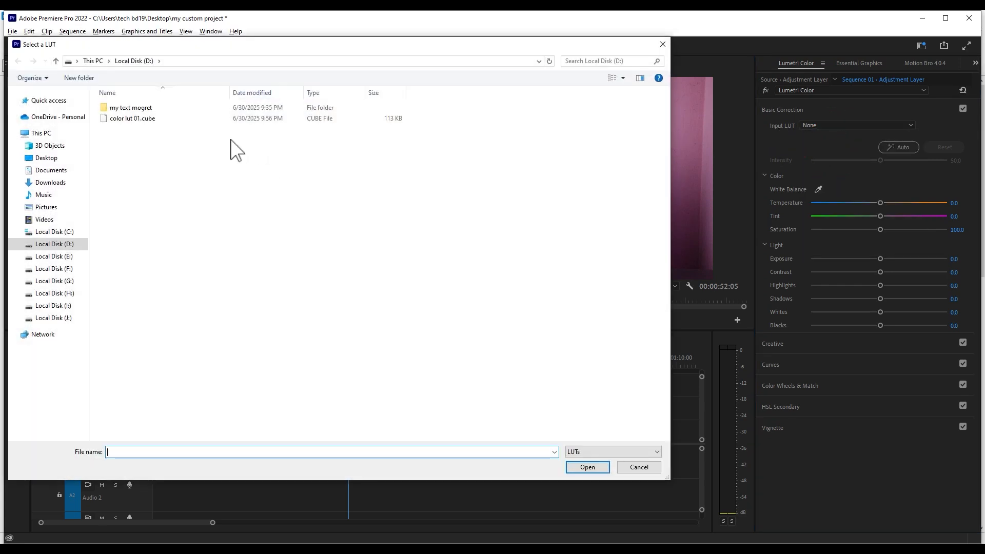
left_click(133, 119)
left_click(584, 467)
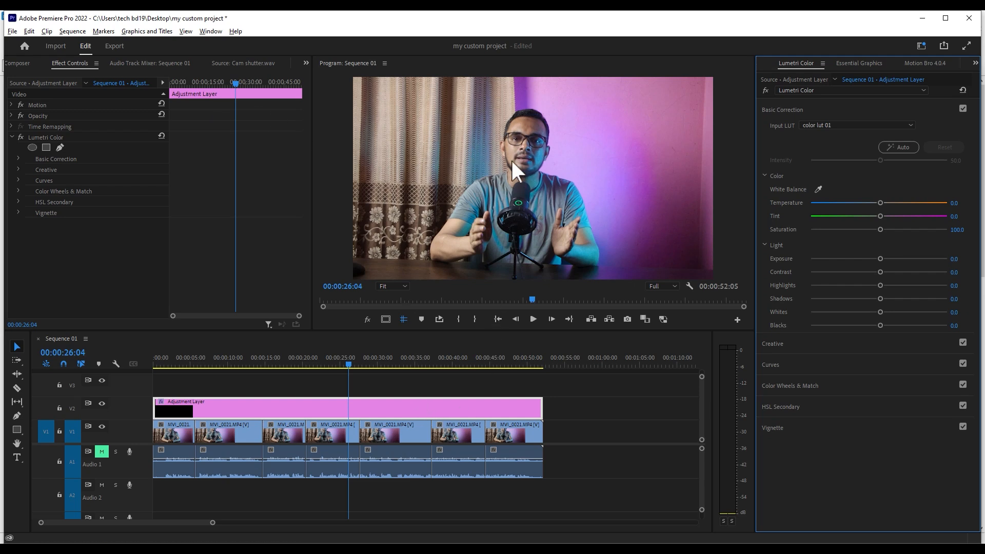
left_click(389, 389)
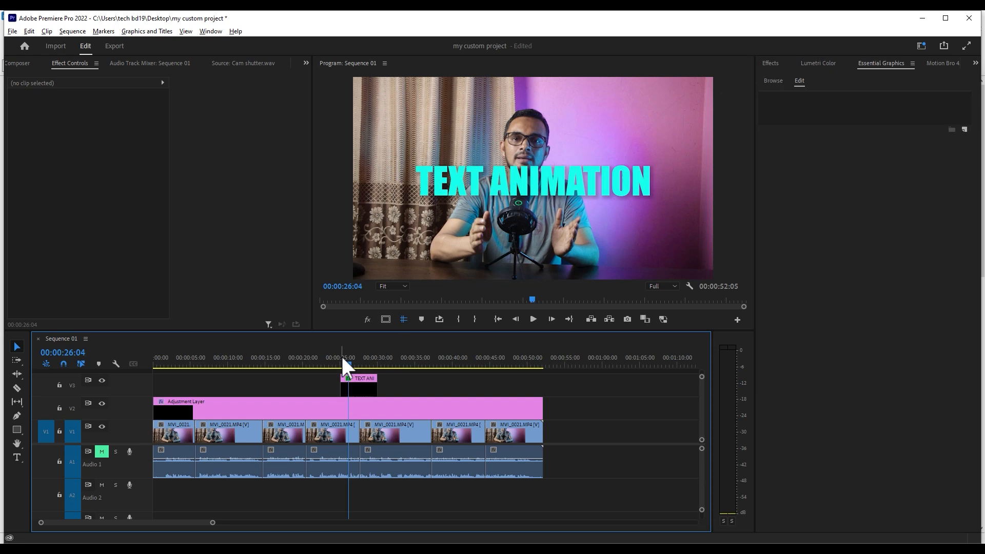
- Move the TEXT ANIMATION clip on V3 earlier to start at about 00:00:22:16, ending at the V1 cut
left_click(341, 361)
key("equal")
key("equal")
key("equal")
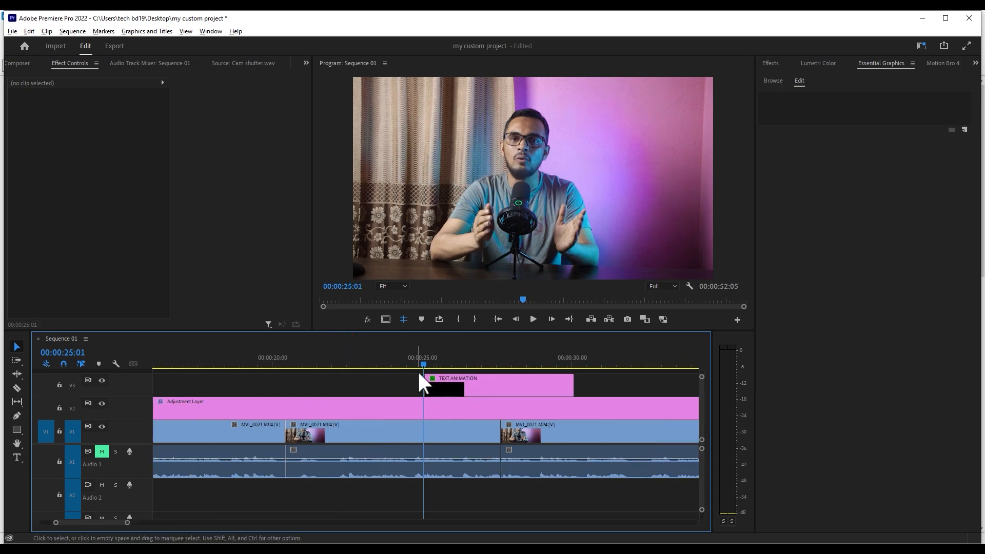
left_click_drag(451, 379, 277, 356)
- Play and scrub through the TEXT ANIMATION clip to examine its opening and closing Position keyframes
key("space")
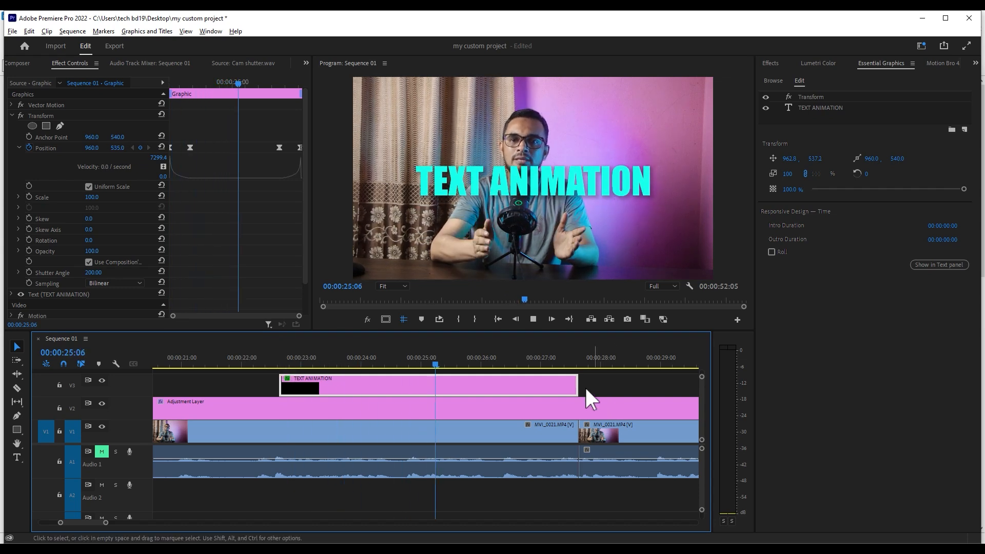
key("space")
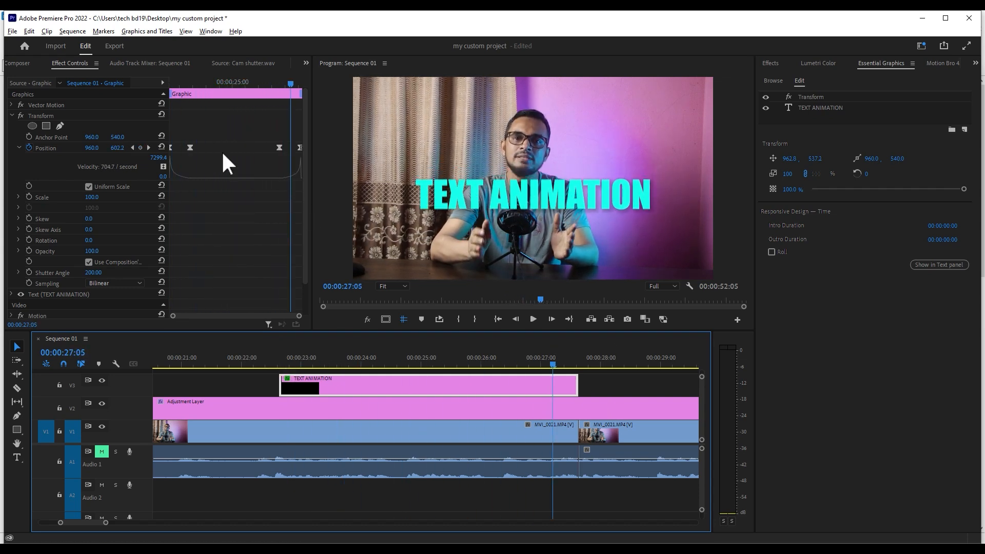
left_click(172, 83)
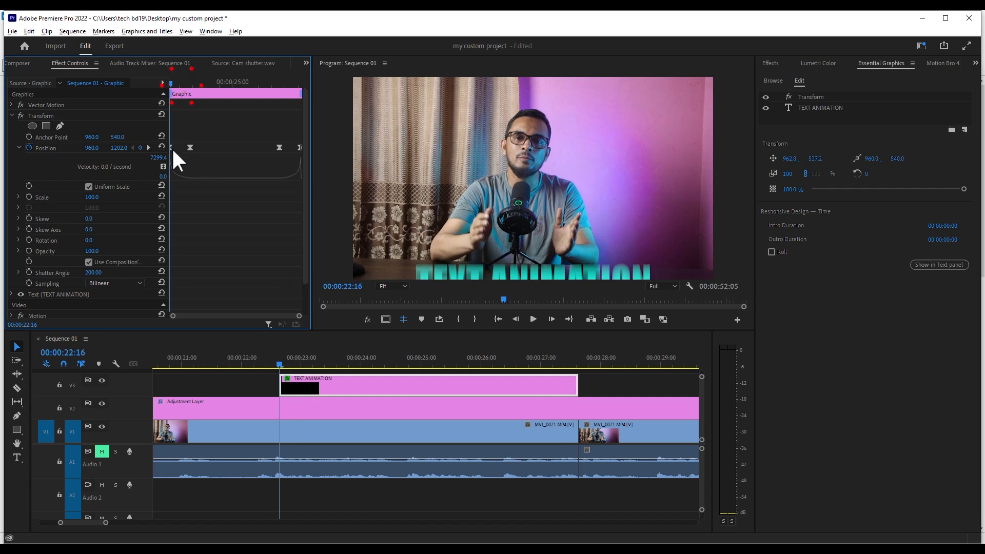
key("space")
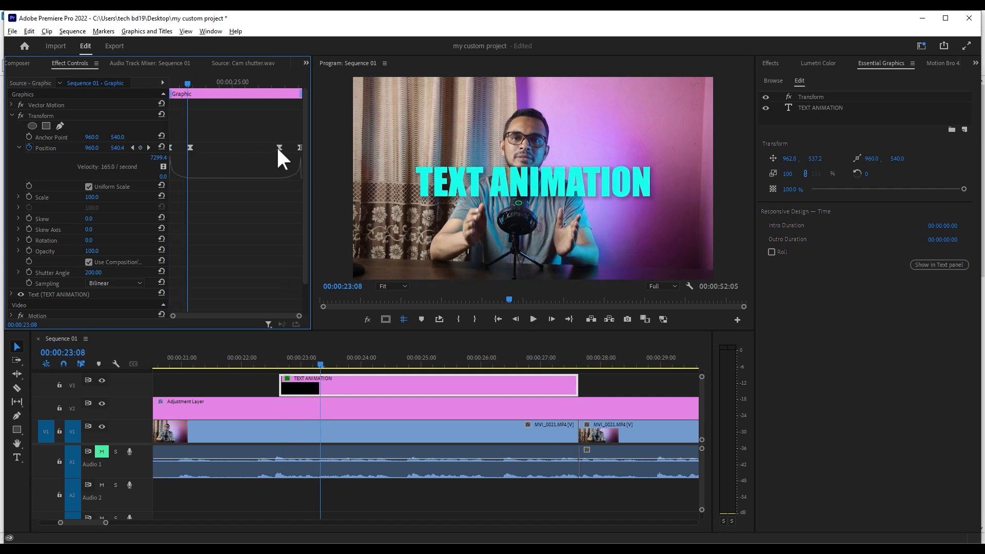
left_click(264, 83)
left_click_drag(279, 85, 181, 106)
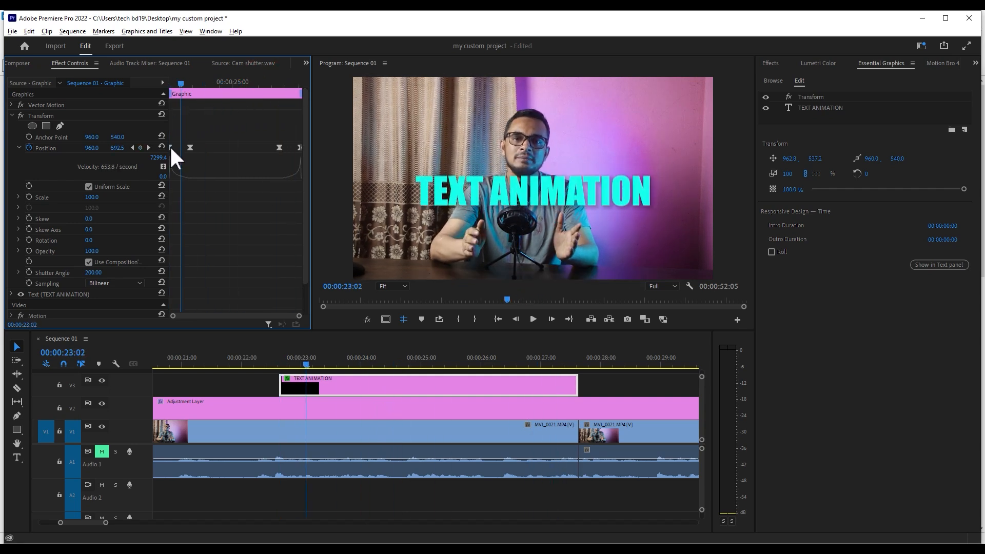
left_click_drag(169, 88, 211, 123)
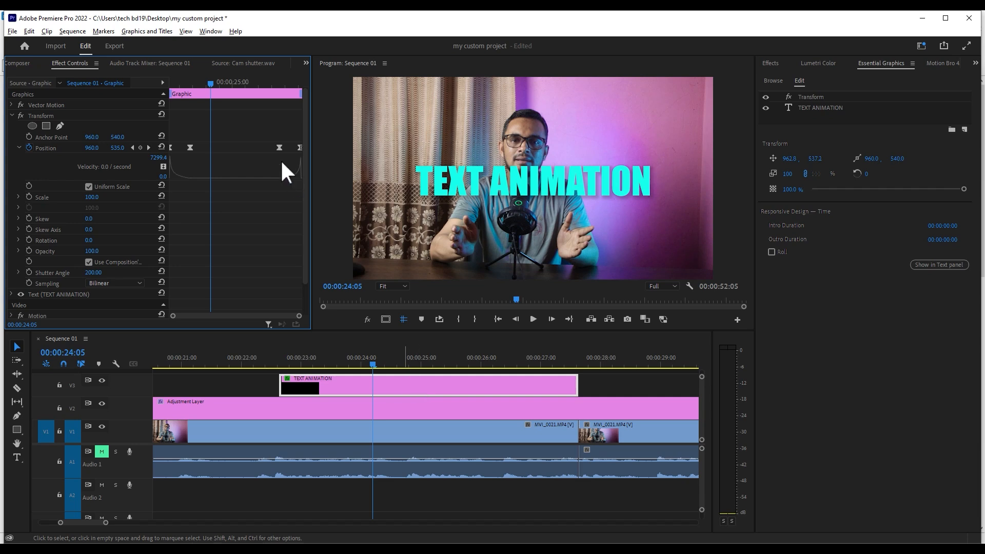
left_click_drag(188, 84, 157, 85)
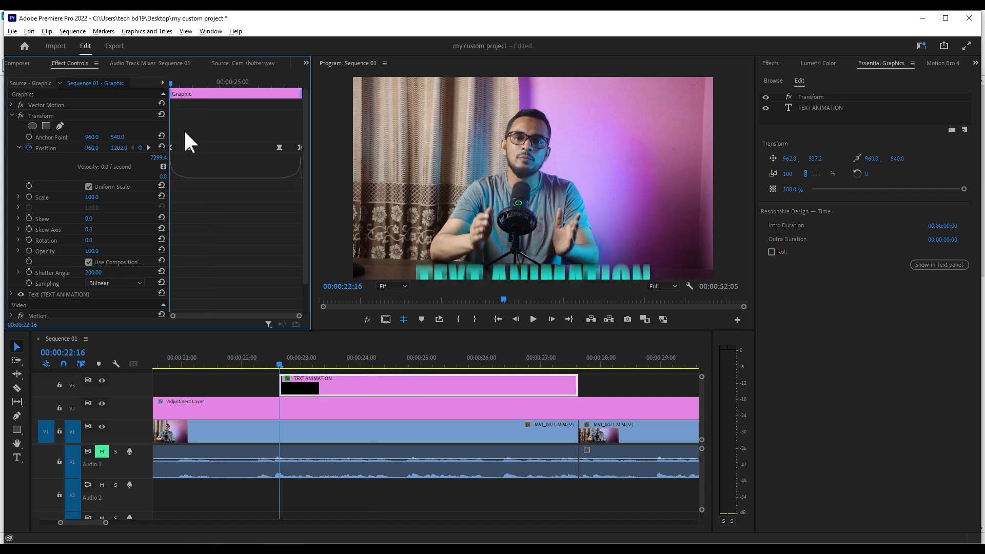
key("space")
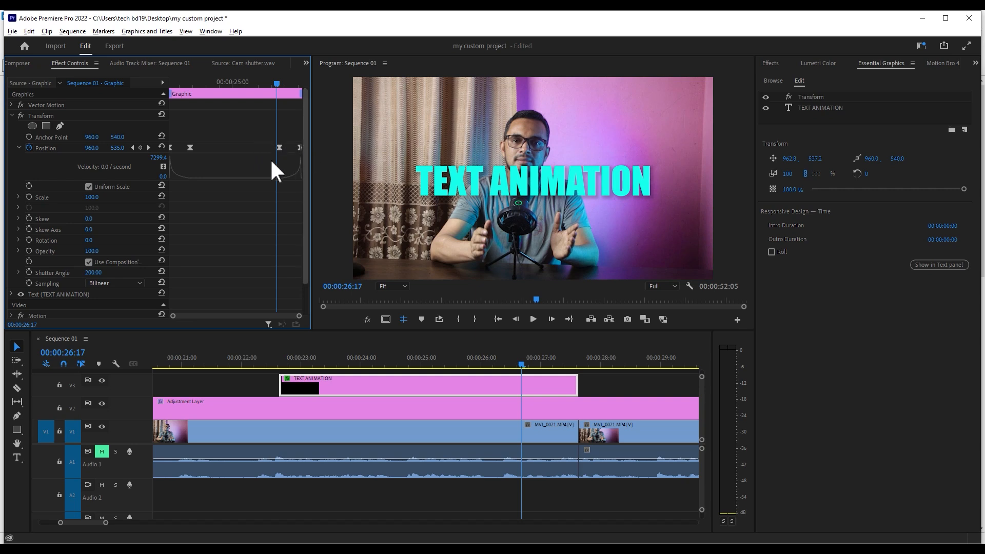
left_click(208, 83)
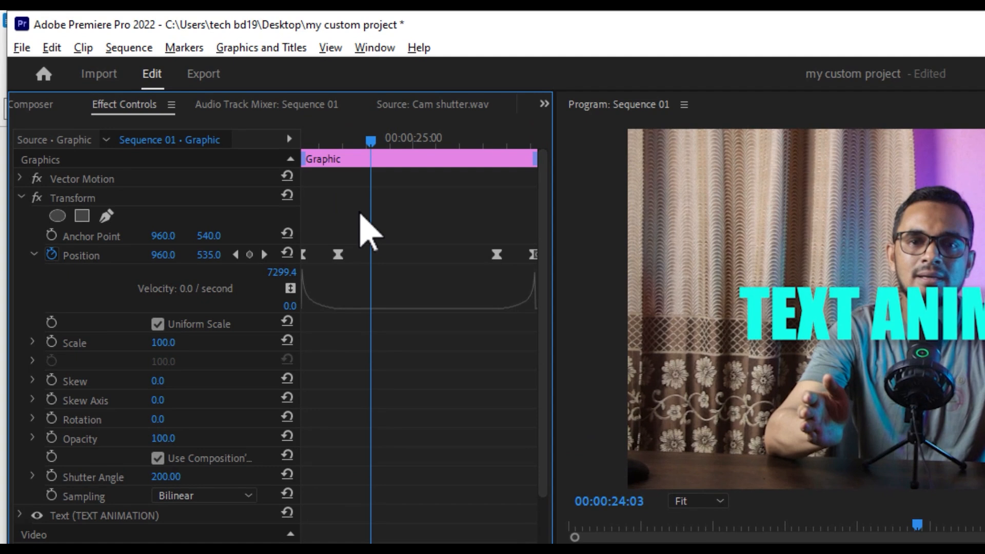
left_click_drag(334, 138, 327, 173)
left_click_drag(170, 129, 177, 129)
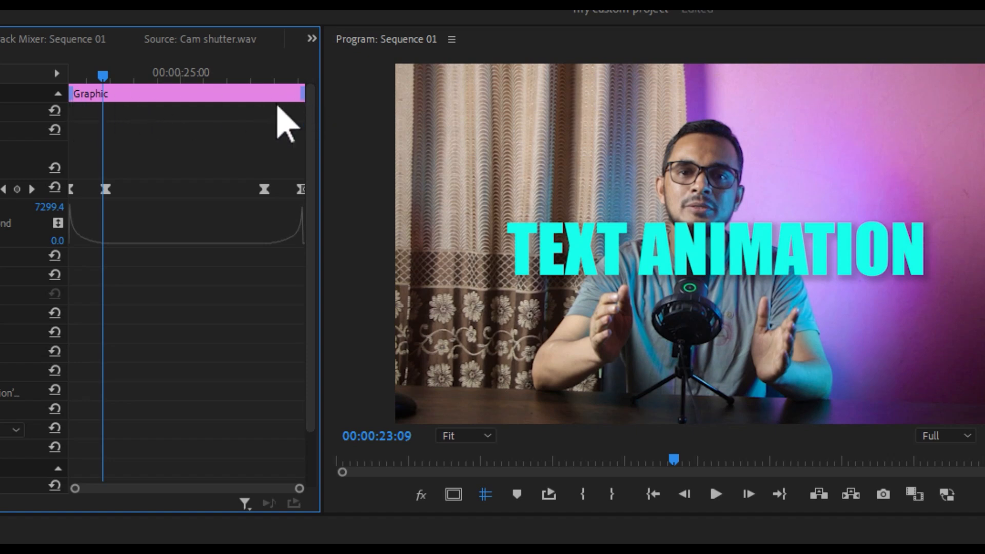
- Set the graphic's intro duration to 00:00:00:20 and outro duration to 00:00:00:22, matching its inner Position keyframes
left_click(69, 93)
left_click_drag(69, 93, 107, 117)
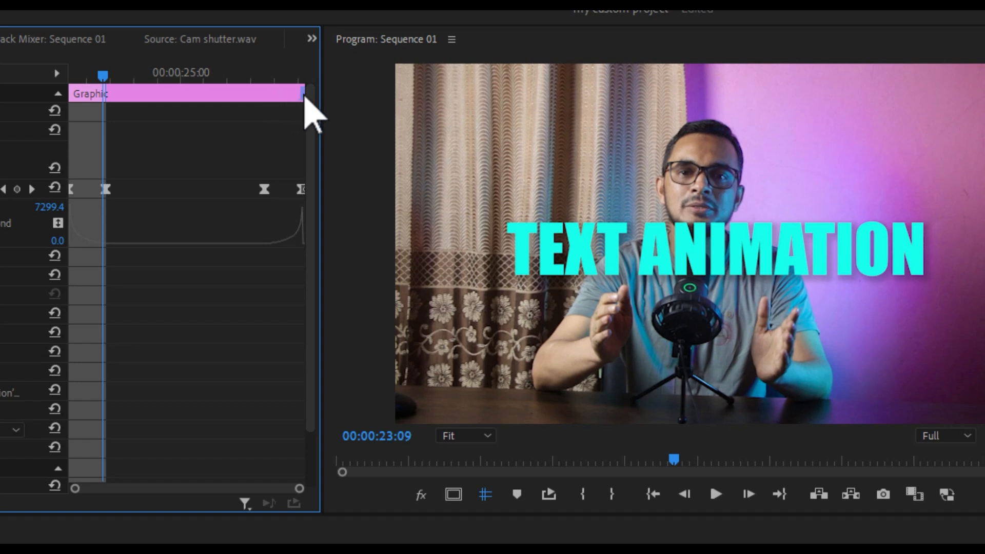
left_click_drag(303, 97, 264, 110)
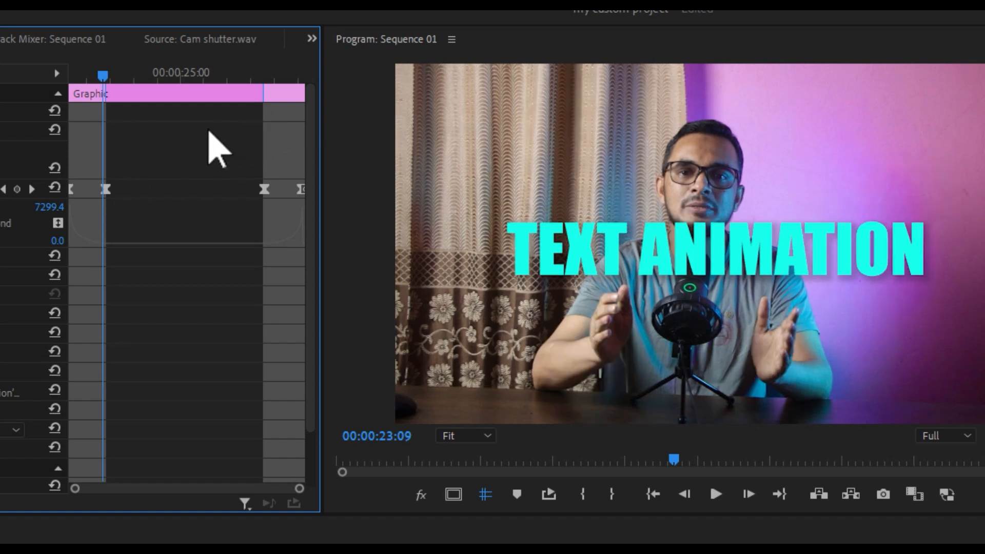
left_click_drag(102, 80, 183, 132)
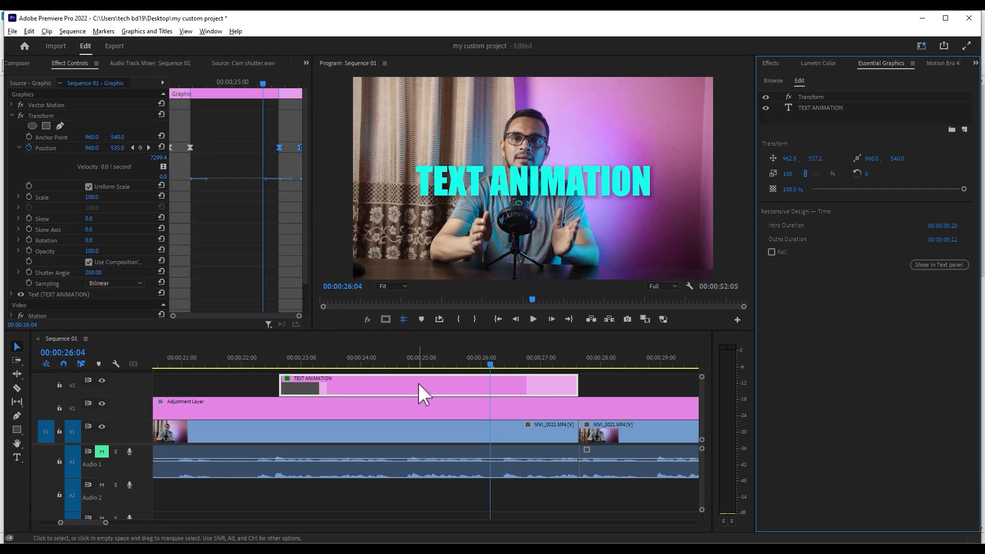
- Start exporting the TEXT ANIMATION clip as a Motion Graphics Template and name it text 01
right_click(418, 384)
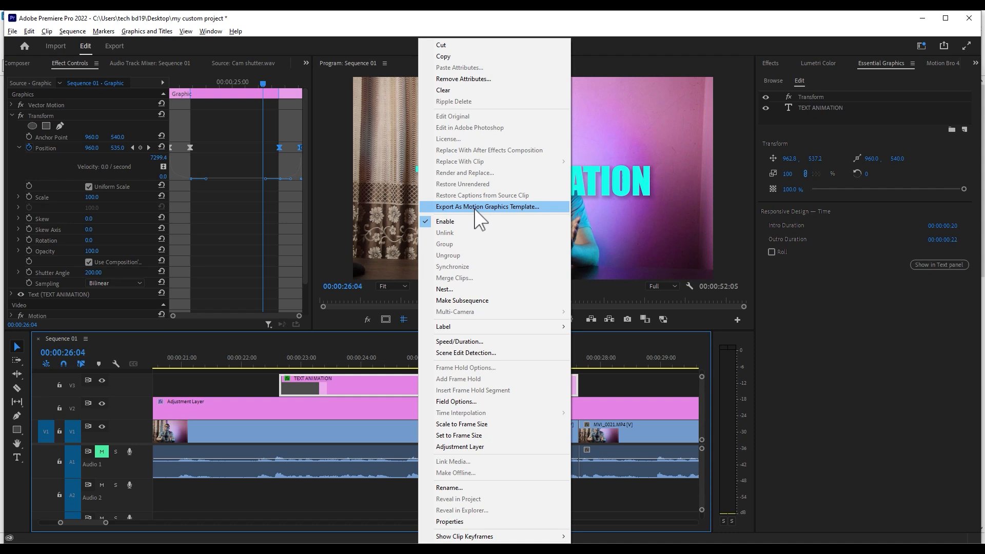
left_click(523, 206)
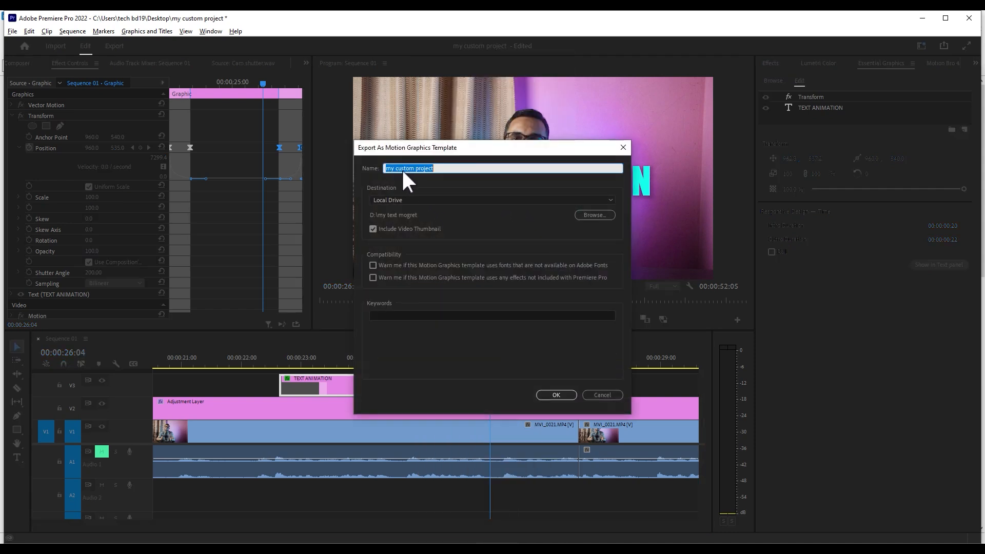
left_click_drag(454, 170, 204, 170)
type("text 01")
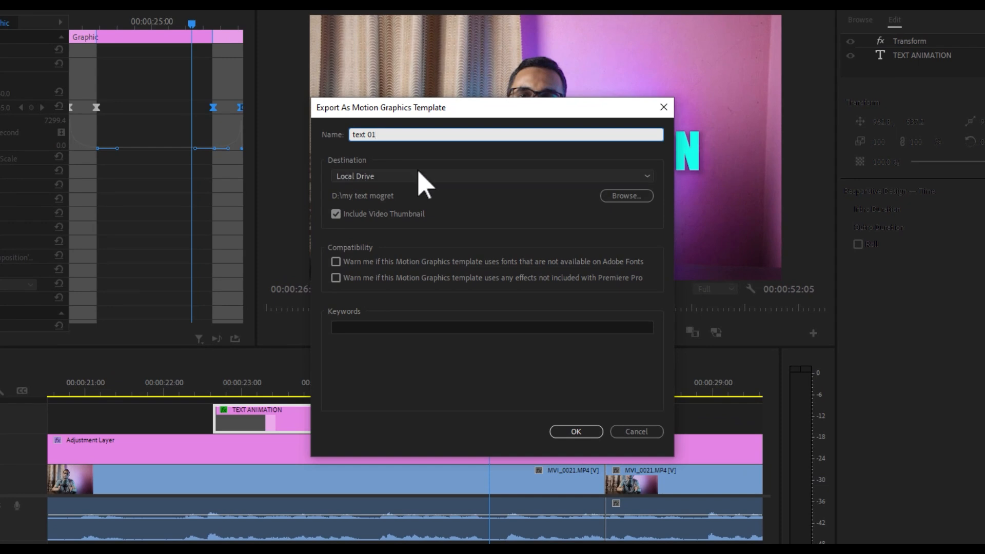
- Try Local Templates Folder as the template's export destination, and return the destination to Local Drive
left_click(400, 175)
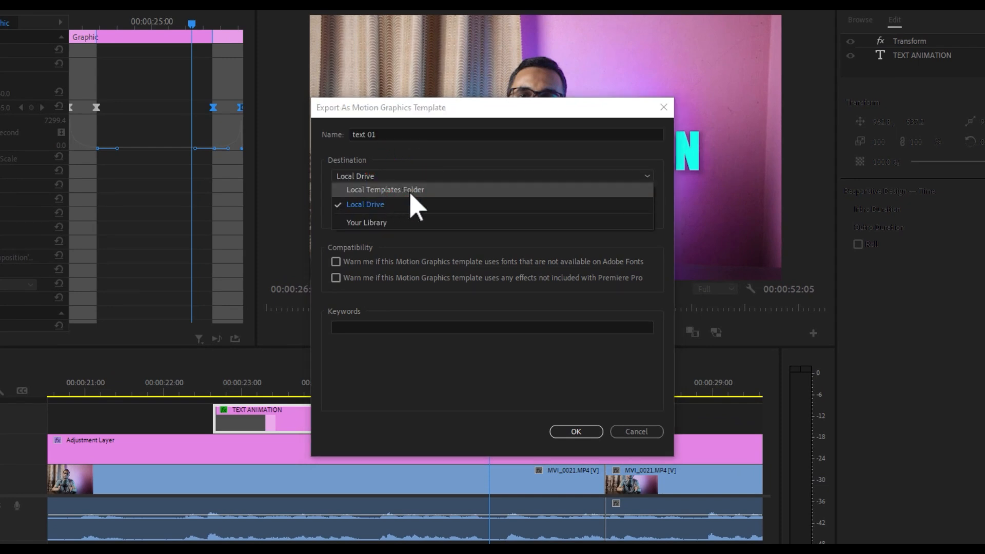
left_click(414, 190)
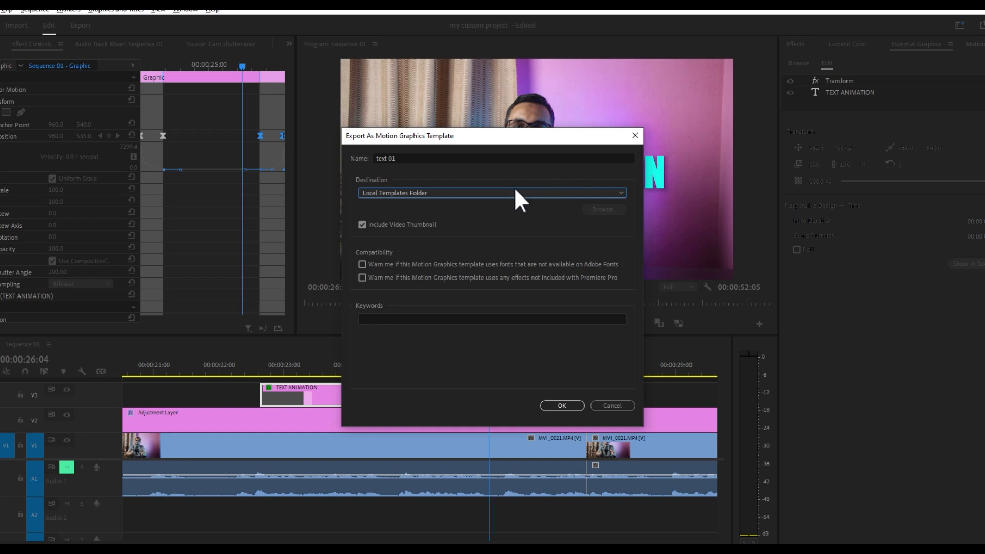
left_click(430, 192)
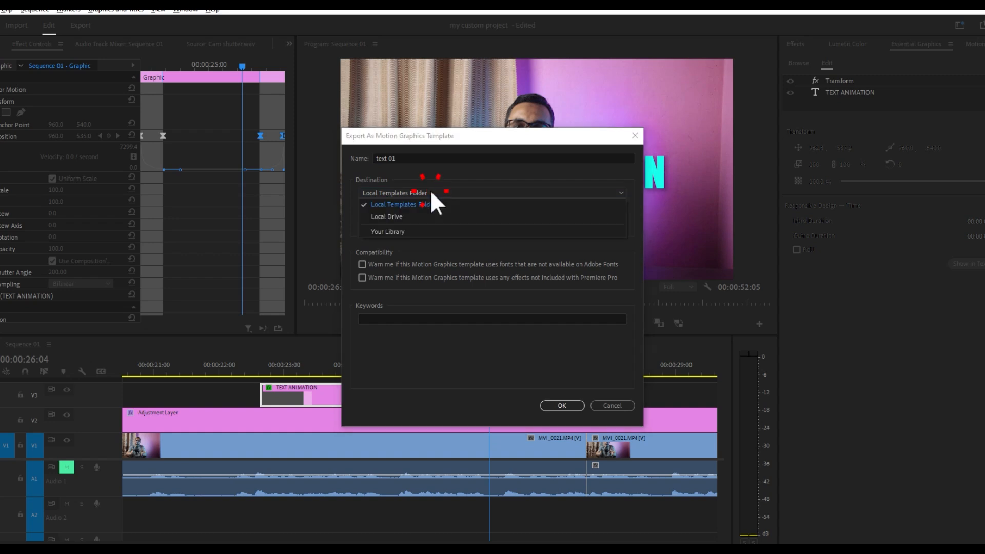
left_click(392, 216)
- Choose the my text mogret folder on drive D: as the save location and export the template
left_click(603, 209)
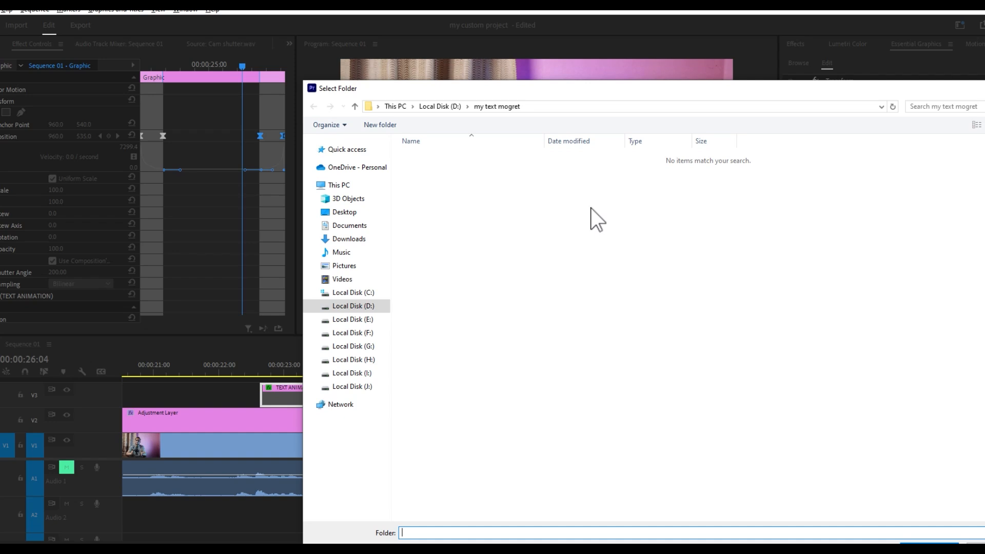
left_click(364, 306)
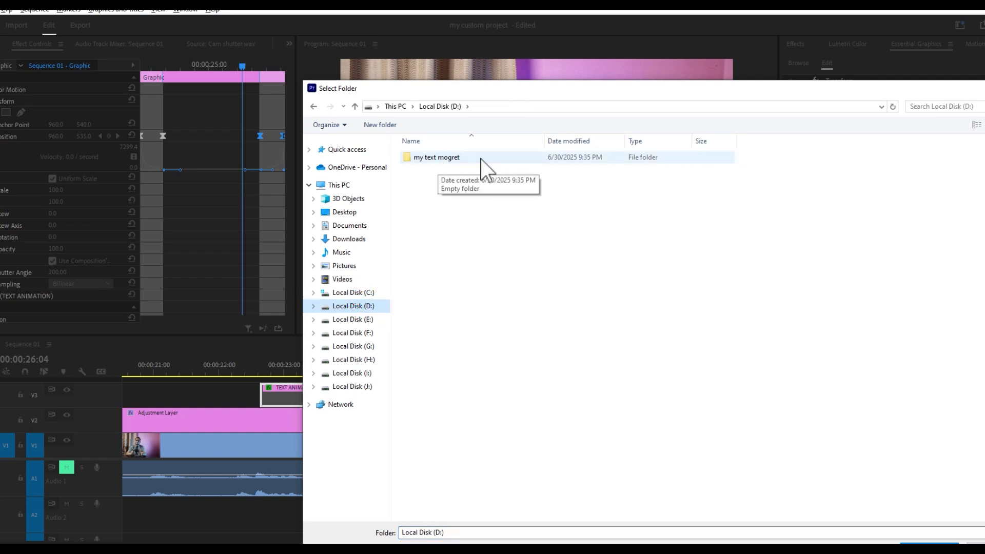
double_click(464, 157)
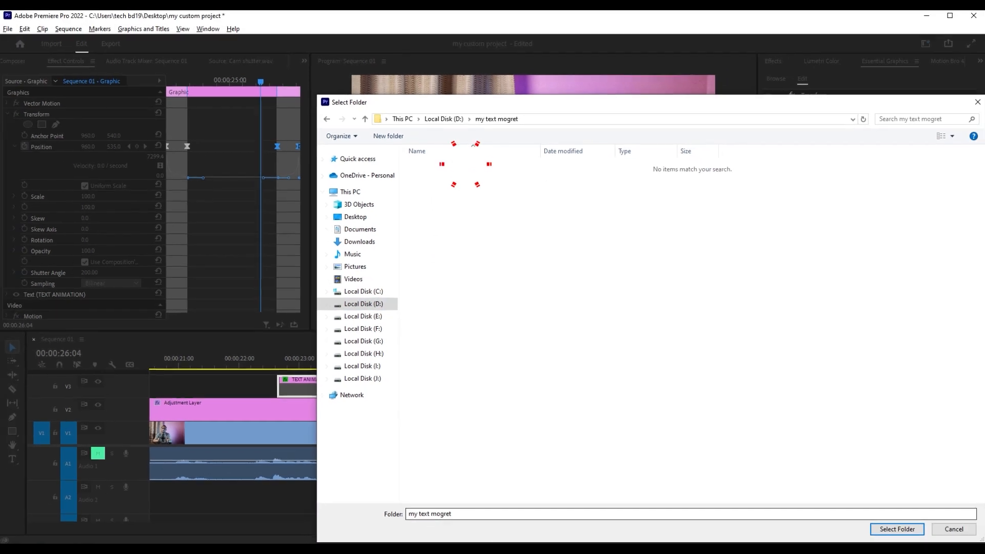
left_click(500, 518)
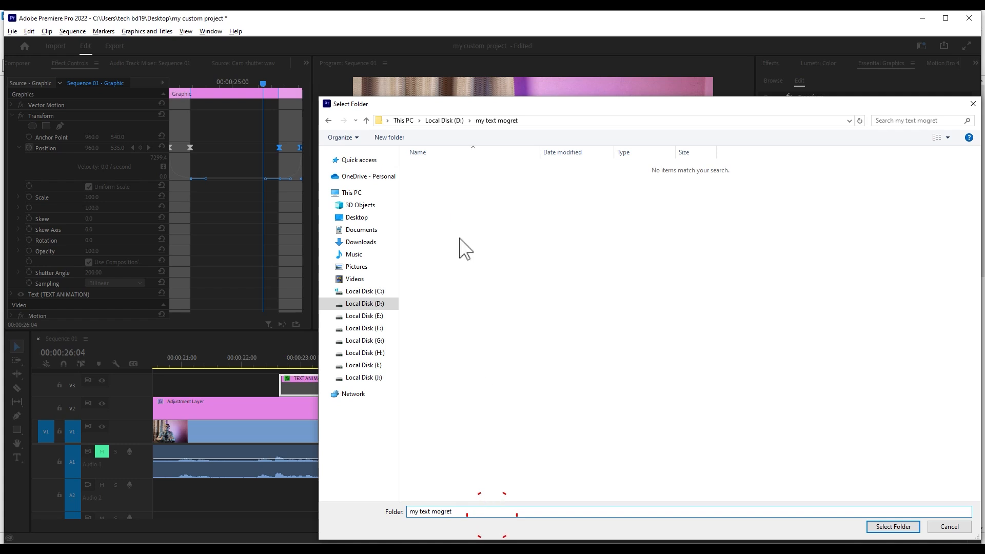
left_click(444, 118)
left_click(451, 166)
left_click(886, 524)
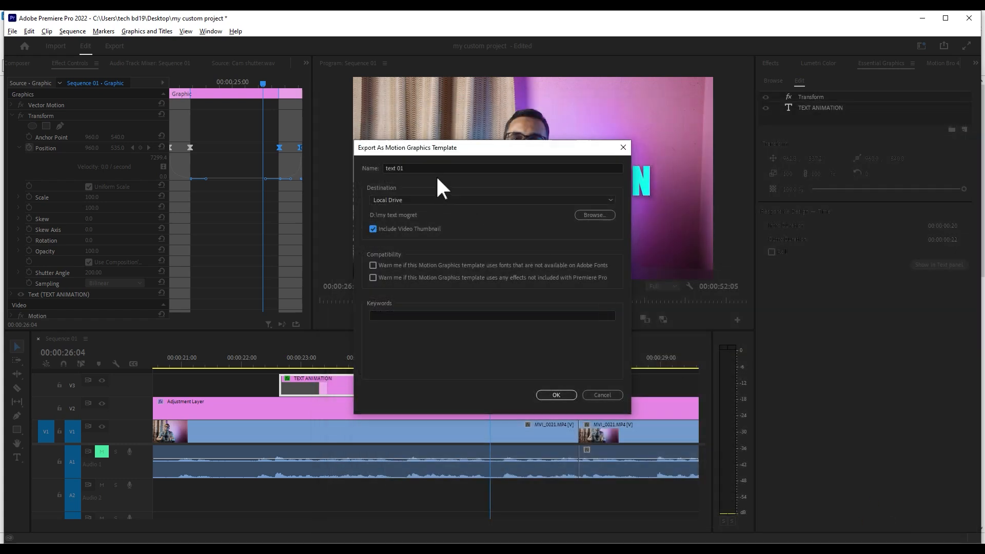
left_click(551, 392)
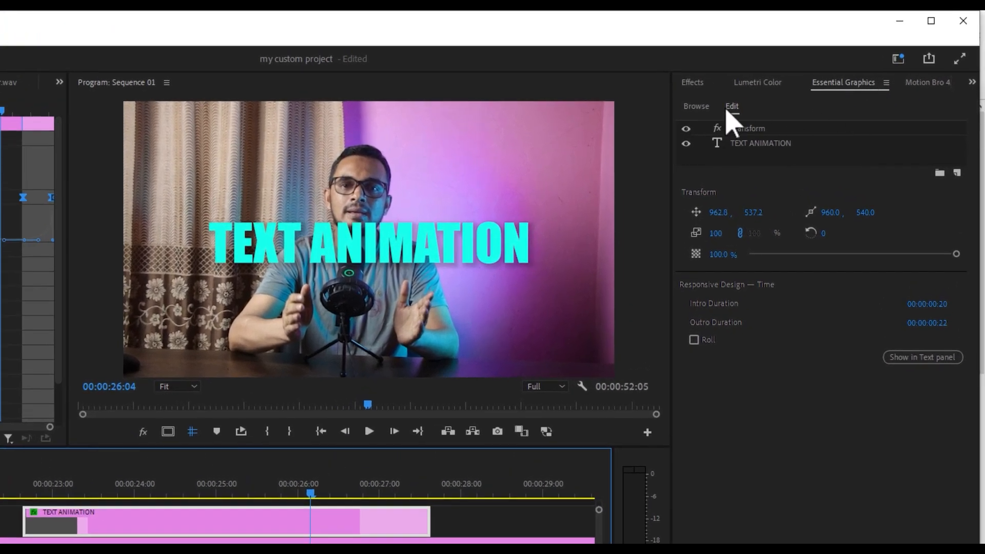
- Register D:\my text mogret as an additional template folder for browsing in Essential Graphics
left_click(779, 80)
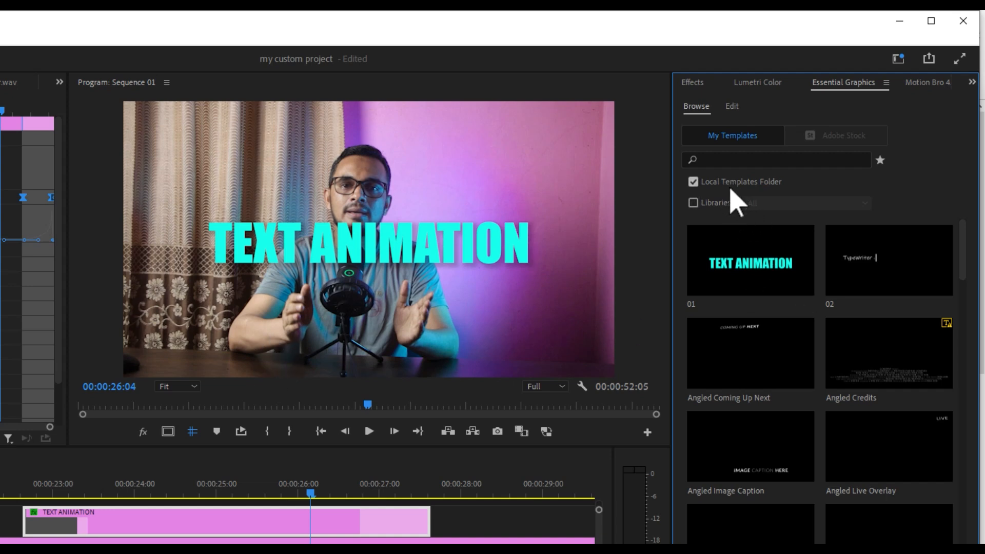
mouse_move(816, 252)
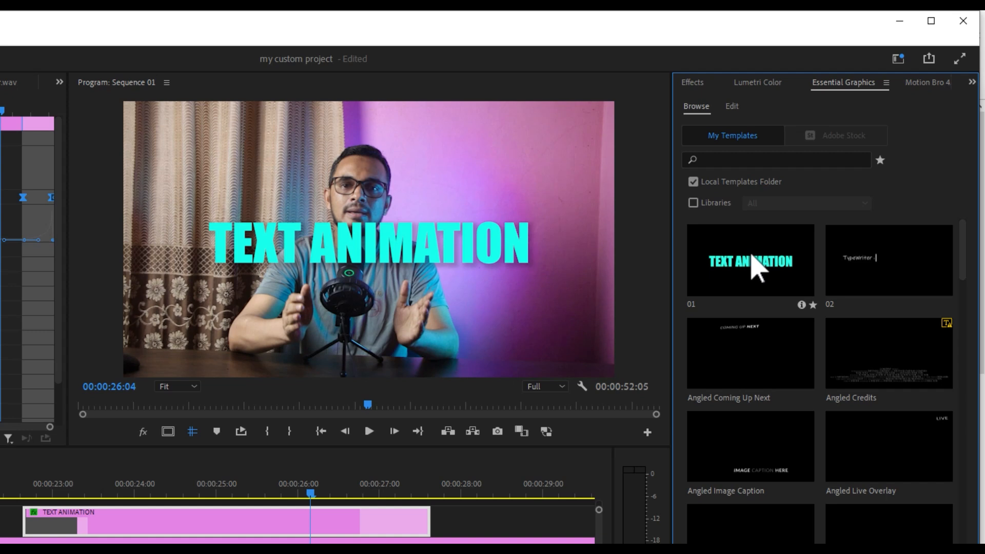
left_click(886, 83)
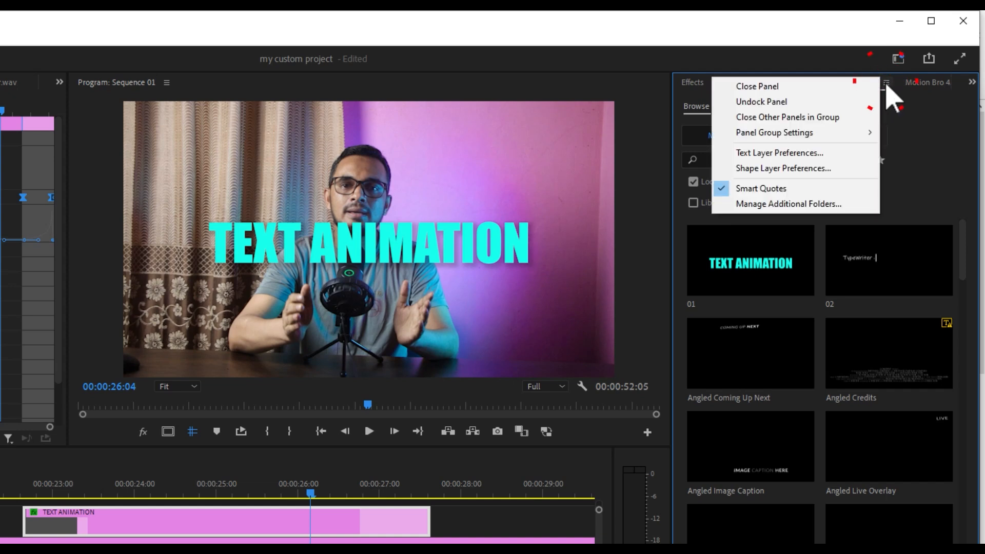
left_click(785, 204)
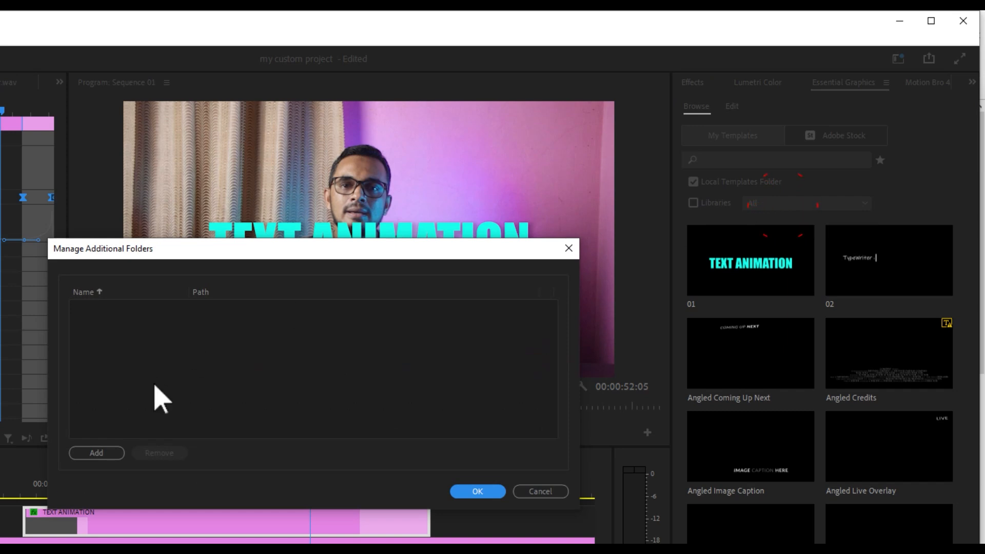
left_click(103, 455)
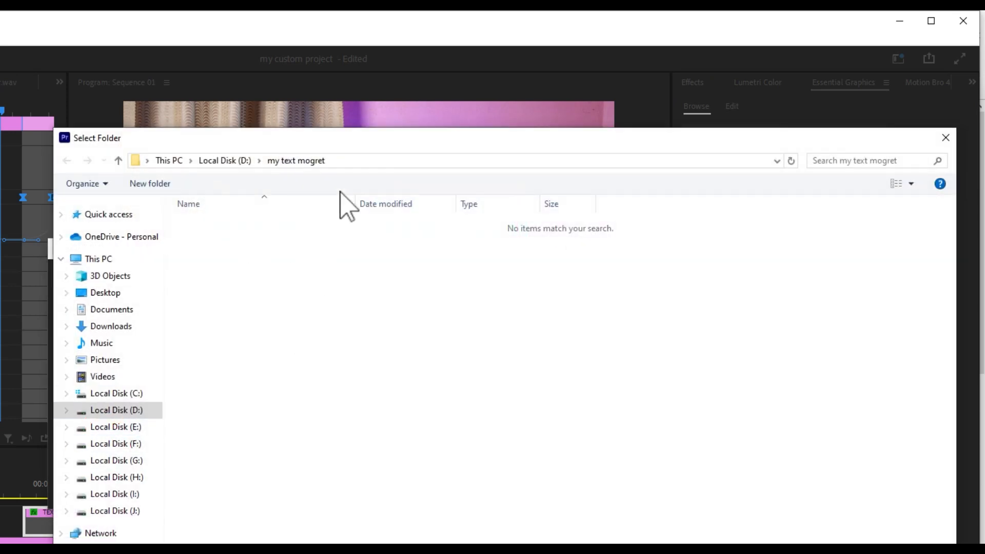
left_click(291, 158)
left_click(229, 157)
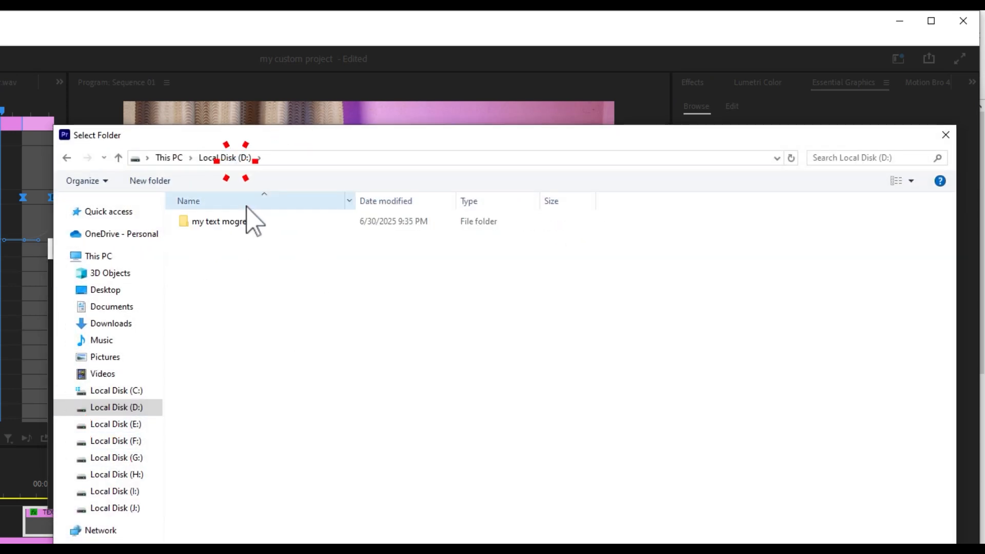
left_click(235, 220)
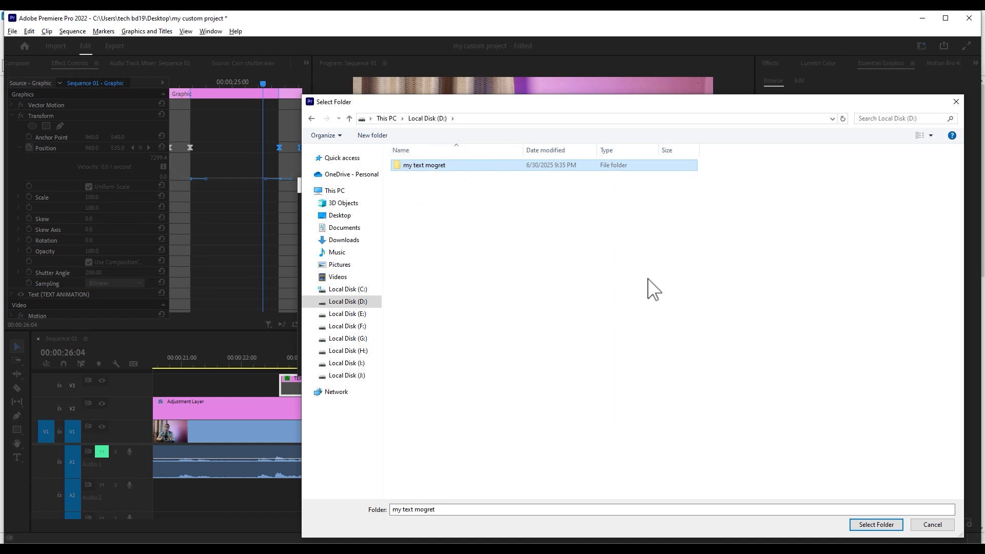
left_click(875, 524)
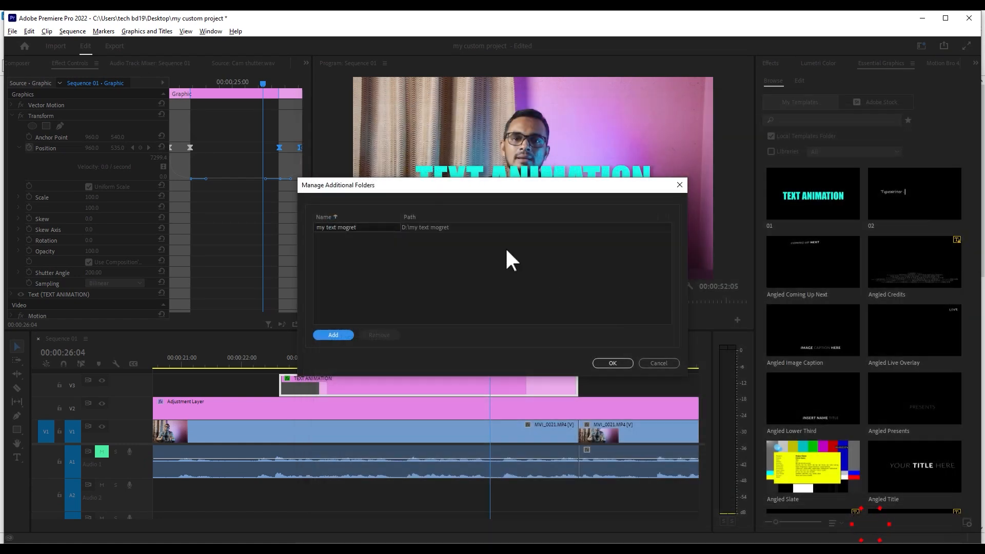
left_click(601, 363)
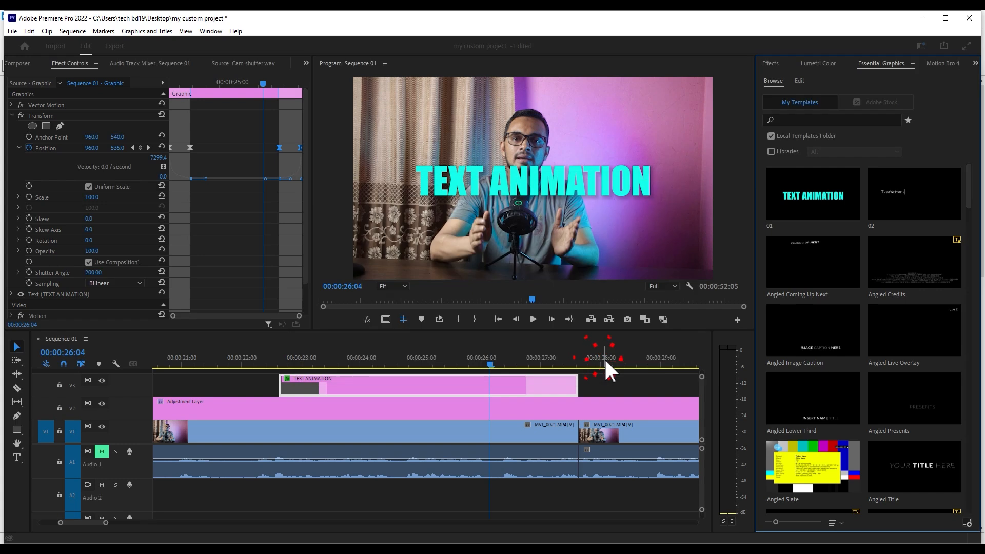
- Filter the local templates to the my text mogret folder and place text 01 on V3 at about 00:00:30:00
left_click(830, 135)
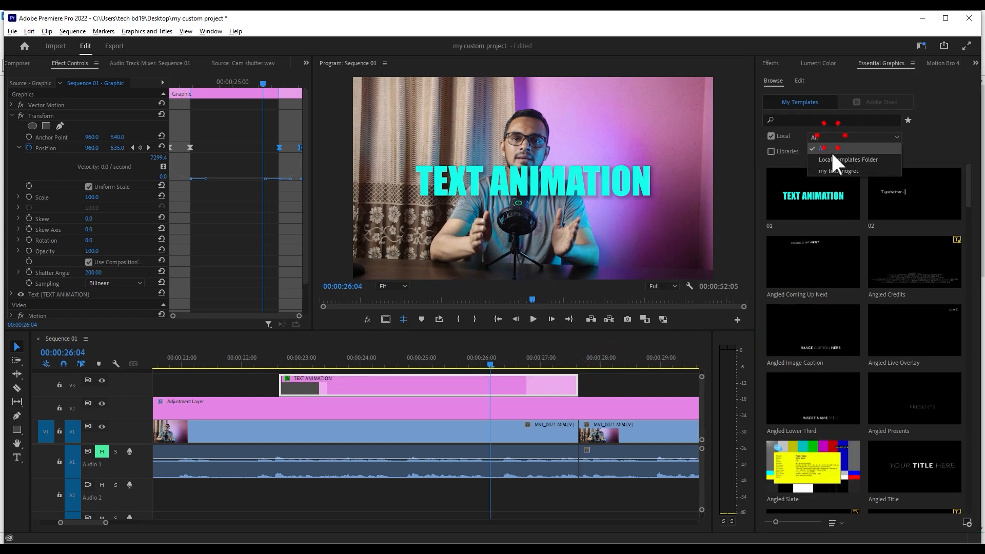
left_click(830, 170)
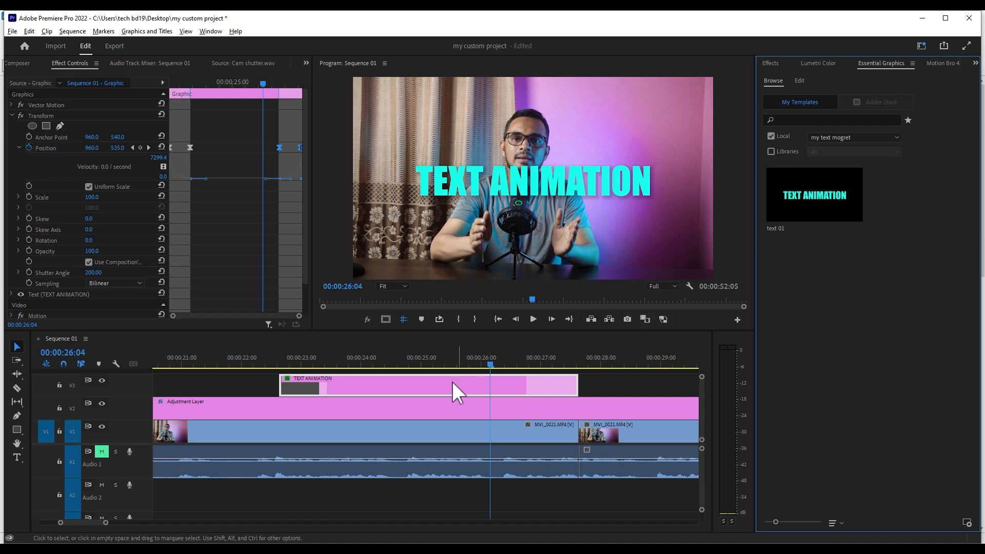
left_click(389, 364)
key("minus")
key("minus")
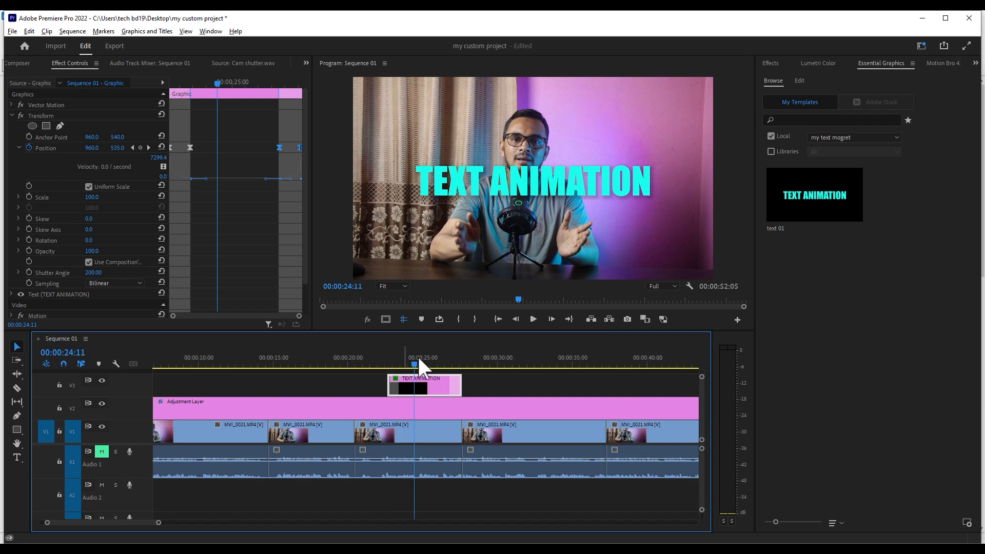
left_click_drag(826, 185, 497, 379)
left_click(510, 362)
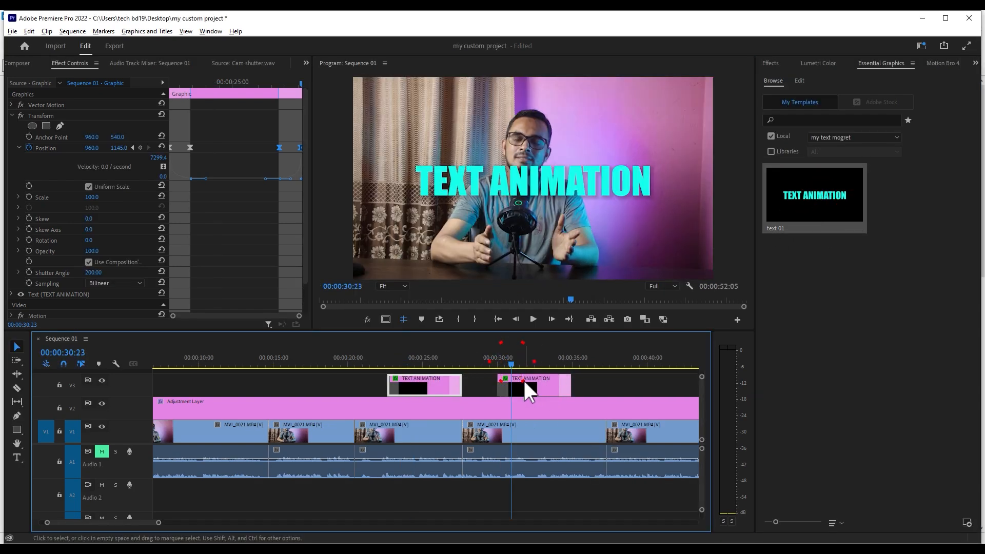
- Examine the added graphic's editable text layer and scrub through its opening animation
left_click(524, 380)
left_click(847, 108)
left_click(574, 176)
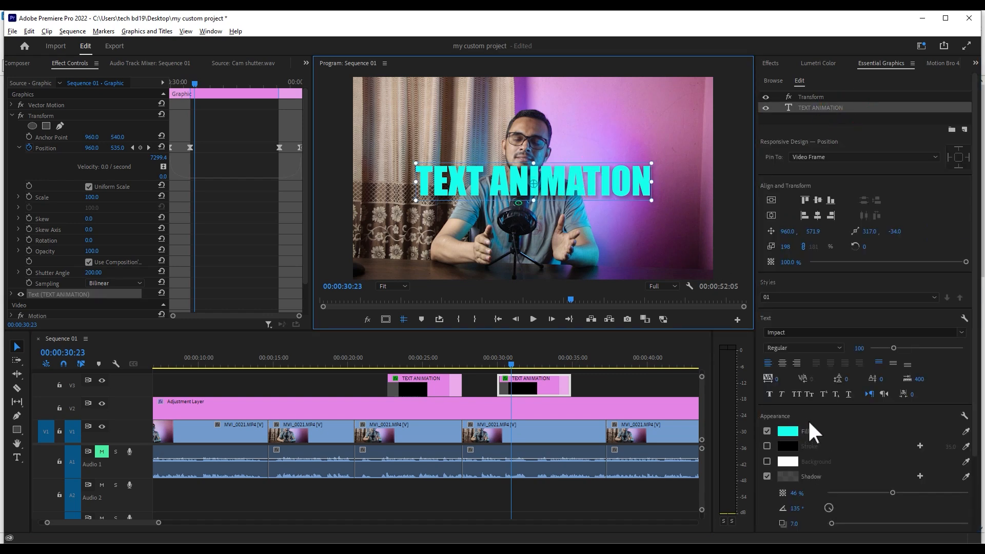
double_click(505, 195)
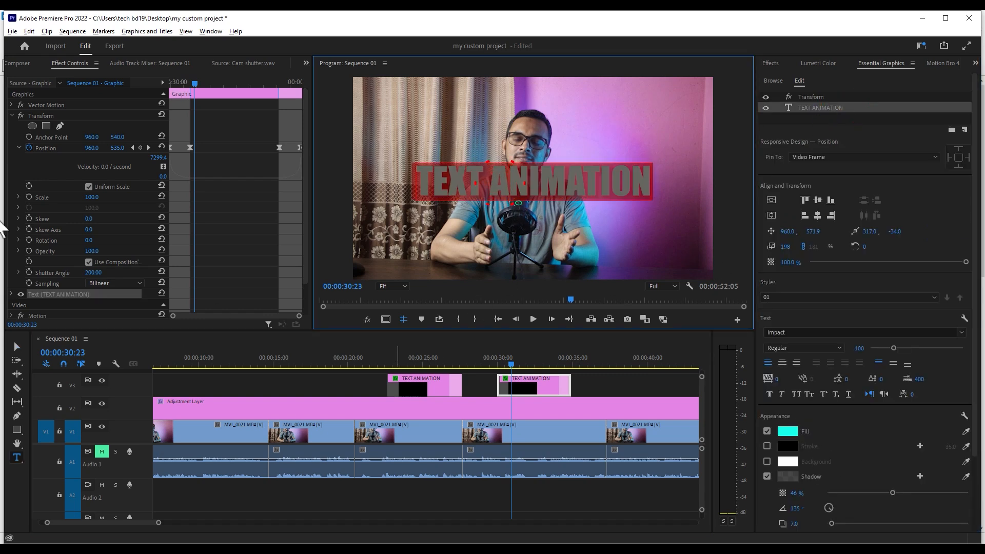
left_click(17, 347)
left_click(499, 357)
left_click_drag(500, 355, 500, 365)
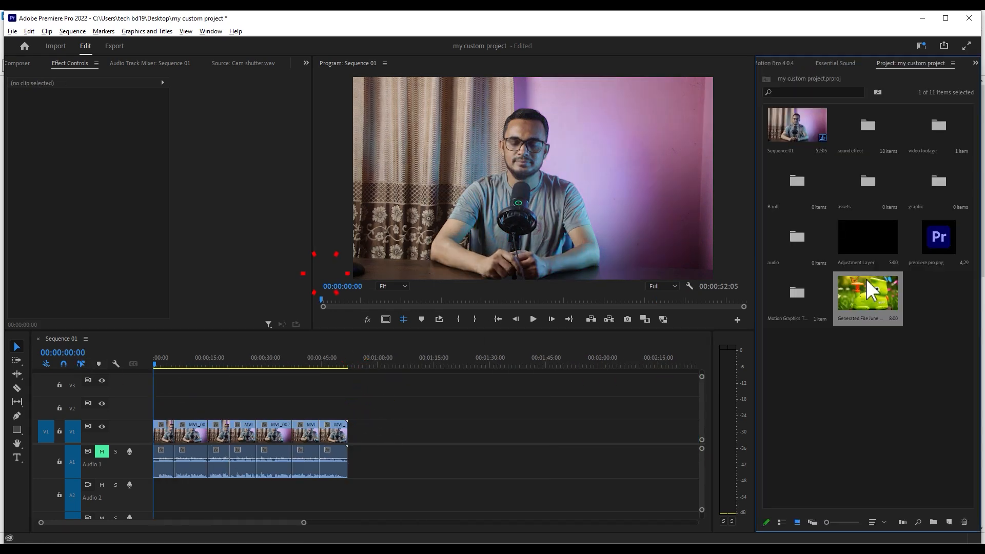
- Place the Generated File June video on V2 at about 00:00:20:00 and scrub across it, selecting and deselecting the clip
left_click_drag(866, 279, 225, 404)
left_click_drag(237, 357, 213, 356)
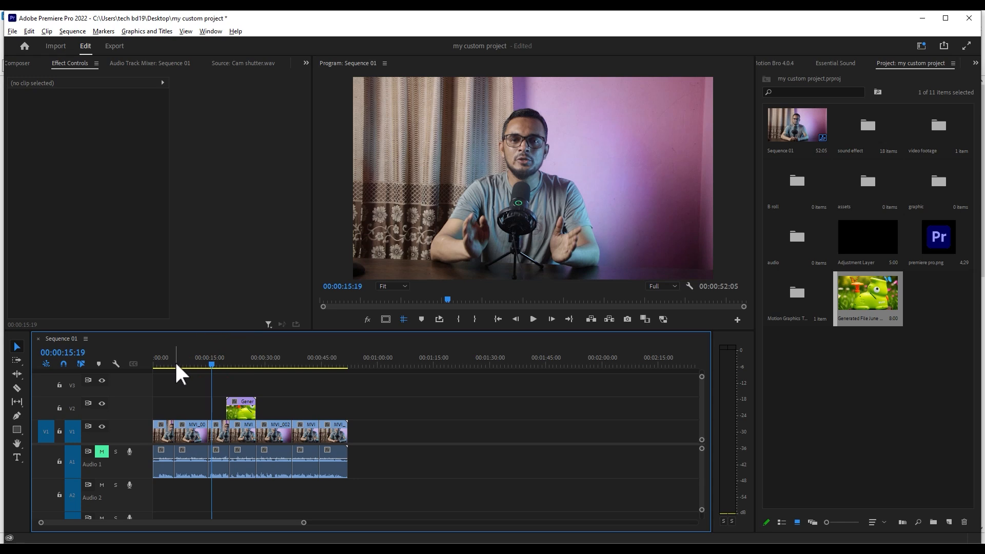
left_click_drag(182, 359, 243, 383)
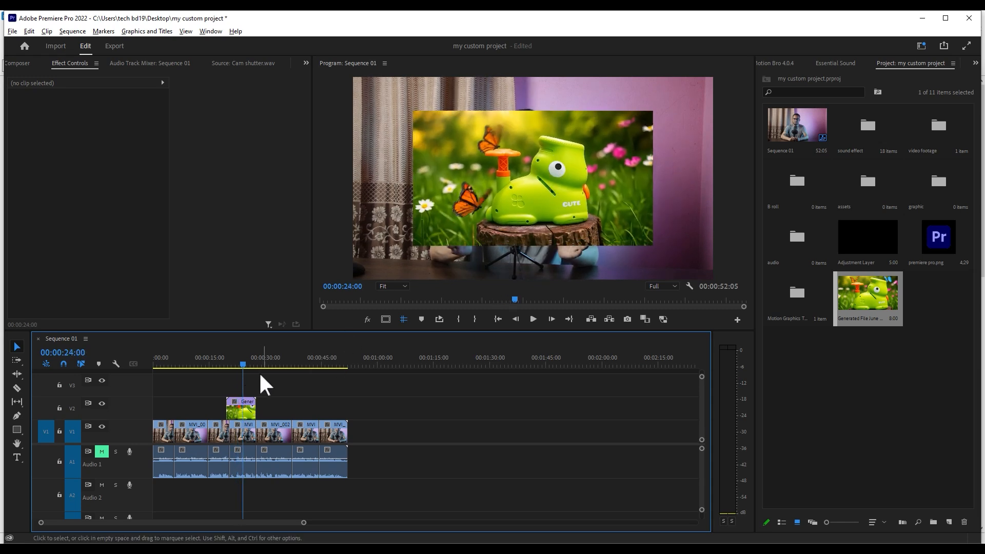
left_click(235, 362)
left_click(240, 406)
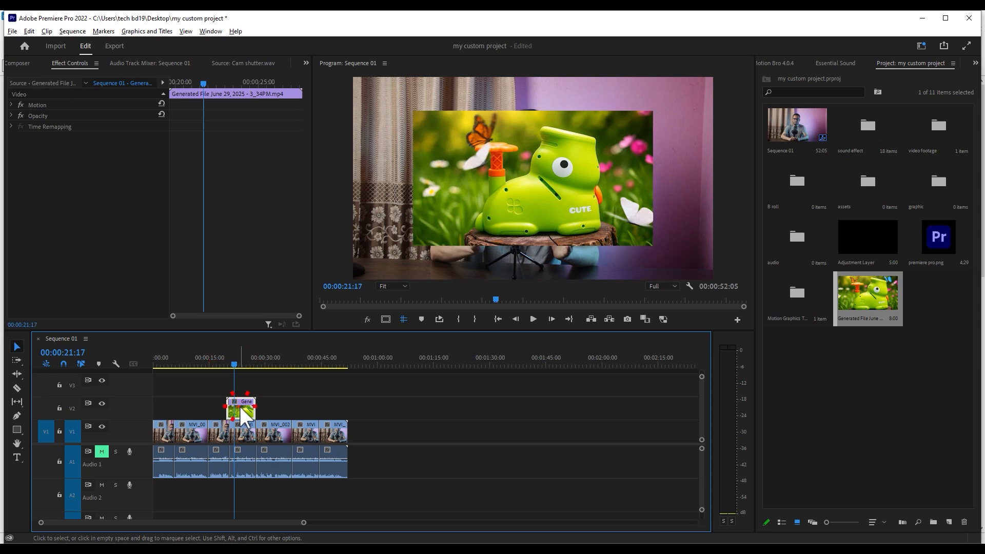
left_click(320, 401)
left_click_drag(233, 367, 209, 366)
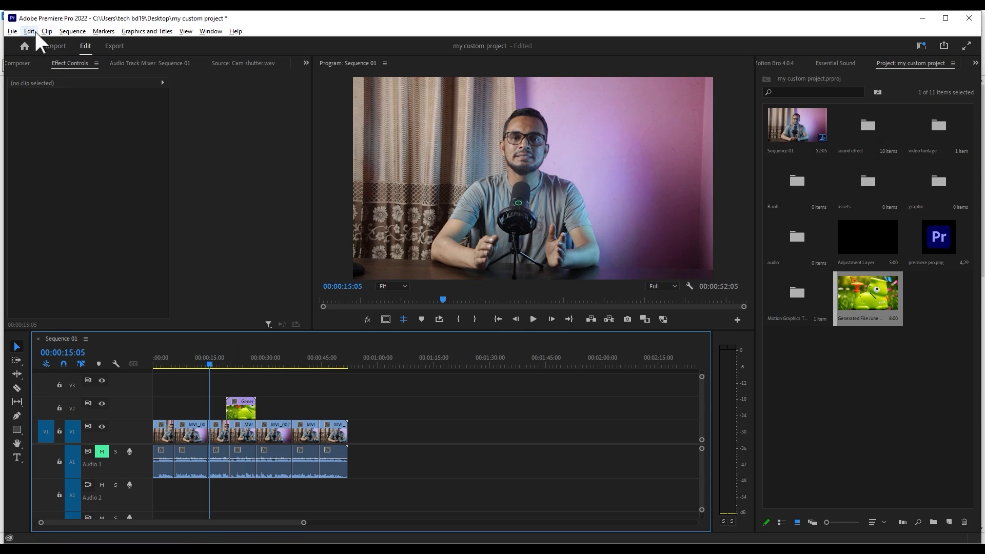
- Enable Selection Follows Playhead for the sequence and test it by scrubbing the playhead to 00:00:39:12
left_click(73, 31)
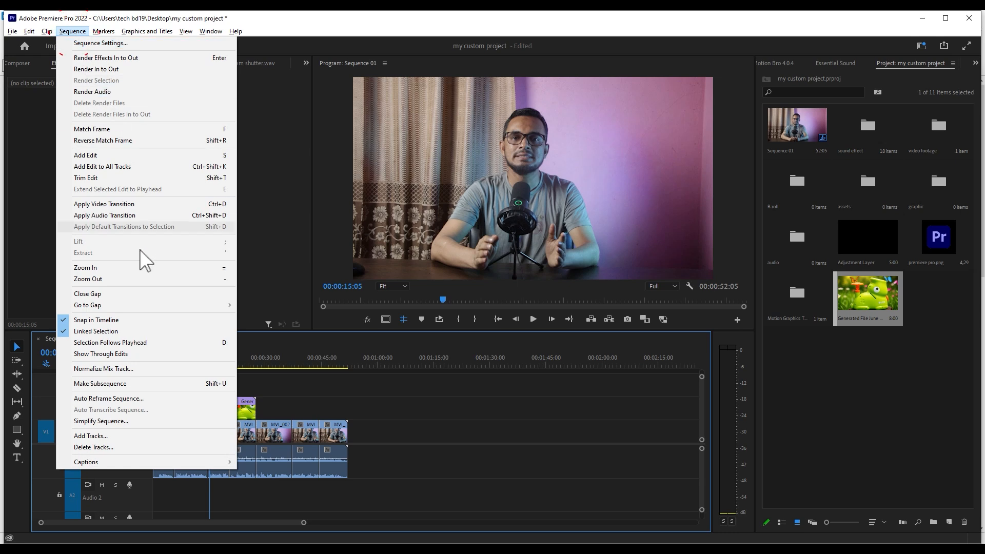
left_click(119, 343)
left_click(323, 402)
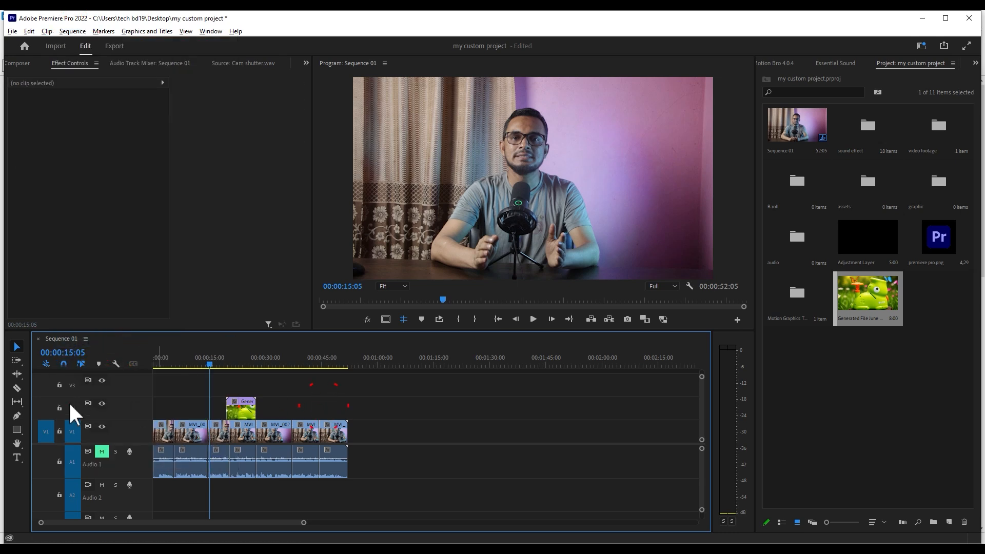
left_click(172, 361)
left_click_drag(173, 361, 299, 369)
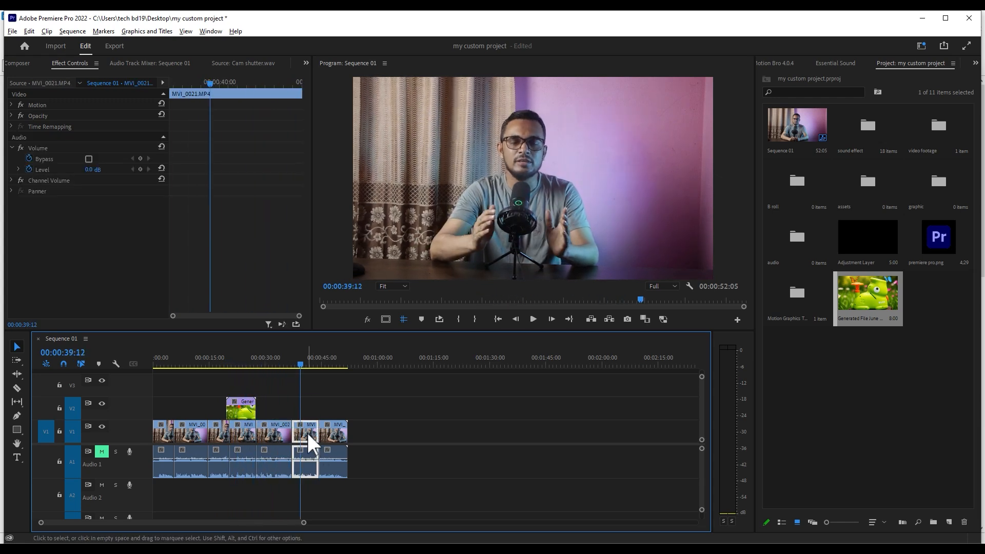
- Enlarge the selected MVI_0021 clip slightly in the Program Monitor and move the playhead to 00:00:32:06
left_click(523, 143)
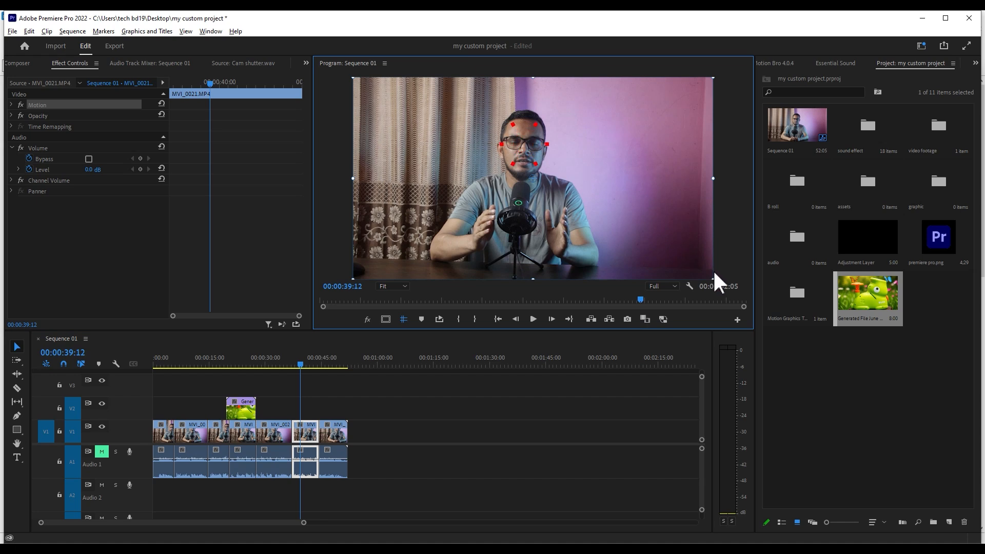
mouse_move(712, 279)
left_mouse_down()
mouse_move(694, 285)
mouse_move(716, 280)
left_mouse_up()
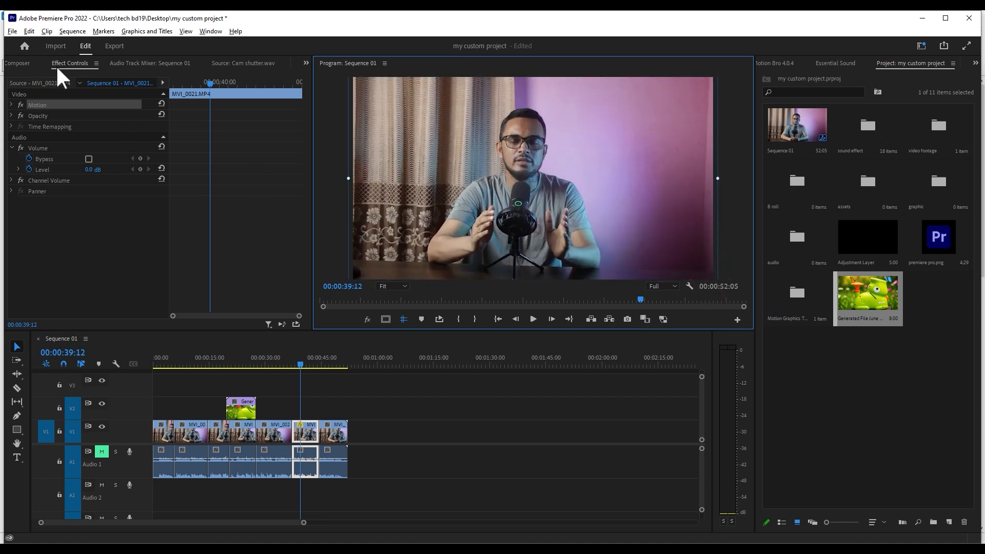
left_click(273, 359)
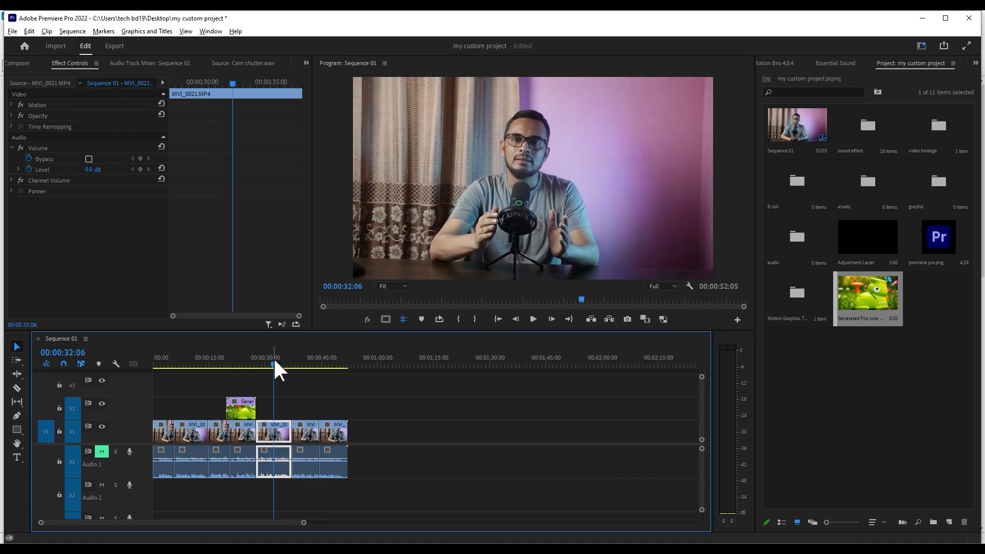
- Scrub onto the Generated File June video, select it on V2, and scrub on to 00:00:30:11 to test the selection behaviour
left_click_drag(279, 360, 245, 360)
left_click(241, 407)
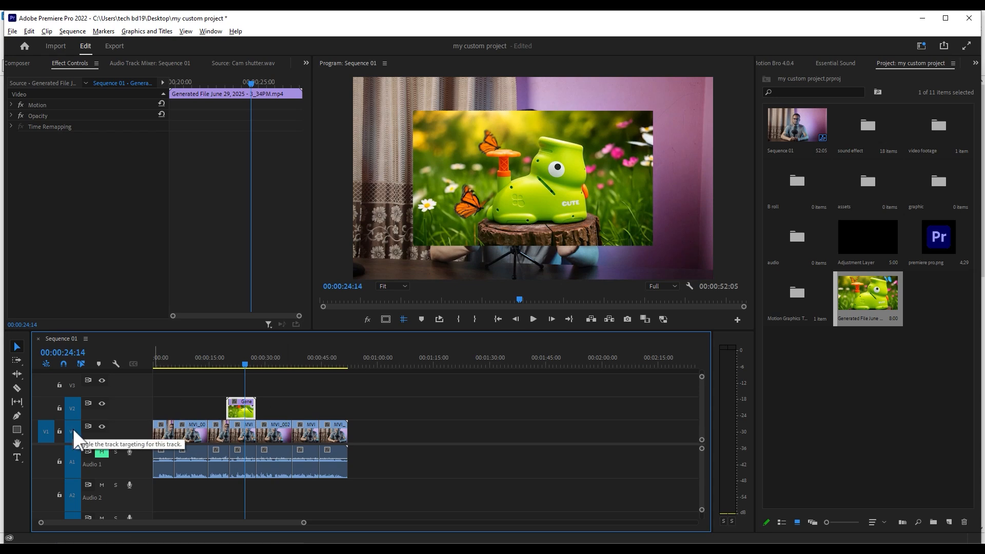
left_click_drag(235, 363, 268, 377)
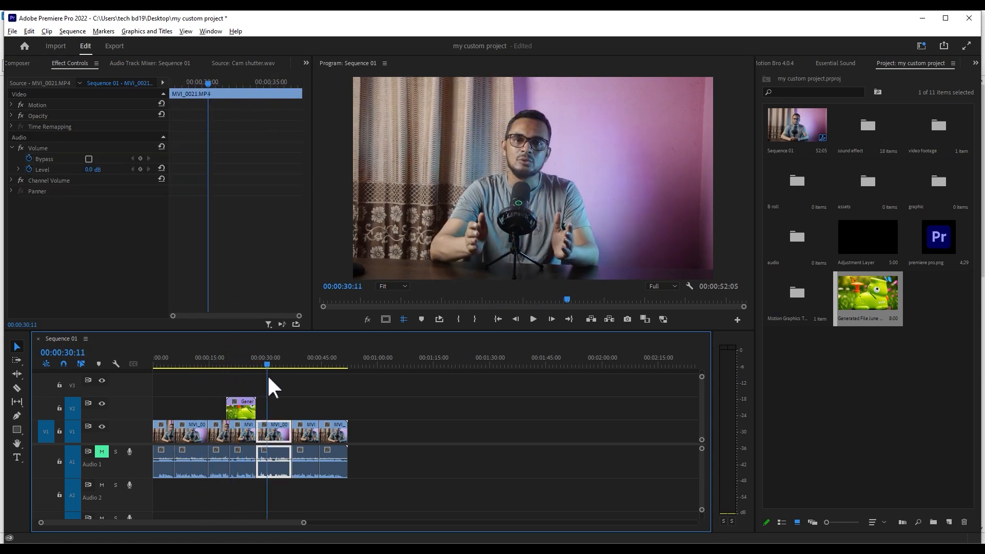
- Turn off track targeting for V2, test clip selection by scrubbing to 00:00:37:21, and park the playhead at 00:00:07:20
left_click(73, 406)
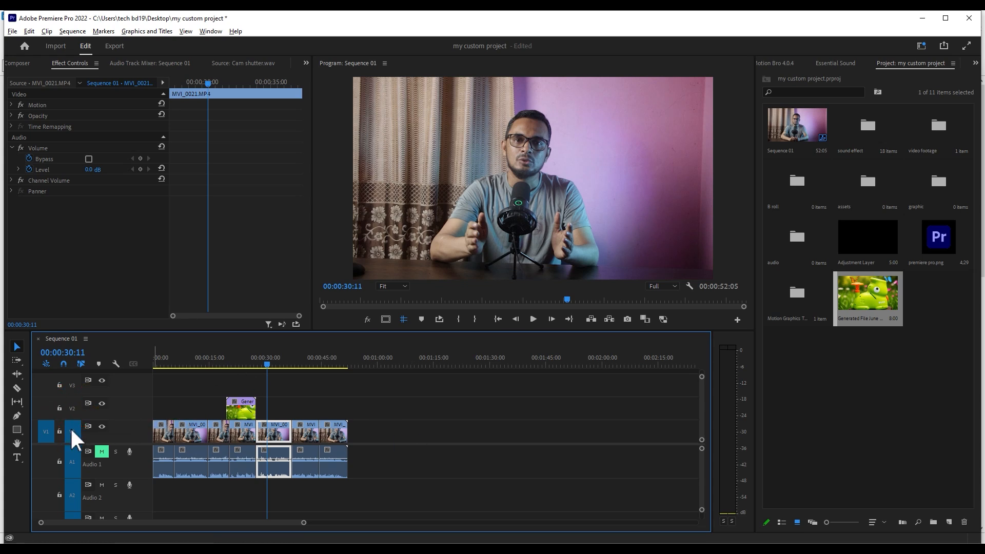
mouse_move(291, 366)
left_mouse_down()
mouse_move(314, 363)
mouse_move(225, 378)
mouse_move(234, 365)
mouse_move(226, 366)
mouse_move(294, 377)
left_mouse_up()
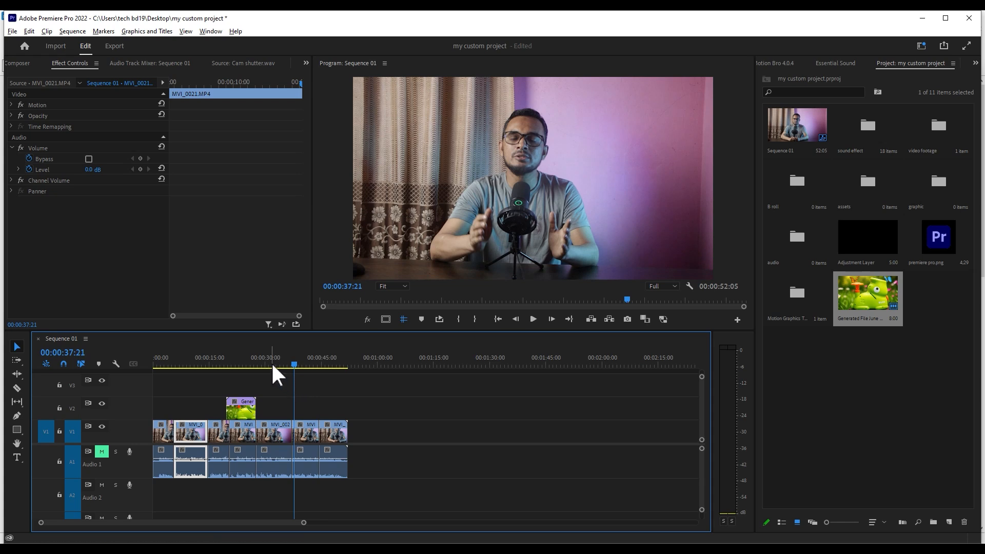
left_click(259, 373)
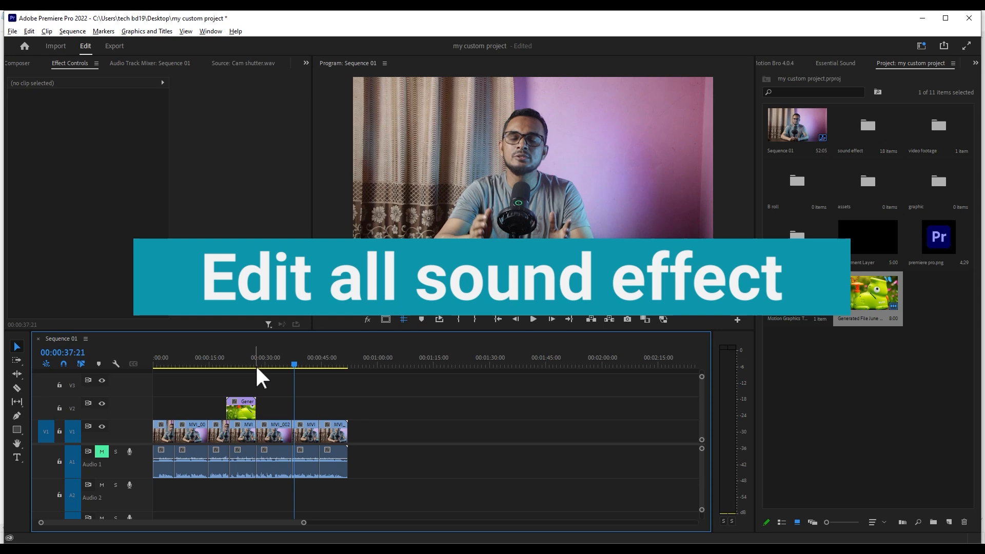
left_click(181, 365)
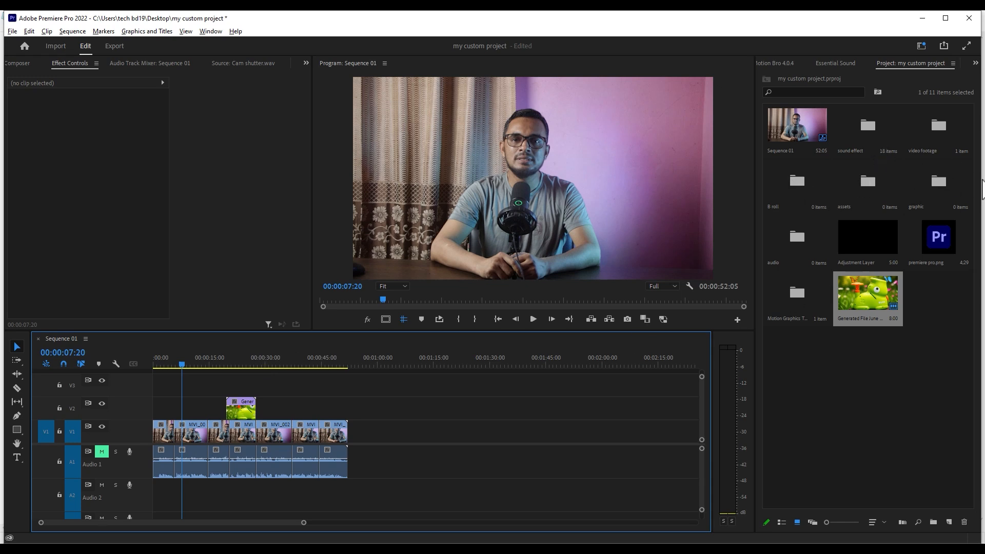
- Place six camera sounds from the sound effect bin on A2, spaced between about 00:00:10:00 and 00:00:40:00
double_click(867, 140)
left_click_drag(841, 212, 190, 484)
left_click_drag(853, 244, 207, 491)
left_click_drag(873, 295, 225, 492)
left_click_drag(887, 398, 249, 492)
left_click_drag(813, 159, 275, 493)
left_click_drag(949, 374, 297, 493)
- Select all six sound clips on A2 and assign them the SFX audio type in Essential Sound
left_click(185, 356)
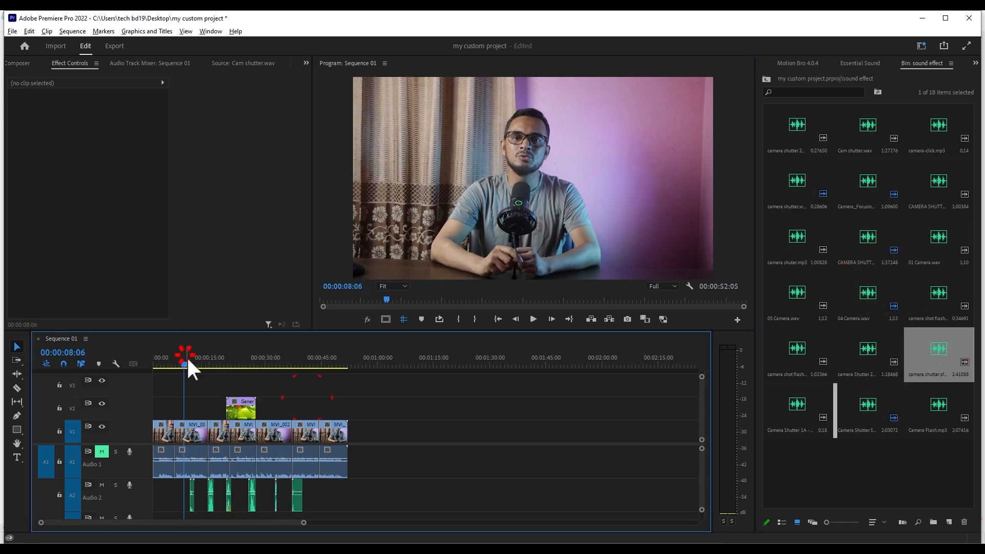
key("equal")
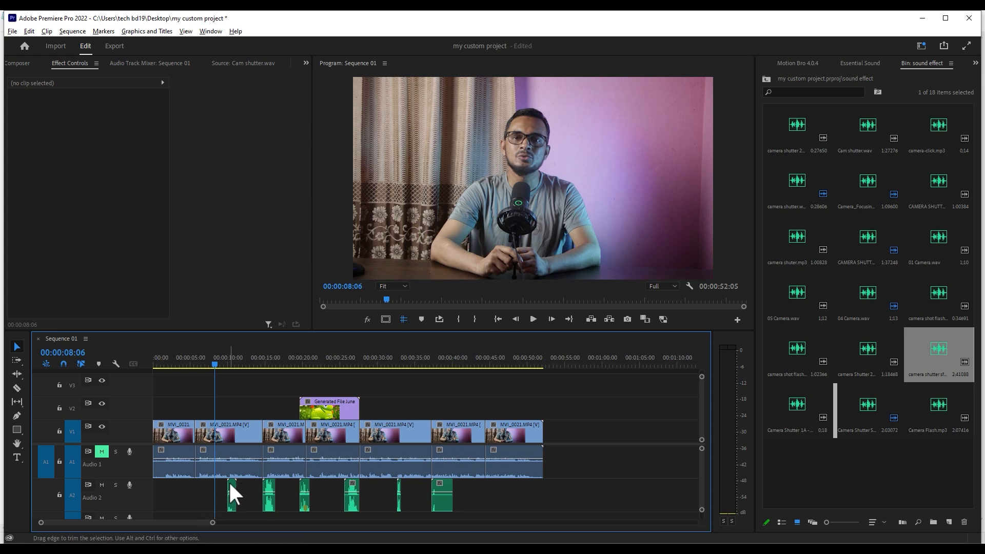
left_click_drag(530, 484, 204, 513)
left_click(865, 64)
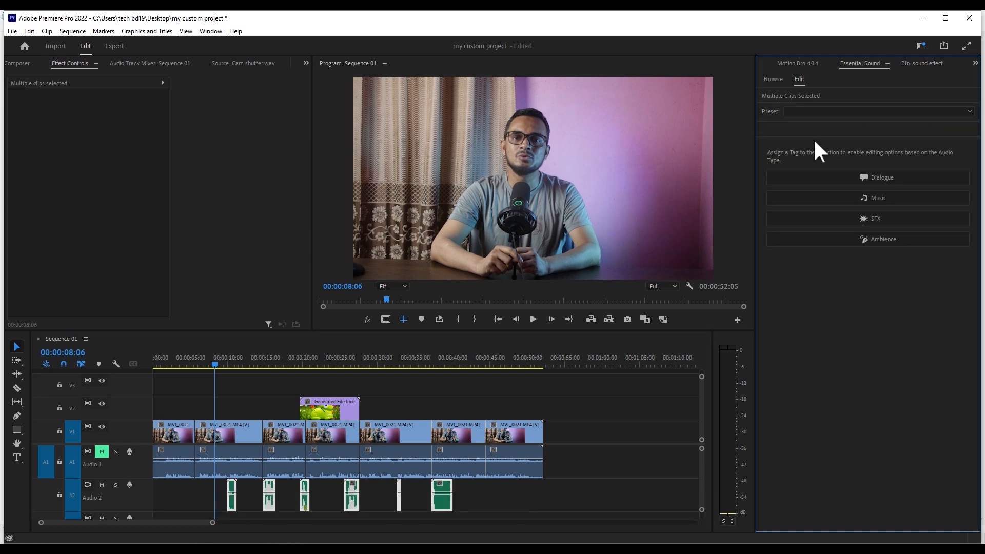
key("shift+5")
left_click(817, 303)
left_click(884, 216)
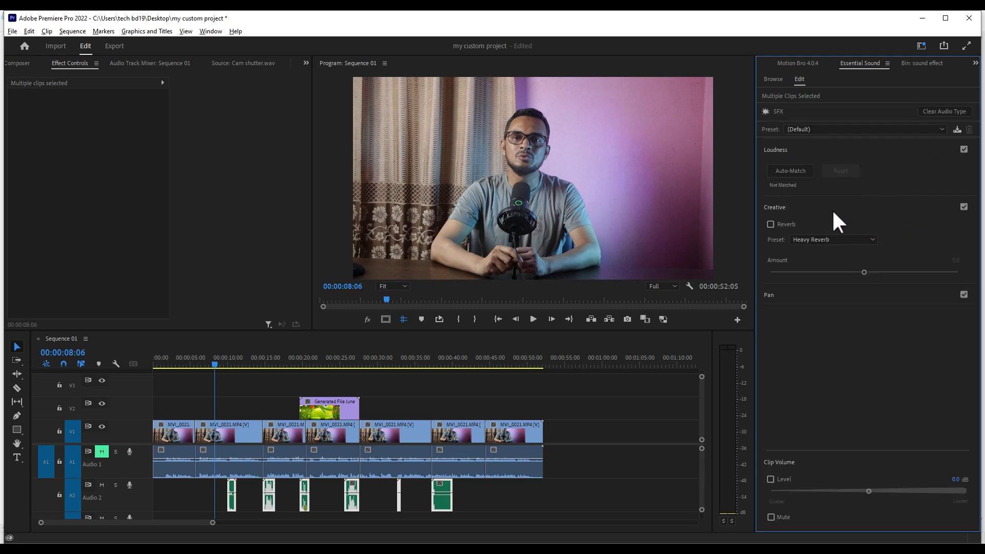
- Auto-match the loudness of the six sound effects and set their clip volume level to -3.0 dB
left_click(800, 149)
left_click(830, 149)
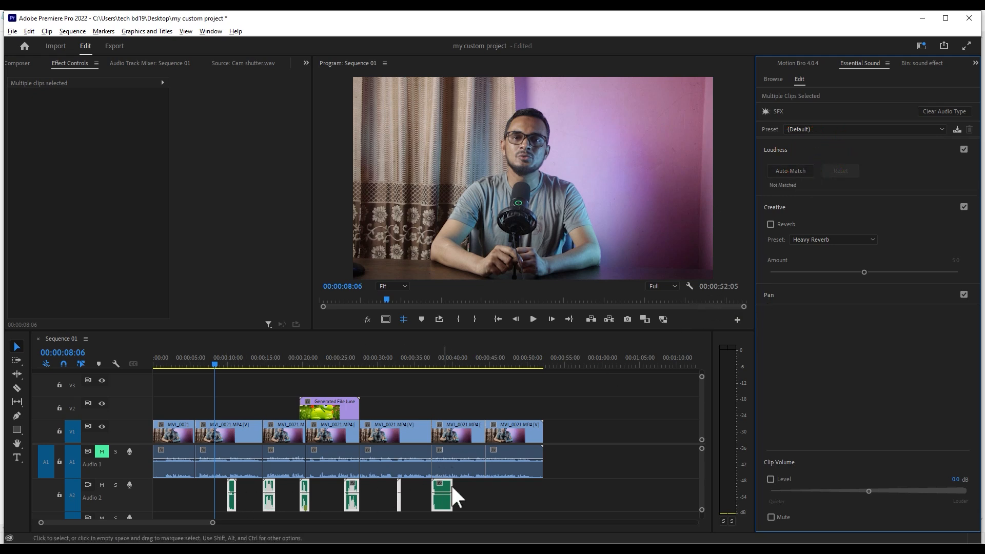
left_click(802, 170)
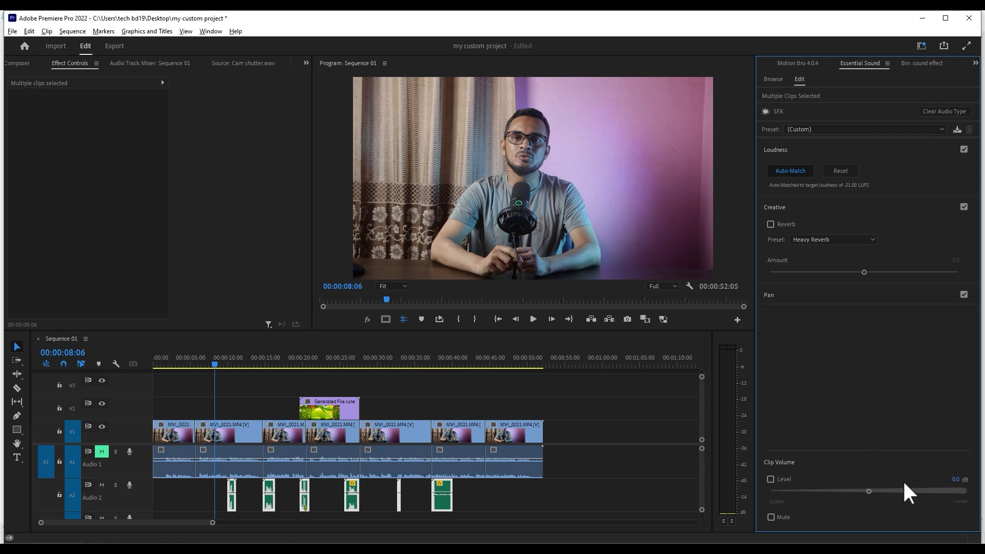
left_click(865, 490)
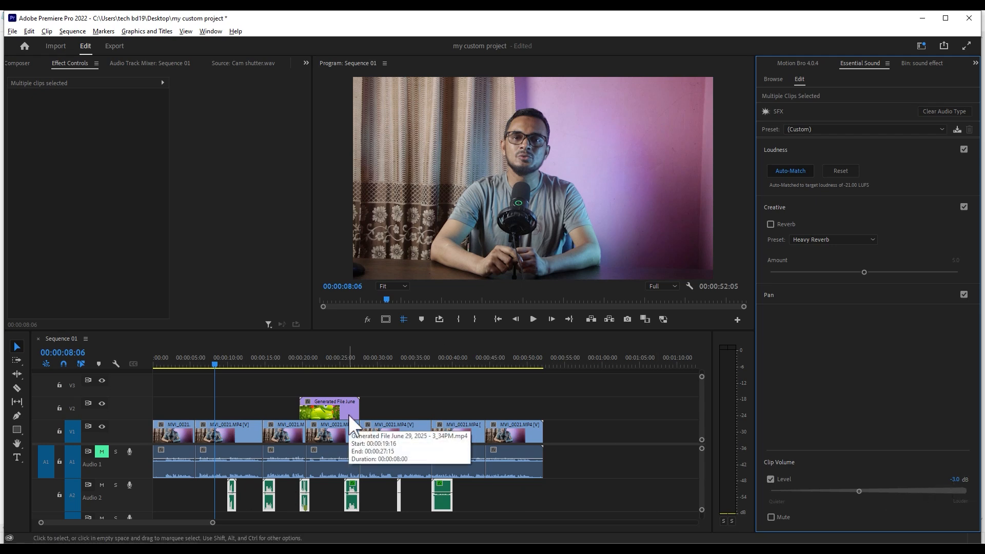
left_click(380, 408)
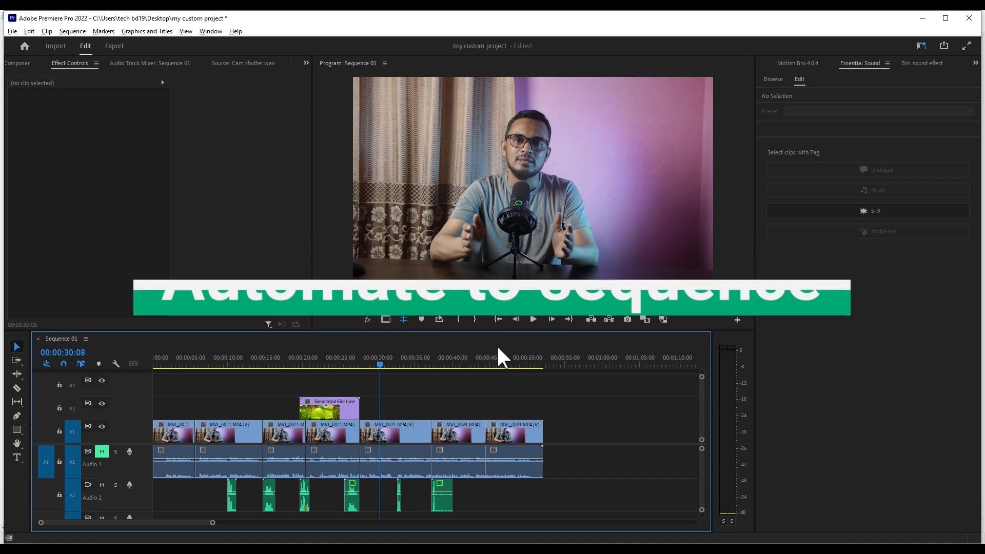
- Unlink the last three MVI_0021 clips and delete only their video from V1, keeping the audio
left_click(522, 408)
left_click_drag(522, 405, 392, 435)
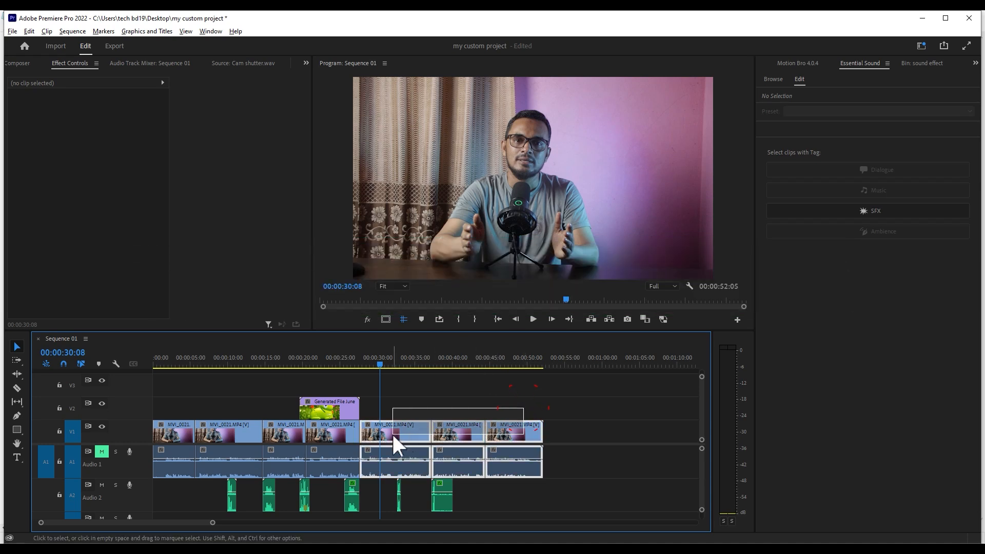
right_click(393, 434)
left_click(438, 198)
left_click_drag(535, 410, 403, 427)
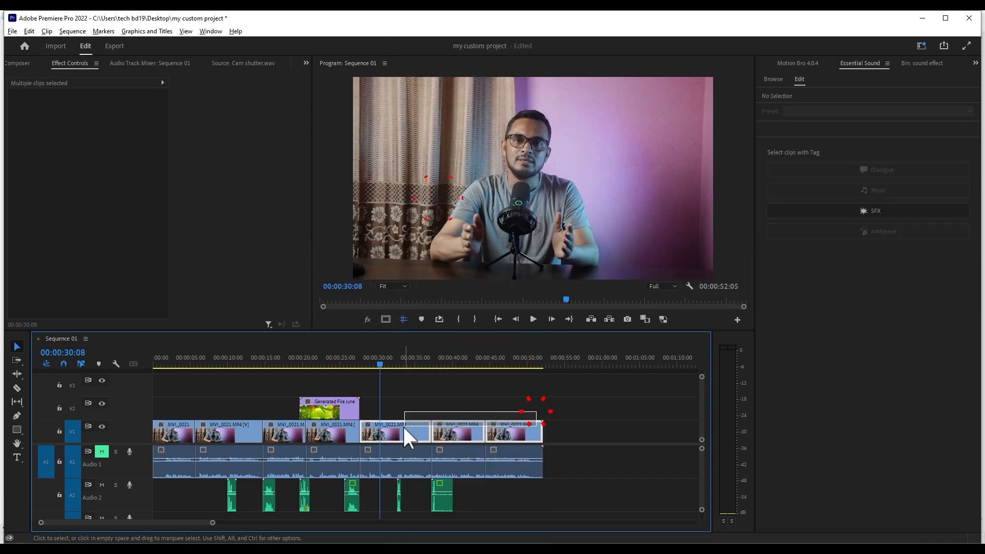
key("Delete")
- Play the emptied section from about 00:00:29:00, add four markers between about 00:00:31:00 and 00:00:37:00, and return the playhead to 00:00:30:14
left_click(389, 360)
key("equal")
key("equal")
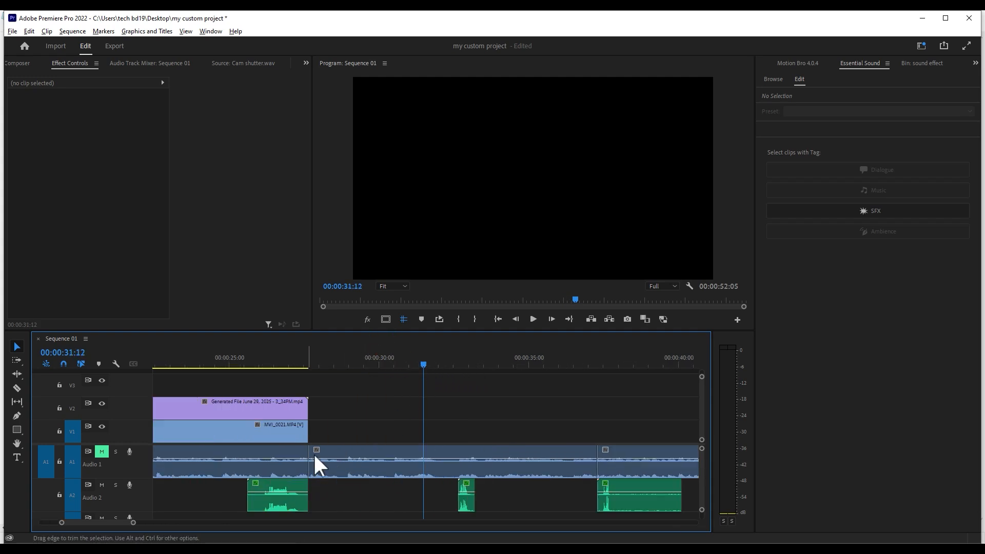
left_click(408, 359)
left_click(347, 359)
key("space")
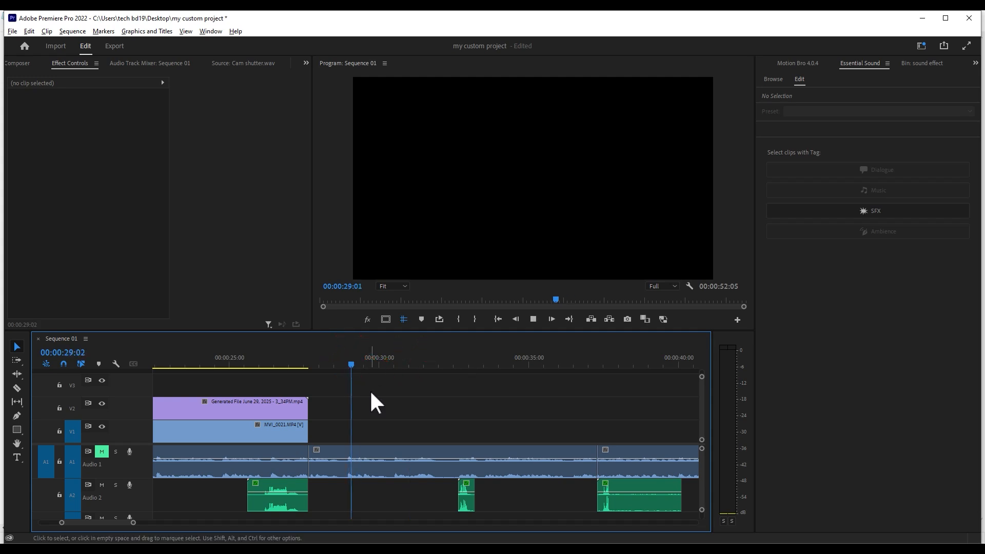
left_click(421, 319)
left_click(421, 319)
left_click(421, 318)
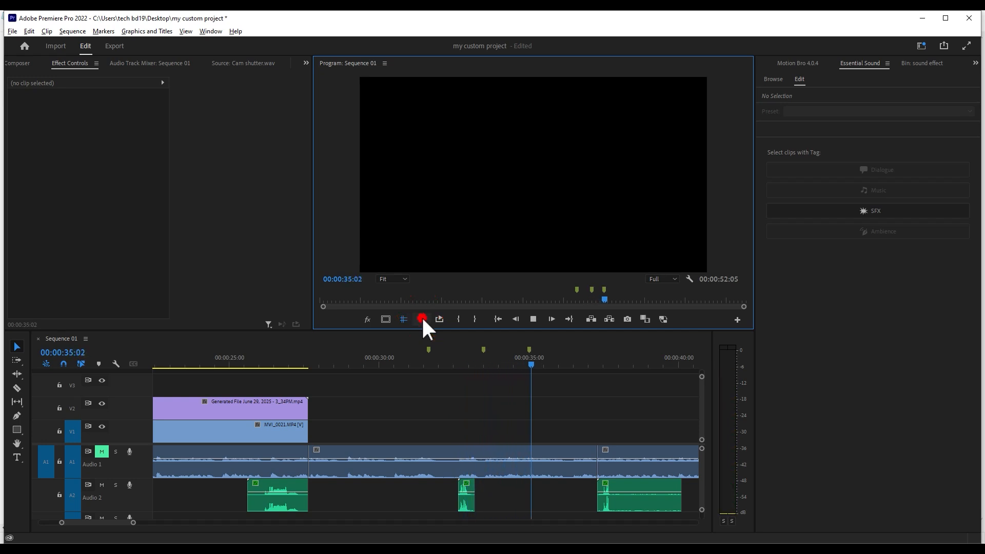
left_click(425, 319)
left_click(544, 364)
left_click(433, 364)
left_click_drag(442, 364, 415, 363)
left_click(396, 365)
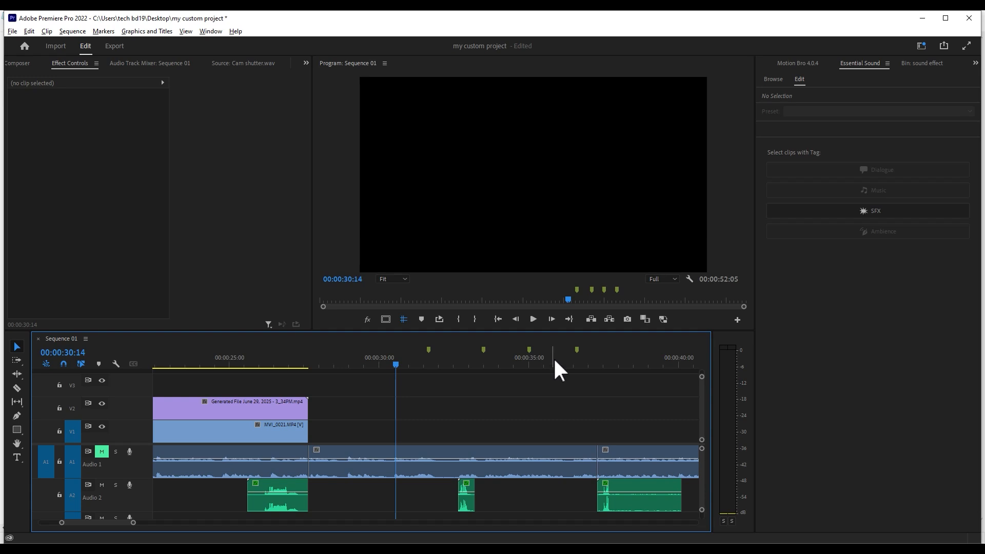
- Try placing the Generated File June video by hand at the first marker and trimming it to the second, and delete it
key("shift+1")
left_click_drag(884, 288, 426, 402)
left_click_drag(665, 401, 494, 395)
left_click(485, 398)
key("Delete")
- Park the playhead at 00:00:30:04 and import the four June 29, 2025 videos from 5_11PM (1) through 3_11PM from Downloads
mouse_move(419, 359)
left_mouse_down()
mouse_move(595, 371)
mouse_move(455, 374)
mouse_move(422, 354)
left_mouse_up()
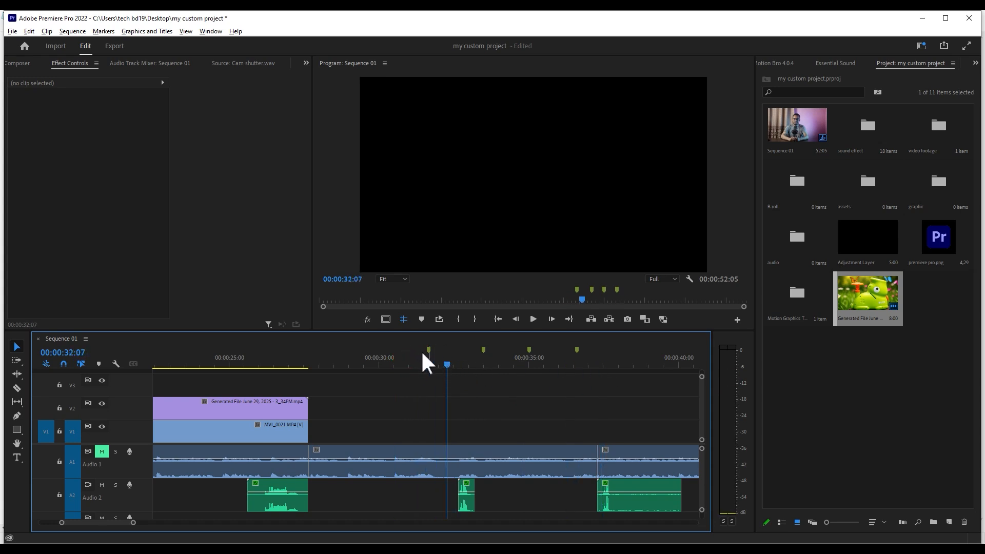
left_click(396, 363)
left_click(383, 361)
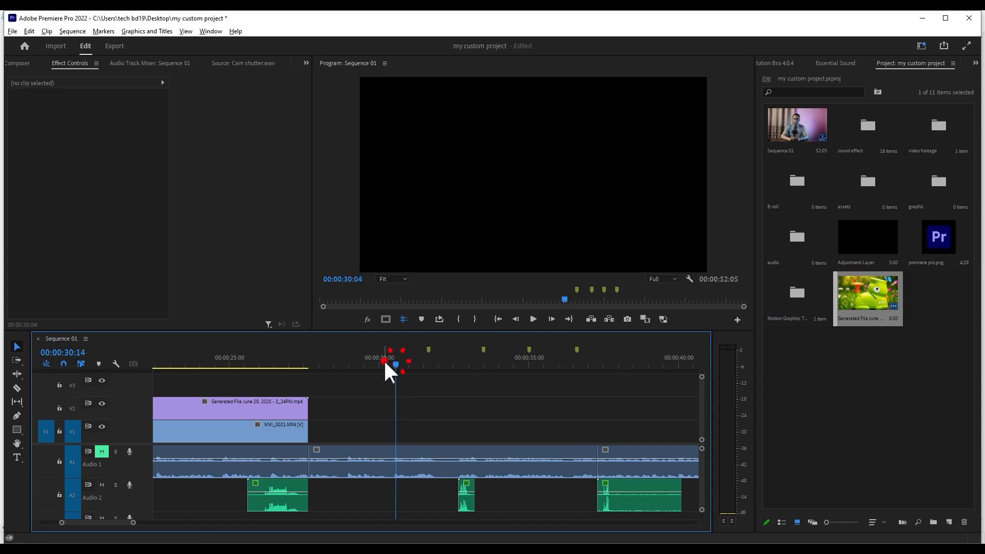
left_click(926, 359)
double_click(926, 359)
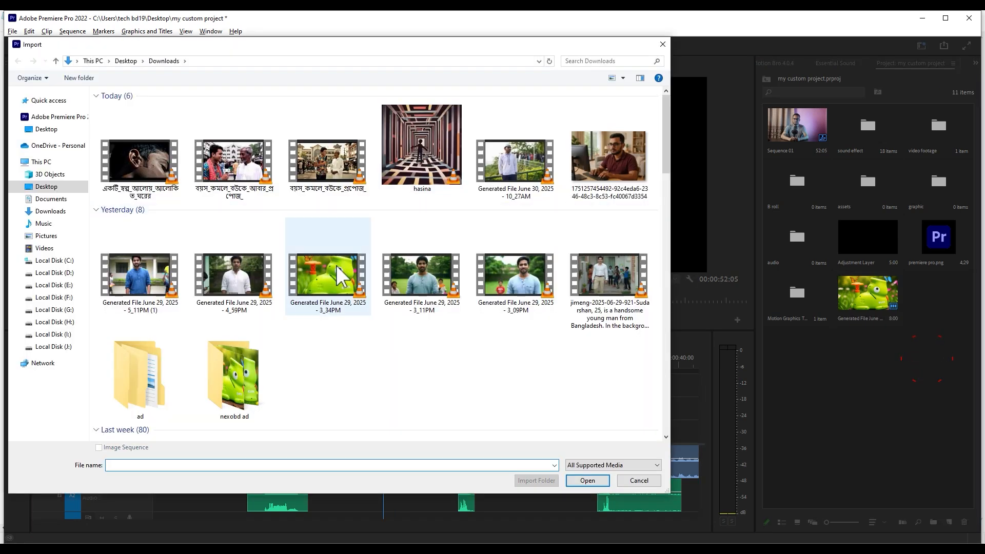
left_click(140, 274)
left_click(426, 287, "shift")
left_click(587, 480)
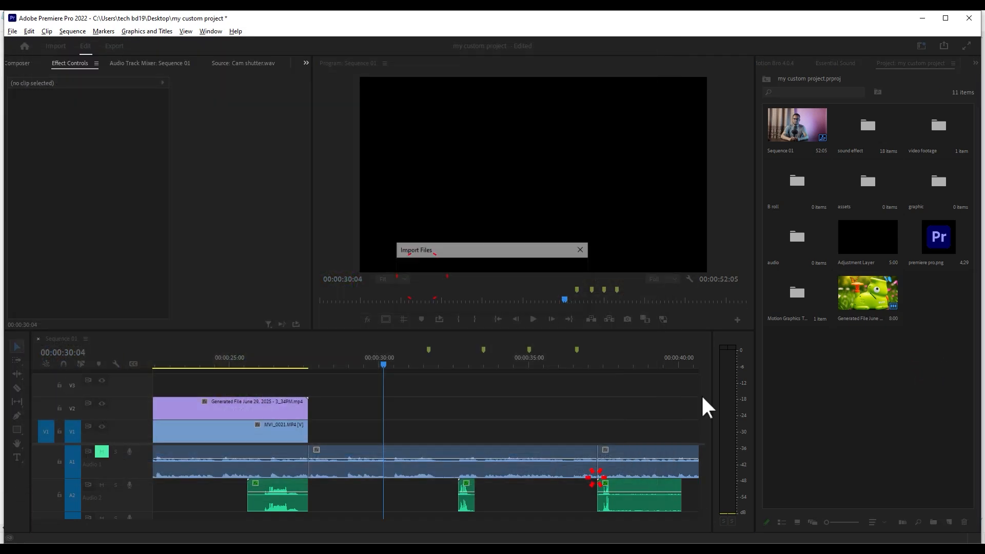
left_click(909, 414)
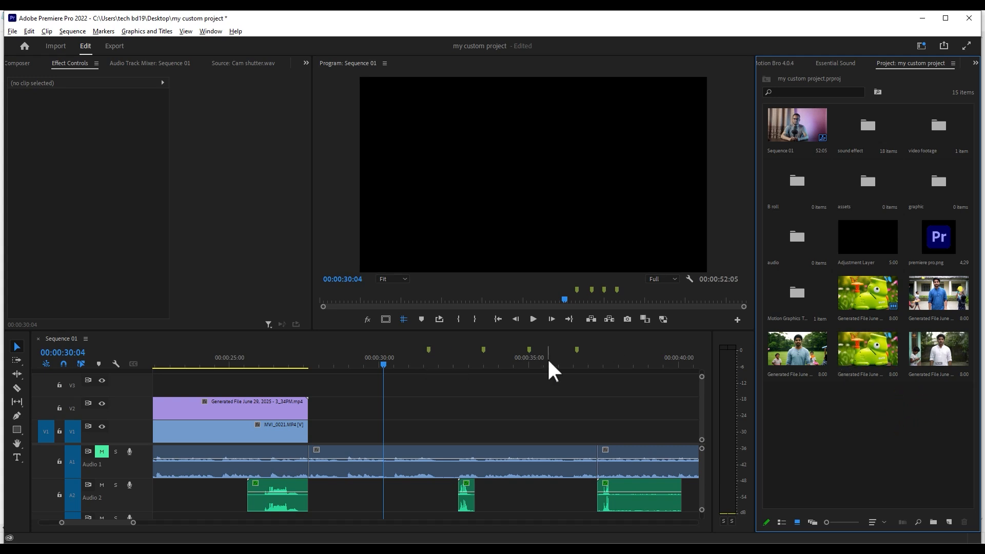
- Select the four imported videos and automate them to the sequence in Selection Order, placed At Unnumbered Markers
left_click(920, 316)
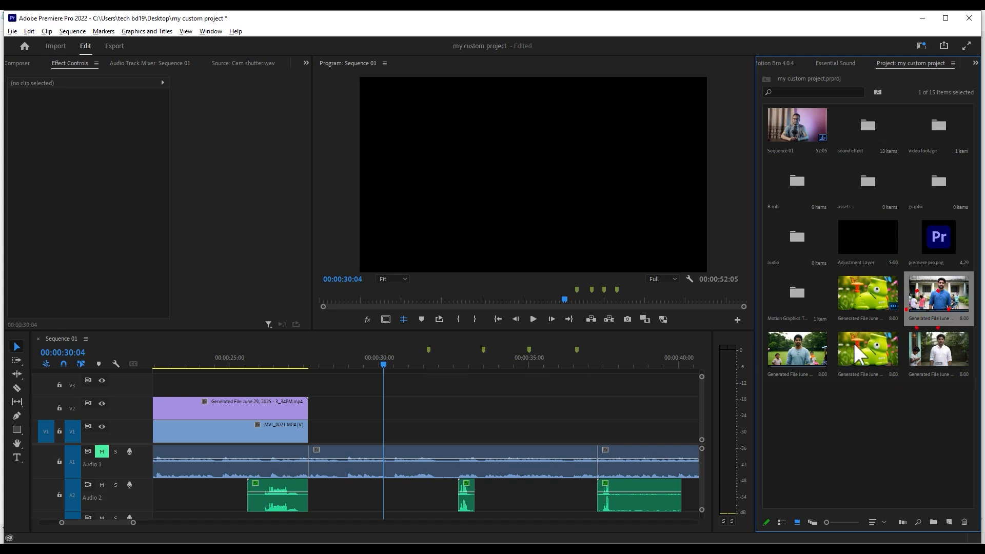
left_click(931, 359, "shift")
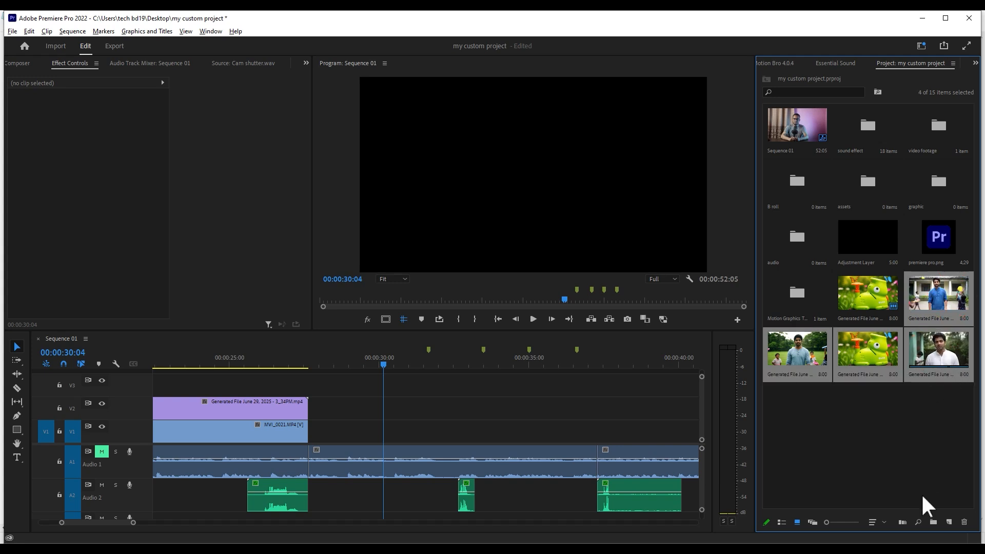
left_click(901, 521)
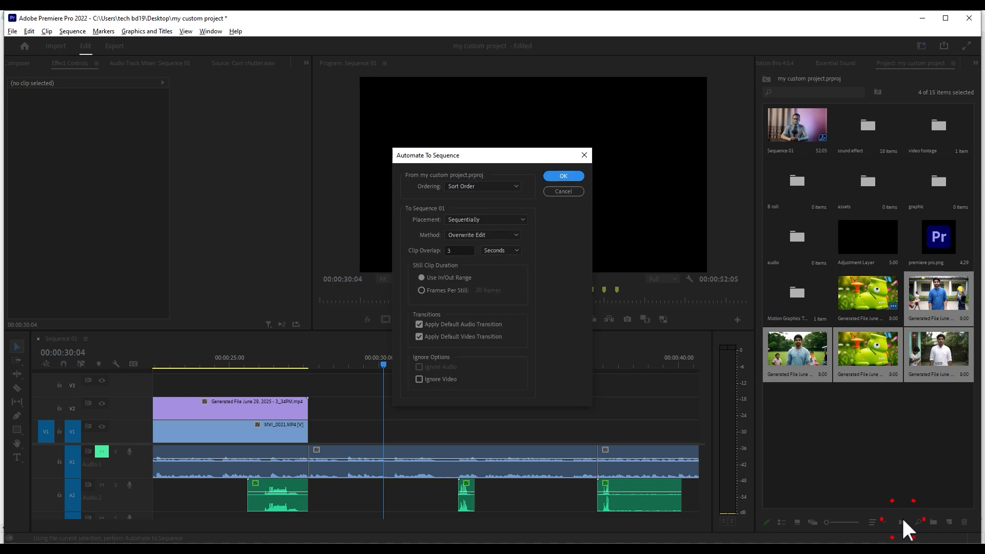
left_click(500, 186)
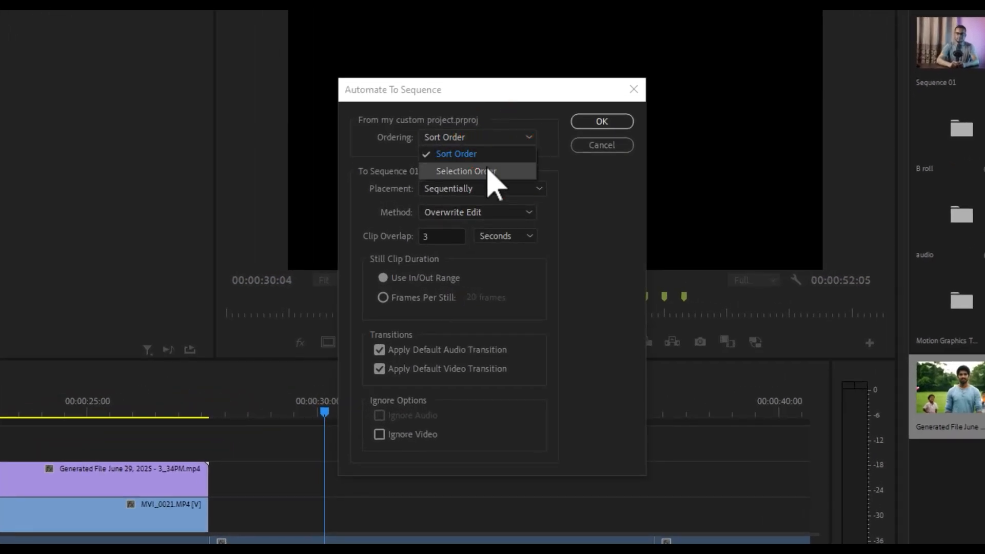
left_click(487, 171)
left_click(475, 188)
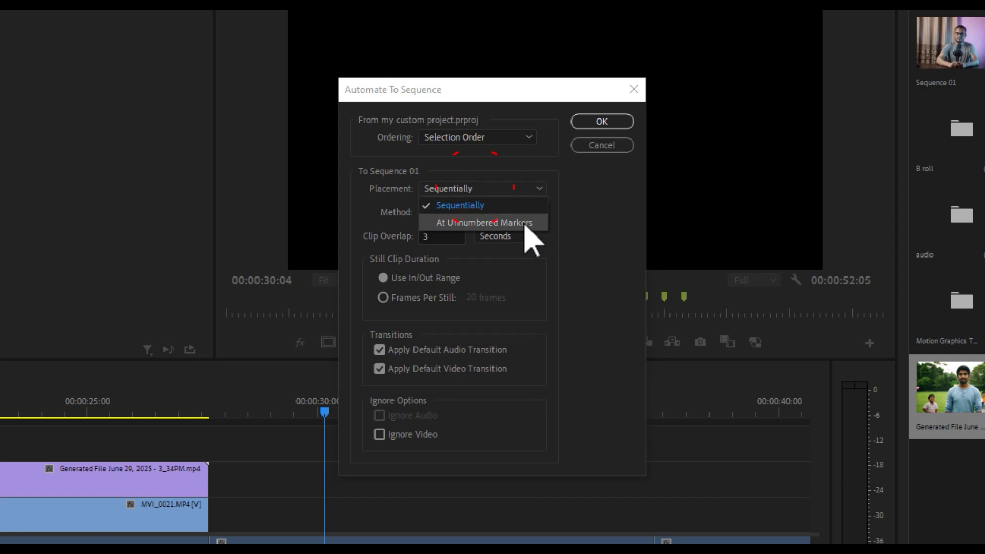
left_click(487, 223)
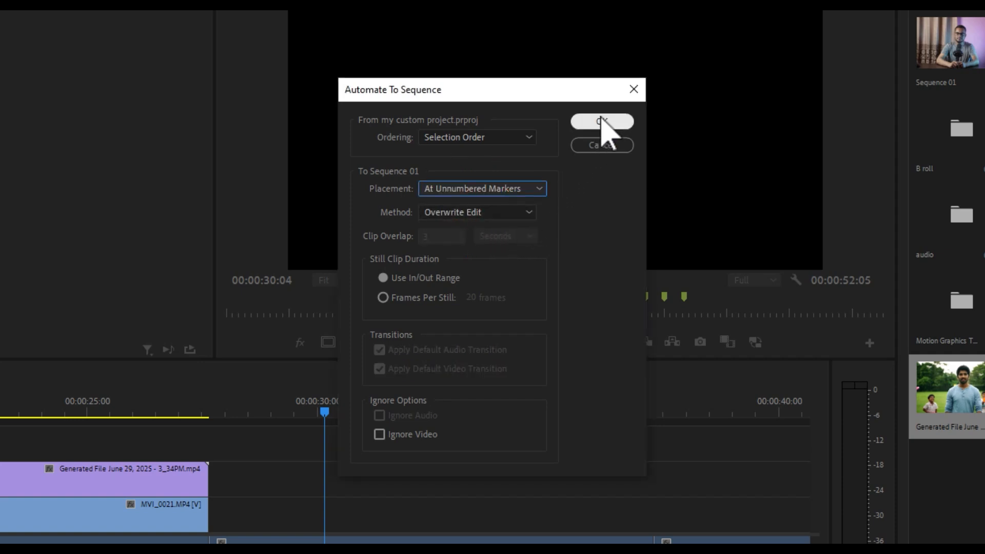
left_click(601, 121)
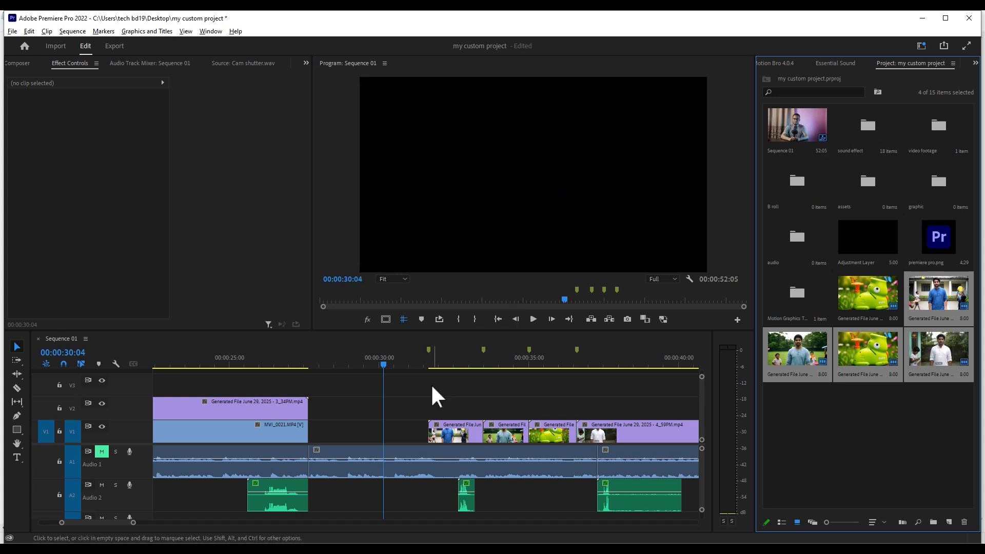
- Move the playhead along the markers from 00:00:31:17 to examine how the four automated clips line up with them
left_click(429, 363)
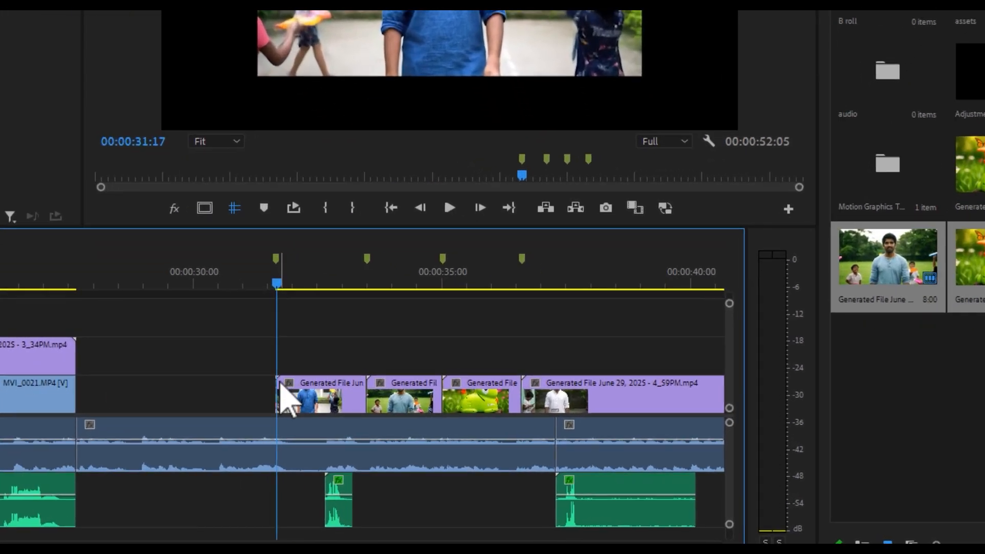
left_click(430, 424)
left_click(383, 282)
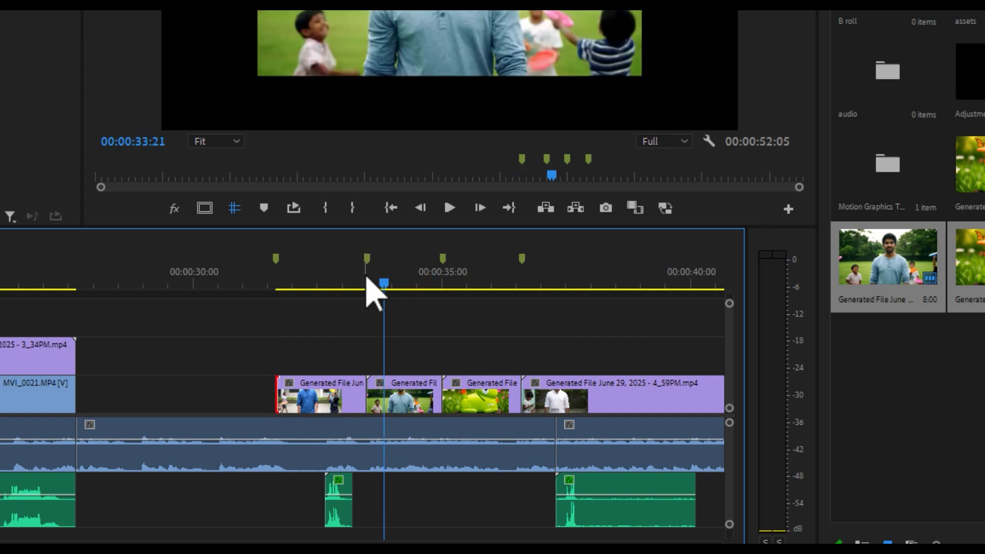
left_click(455, 282)
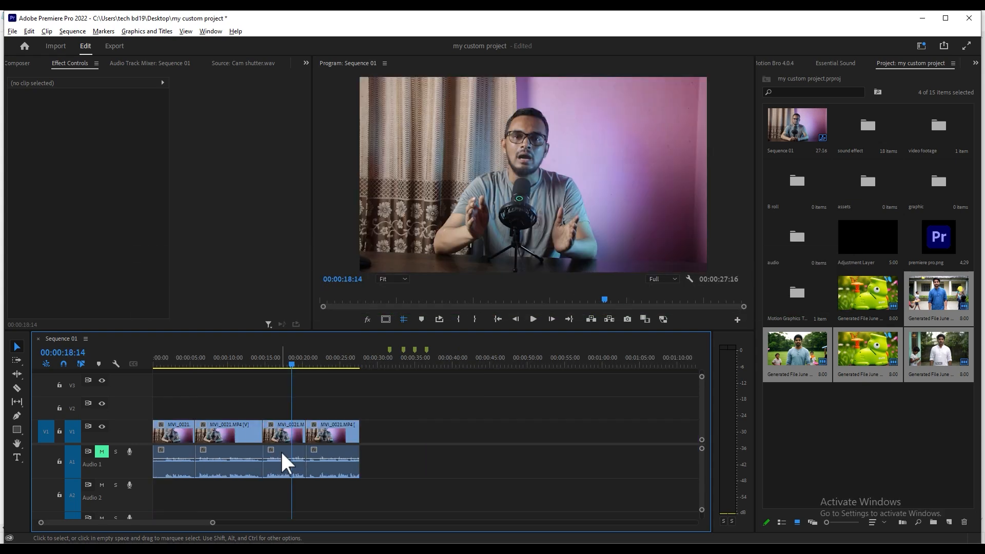
- Unlink the third MVI_0021.MP4 clip's audio from its video and delete only the audio part from Audio 1
left_click(288, 458)
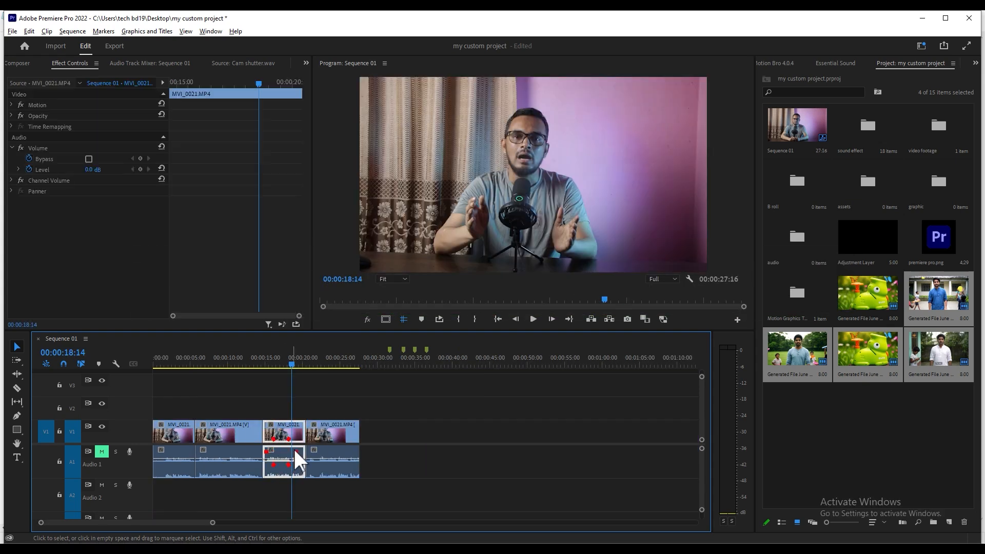
right_click(287, 450)
left_click(318, 190)
left_click(291, 430)
left_click(286, 464)
key("Delete")
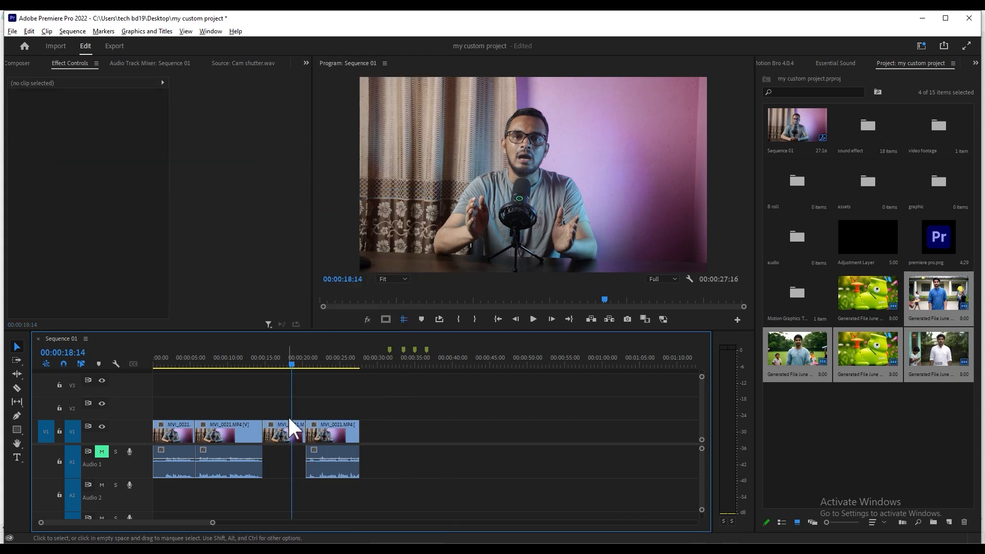
- Match-frame the third clip's remaining video at 00:00:18:14 and place only the source's audio back beneath it on Audio 1
left_click(291, 427)
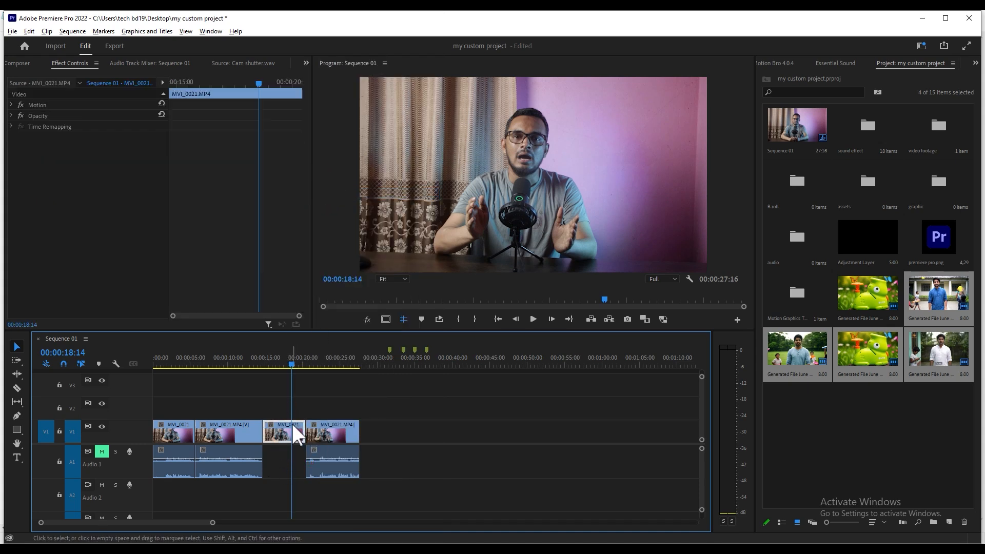
left_click(285, 411)
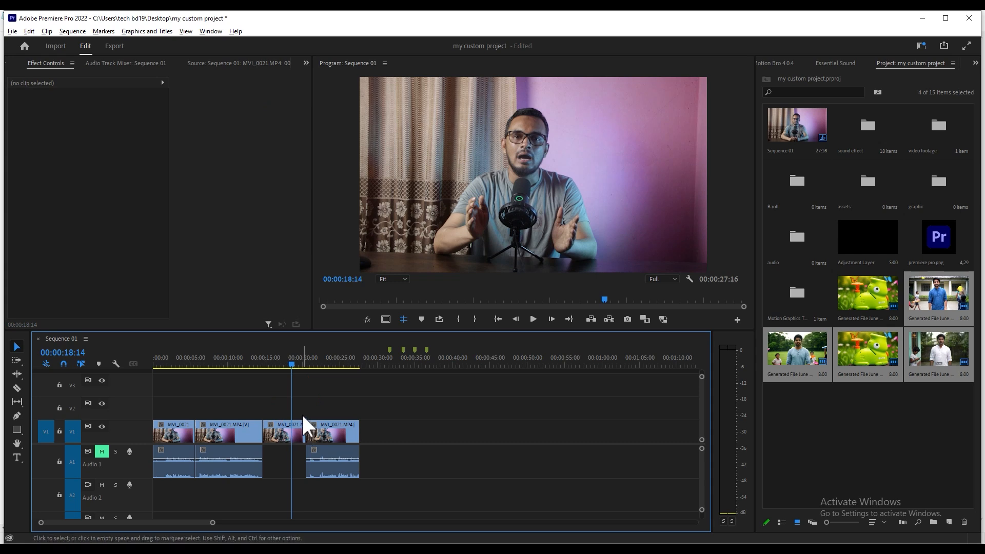
left_click(283, 434)
key("f")
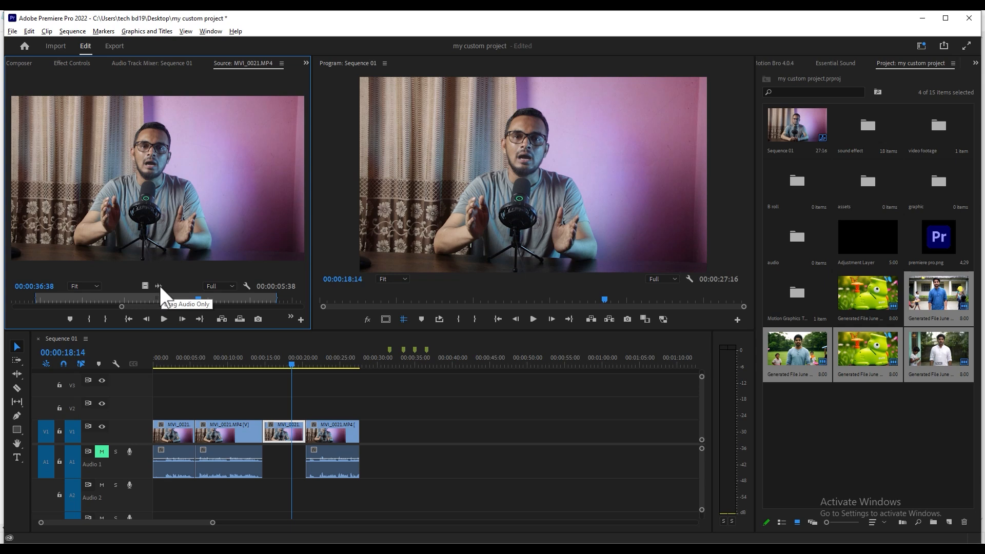
left_click_drag(160, 287, 265, 455)
- Play the sequence from about 00:00:13:00 into the third clip to check the restored audio
left_click(253, 359)
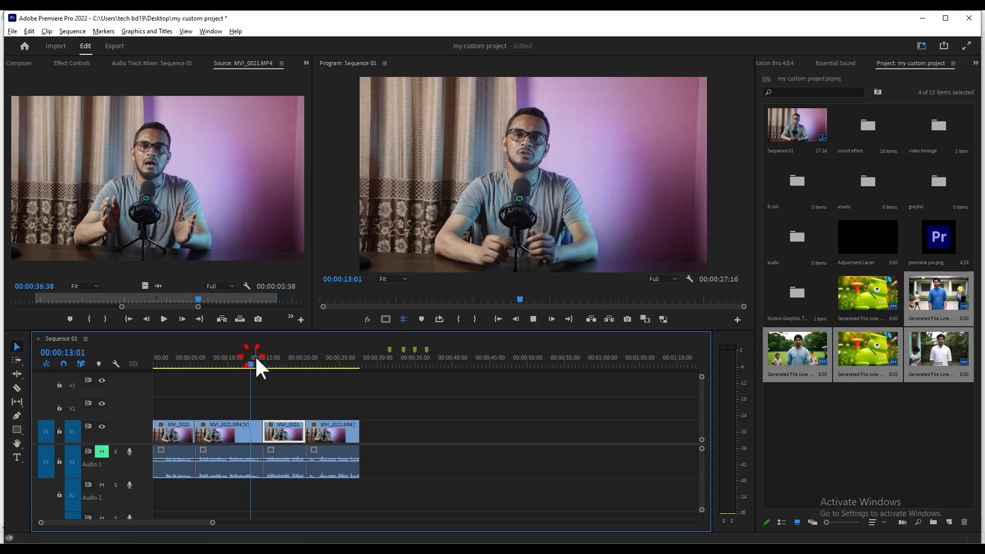
key("space")
key("space")
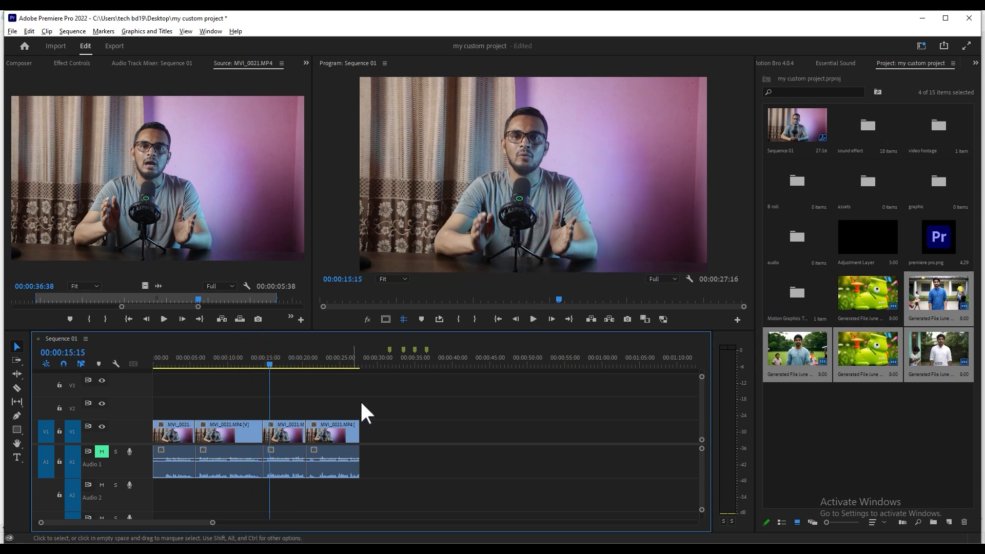
- Shift the second, third and fourth MVI_0021.MP4 clips to leave gaps between all four, and return the playhead to 00:00:00:00
left_click_drag(364, 400, 233, 435)
left_click_drag(319, 457, 352, 436)
left_click_drag(404, 405, 359, 481)
left_click_drag(361, 435, 375, 435)
left_click(408, 403)
left_click_drag(189, 349, 133, 364)
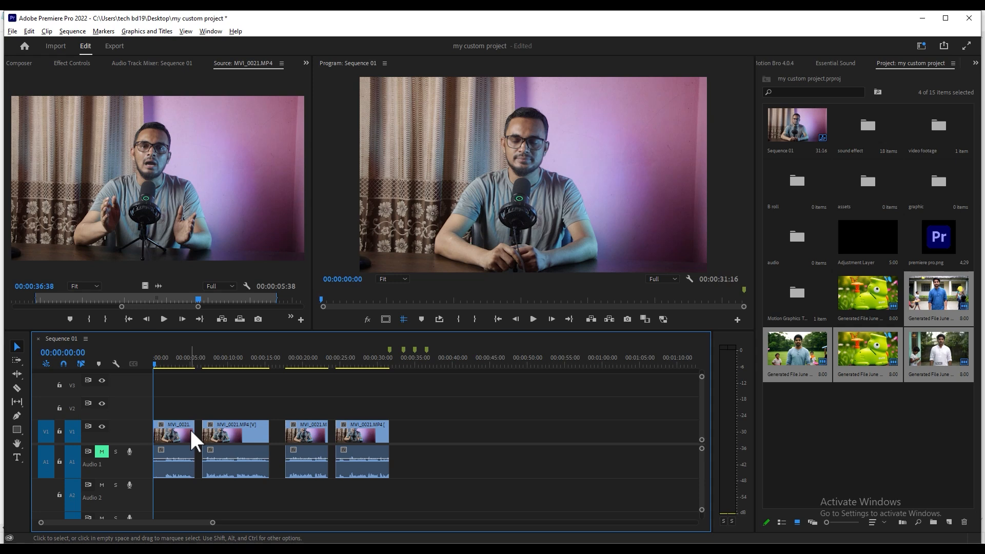
- Close all gaps in the sequence at once, and scrub the playhead across the joined clips to 00:00:23:05
key("equal")
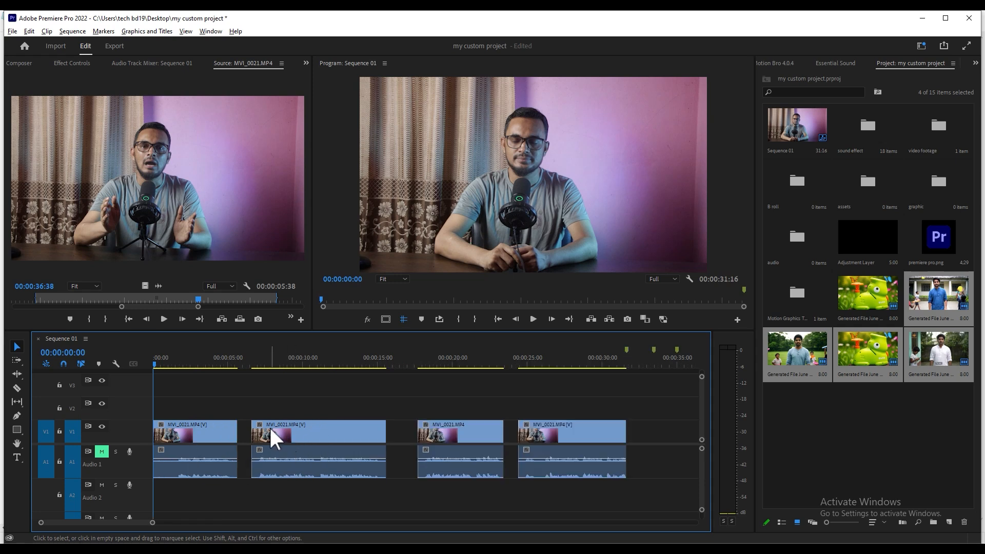
left_click(373, 359)
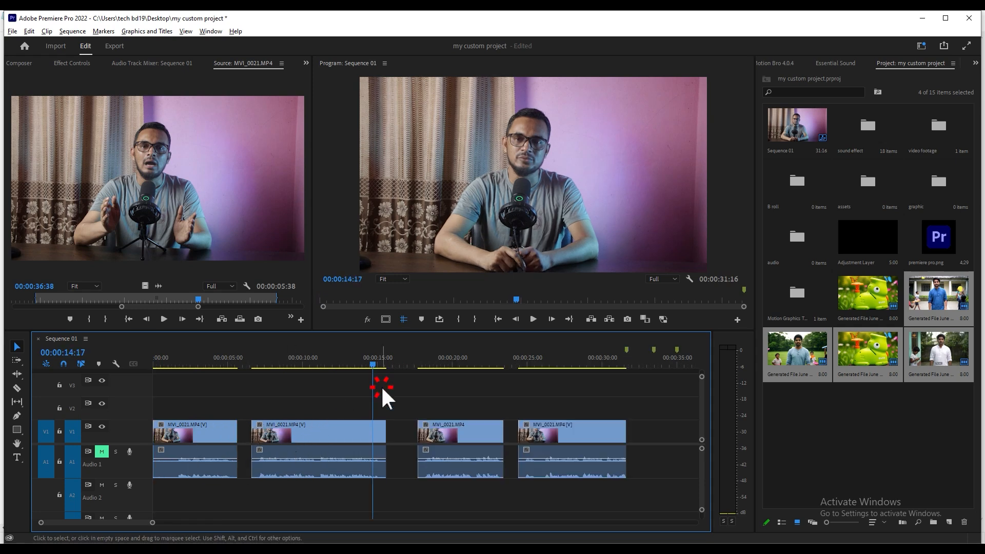
left_click(72, 31)
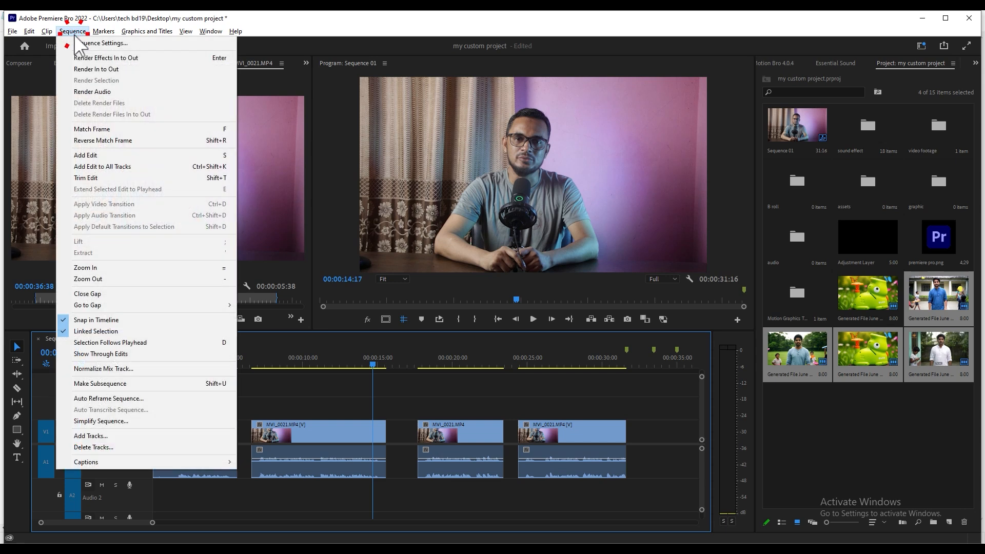
left_click(128, 293)
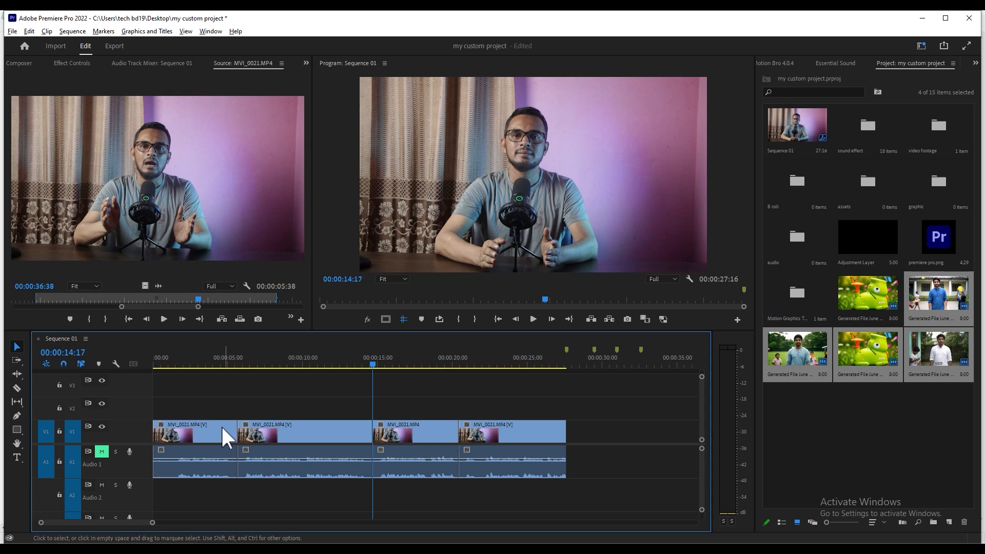
left_click(337, 385)
left_click_drag(187, 363, 499, 385)
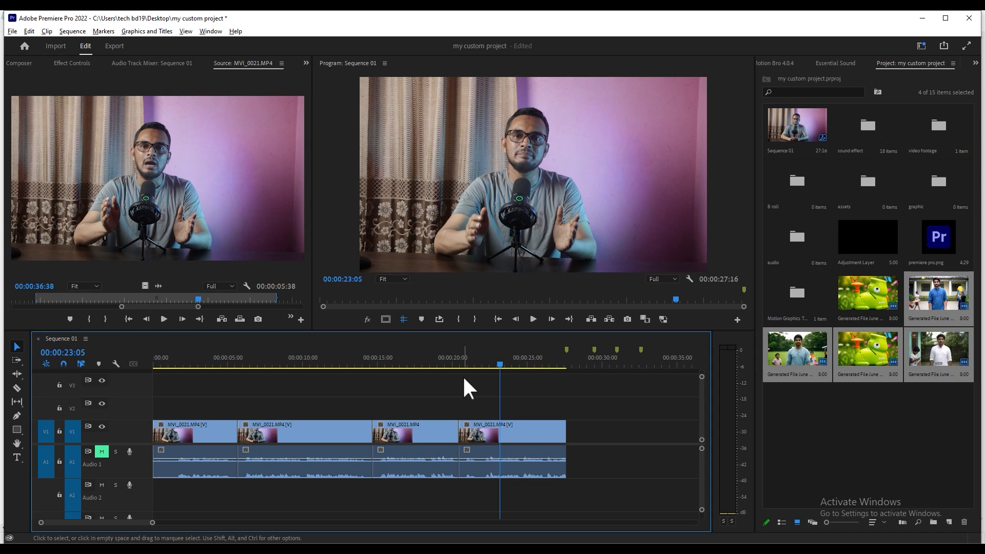